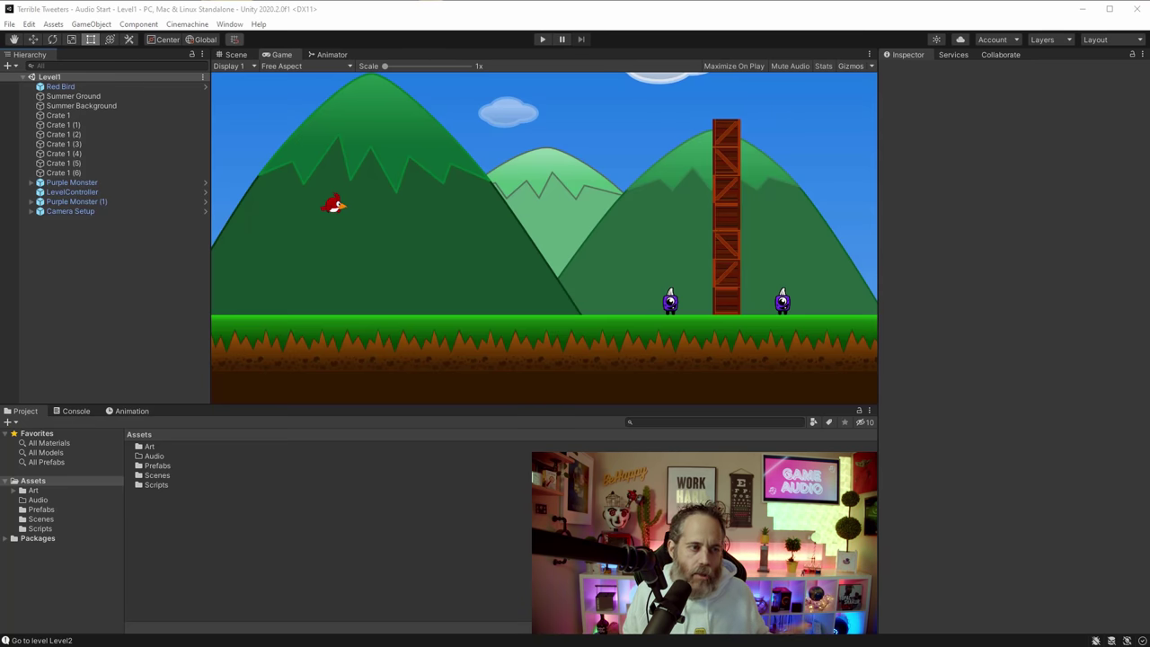
Step: Inspect the Red Bird, both Purple Monsters and the crates in the Hierarchy
click(70, 86)
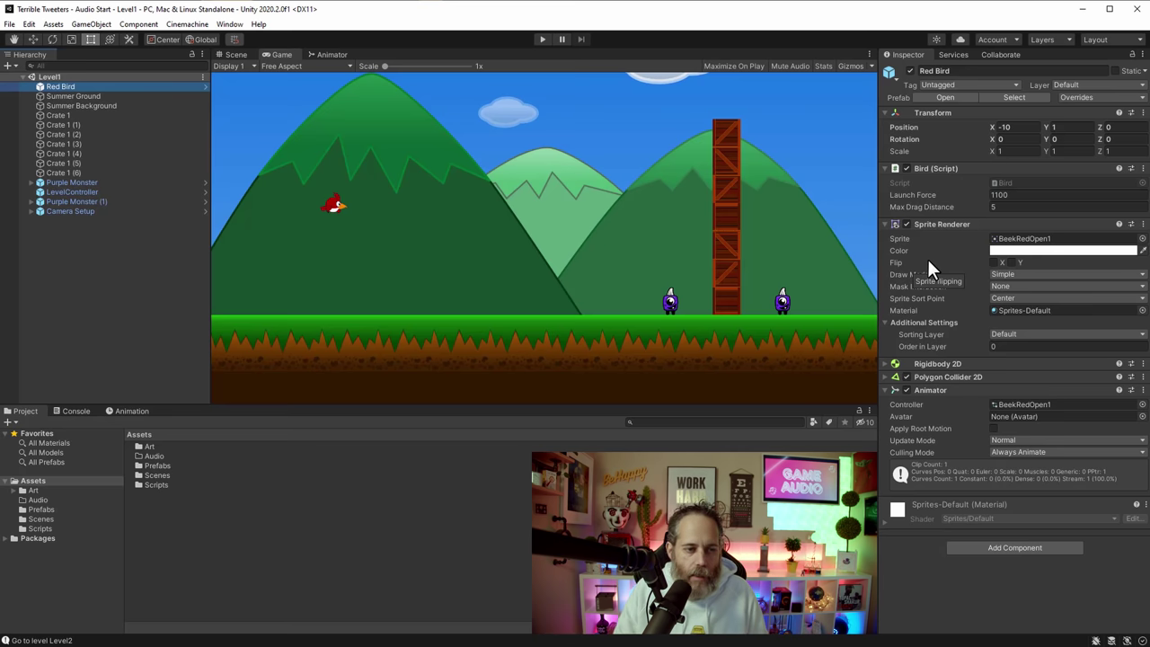
click(129, 181)
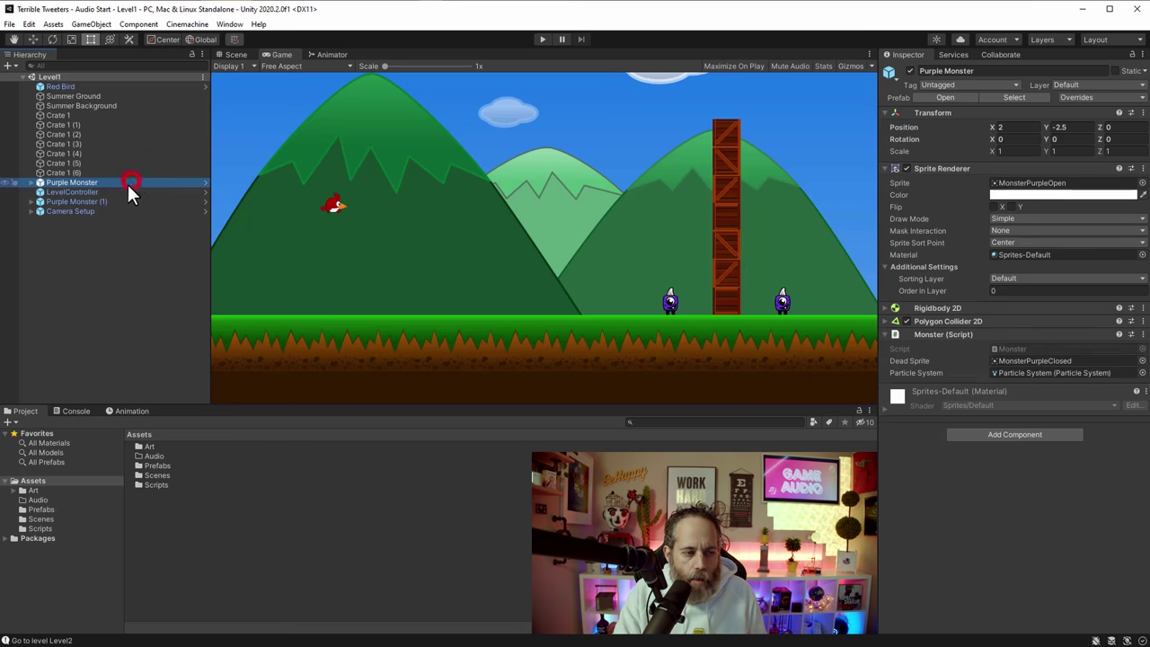
click(105, 203)
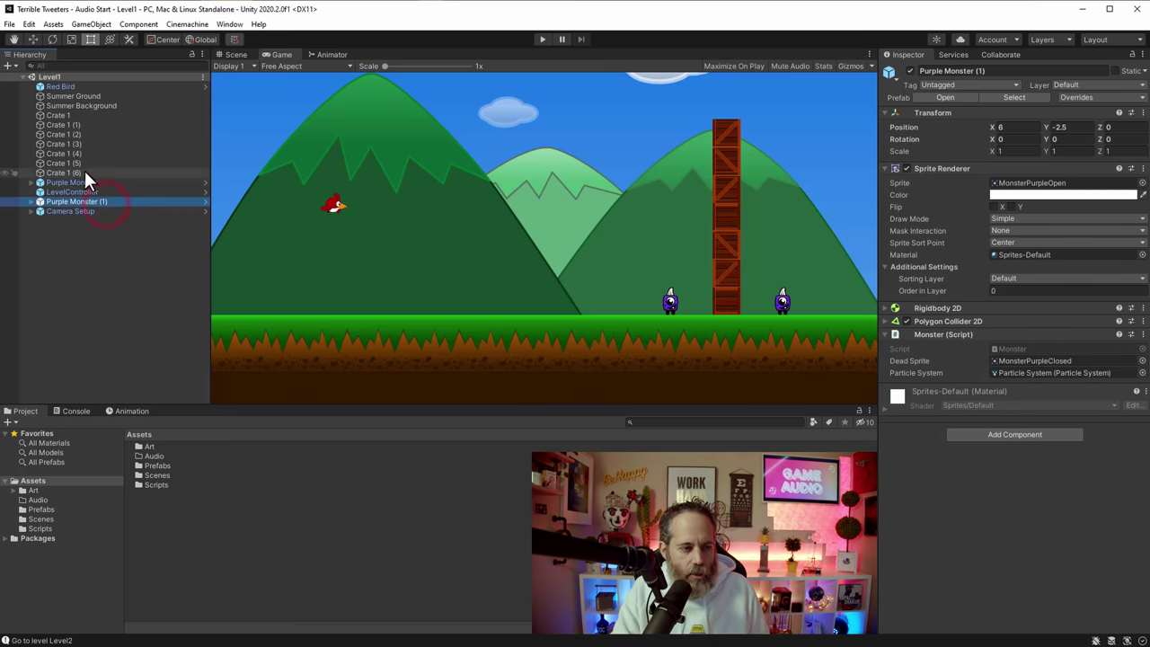
click(84, 172)
click(76, 117)
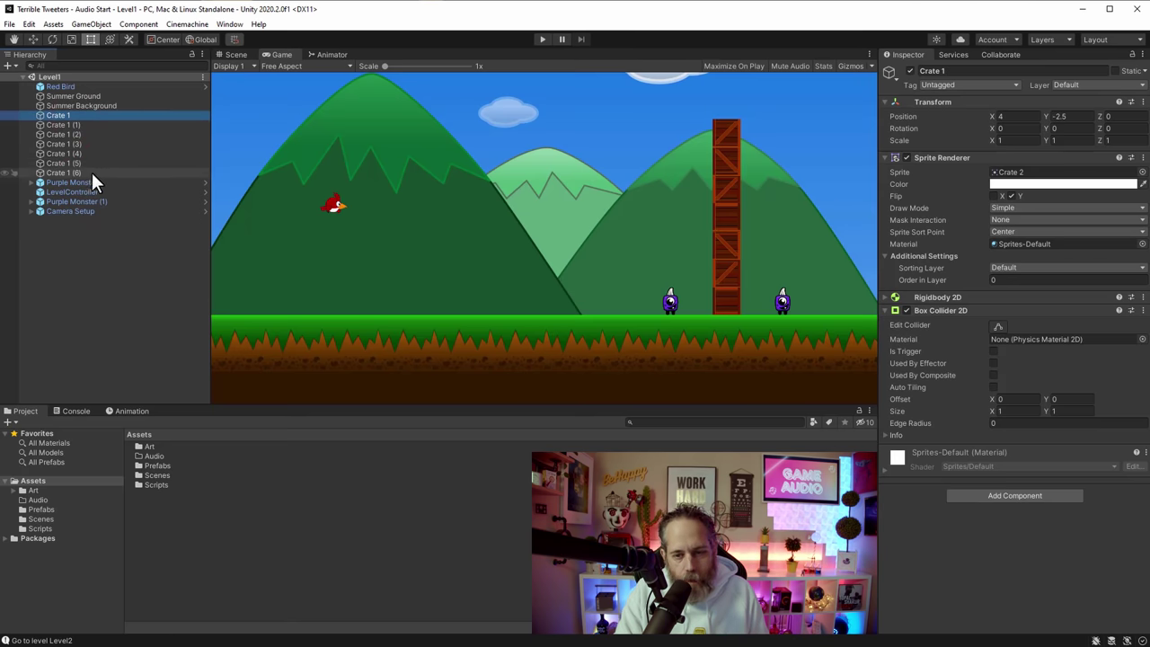
Step: In the Scene view, select a crate and a monster, then expand Camera Setup to CM vcam1
click(224, 56)
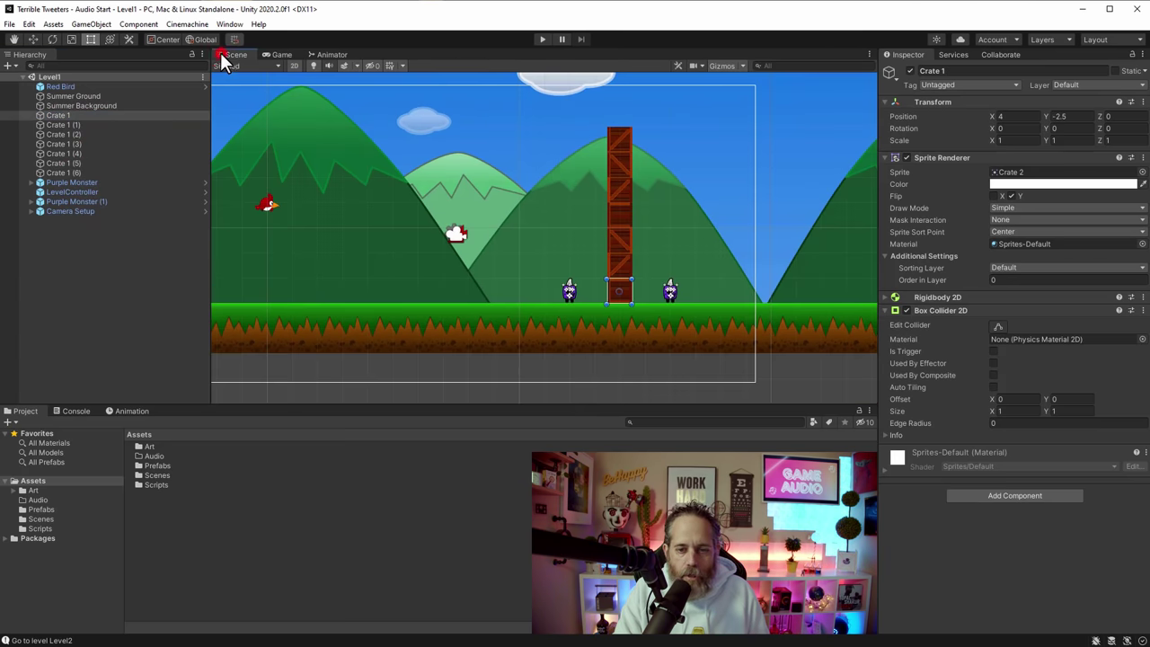
click(615, 271)
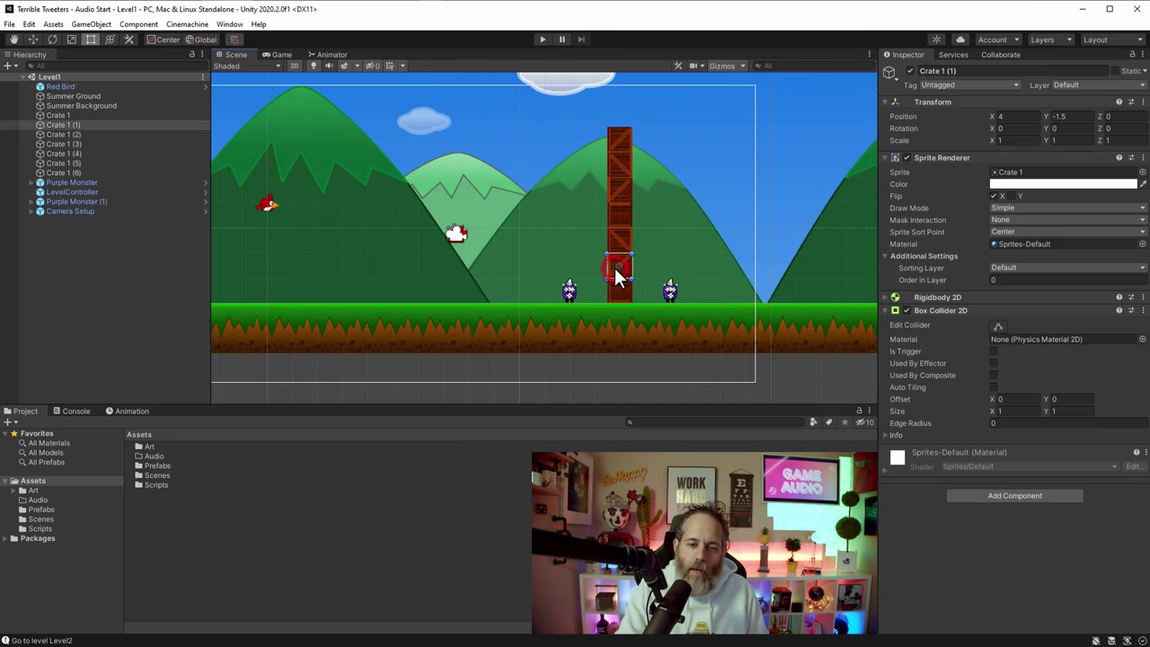
click(567, 293)
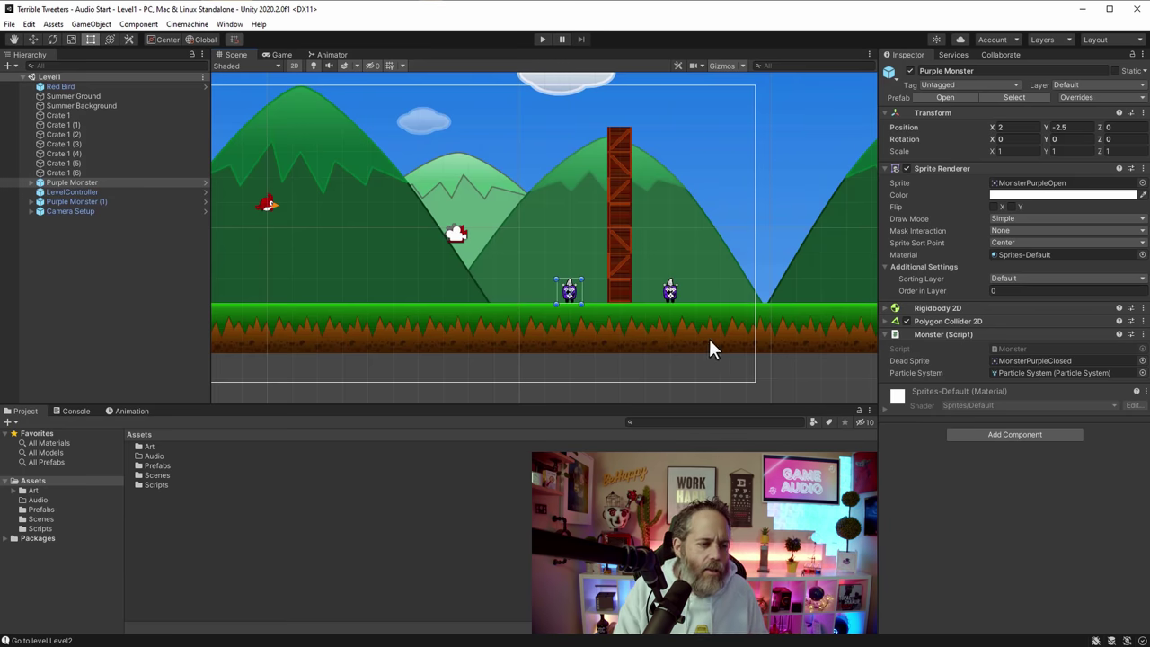
click(98, 210)
key(Right)
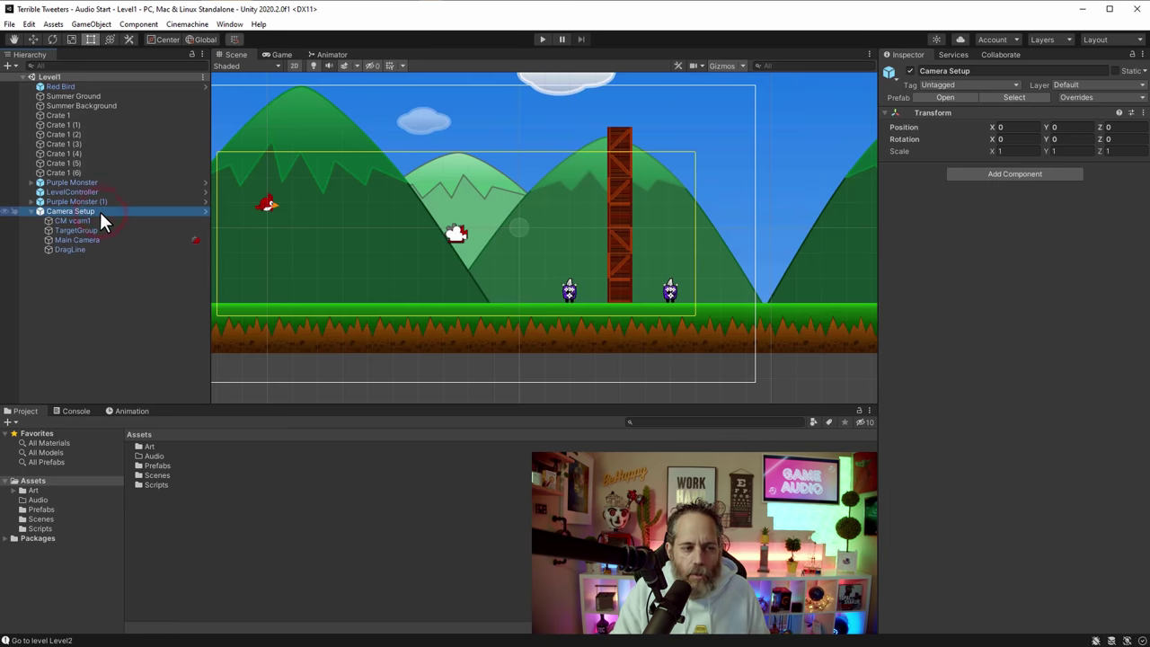
key(Down)
key(Down)
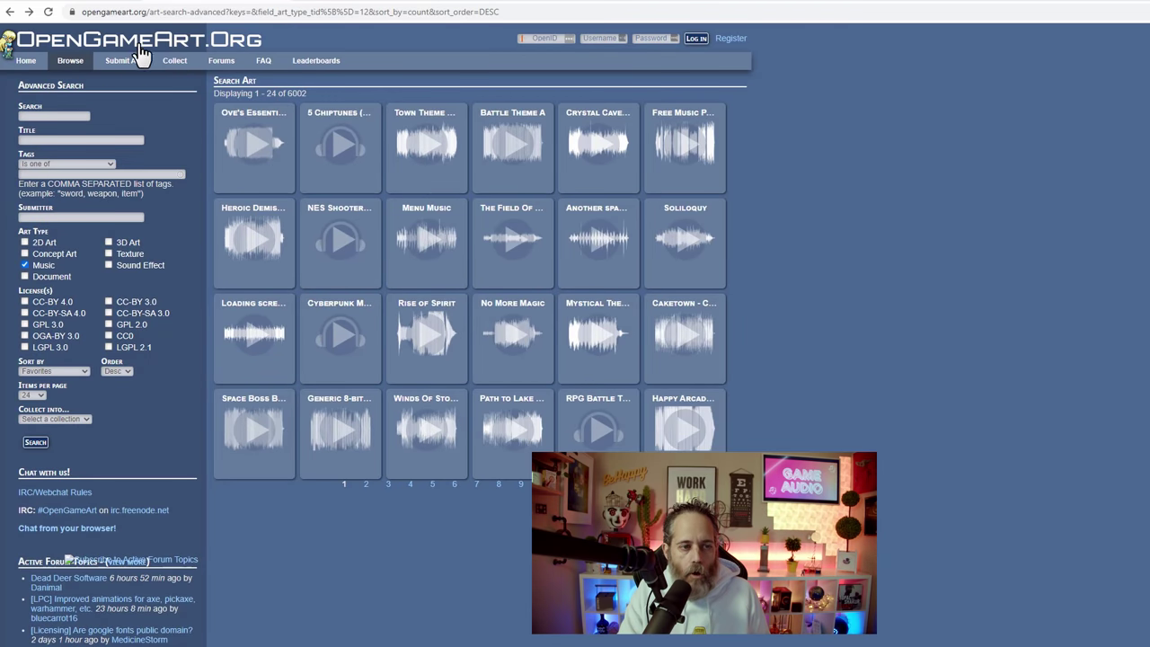
Step: Search OpenGameArt music for 'carnival', listing three tracks including Carnival Rides
mouse_move(70, 61)
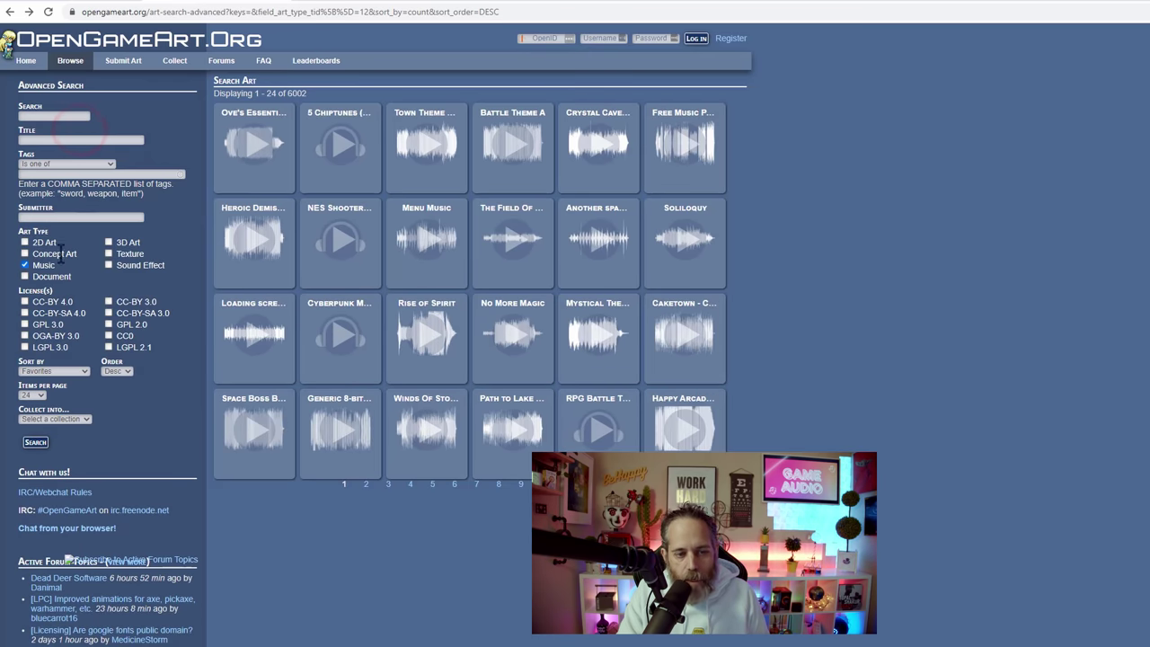
mouse_move(377, 99)
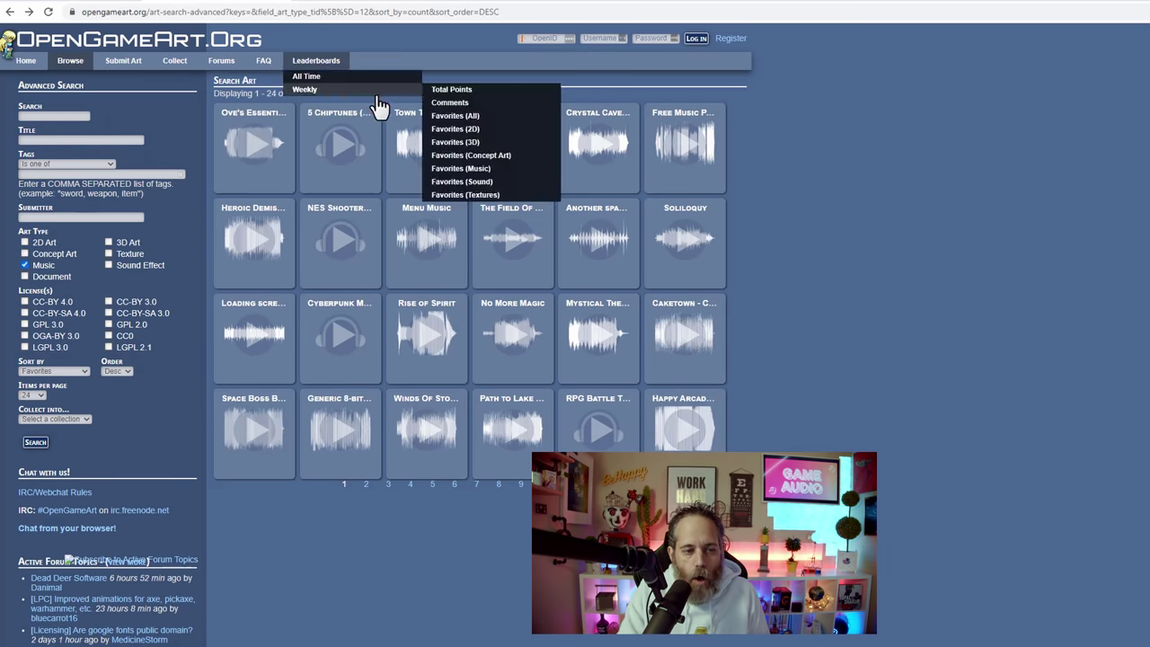
click(75, 117)
text(carnival)
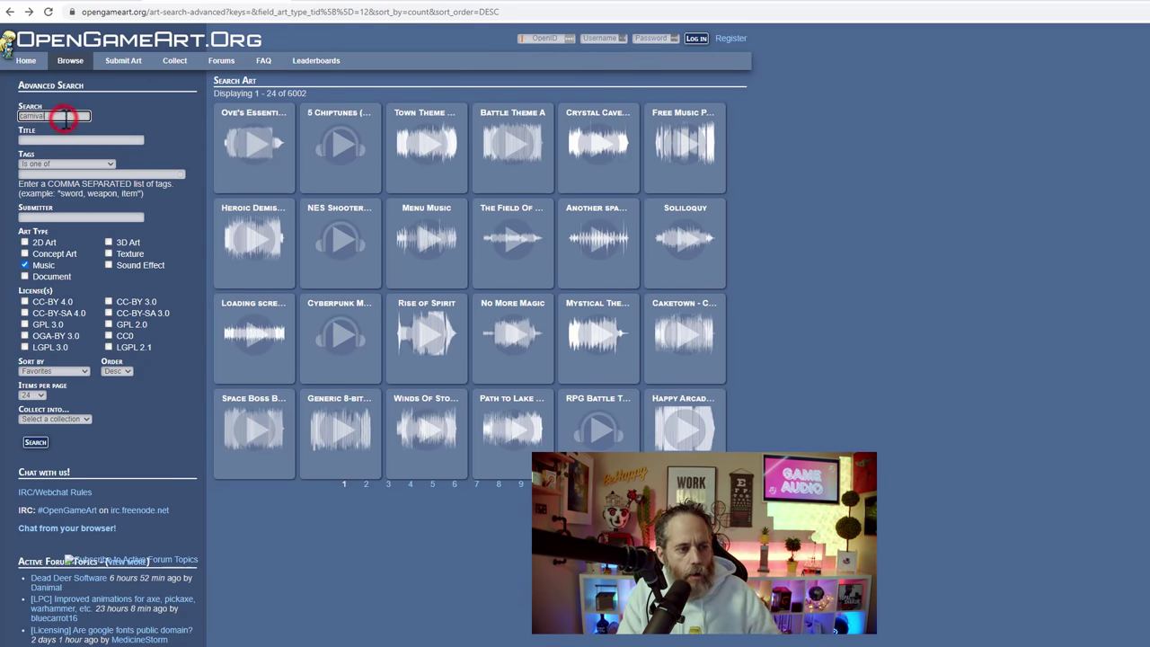
key(Return)
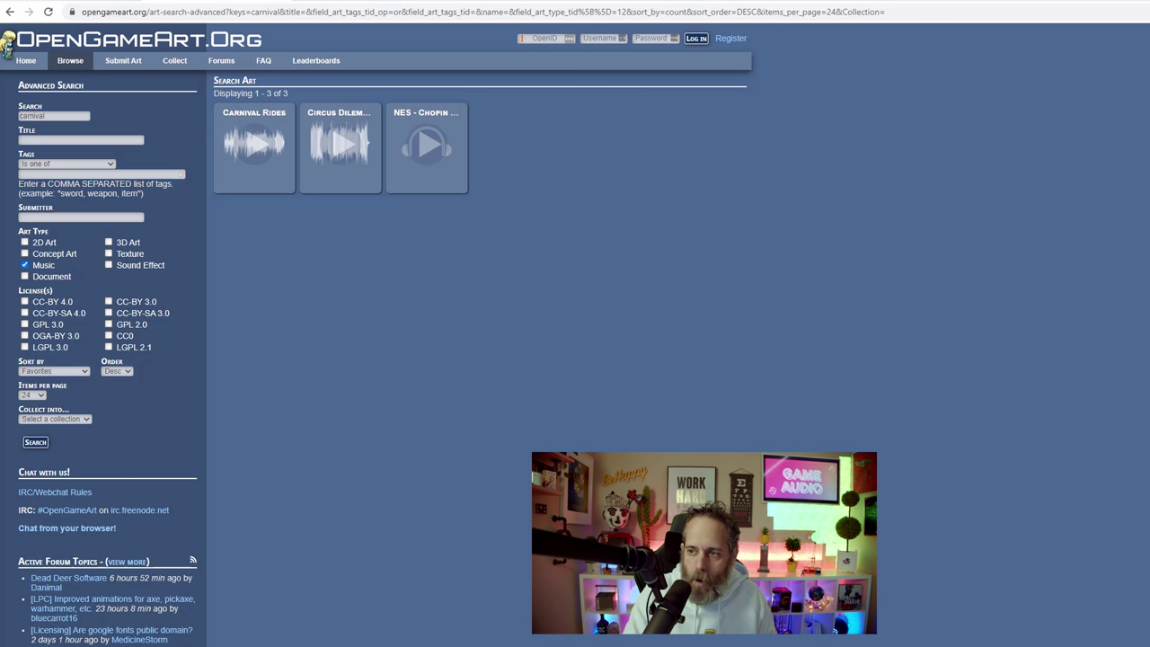
key(alt+Tab)
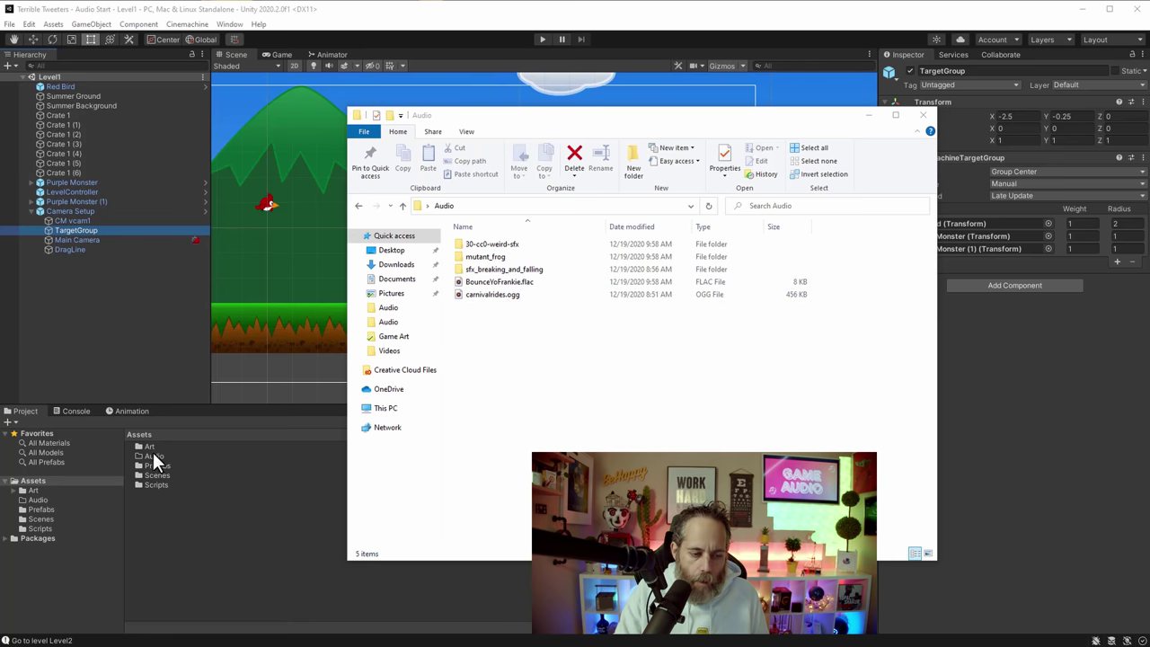
Step: Create a Music folder inside Assets/Audio
click(36, 485)
click(33, 481)
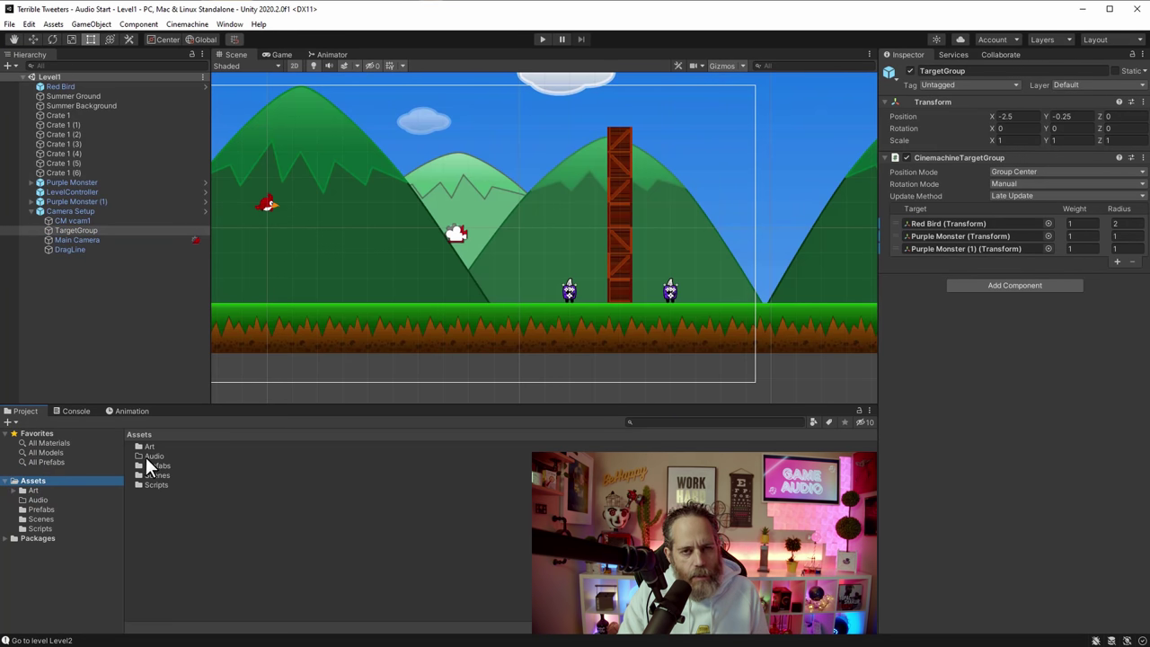
right_click(177, 534)
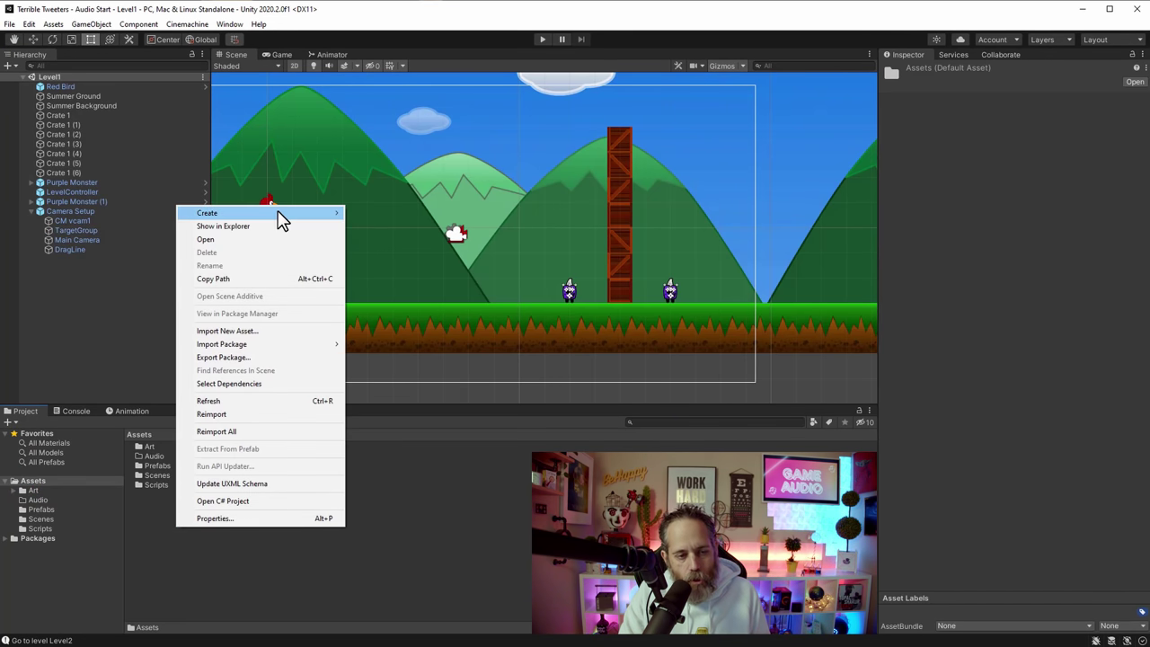
double_click(149, 458)
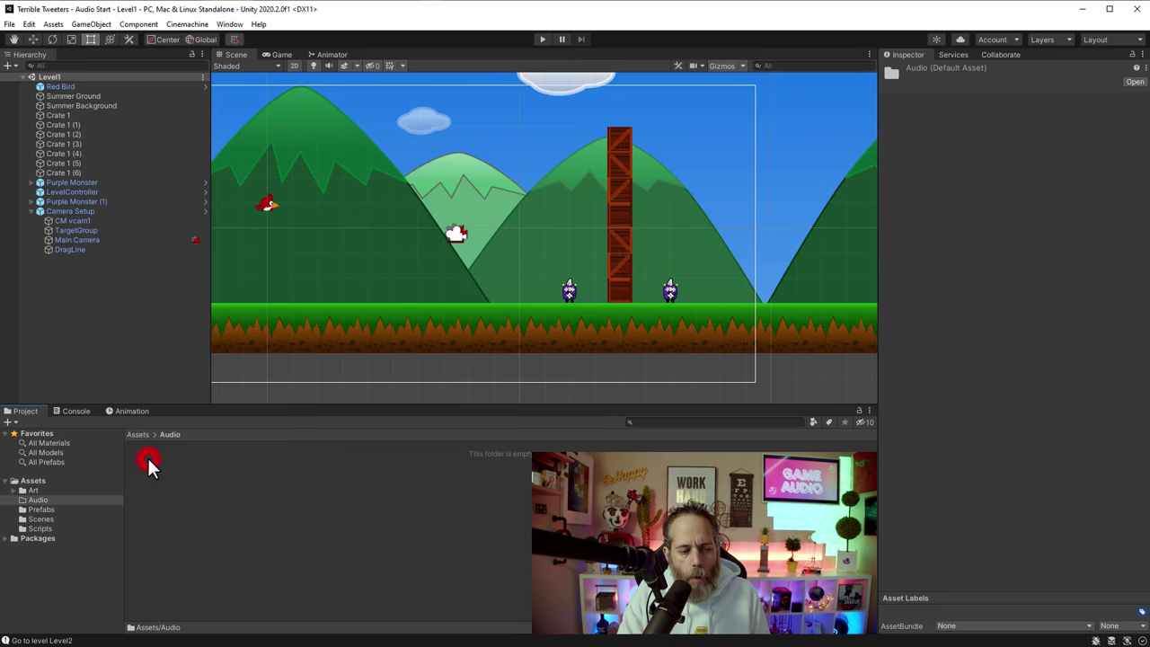
right_click(167, 462)
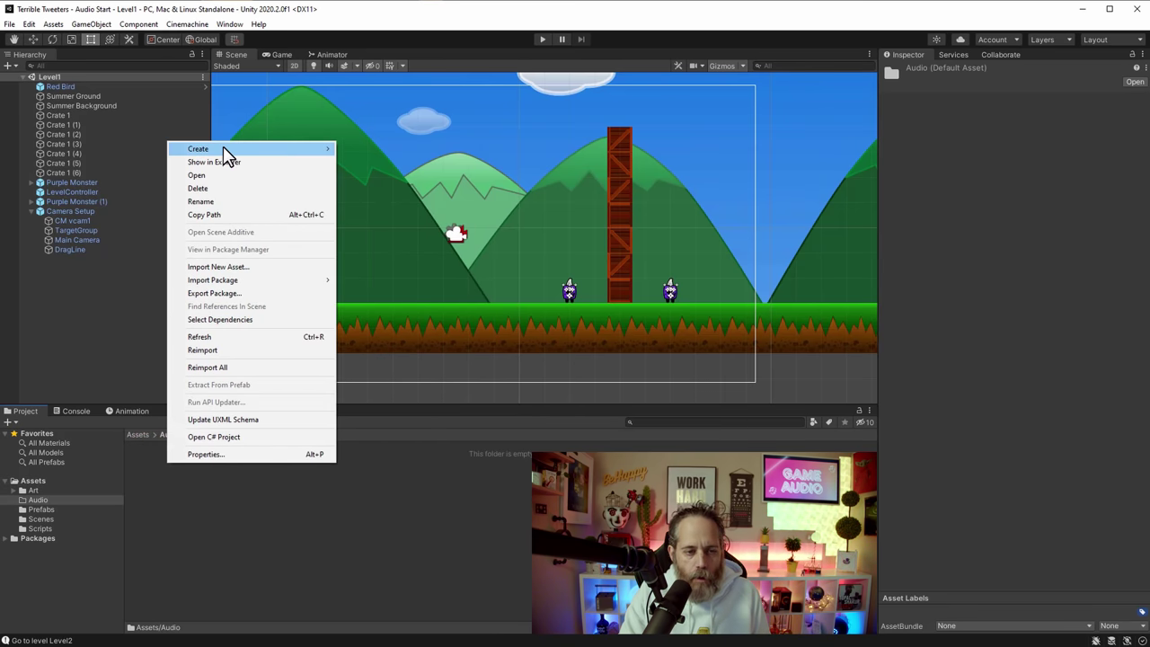
mouse_move(223, 148)
click(359, 155)
text(M)
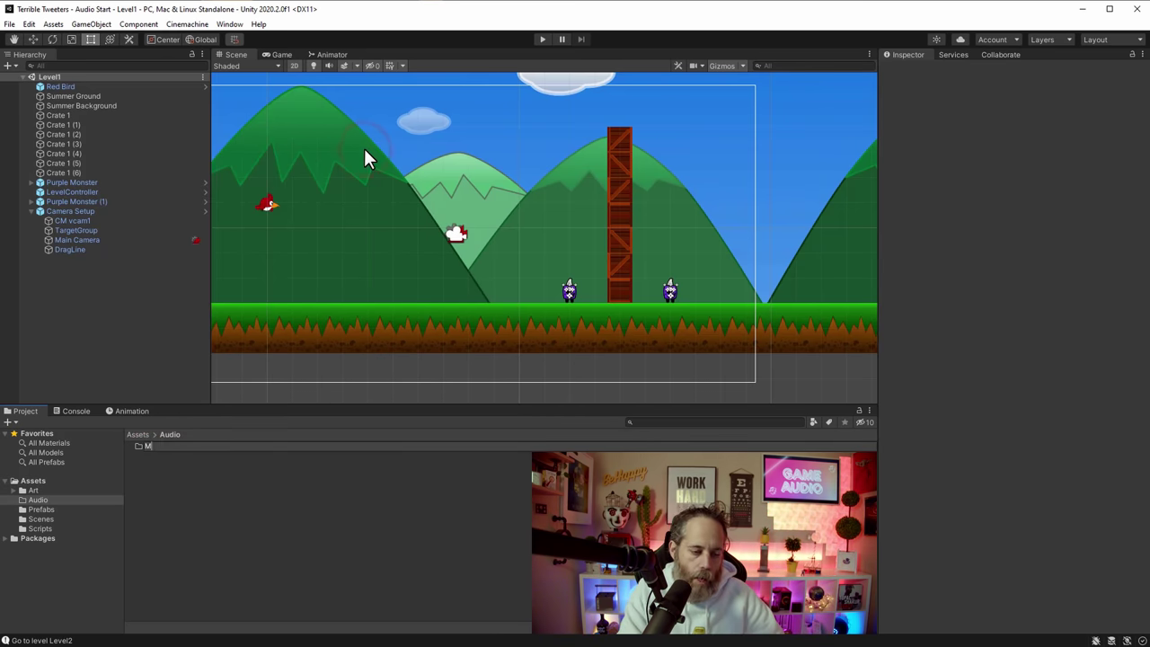
text(usic)
key(Return)
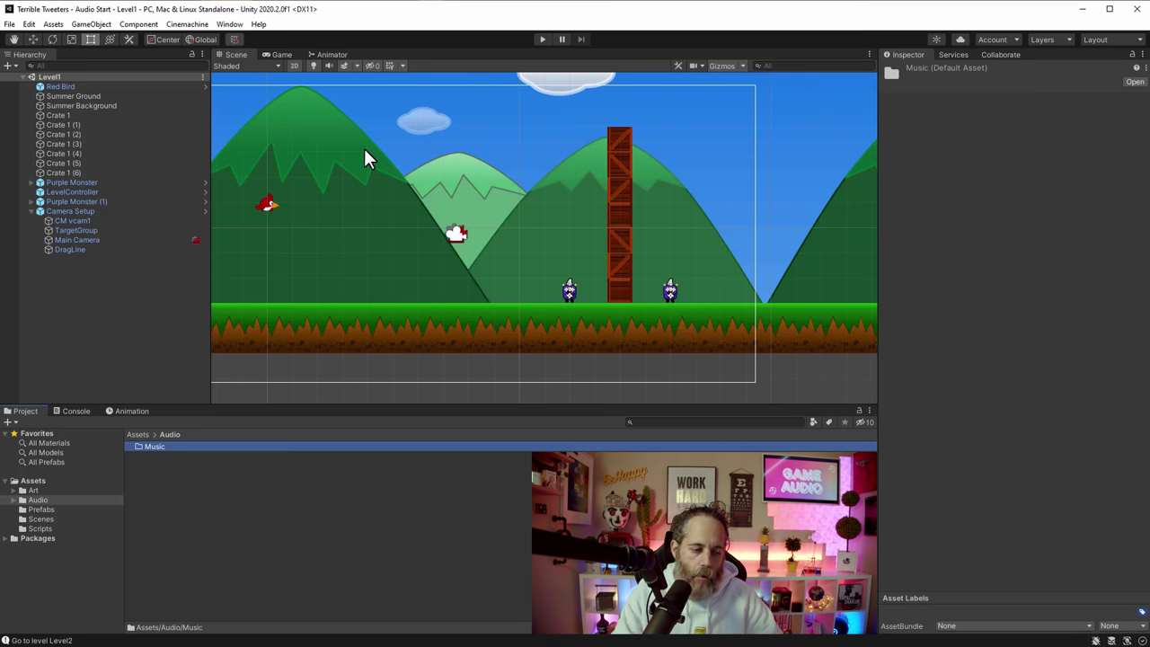
Step: Add an Effects folder beside it and open the empty Music folder
right_click(174, 513)
mouse_move(282, 193)
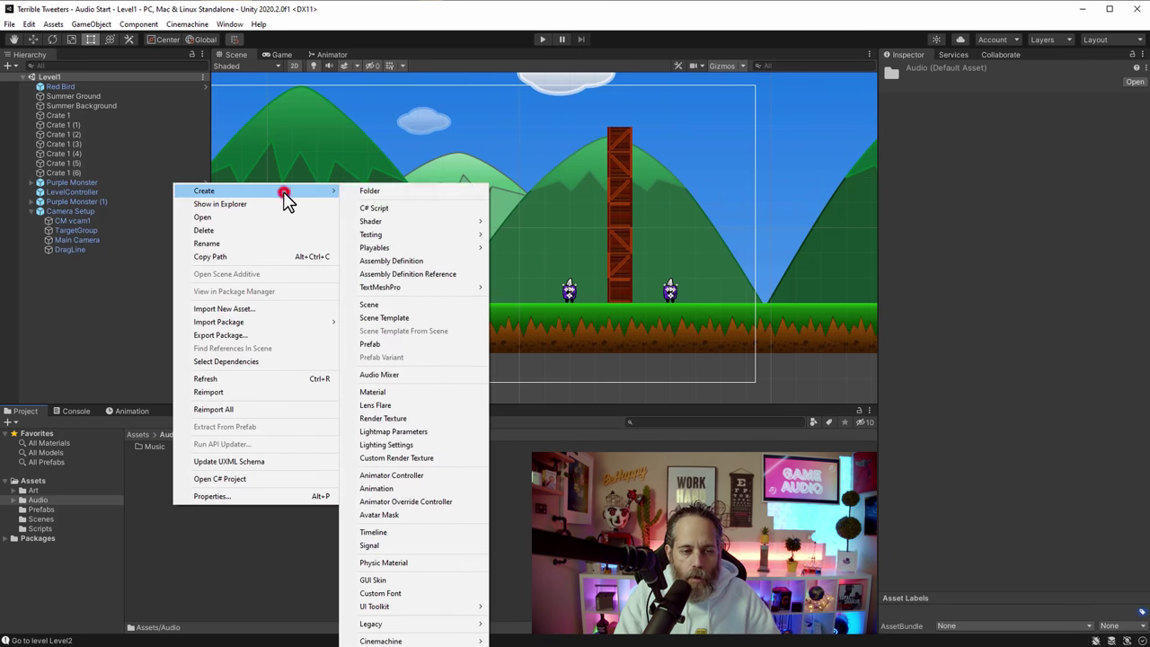
click(373, 192)
text(Ef)
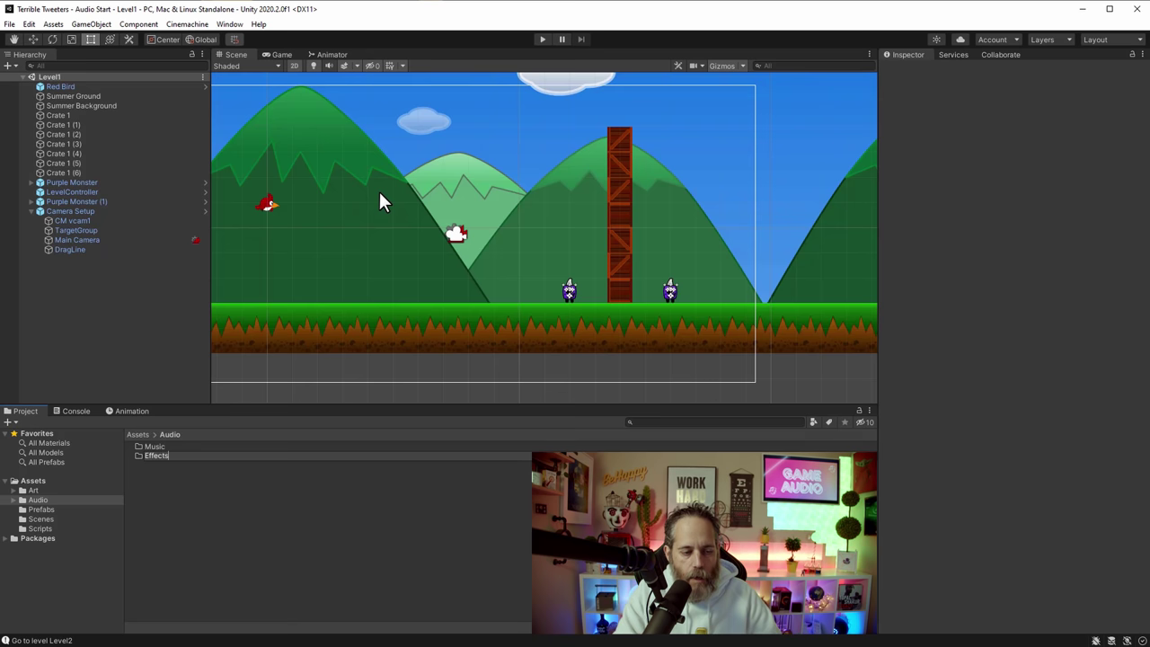
text(fects)
key(Return)
key(Down)
key(Return)
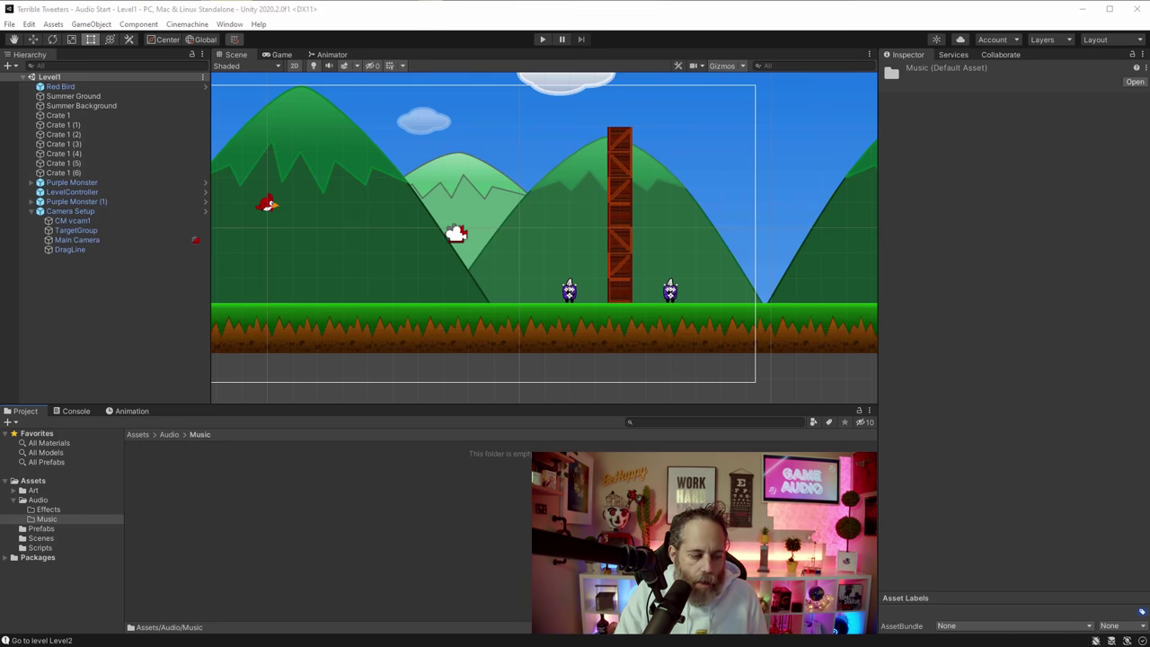
key(alt+Tab)
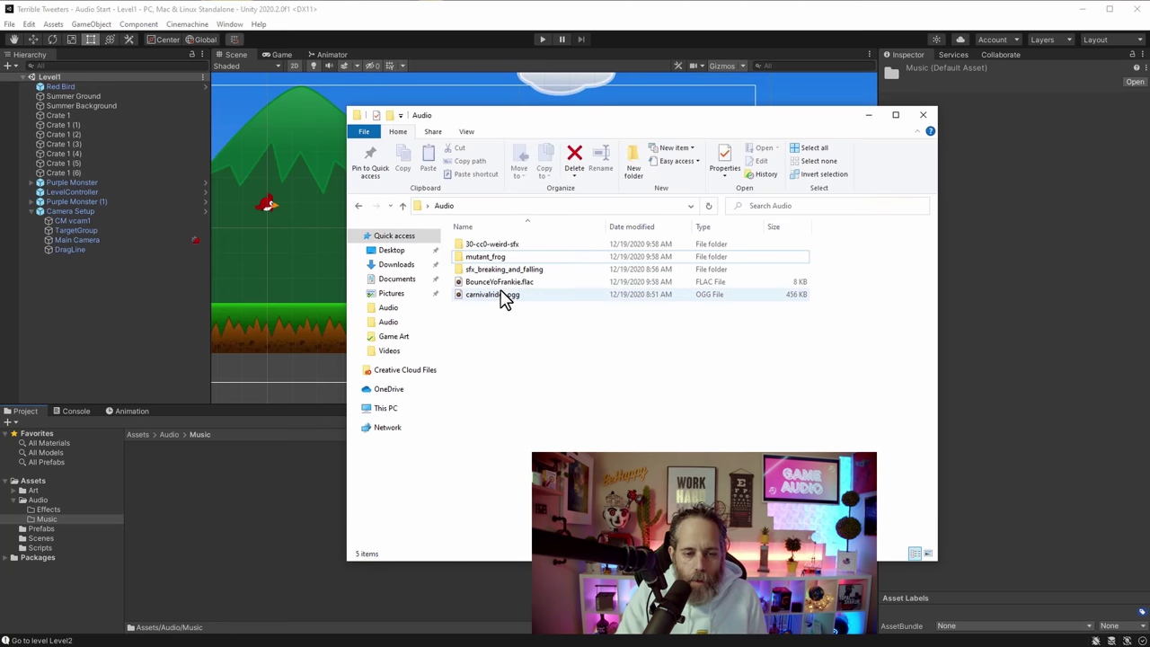
Step: Import carnivalrides.ogg into Music, and the three effect folders plus BounceYoFrankie.flac into Effects
drag(497, 294, 227, 462)
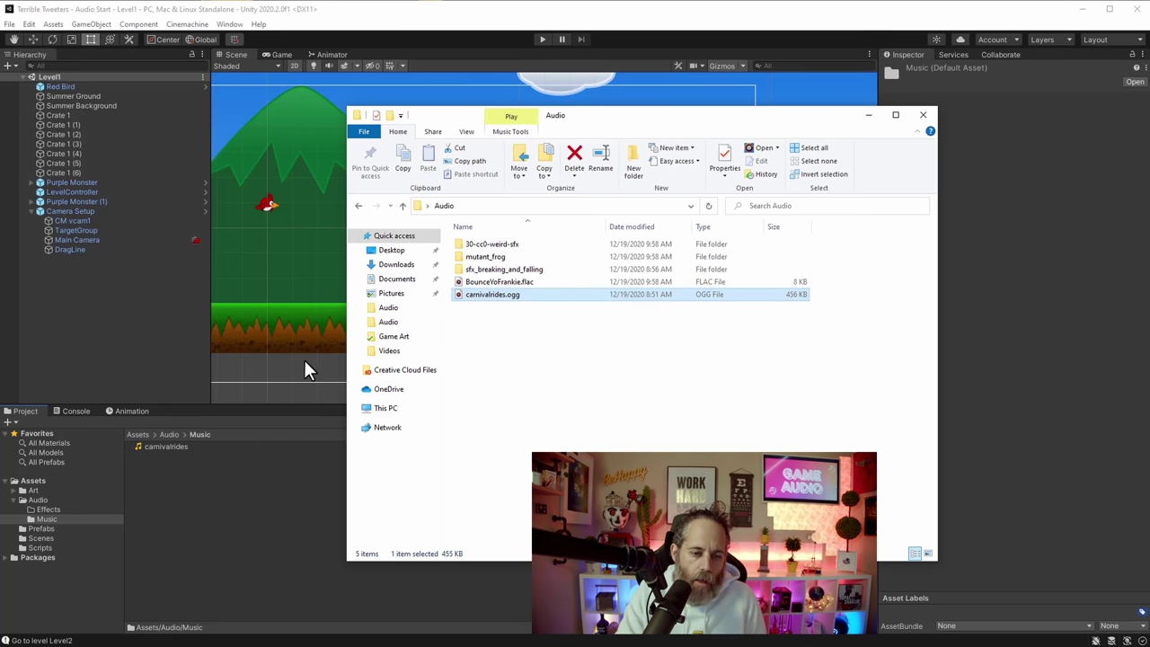
click(493, 282)
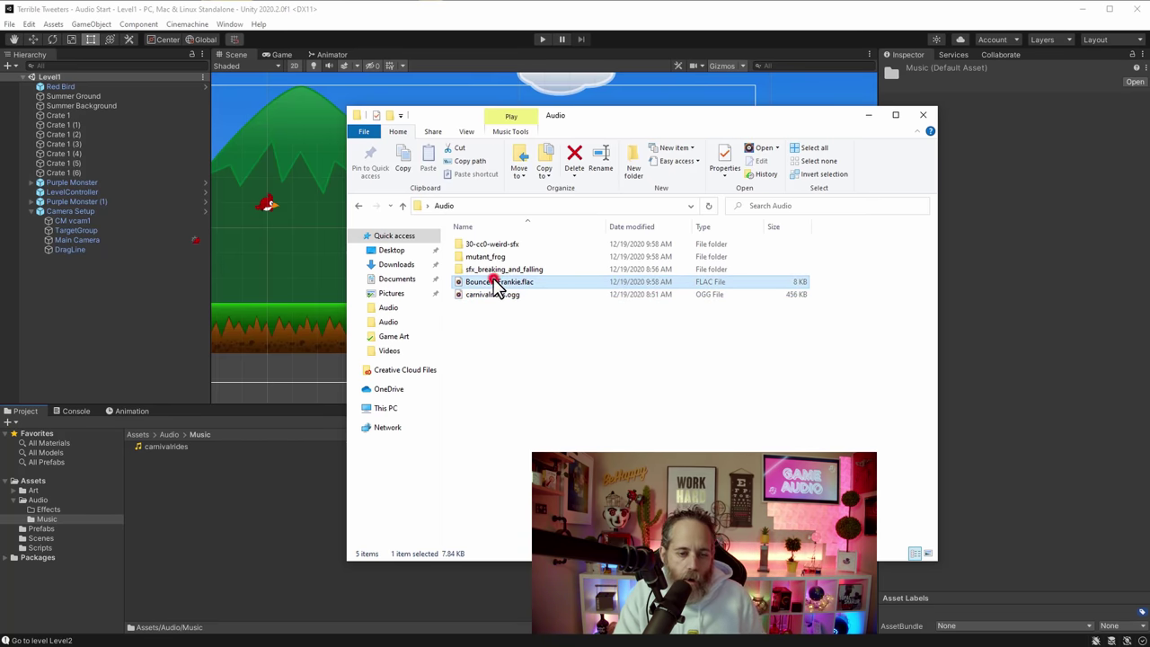
shift+click(486, 244)
drag(97, 482, 50, 510)
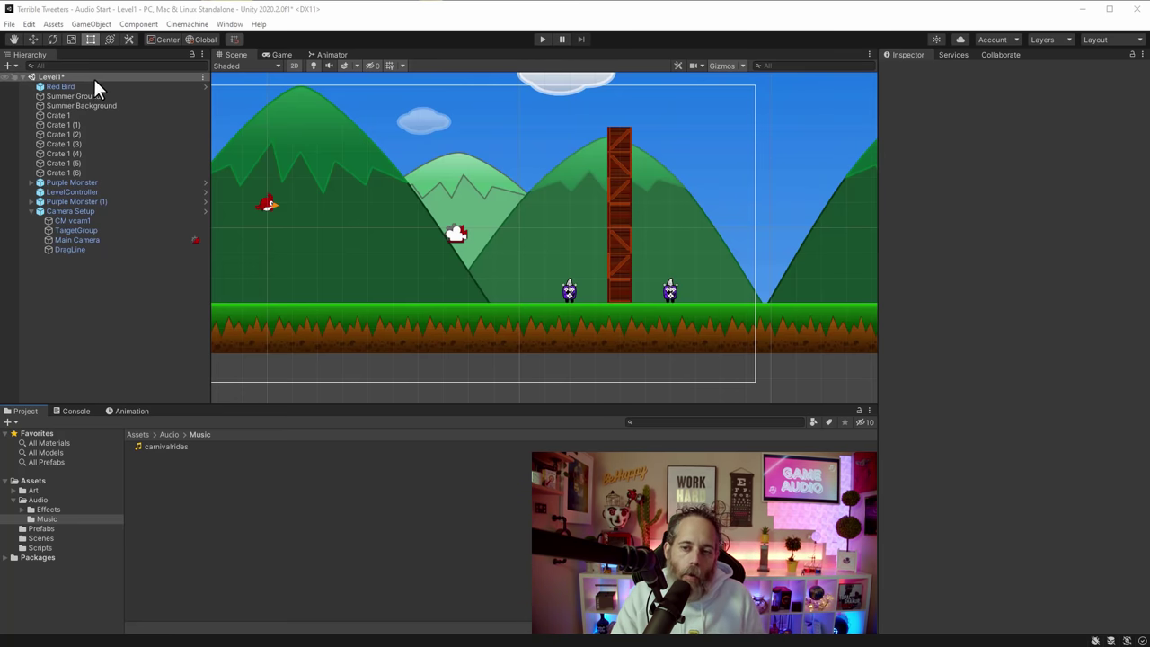
Step: Create an empty 'Music' object at the origin with an Audio Source playing carnivalrides
click(94, 25)
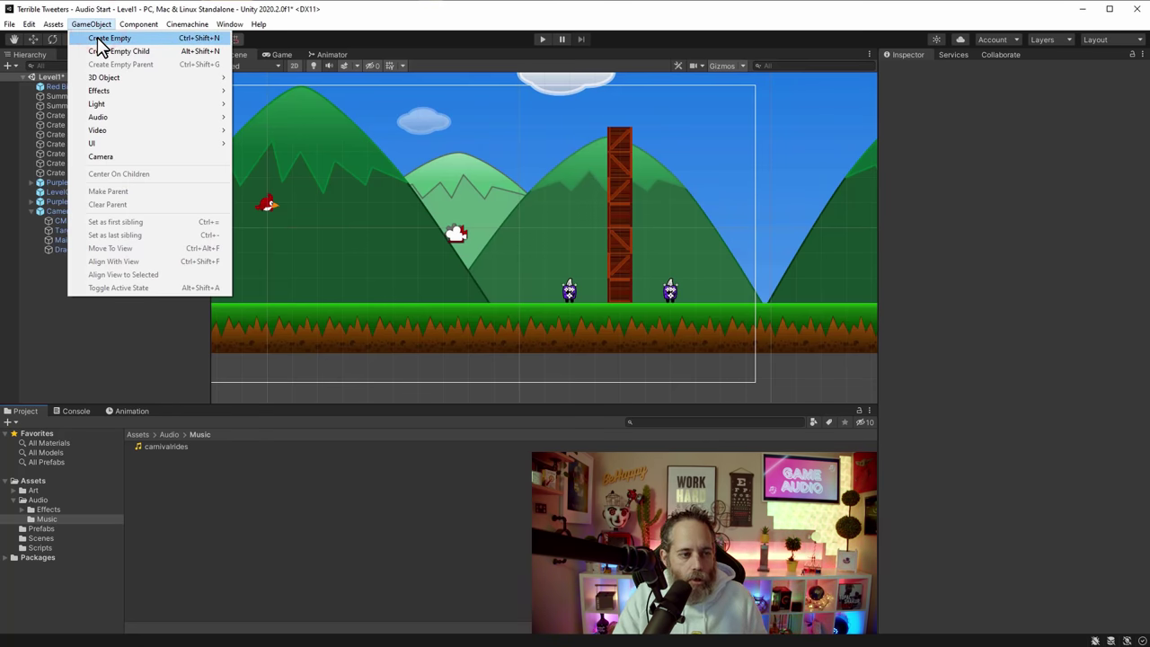
click(97, 37)
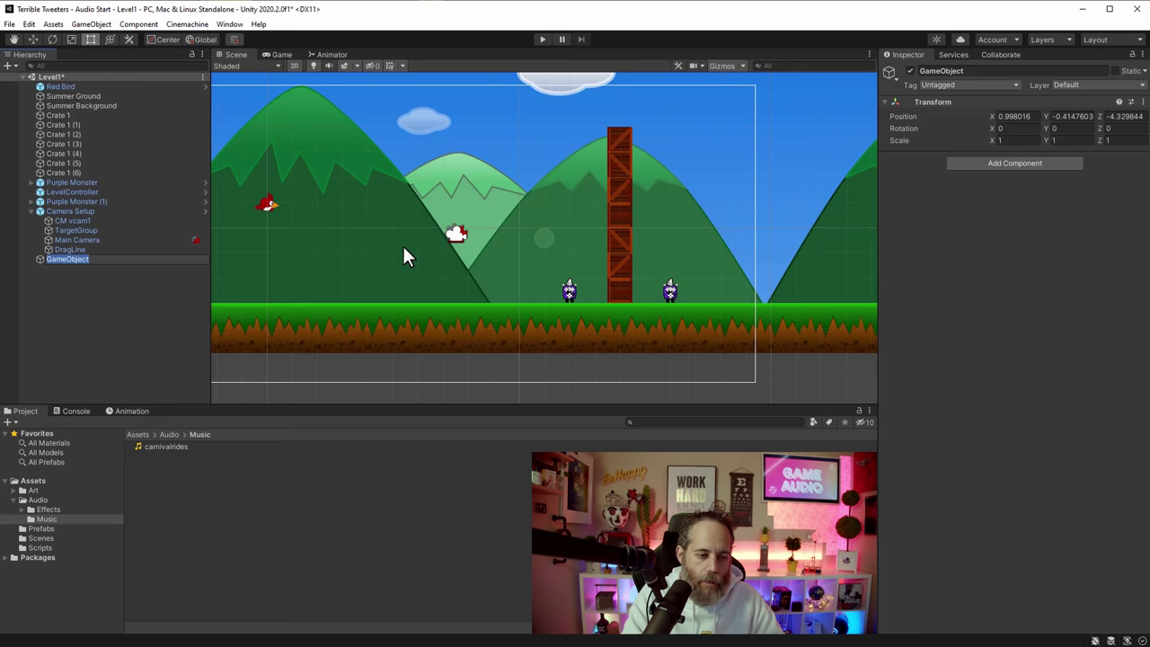
text(Music)
key(Return)
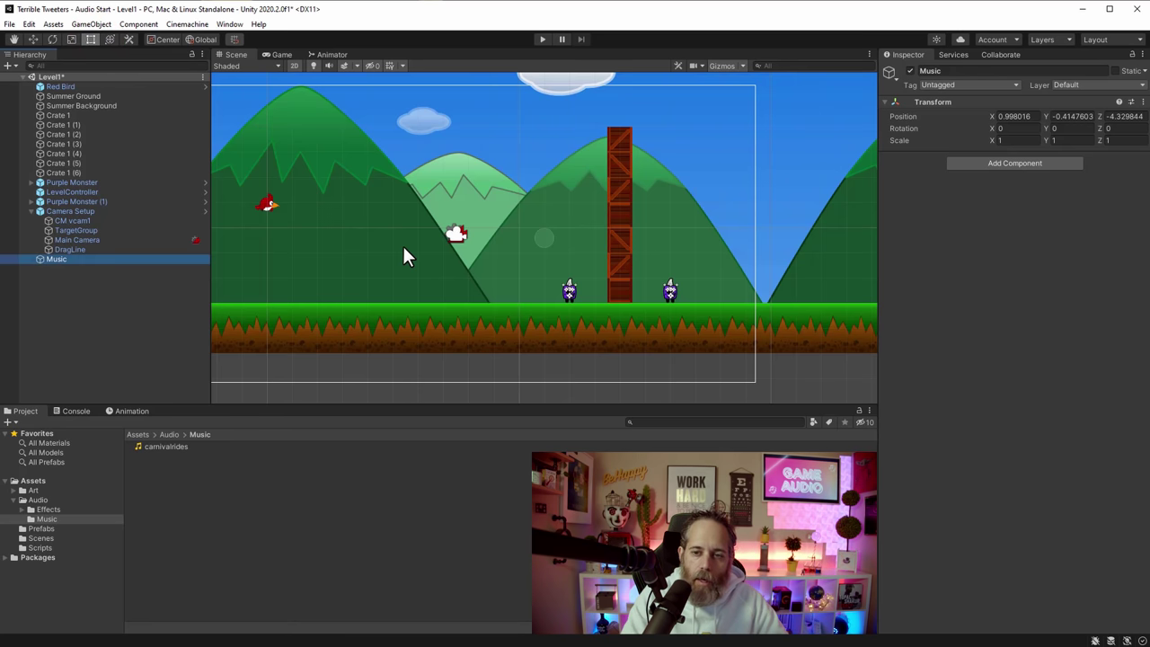
right_click(942, 103)
click(951, 109)
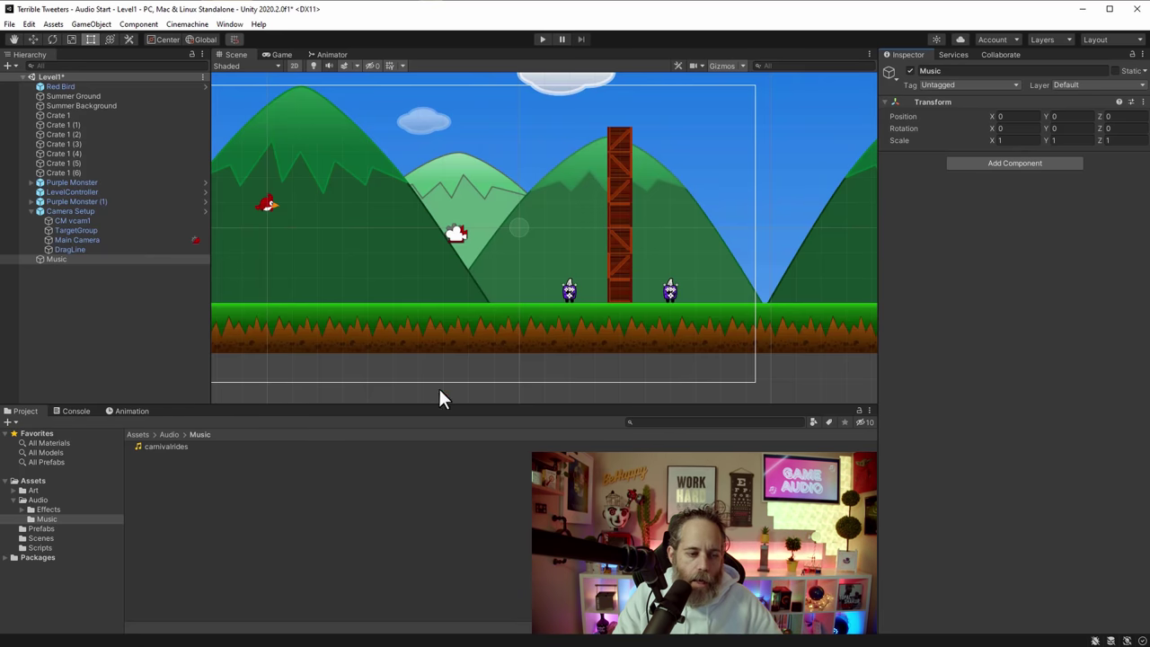
click(142, 447)
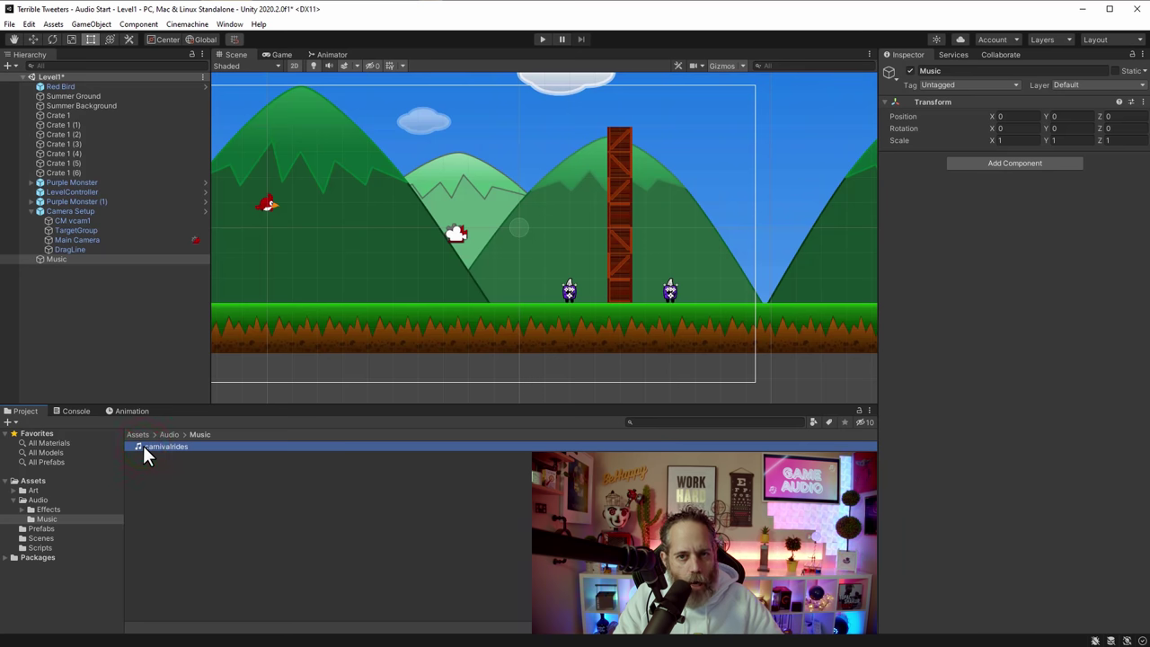
drag(143, 445, 967, 225)
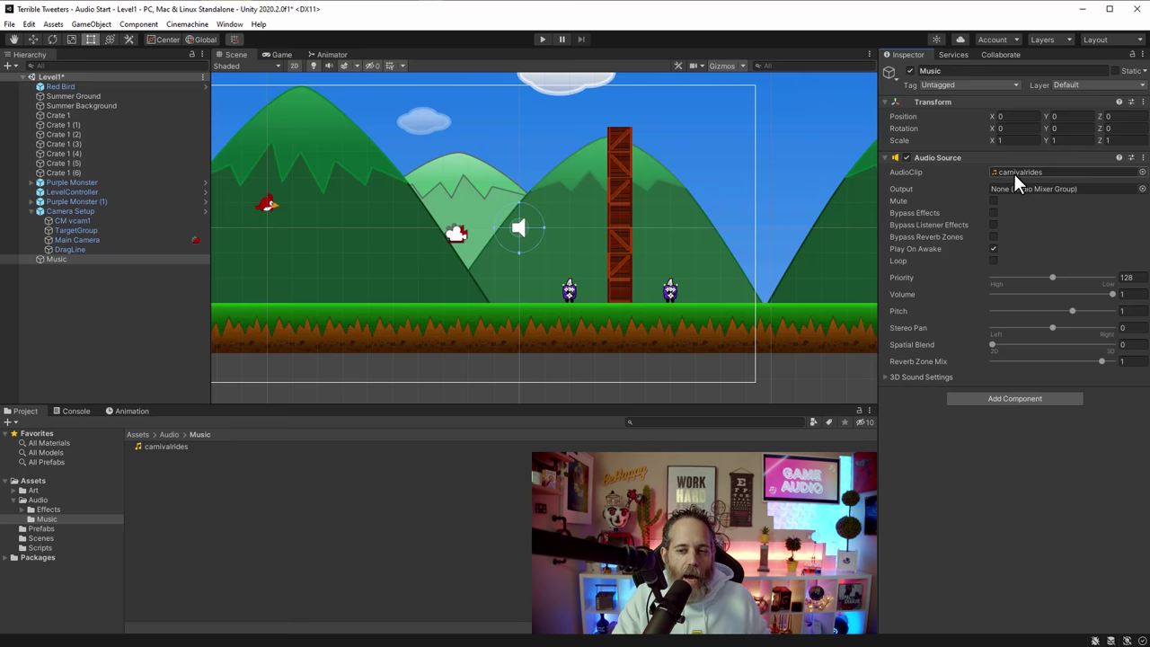
click(1142, 173)
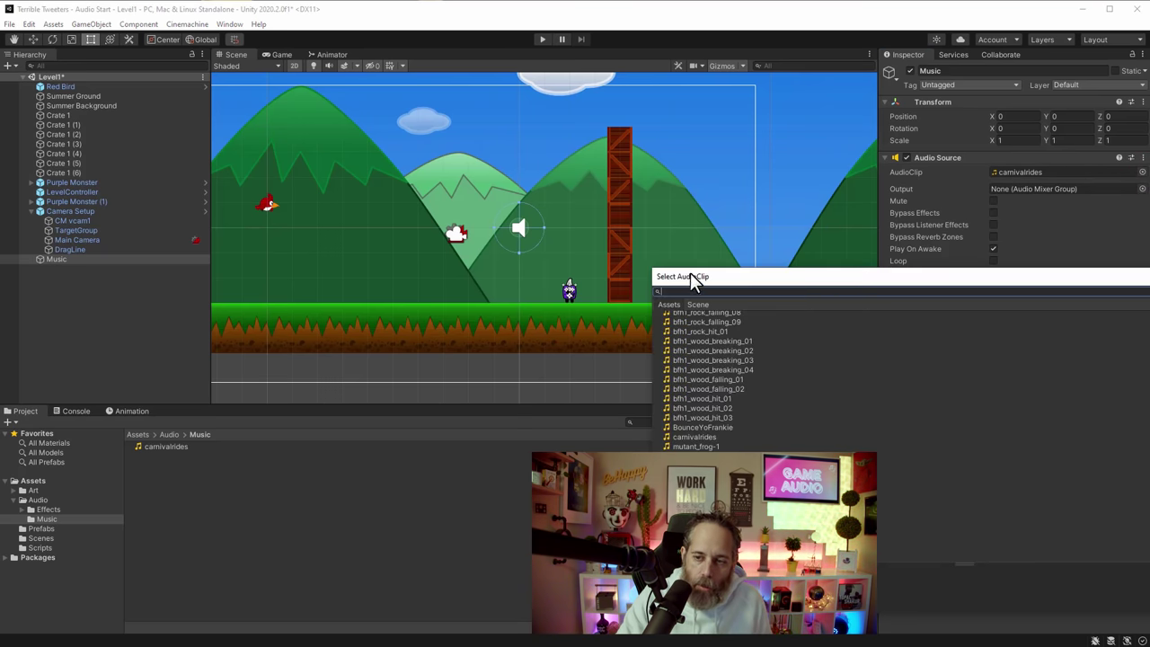
drag(787, 277, 551, 81)
scroll(492, 201, down, 3)
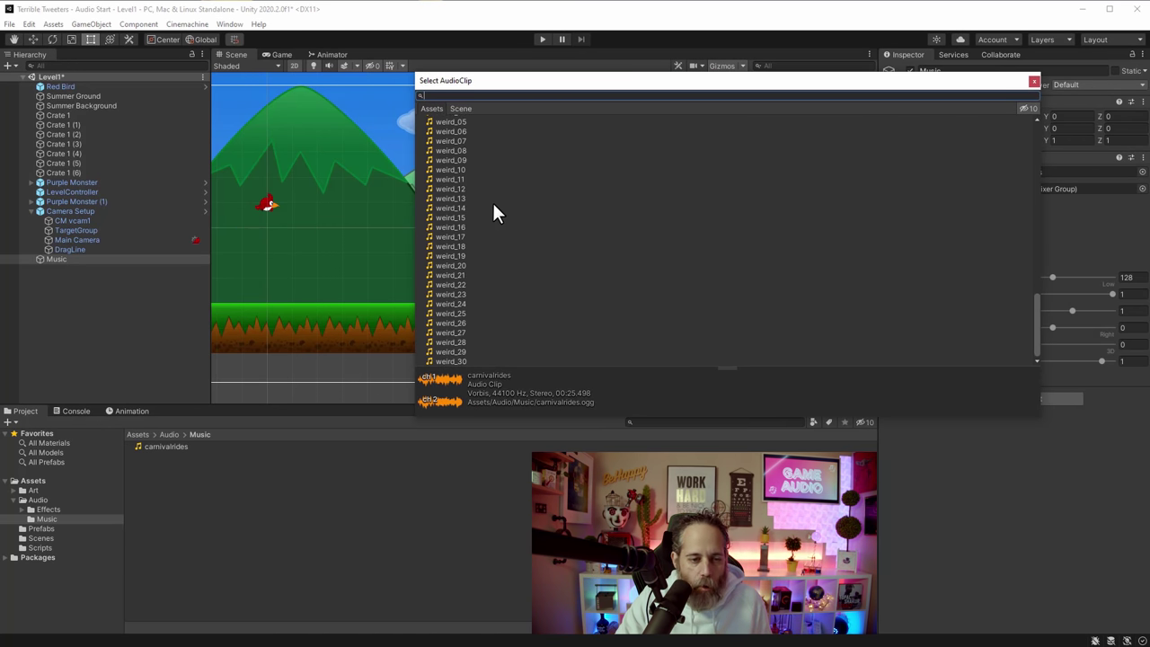
scroll(492, 200, up, 4)
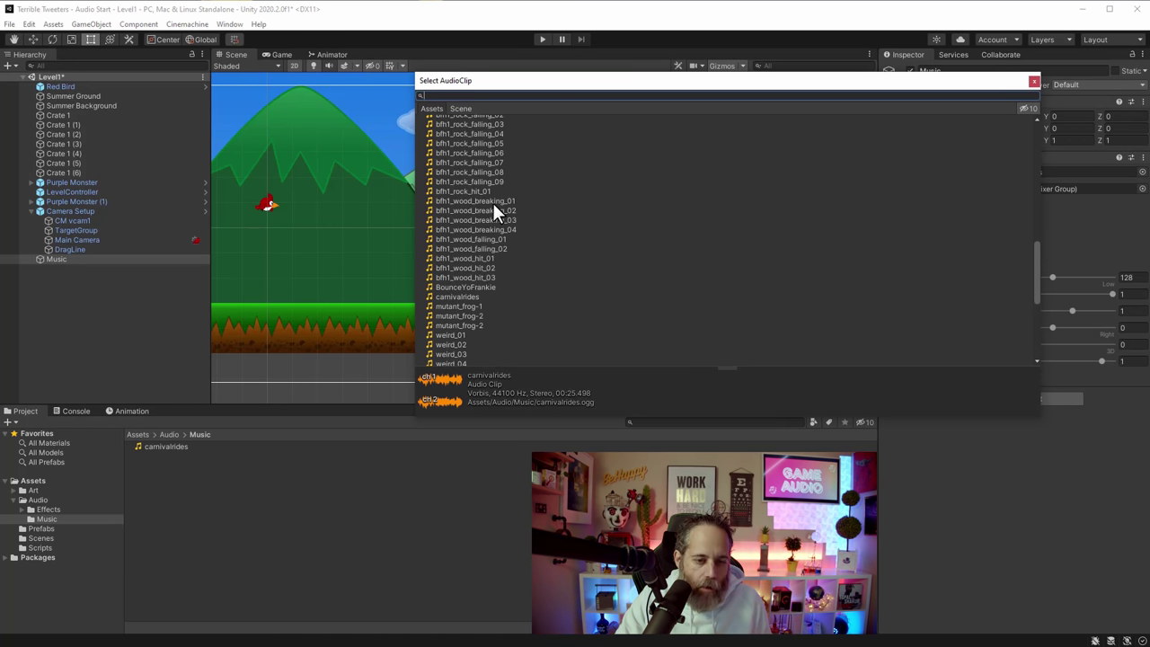
double_click(467, 306)
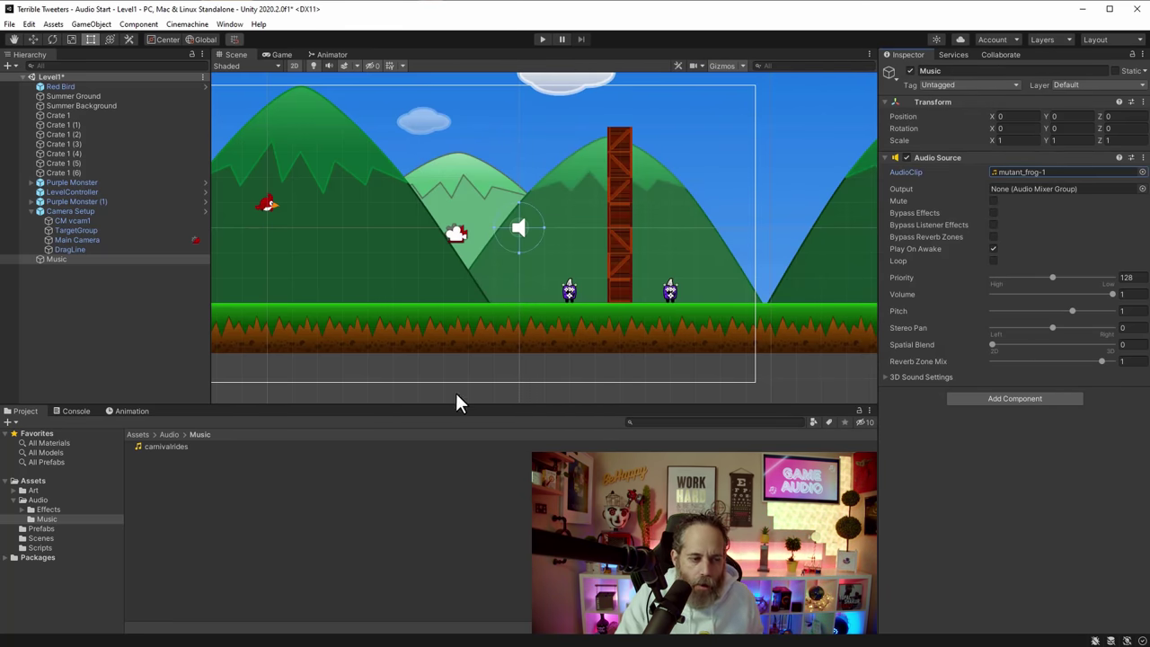
click(957, 525)
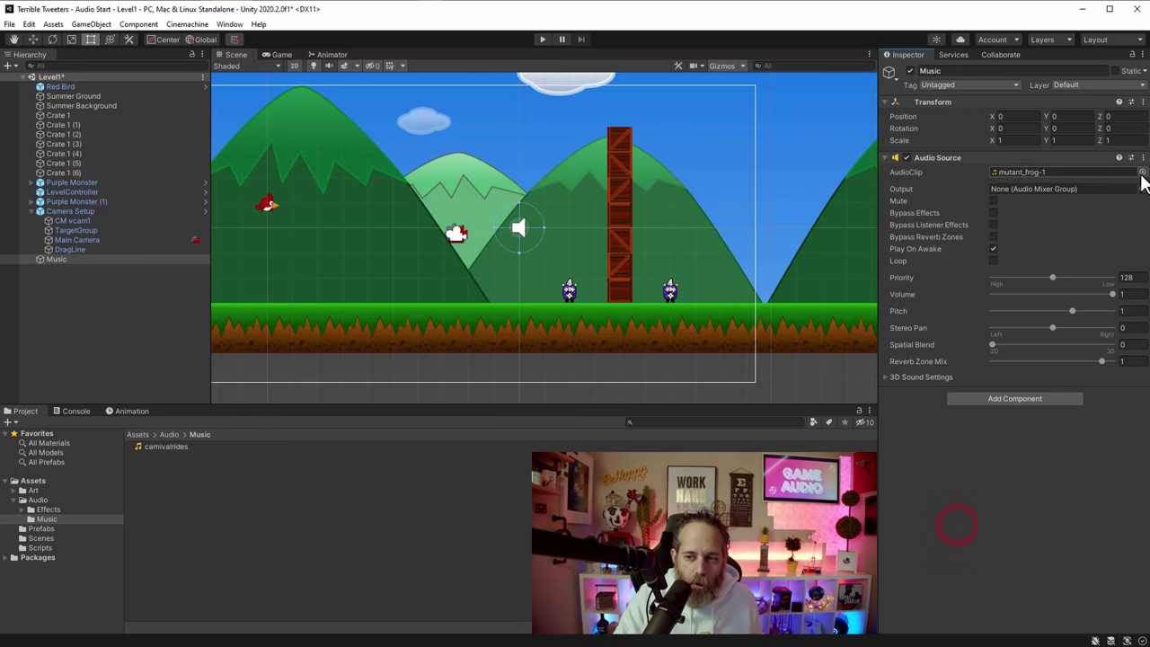
drag(169, 449, 1034, 171)
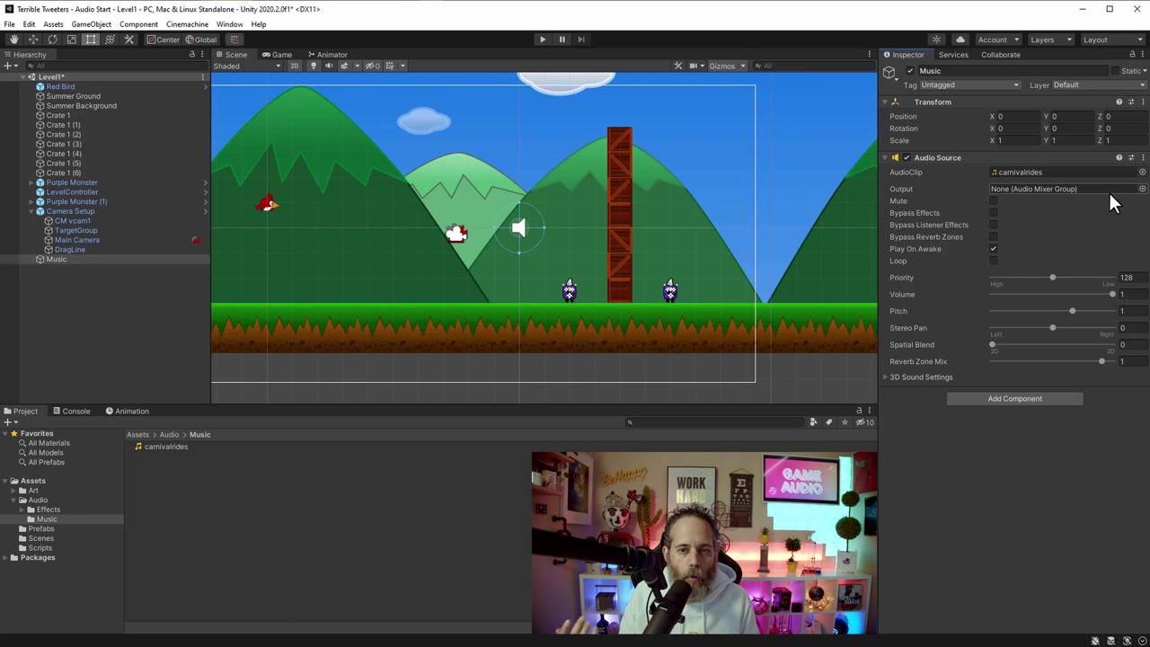
Step: Play the game and test the music by toggling its Audio Source and adjusting volume
click(286, 56)
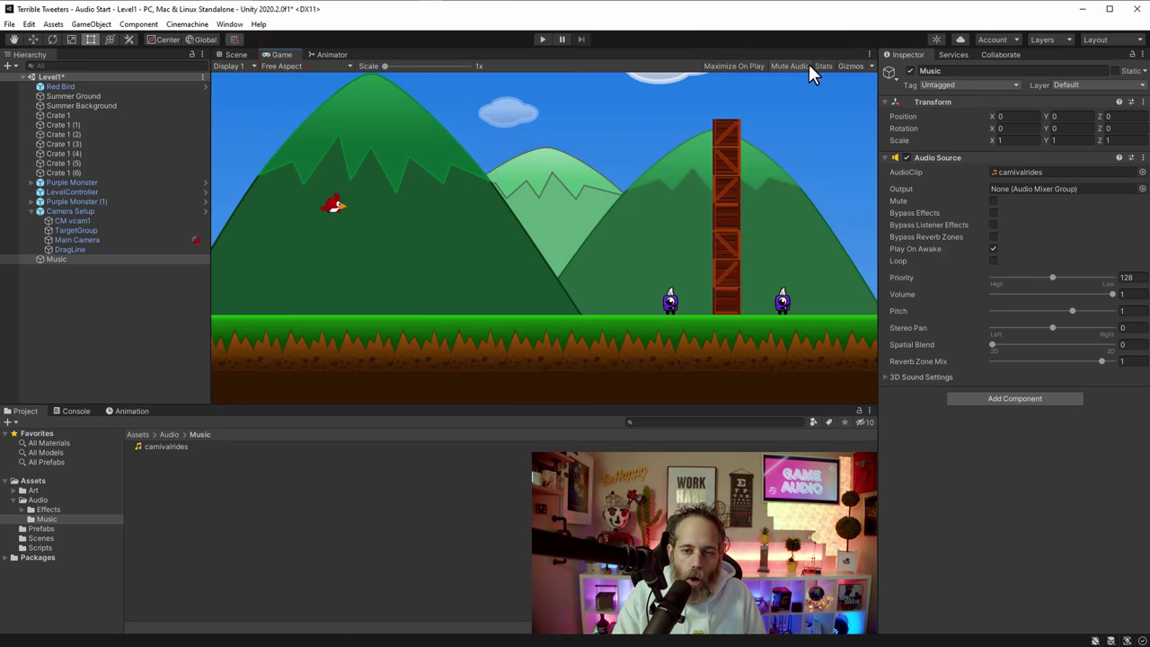
click(545, 40)
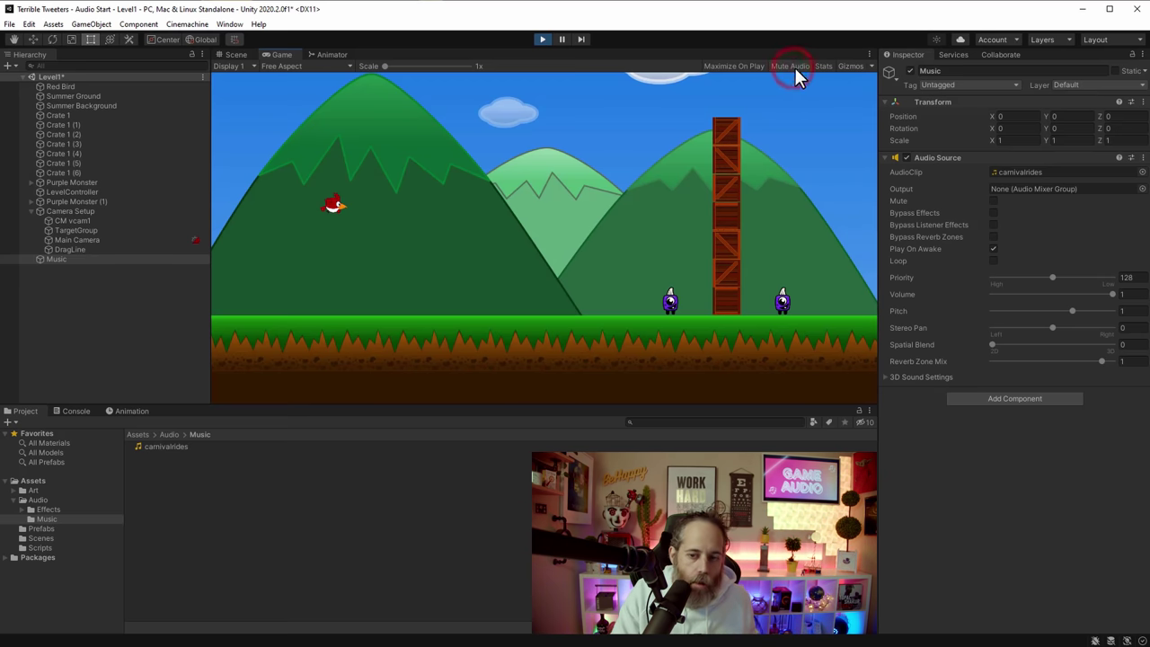
click(907, 158)
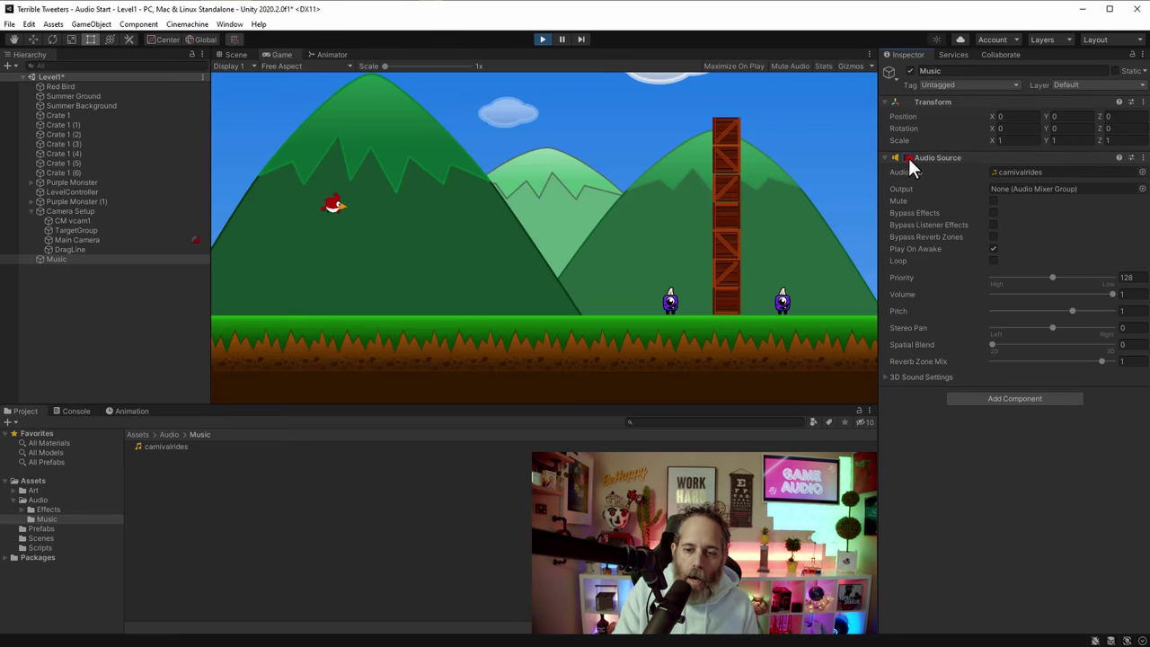
click(907, 158)
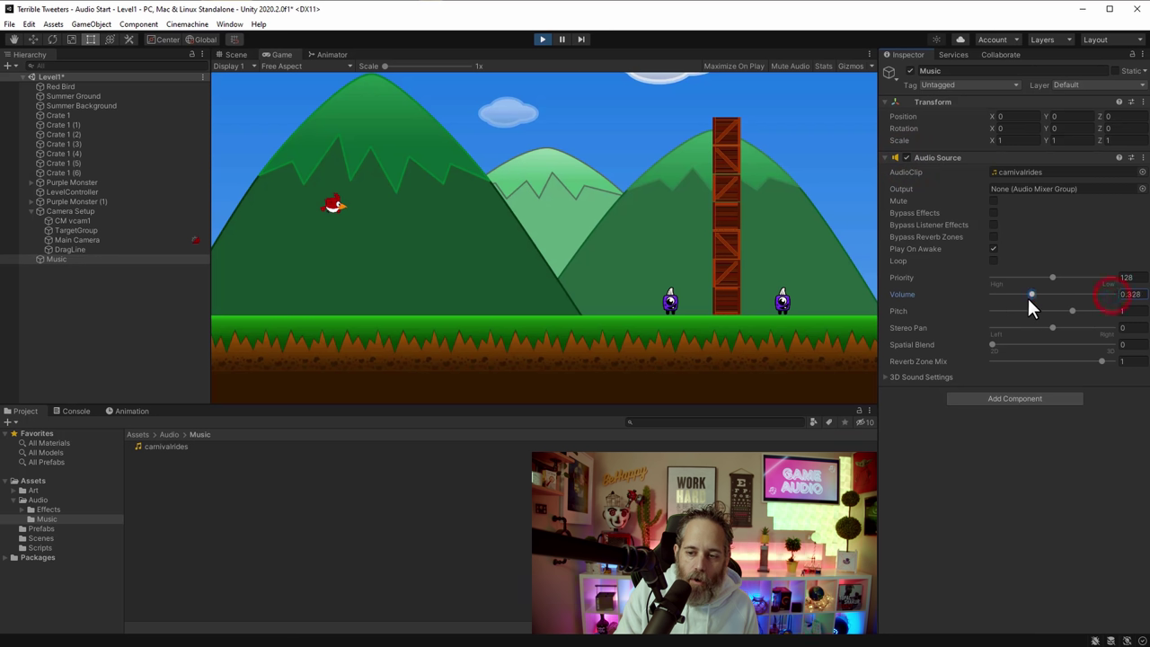
drag(1030, 303, 1103, 299)
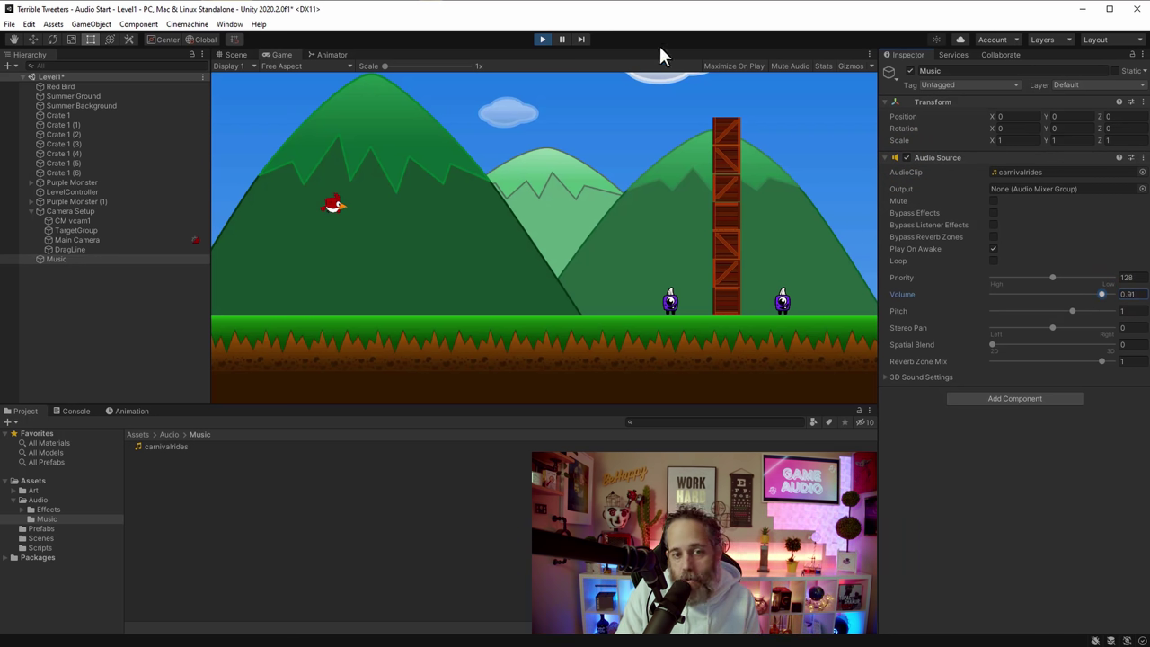
click(544, 38)
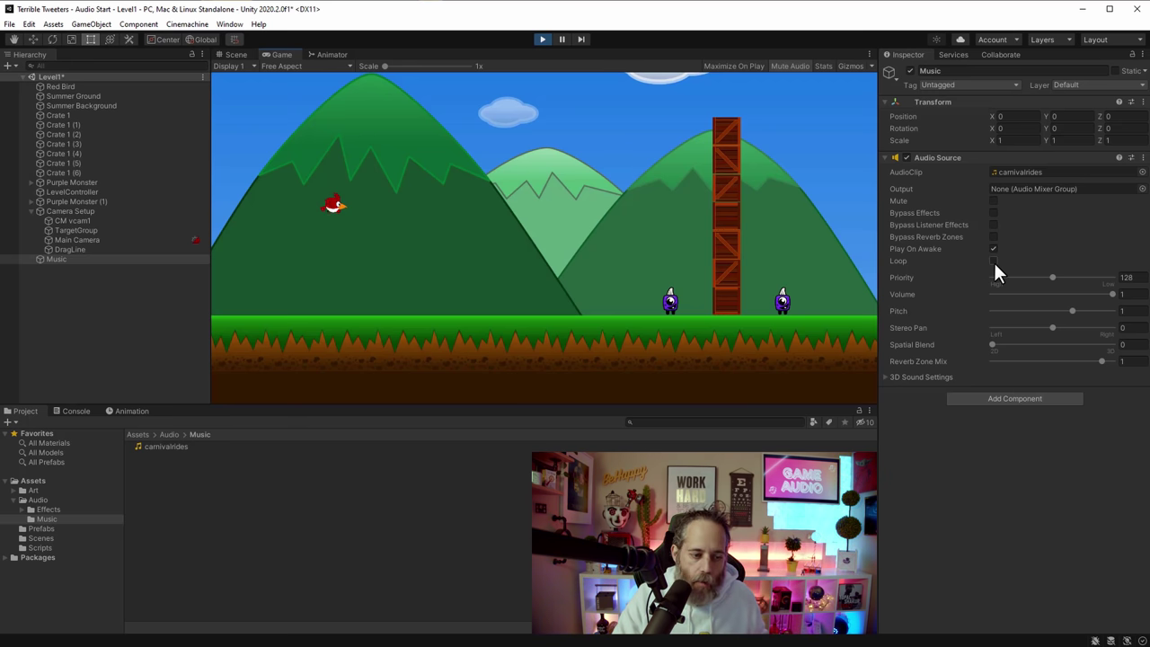
Step: Mute game audio, turn on Loop for the Music Audio Source, and stop play
click(182, 447)
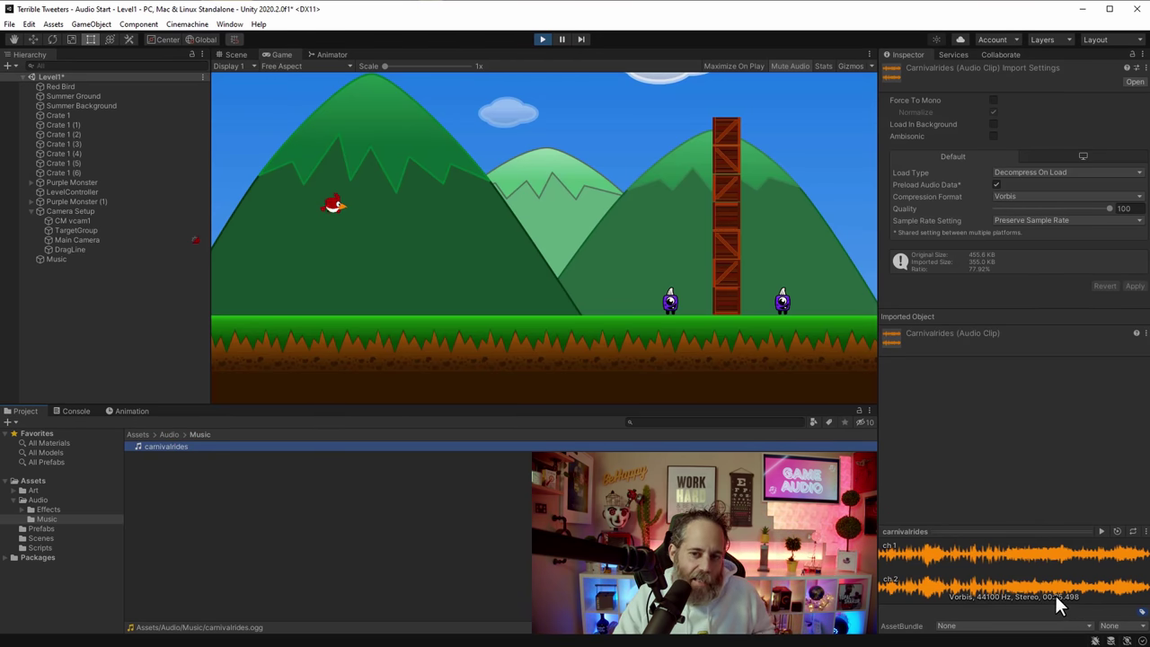
click(792, 68)
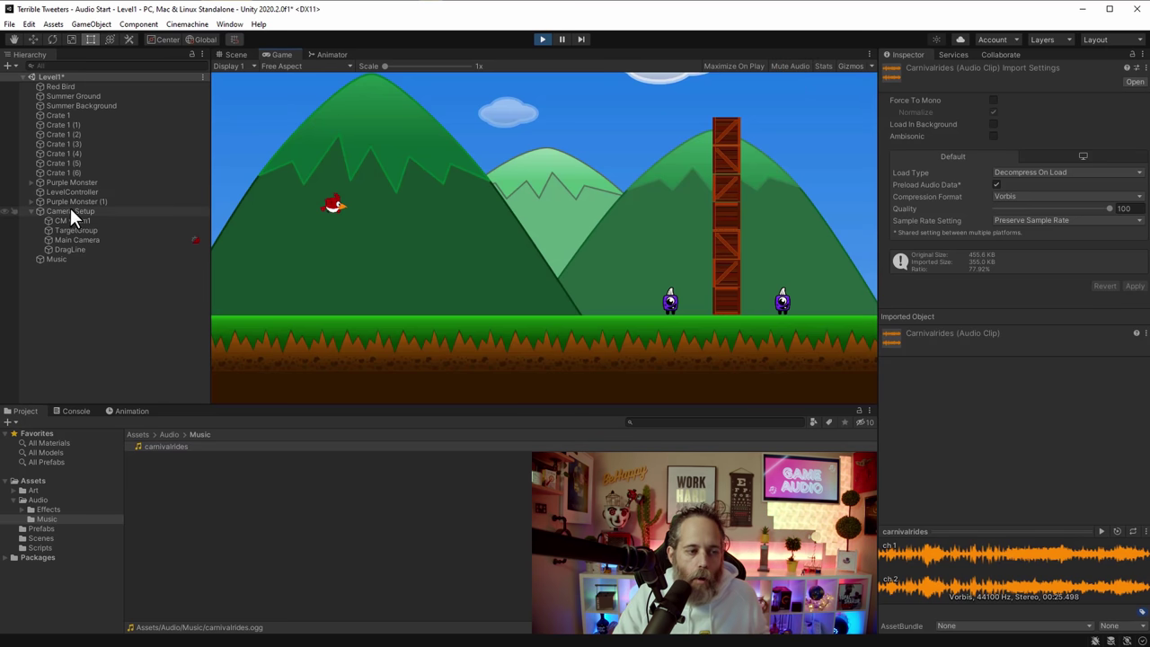
click(69, 259)
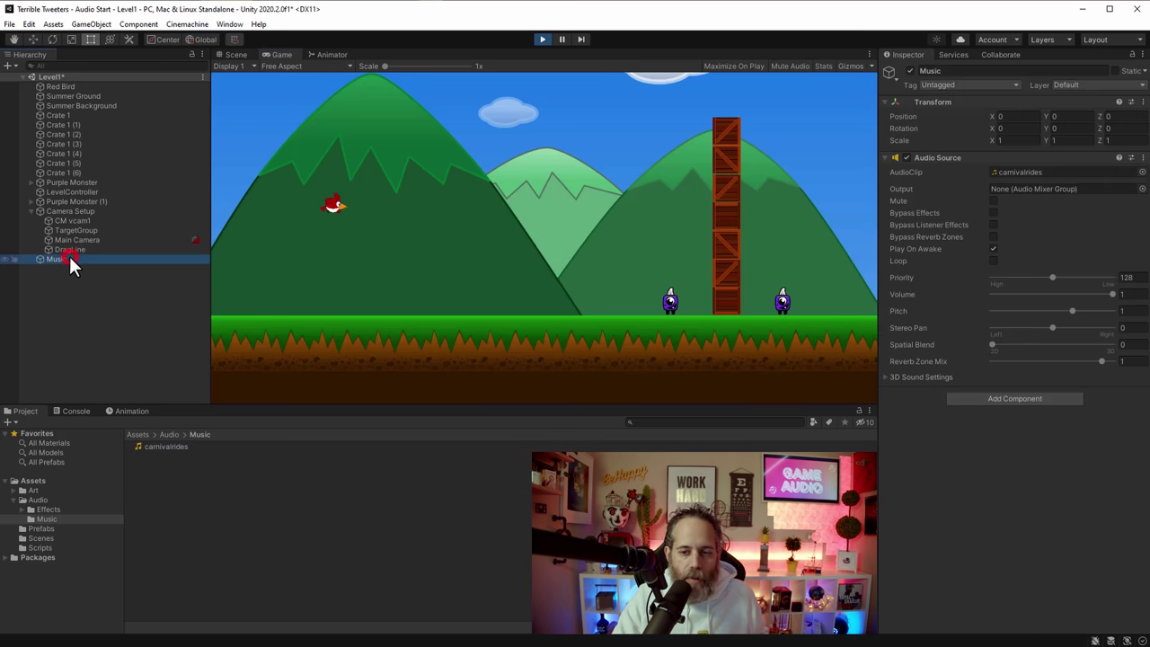
click(993, 260)
click(543, 40)
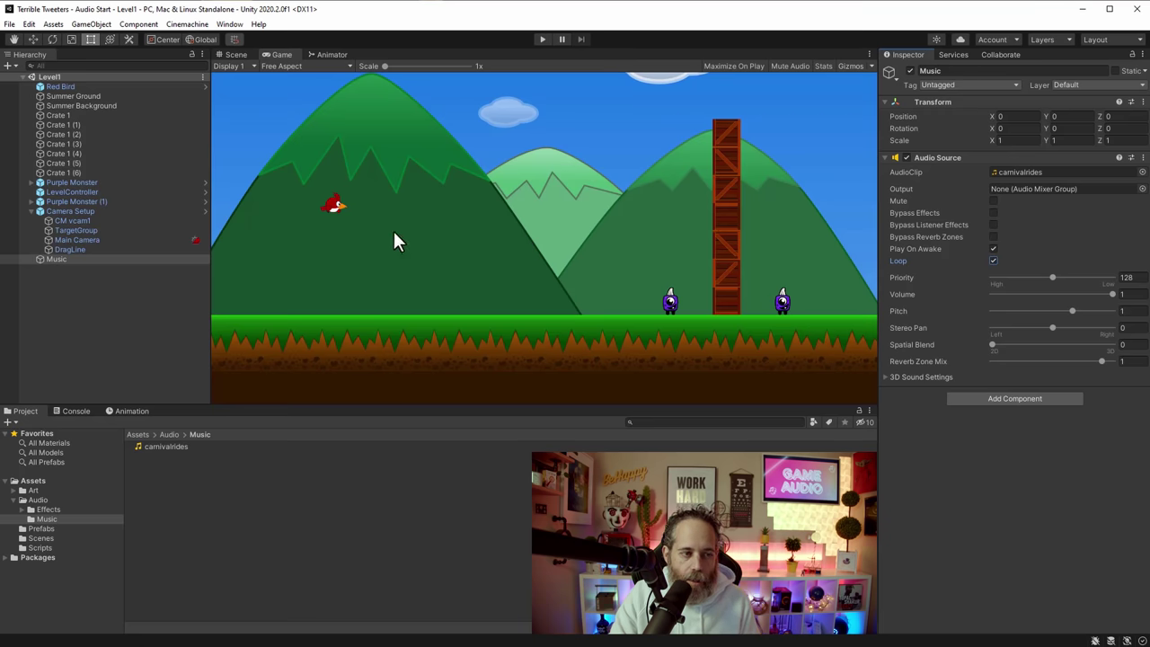
Step: Move Purple Monster (1) to Position X about 2.88, beside the first monster
click(116, 194)
click(113, 200)
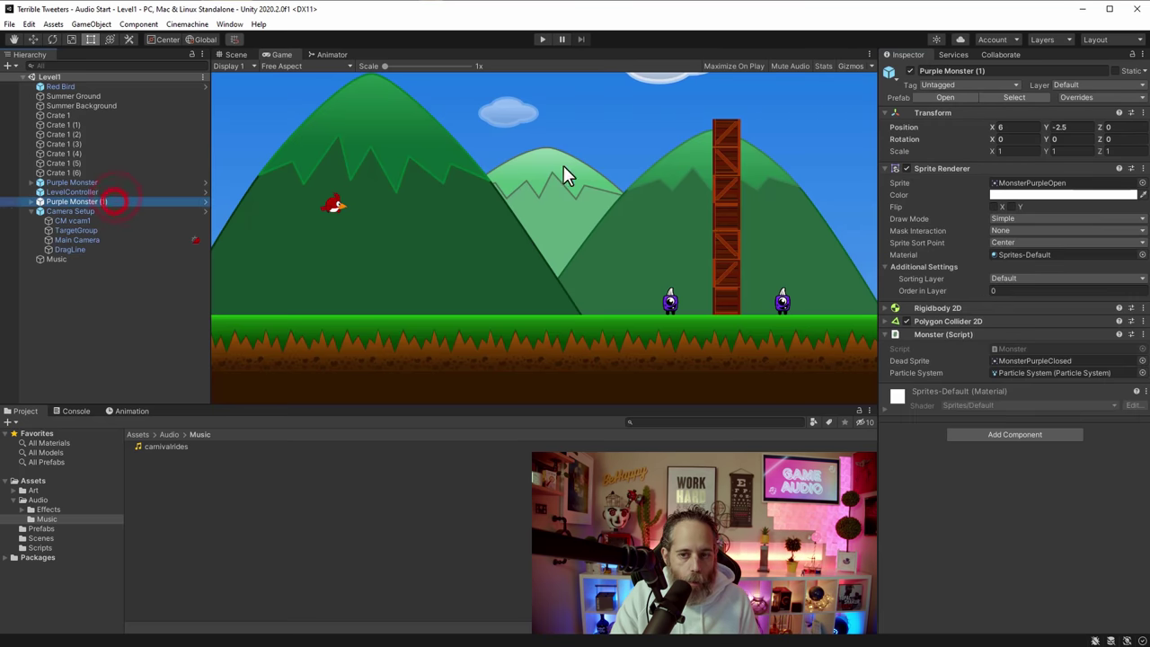
drag(991, 127, 926, 133)
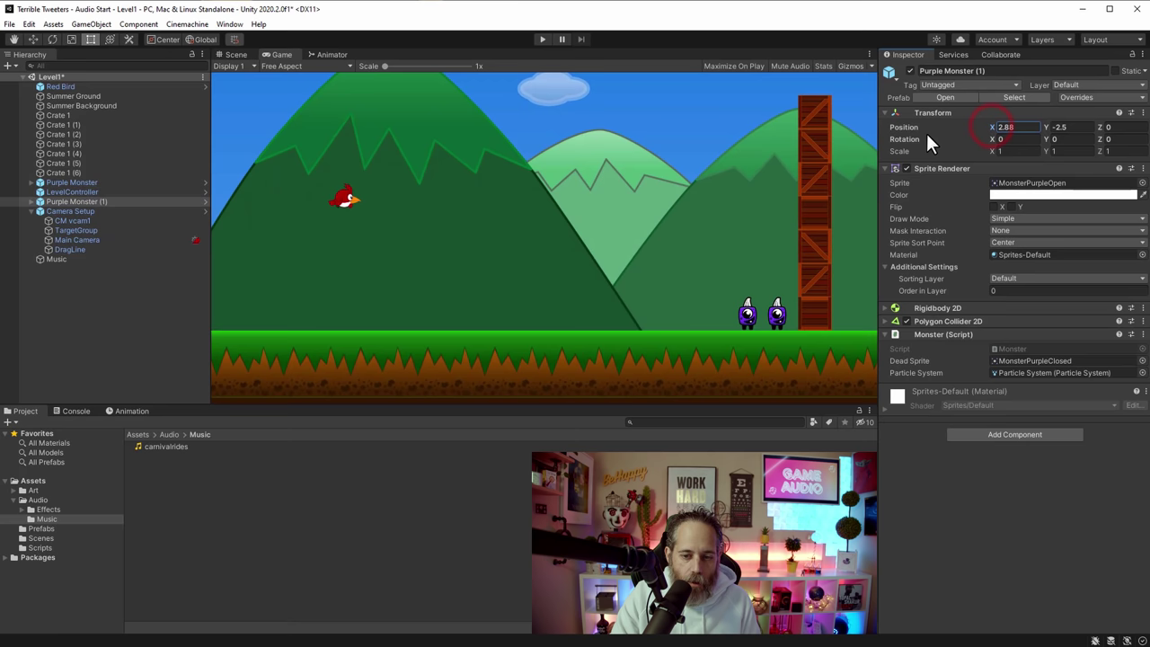
Step: Play Level1, launching the red bird twice to defeat both monsters
click(546, 44)
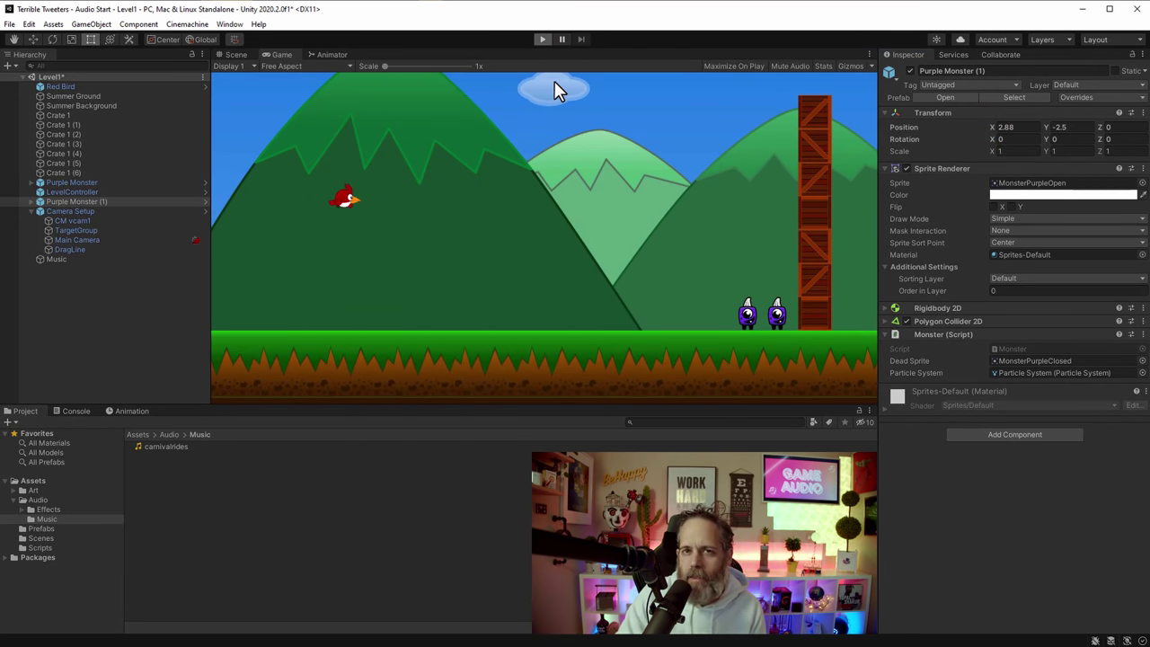
drag(348, 207, 265, 187)
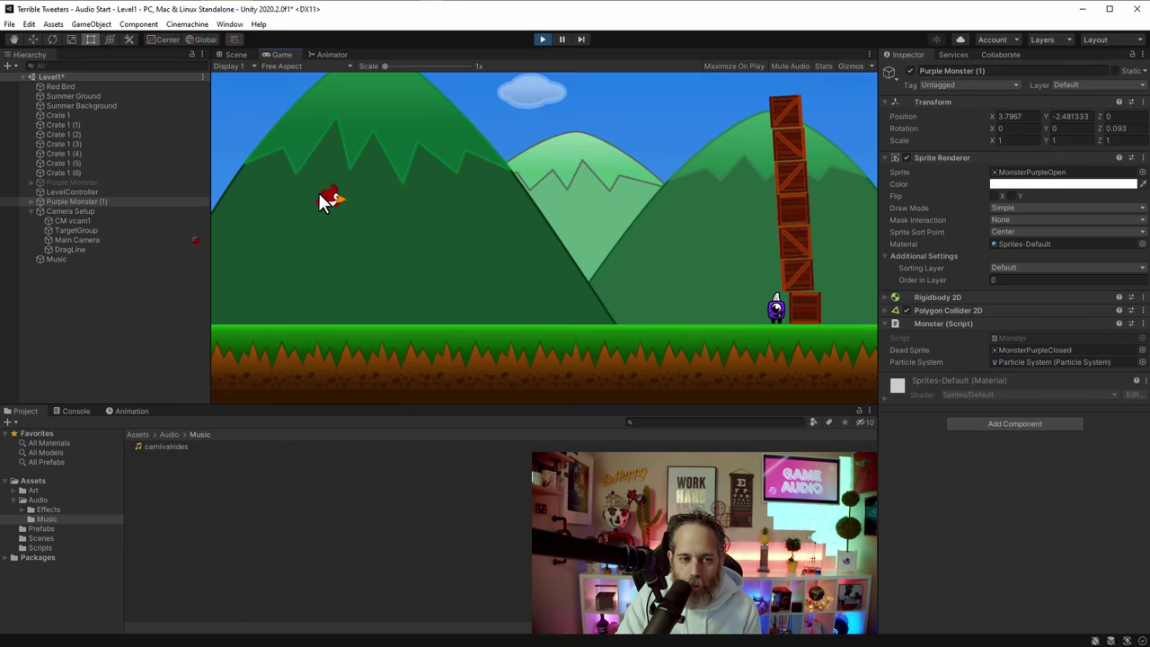
drag(325, 199, 206, 170)
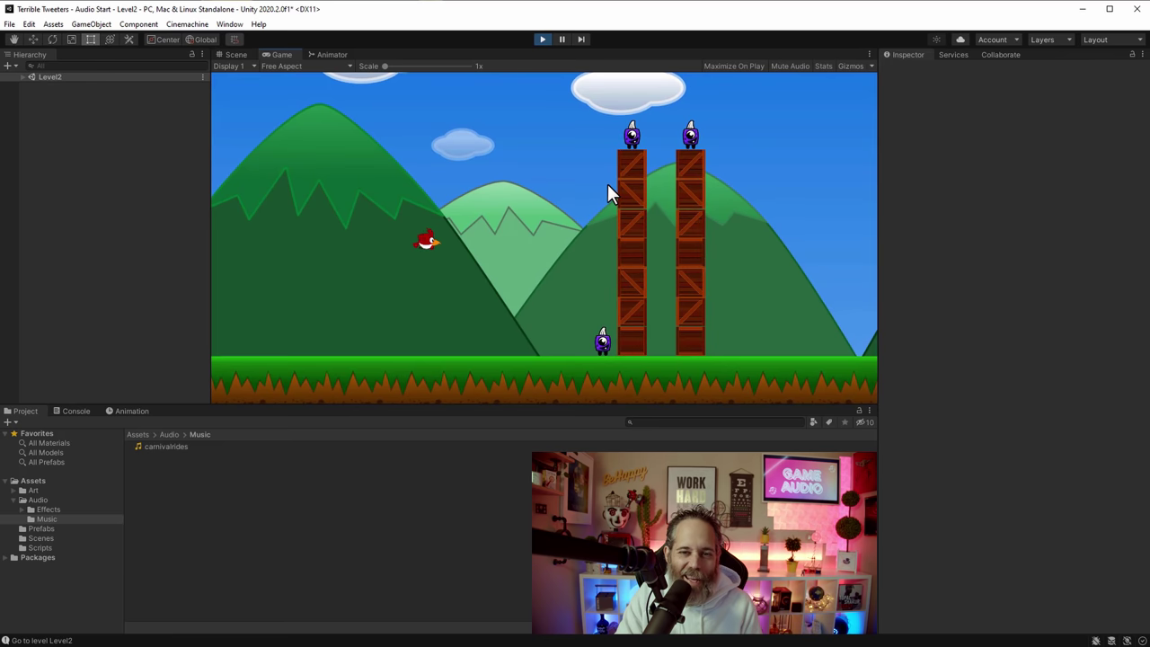
Step: Expand Level2, stop Play mode to return to Level1, and select Red Bird
click(22, 77)
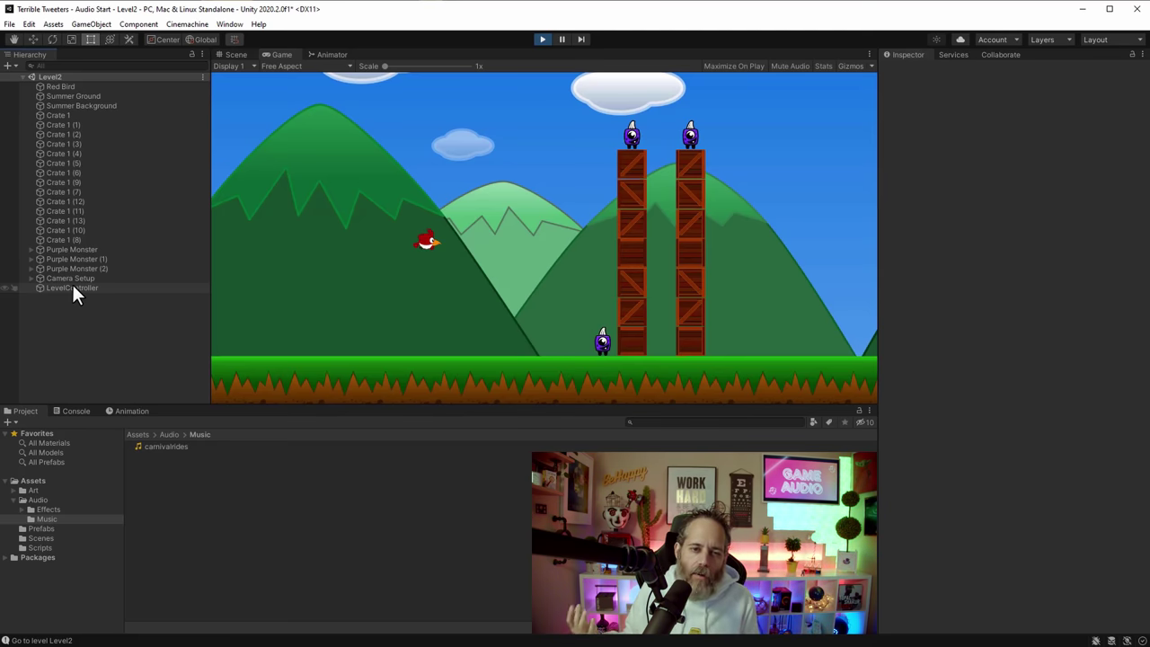
click(538, 41)
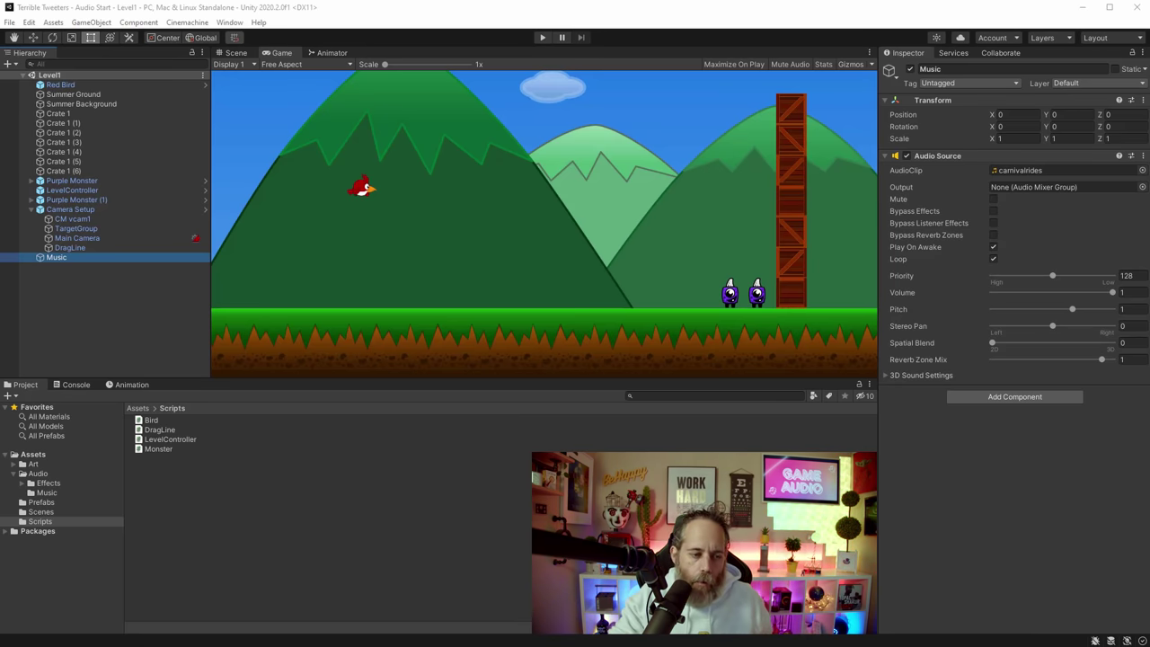
click(142, 85)
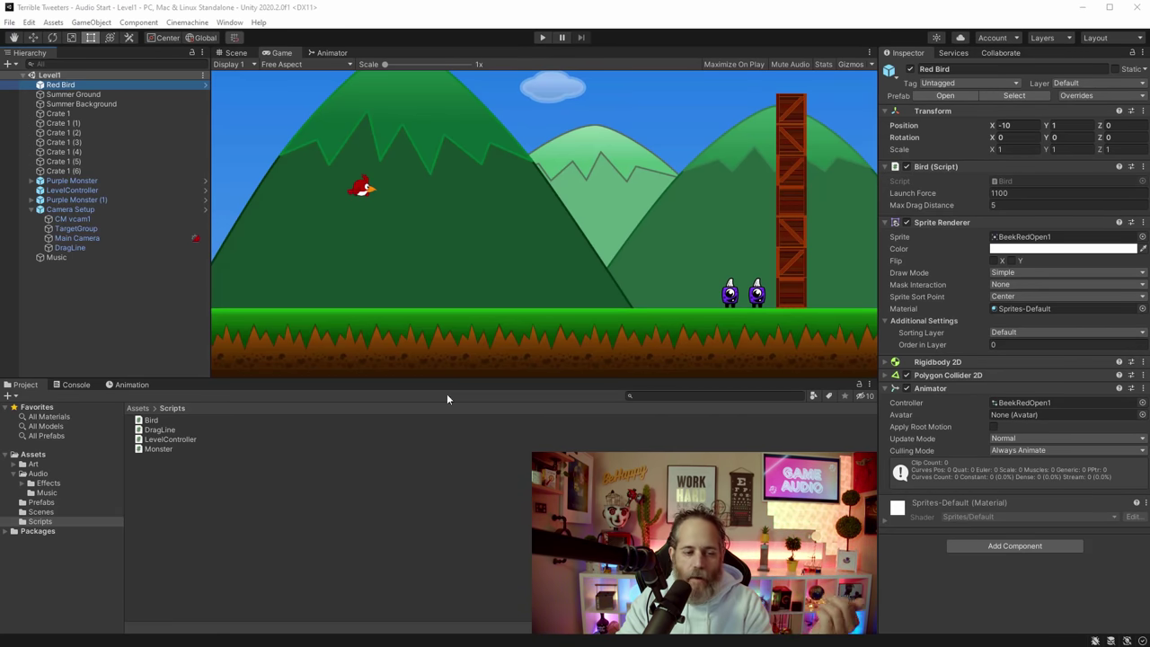
Step: Open Effects/30-cc0-weird-sfx, select the first ten clips, and enlarge the preview area
click(49, 484)
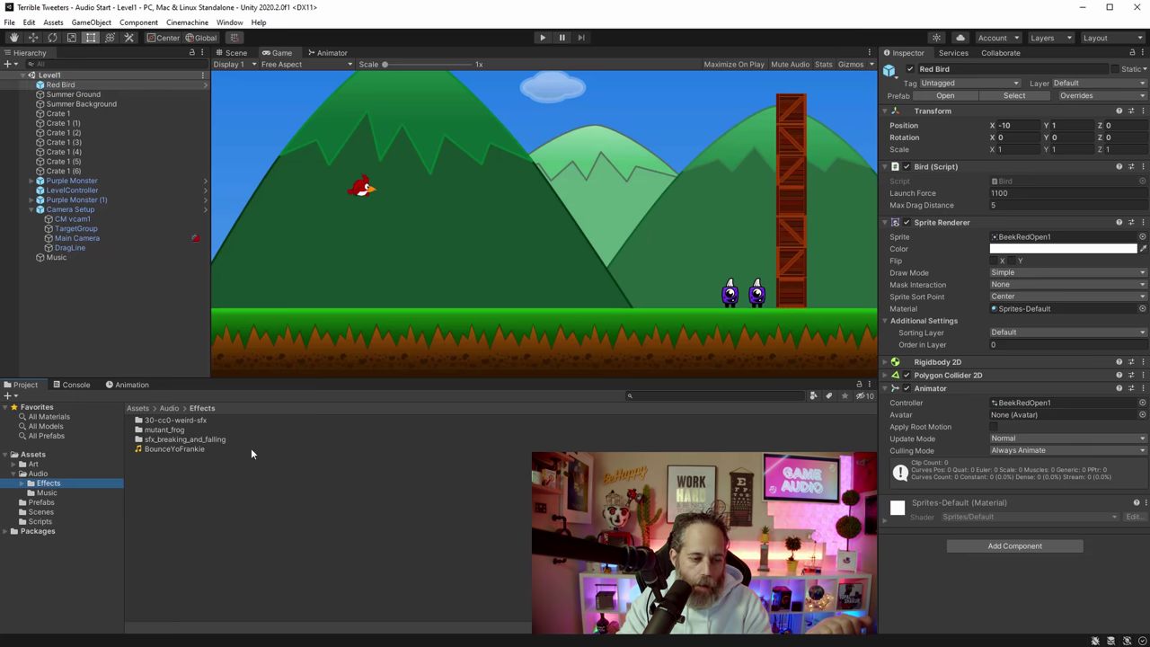
click(177, 422)
double_click(177, 421)
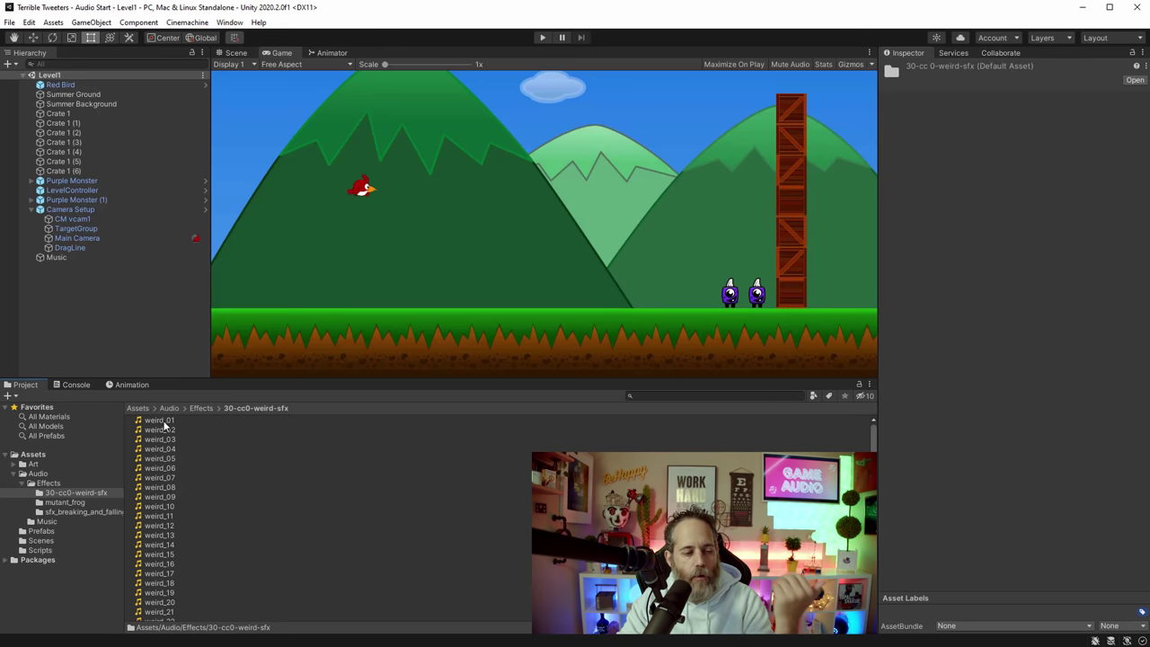
click(164, 423)
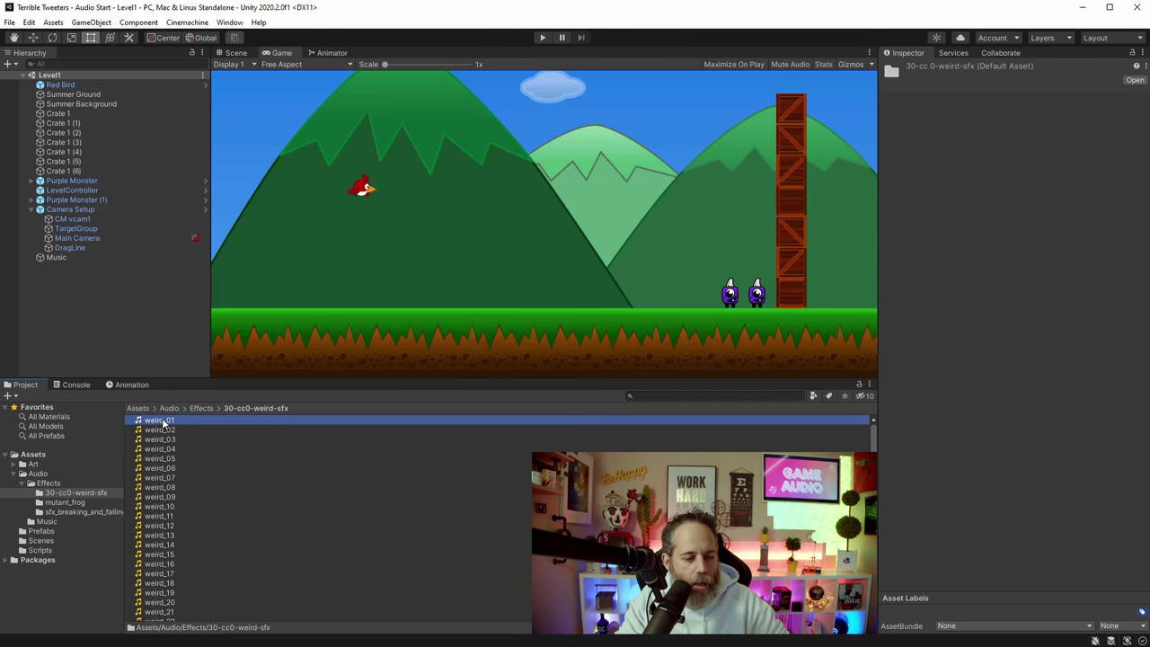
shift+click(166, 507)
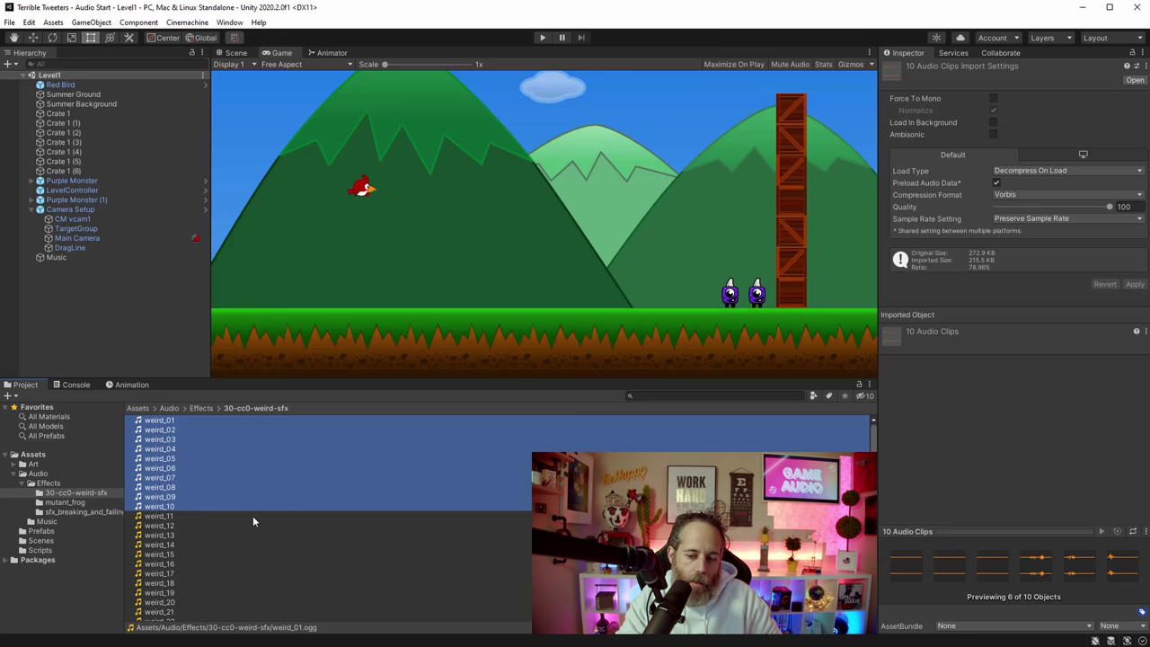
click(906, 572)
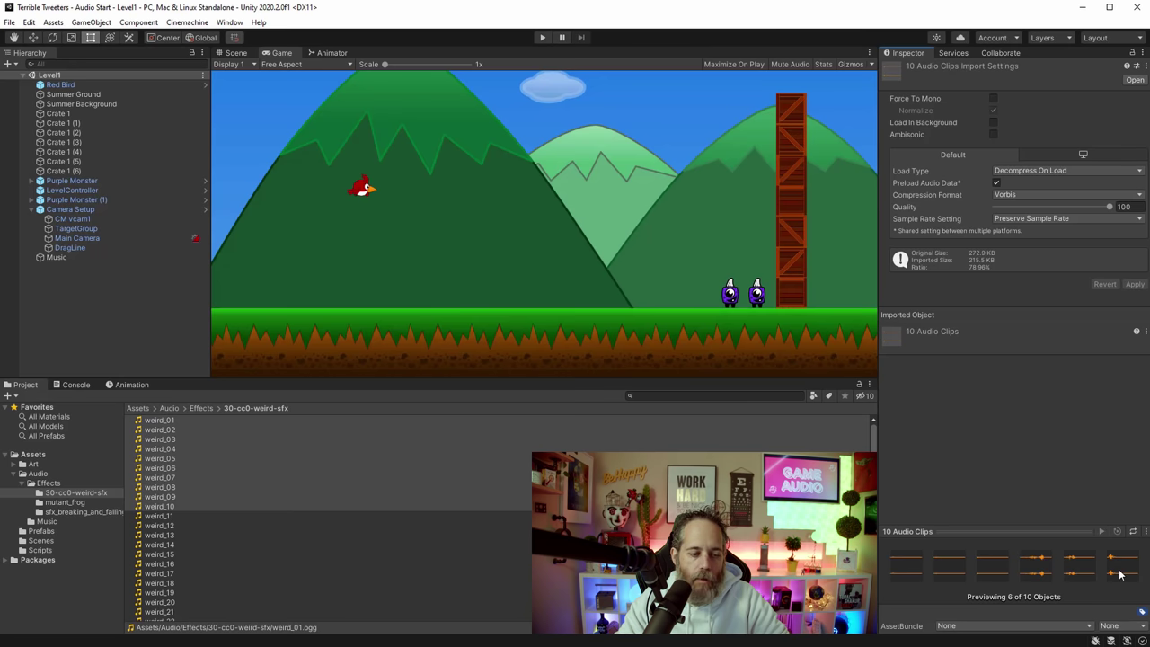
drag(1070, 534, 1070, 363)
Step: Select all 30 clips, play several previews including weird_09, then select Red Bird
click(343, 561)
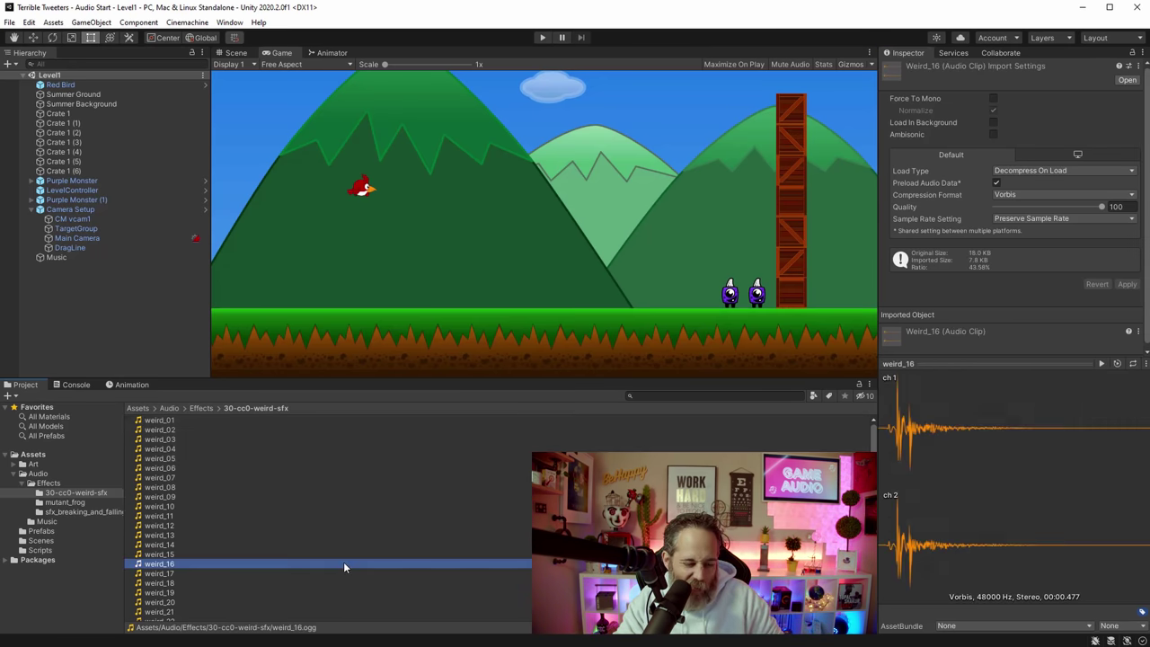
key(ctrl+a)
click(1024, 520)
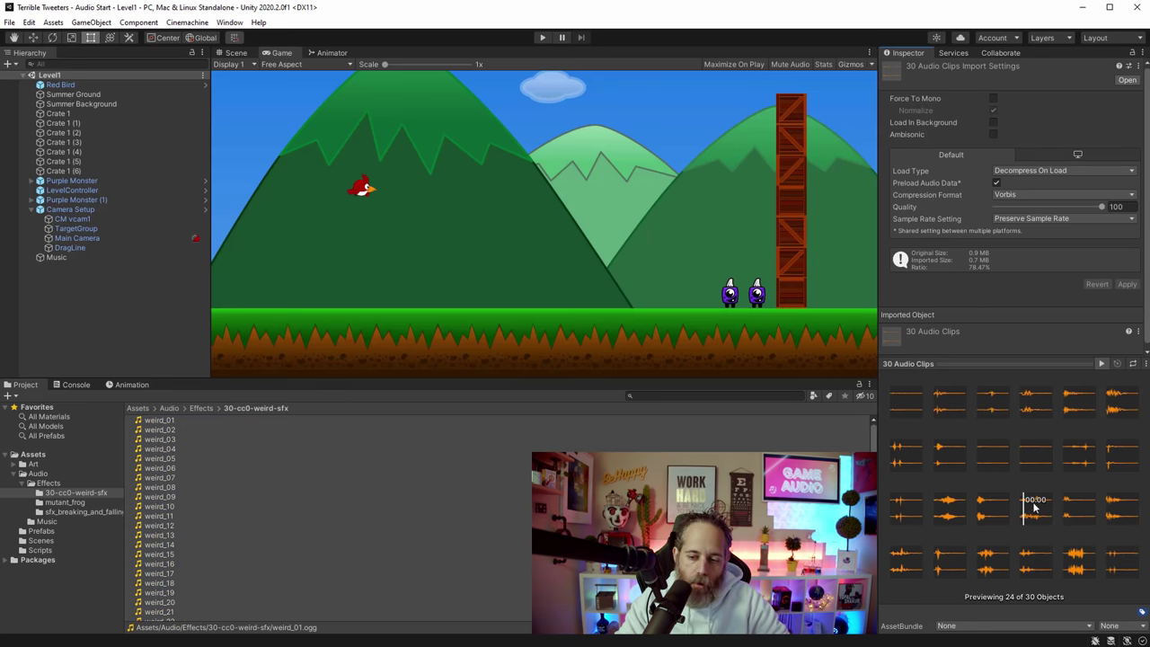
click(1074, 510)
click(1114, 511)
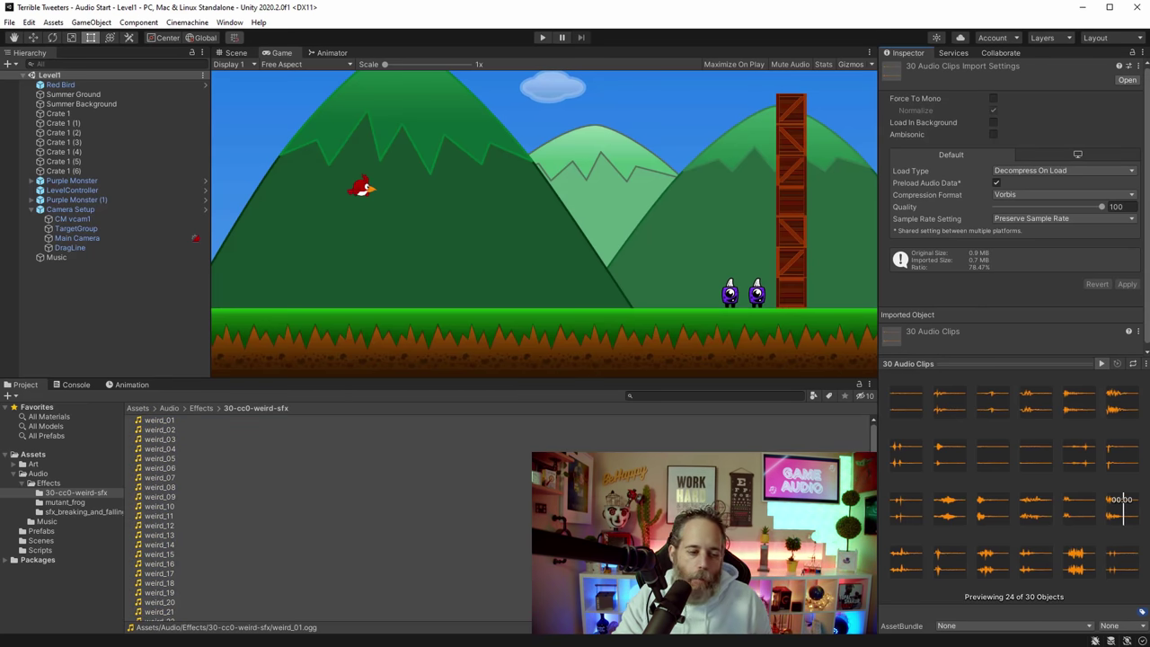
click(402, 497)
click(973, 415)
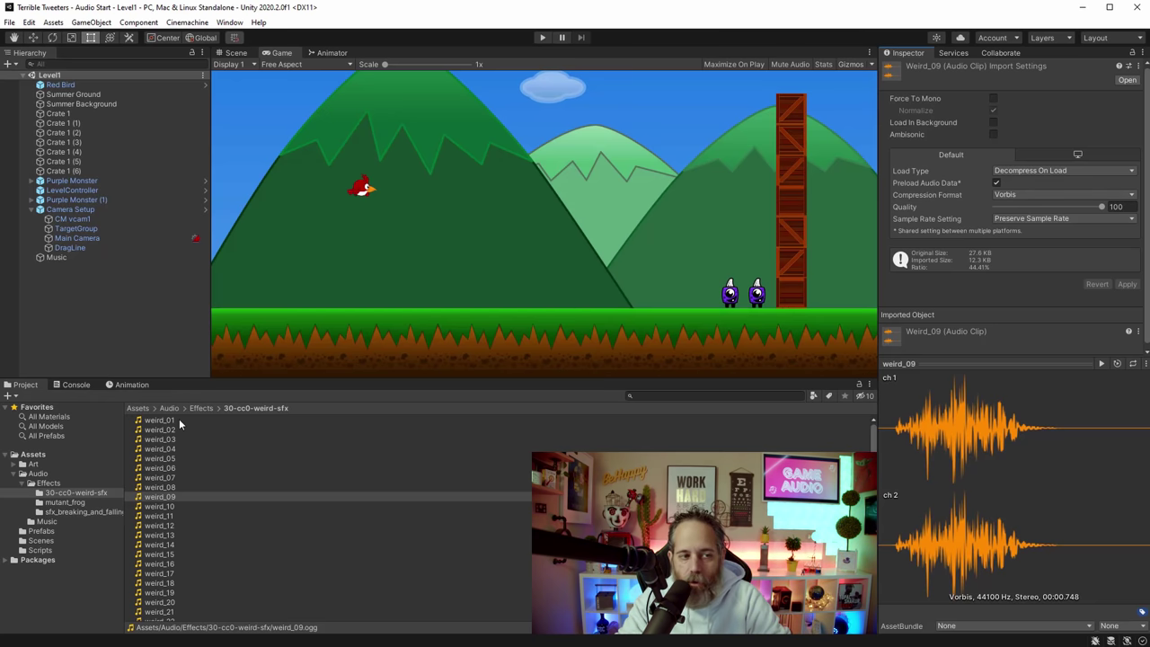
click(62, 86)
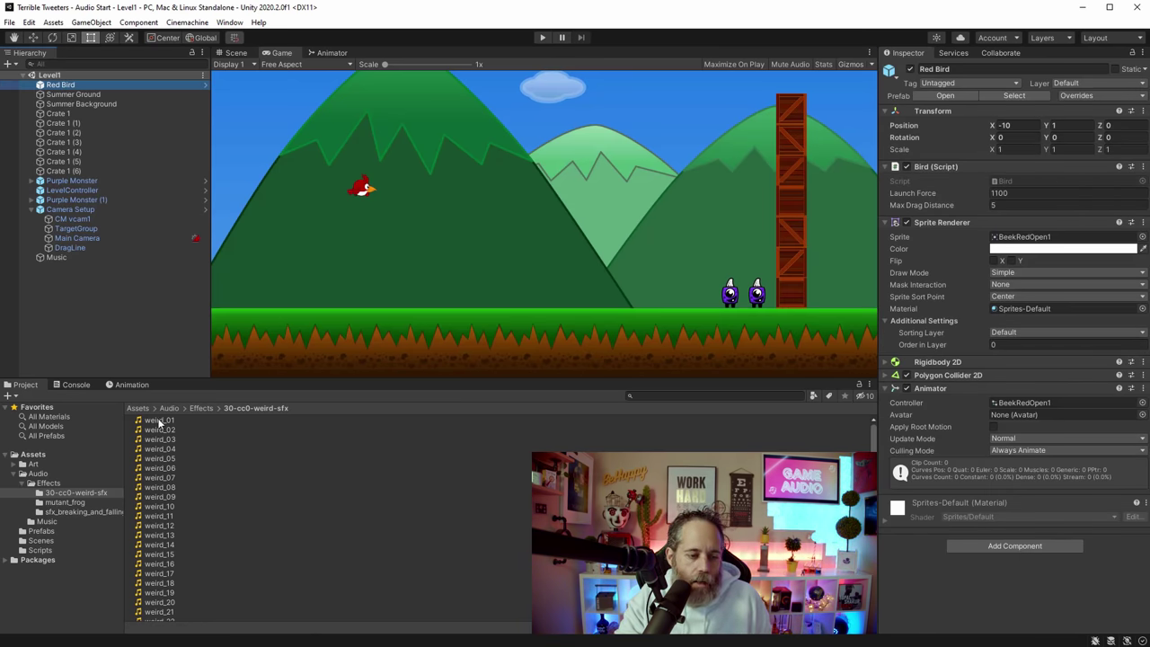
Step: Drop weird_01 onto Red Bird and collapse its Transform, Bird, Sprite Renderer and Animator components
drag(150, 422, 930, 557)
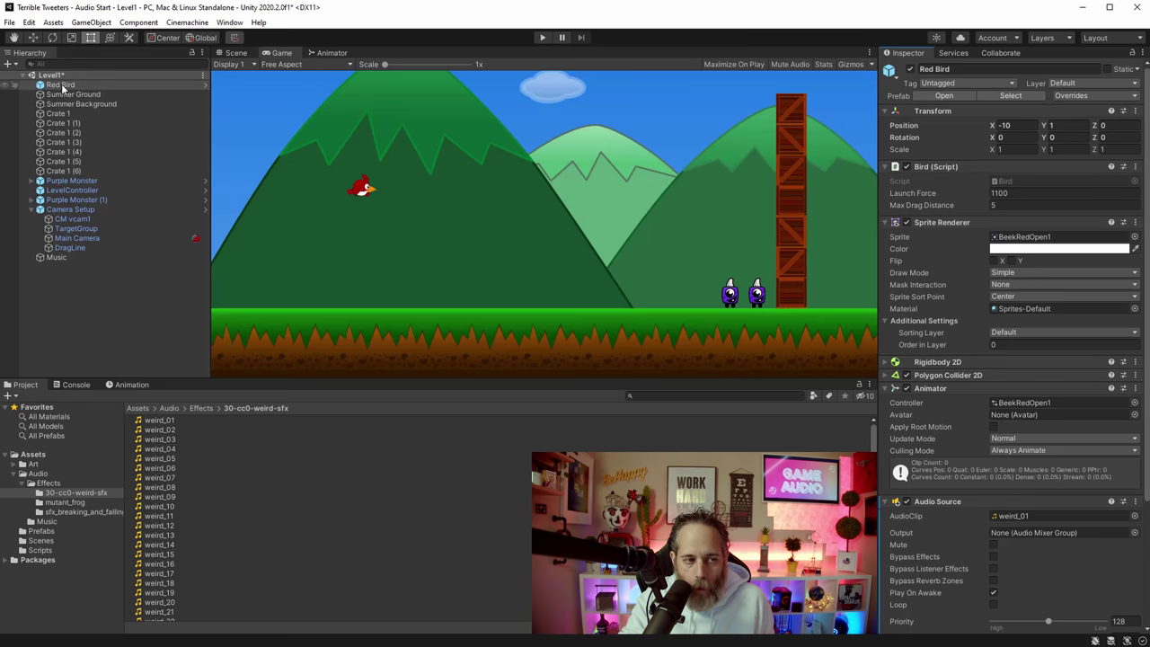
click(886, 110)
click(886, 124)
click(886, 138)
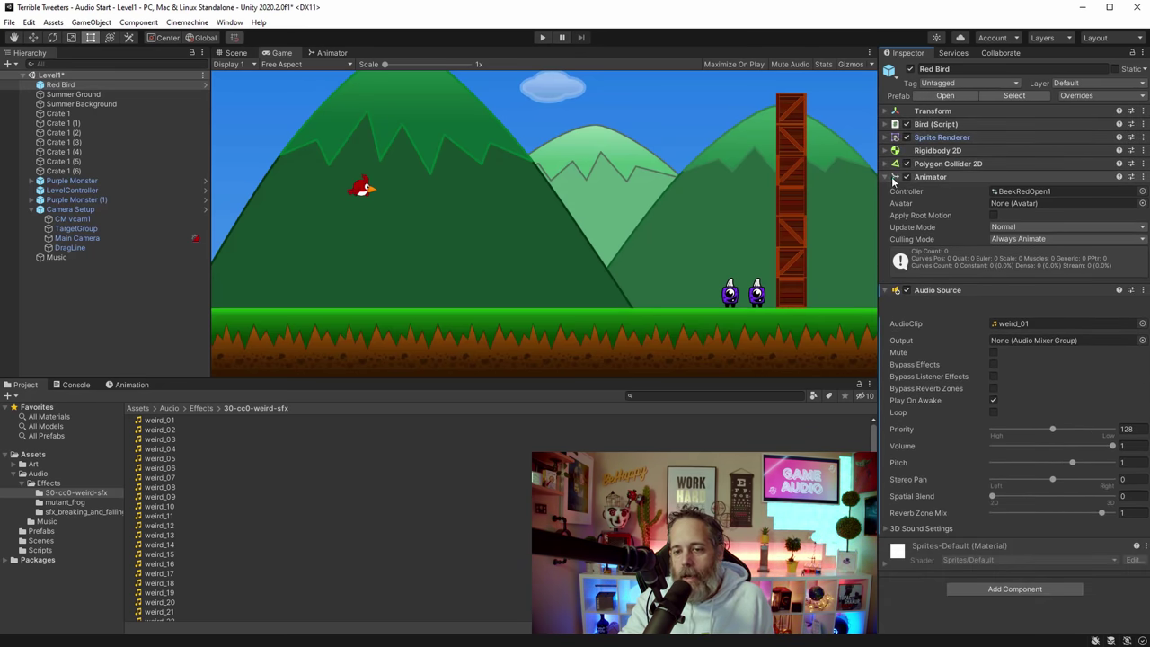
click(886, 177)
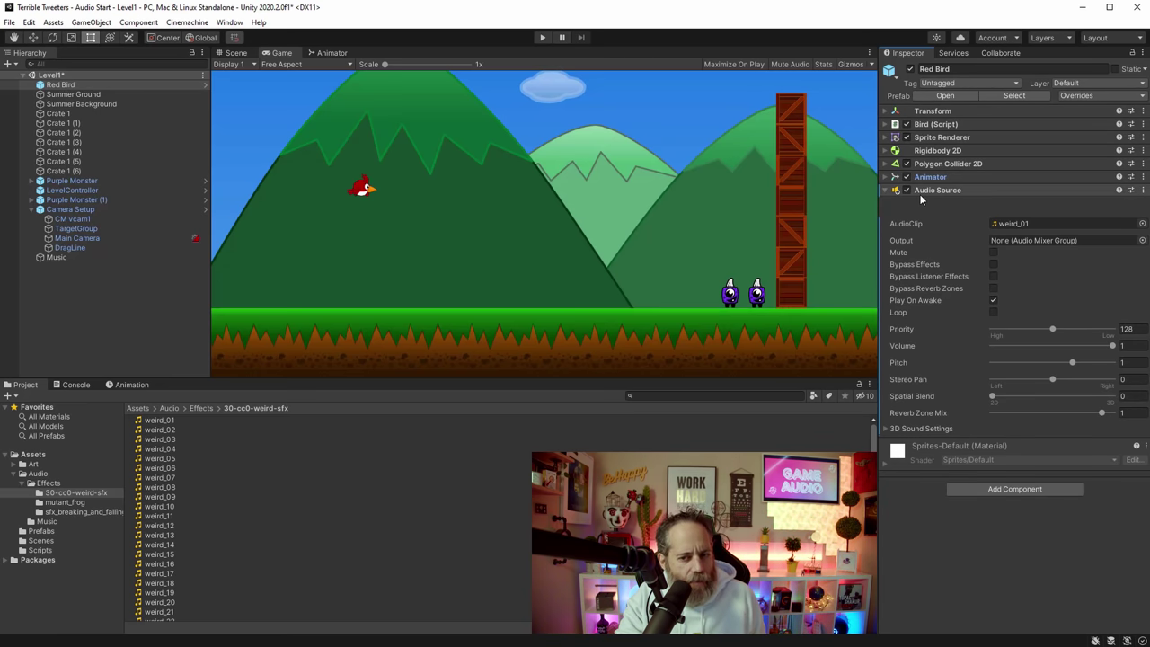
Step: Replace the Audio Source with a new one and assign weird_01 as its clip
right_click(920, 193)
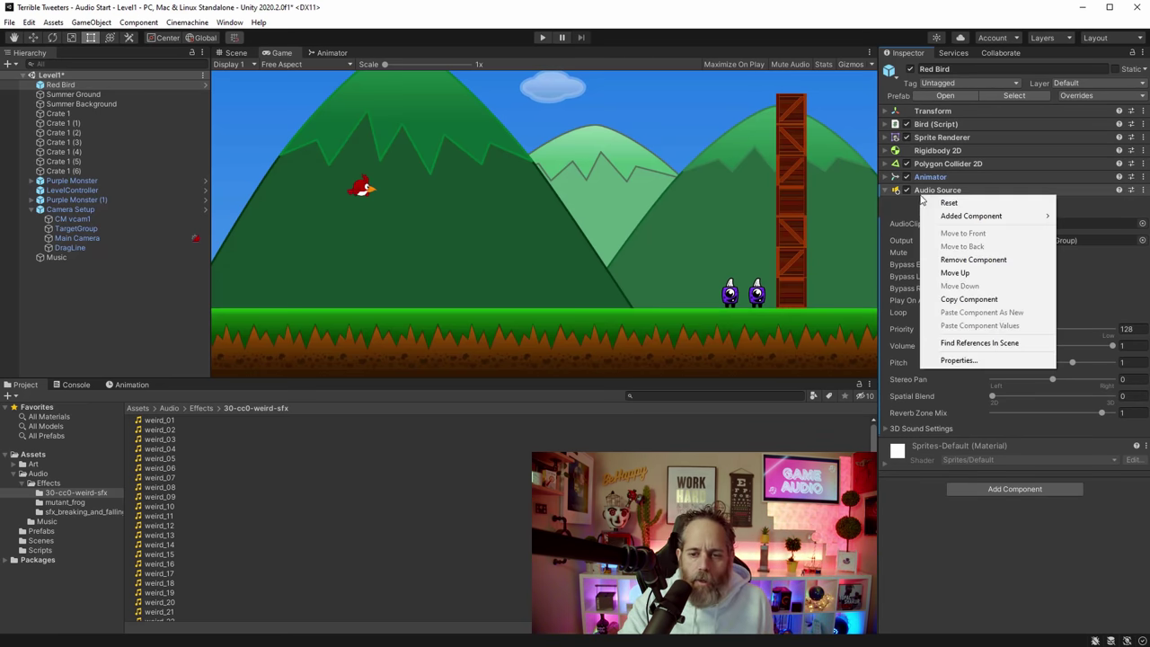
click(955, 261)
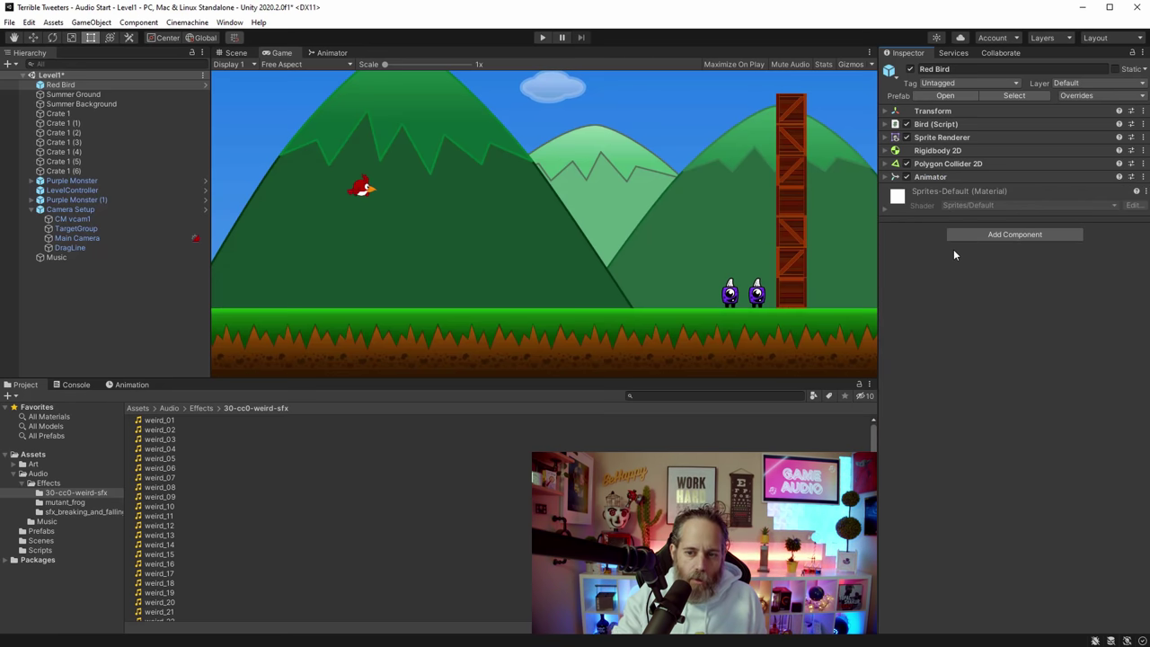
click(959, 235)
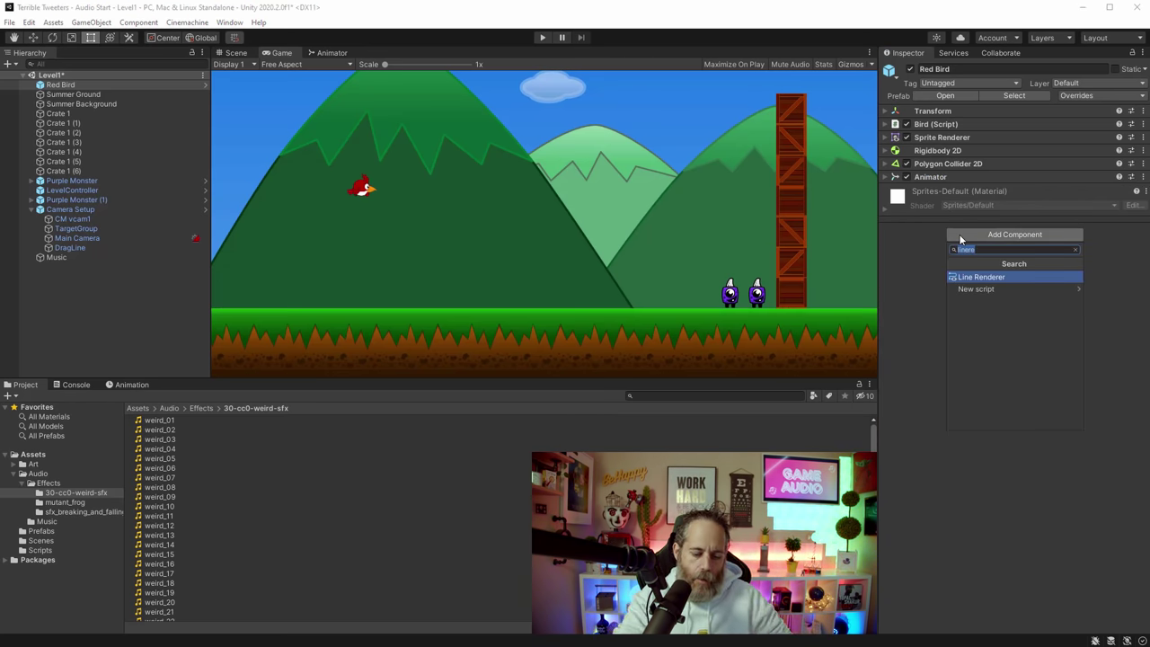
text(audio)
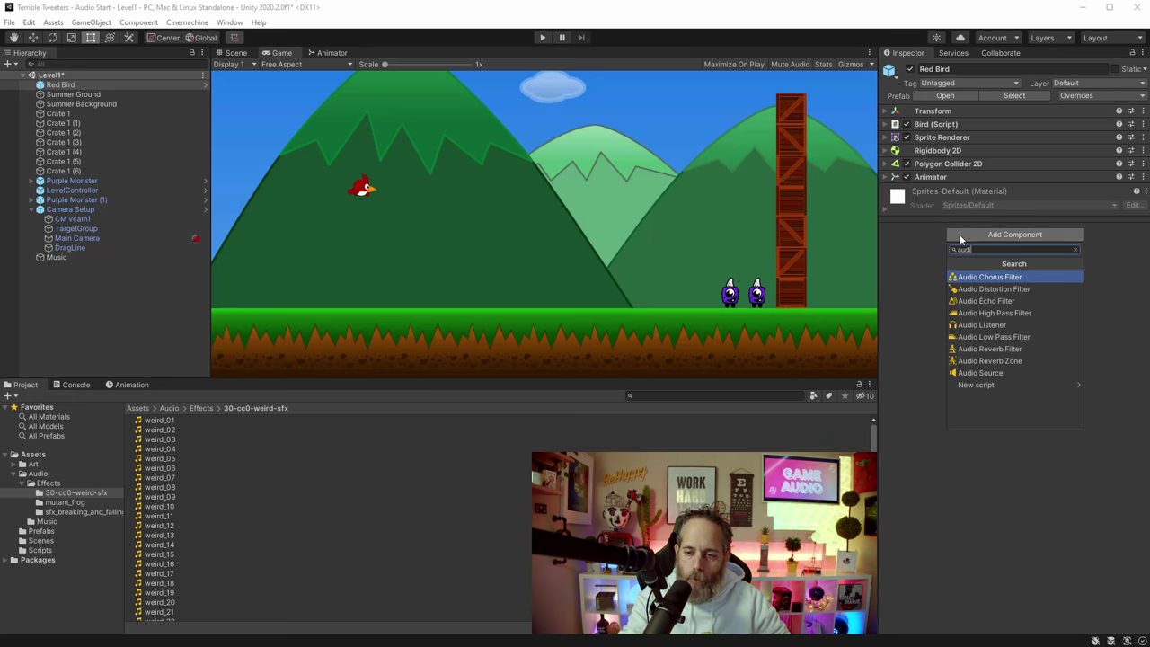
click(975, 373)
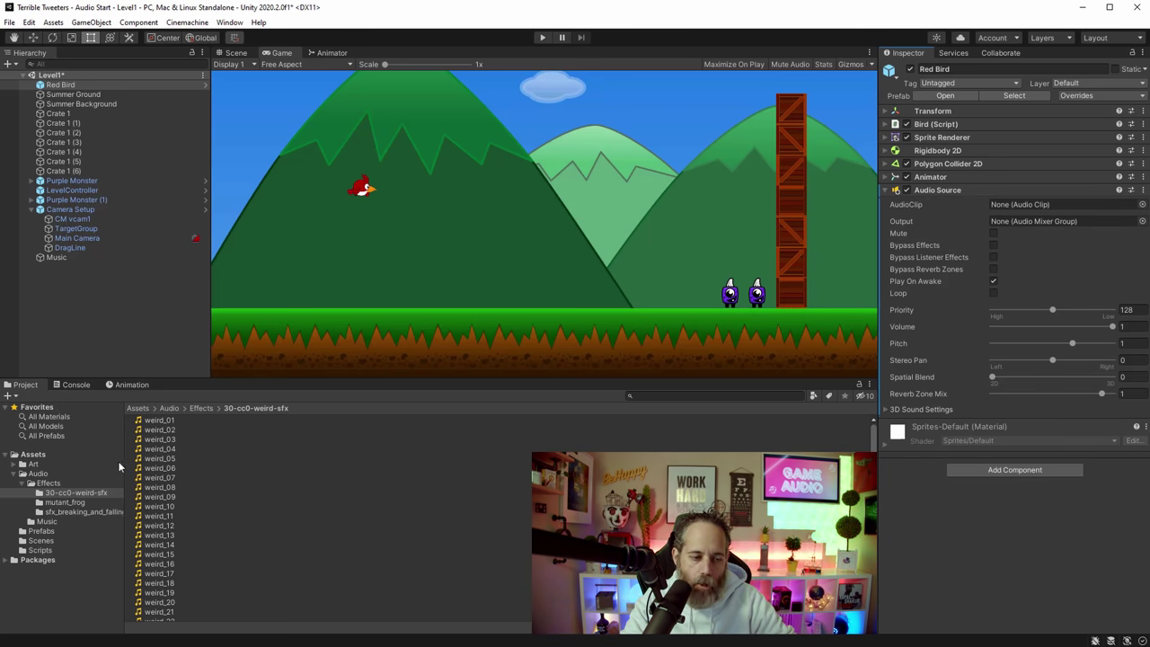
drag(158, 420, 1071, 210)
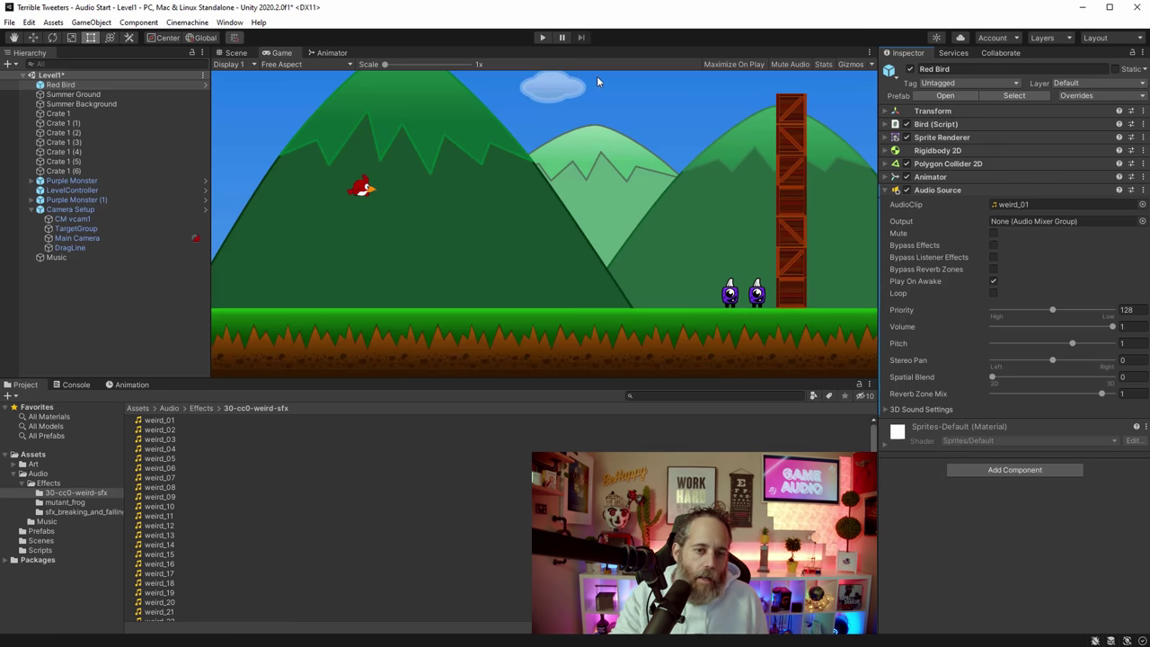
click(542, 37)
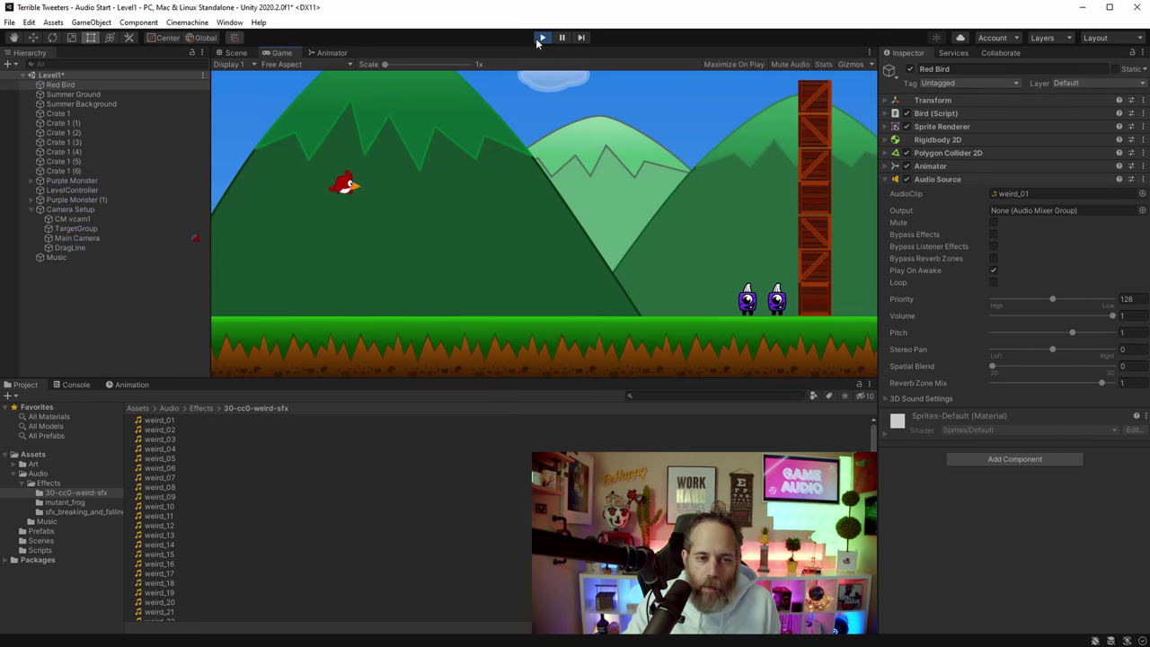
click(540, 39)
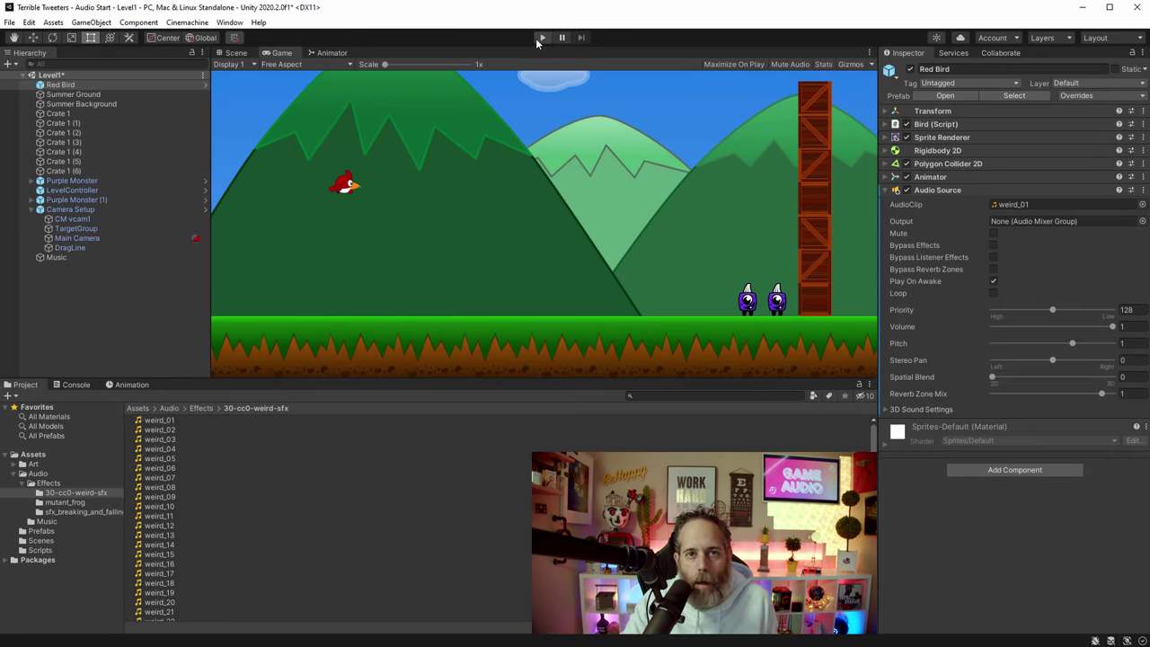
Step: Deactivate the Music object and play-test the scene without background music
click(69, 258)
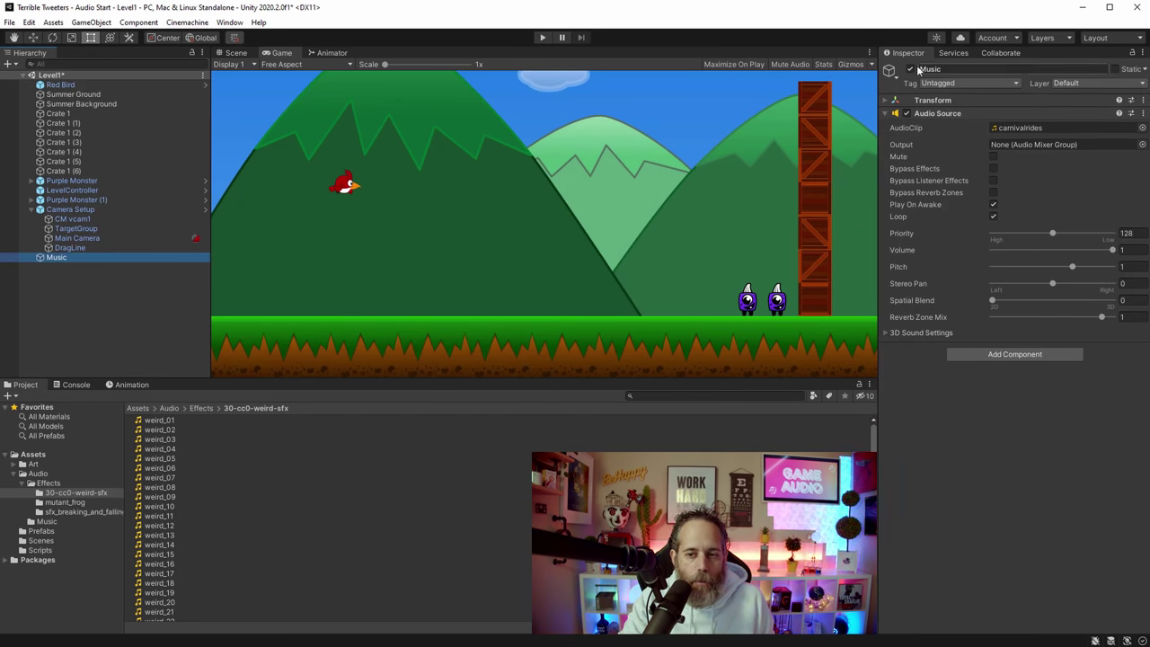
click(911, 69)
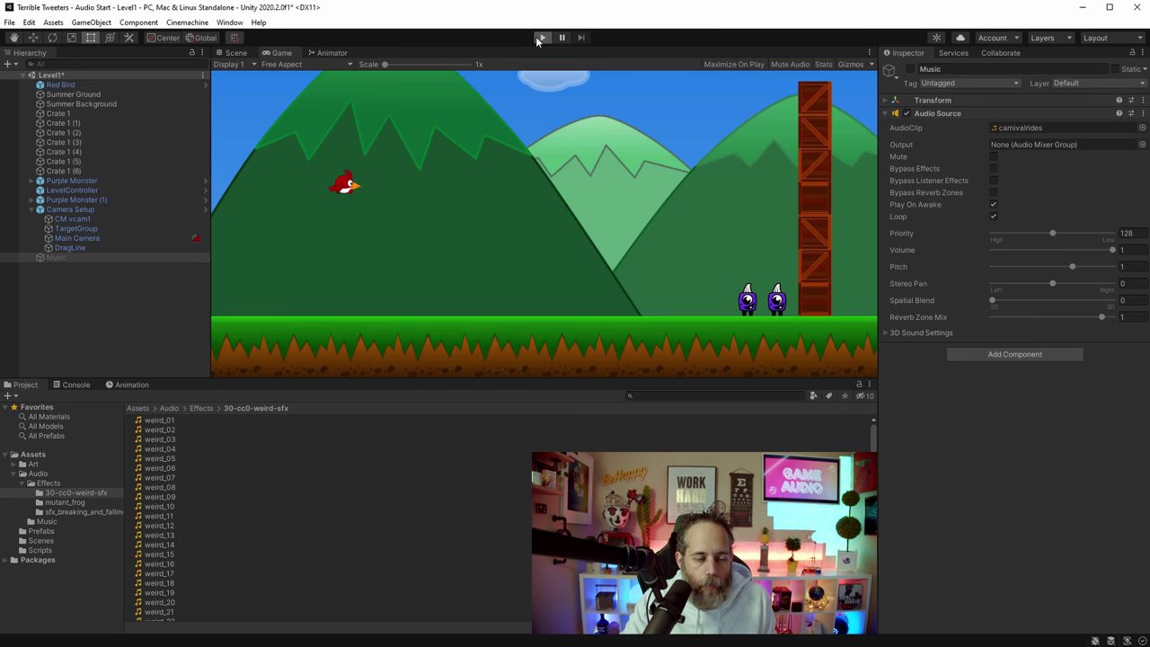
click(540, 38)
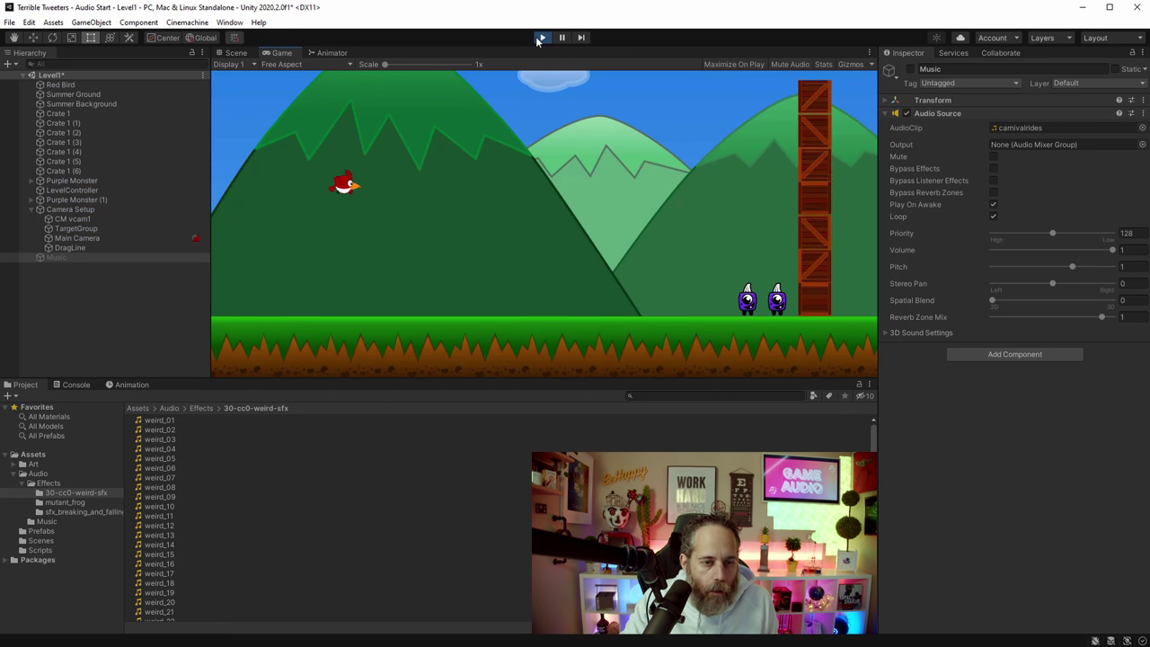
click(543, 37)
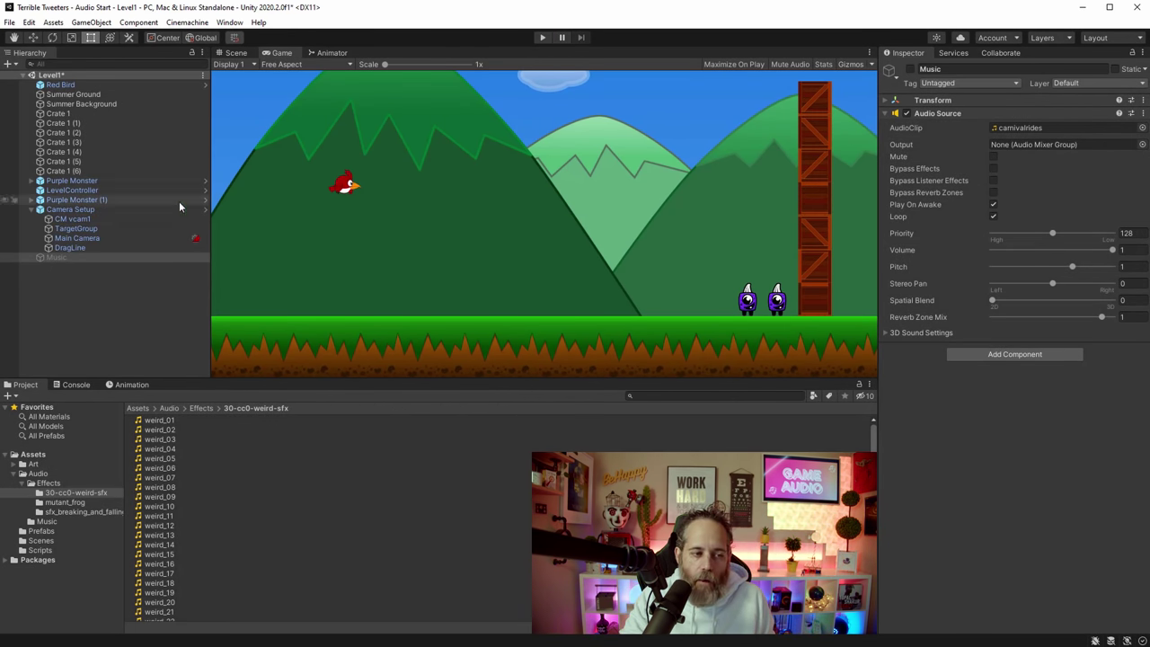
Step: Turn off Play On Awake on the Red Bird's Audio Source, then reactivate Music
click(61, 84)
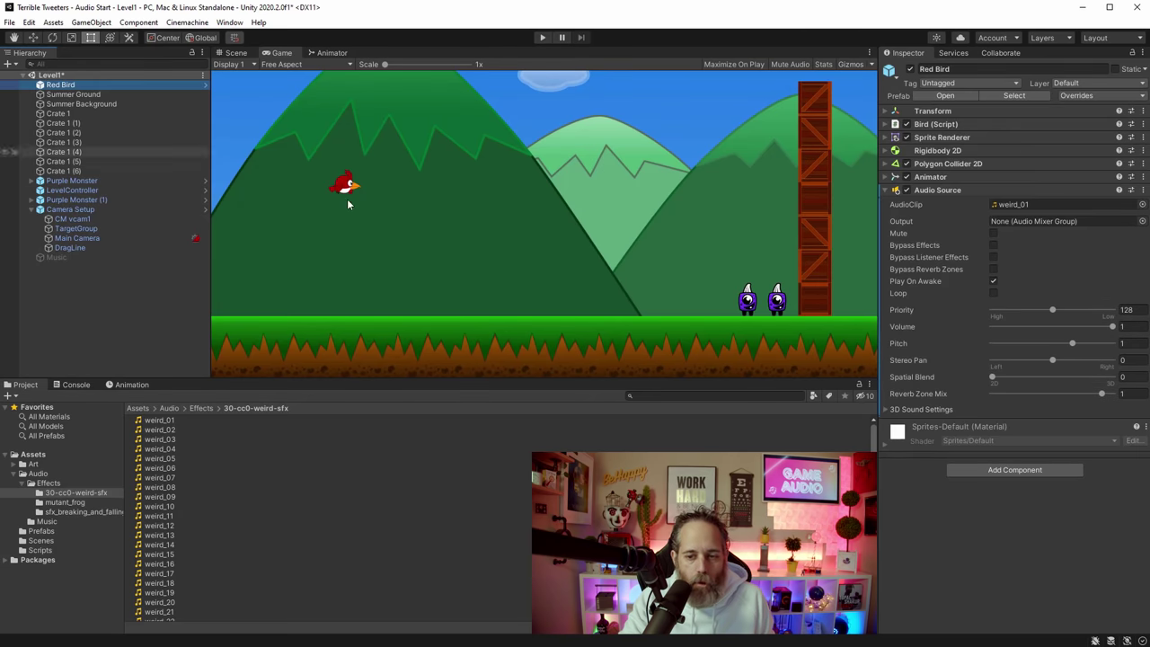
click(993, 282)
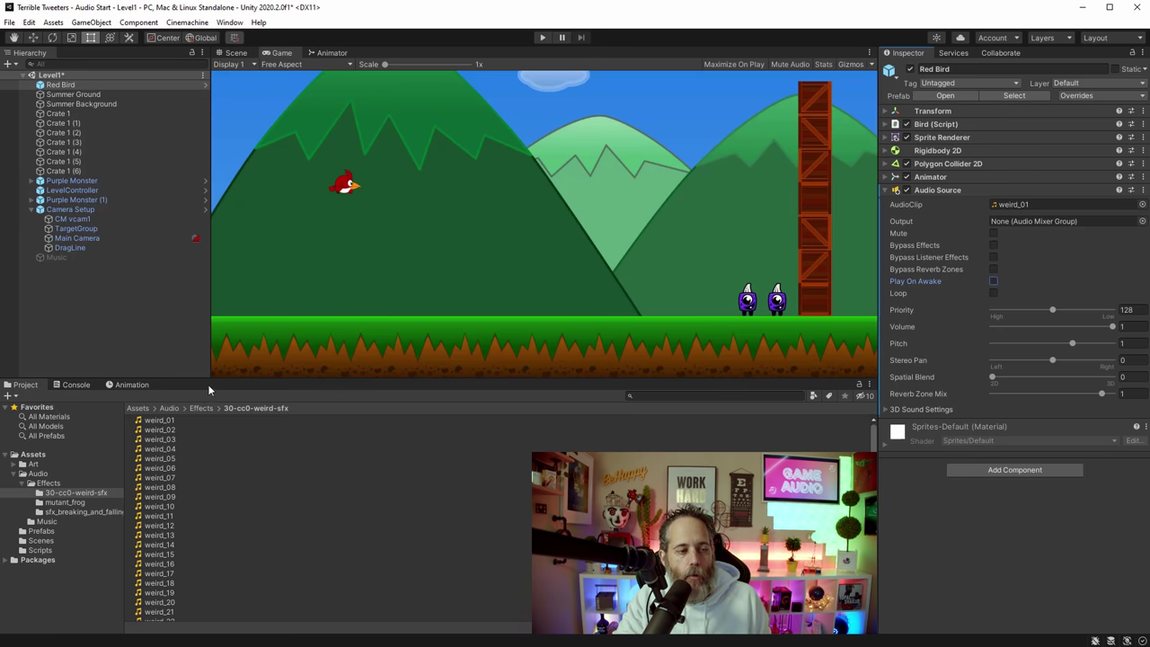
click(75, 258)
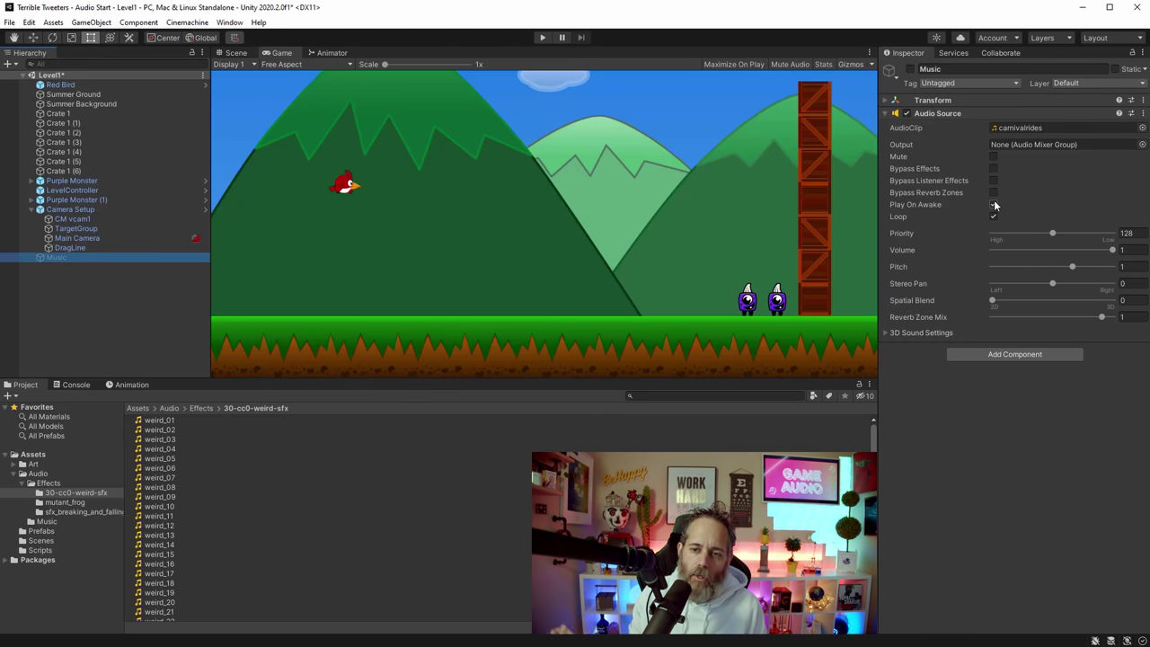
click(910, 69)
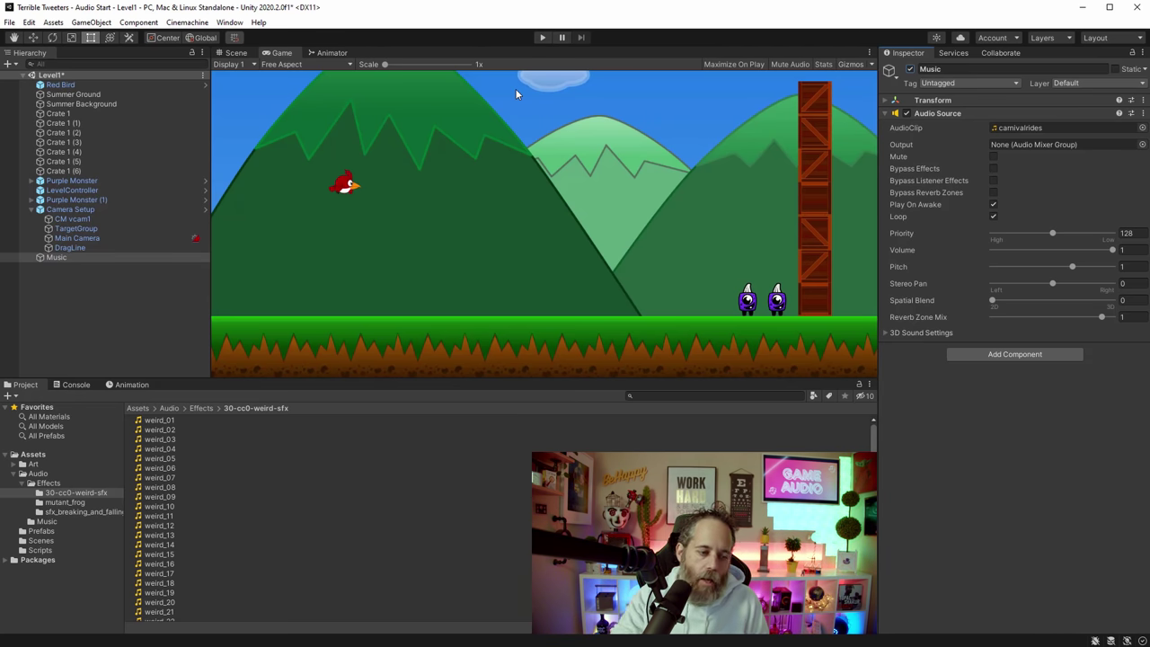
Step: Select Red Bird and expand its Bird script showing Launch Force 1100 and Max Drag Distance 5
click(63, 85)
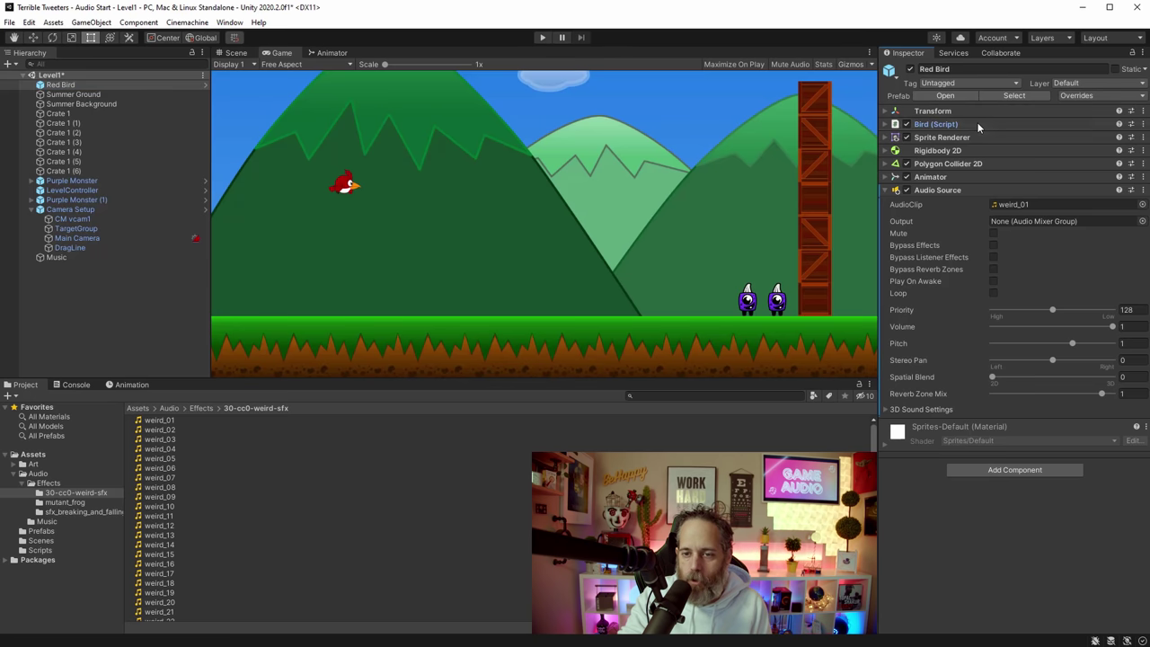
click(972, 124)
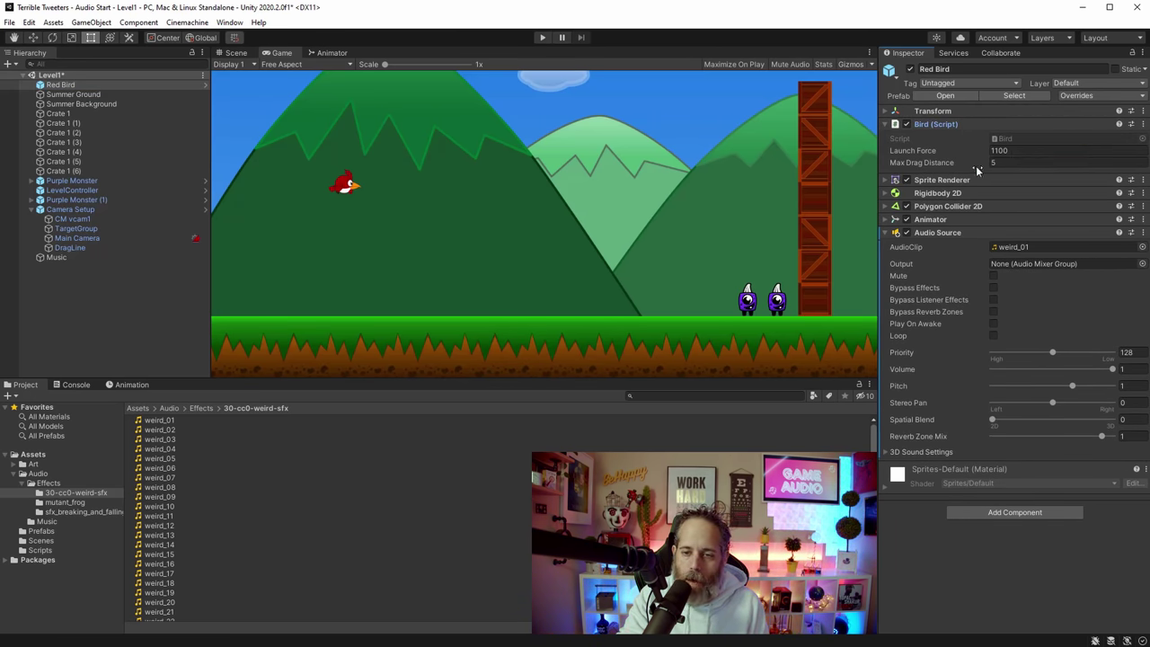
Step: Open Bird.cs and insert a blank line after the AddForce call in OnMouseUp
double_click(1022, 138)
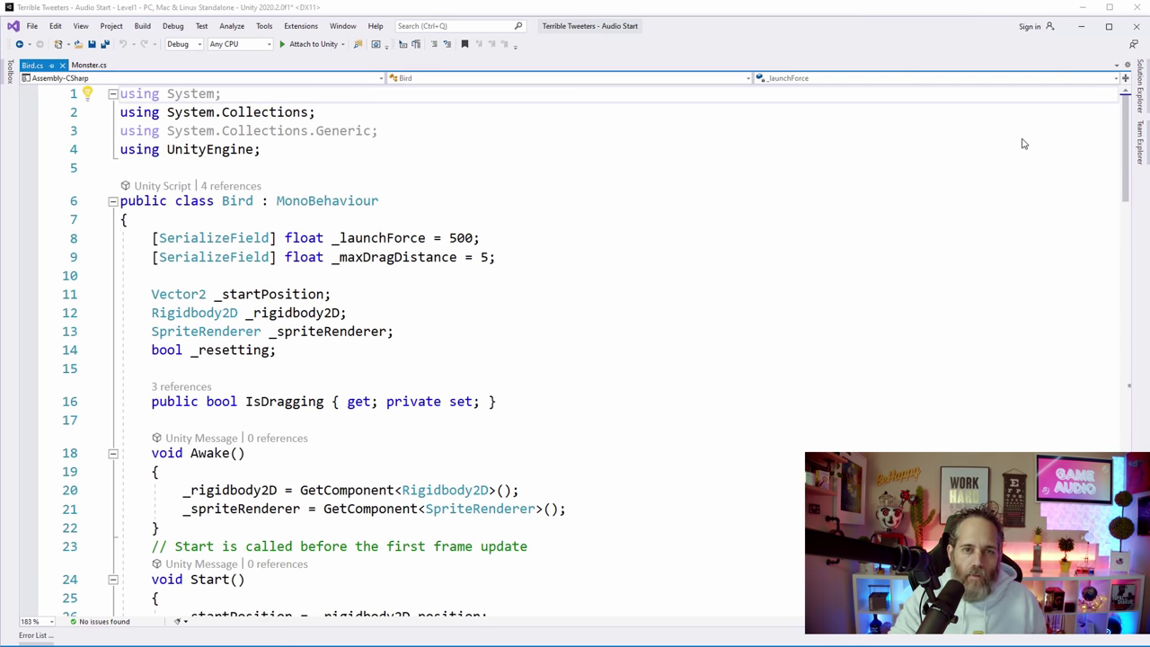
scroll(885, 197, down, 3)
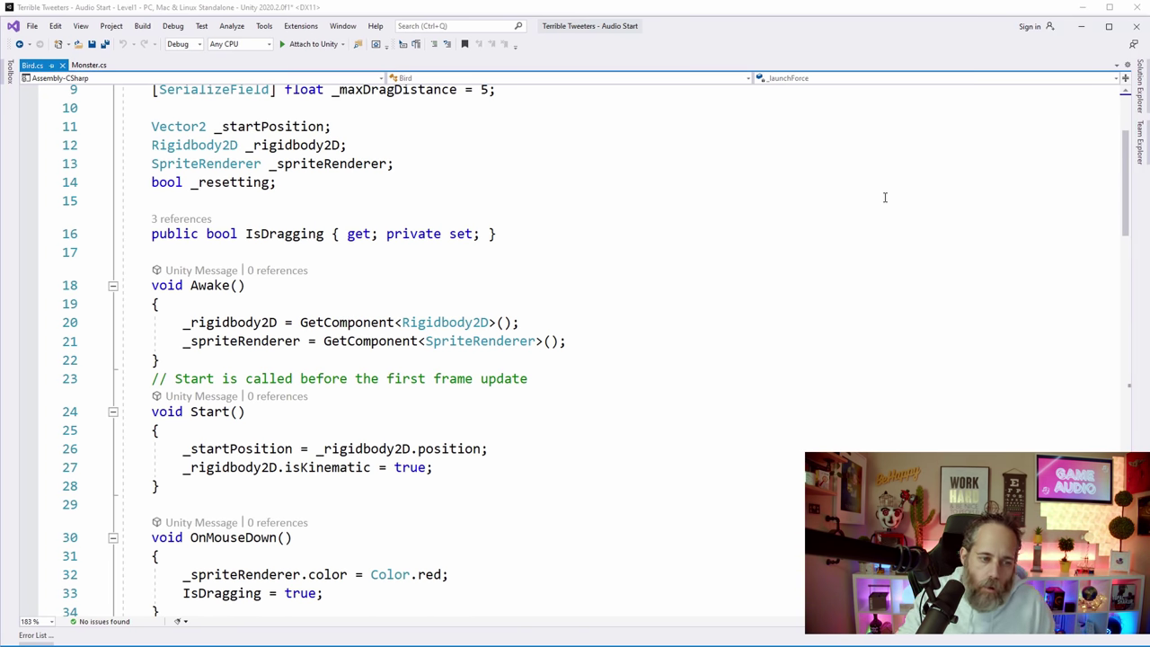
scroll(885, 197, down, 1)
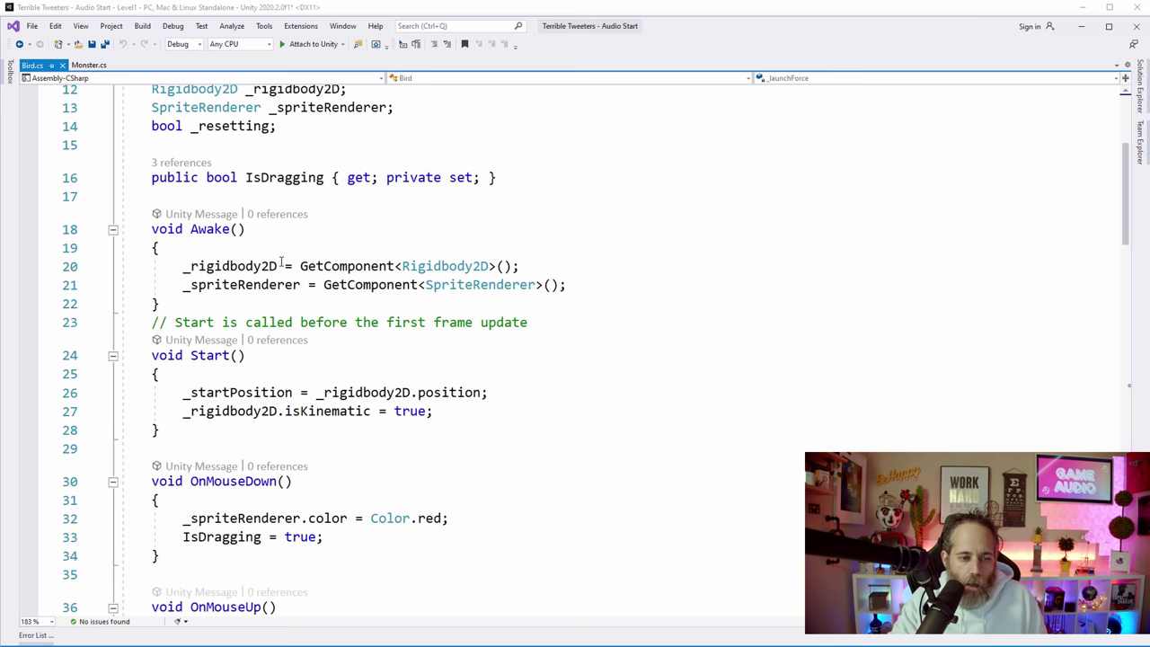
scroll(258, 209, up, 1)
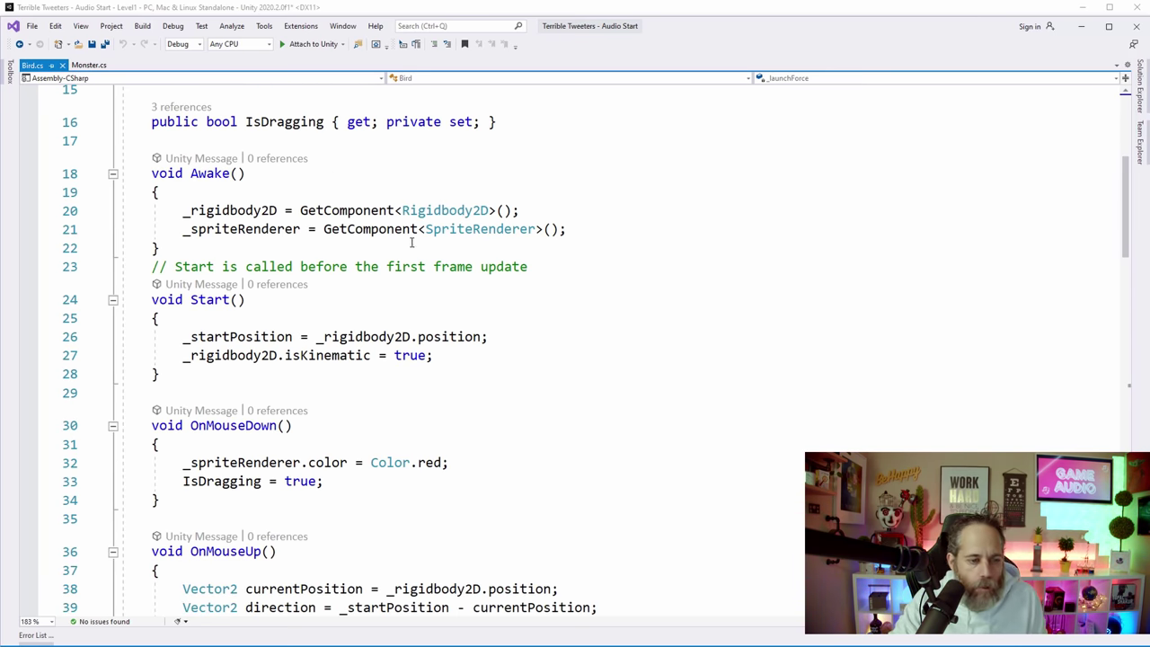
scroll(412, 252, down, 3)
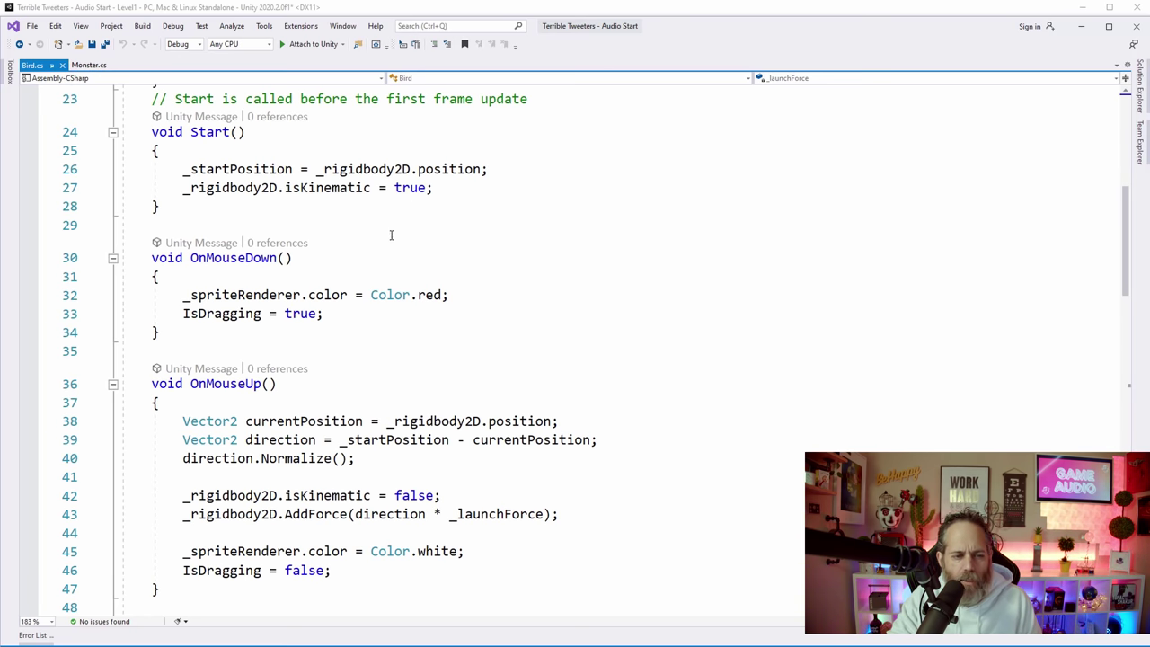
scroll(411, 239, down, 2)
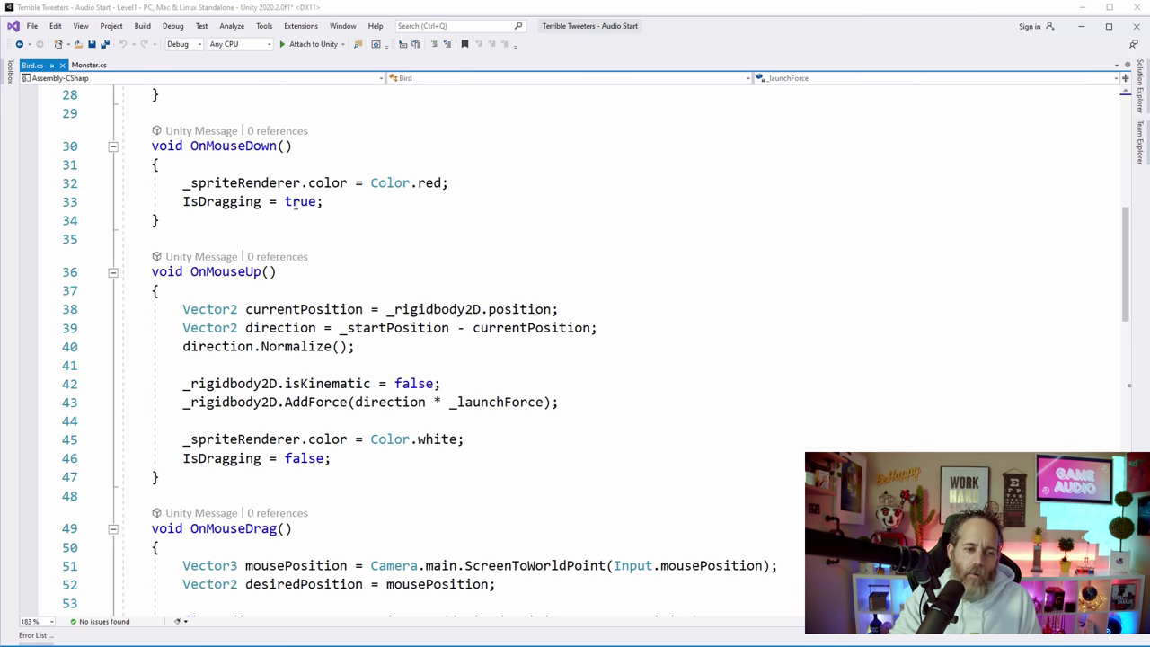
scroll(332, 228, down, 2)
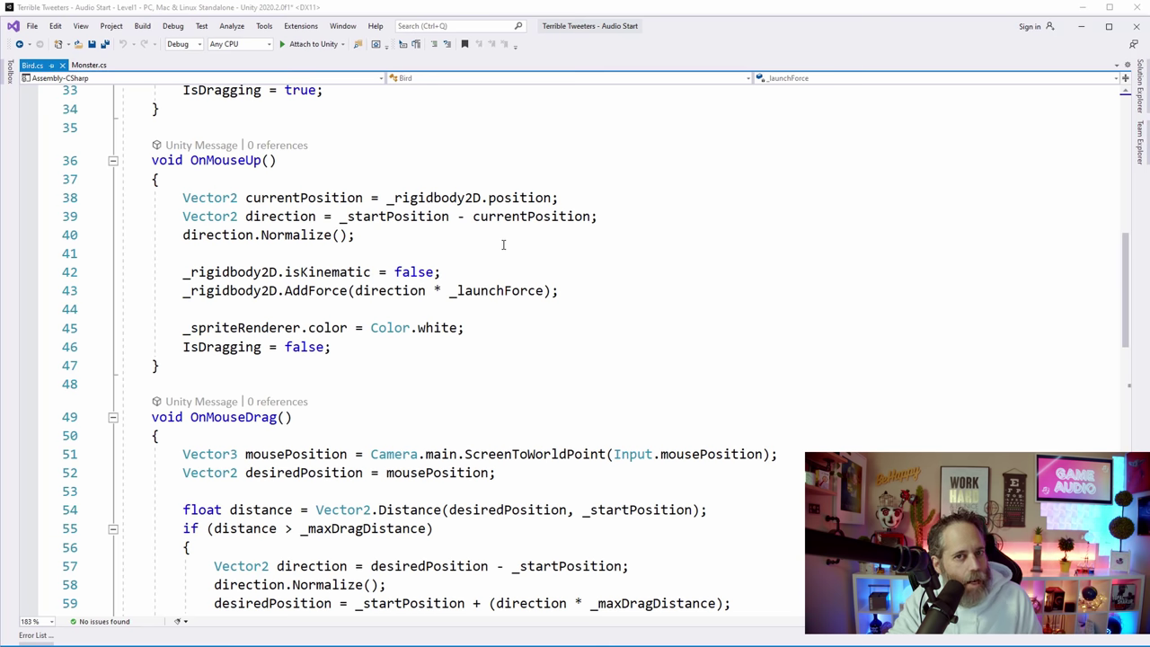
click(584, 294)
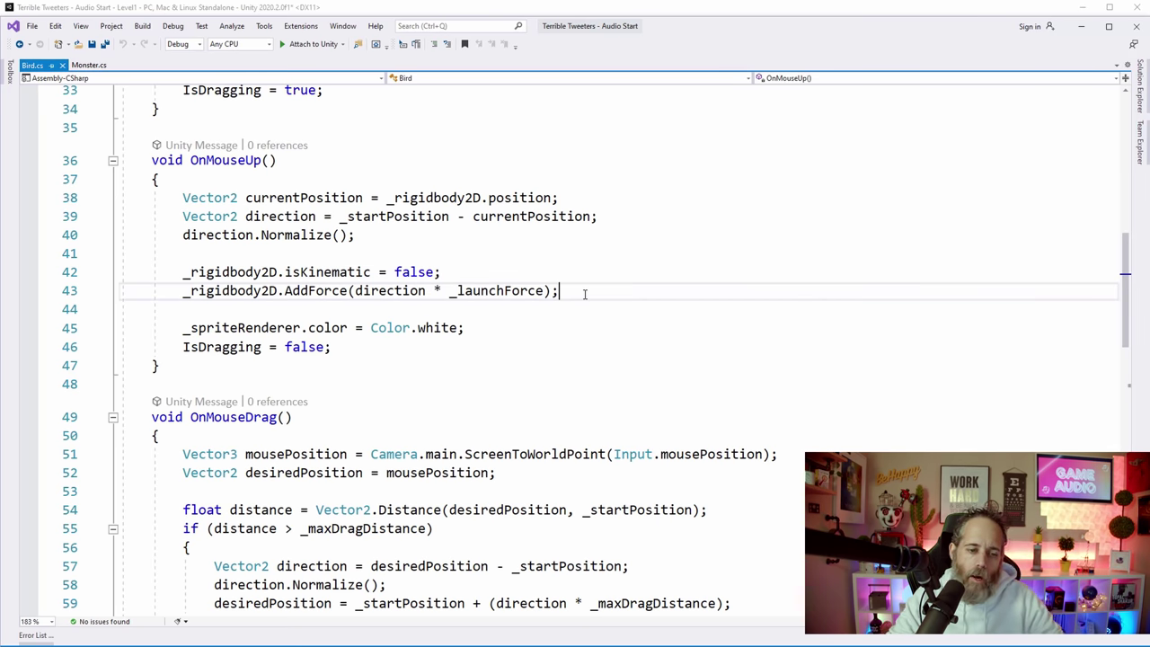
key(Return)
key(Return)
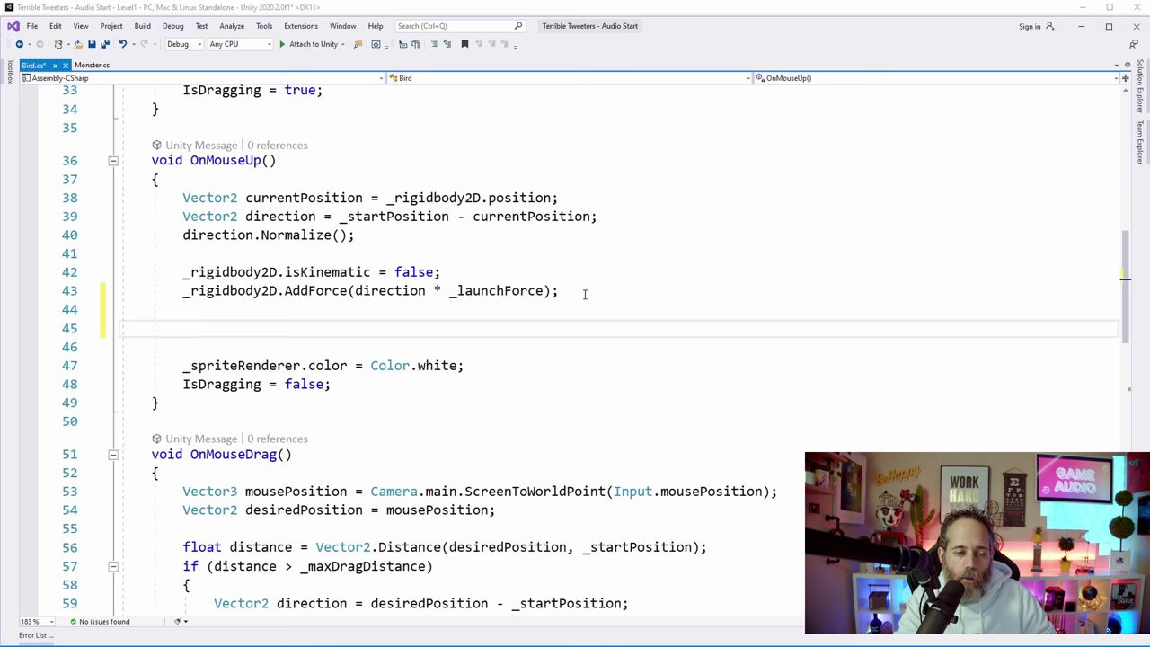
Step: Add 'var audioSource = GetComponent<AudioSource>()' right after the AddForce line
text(Get)
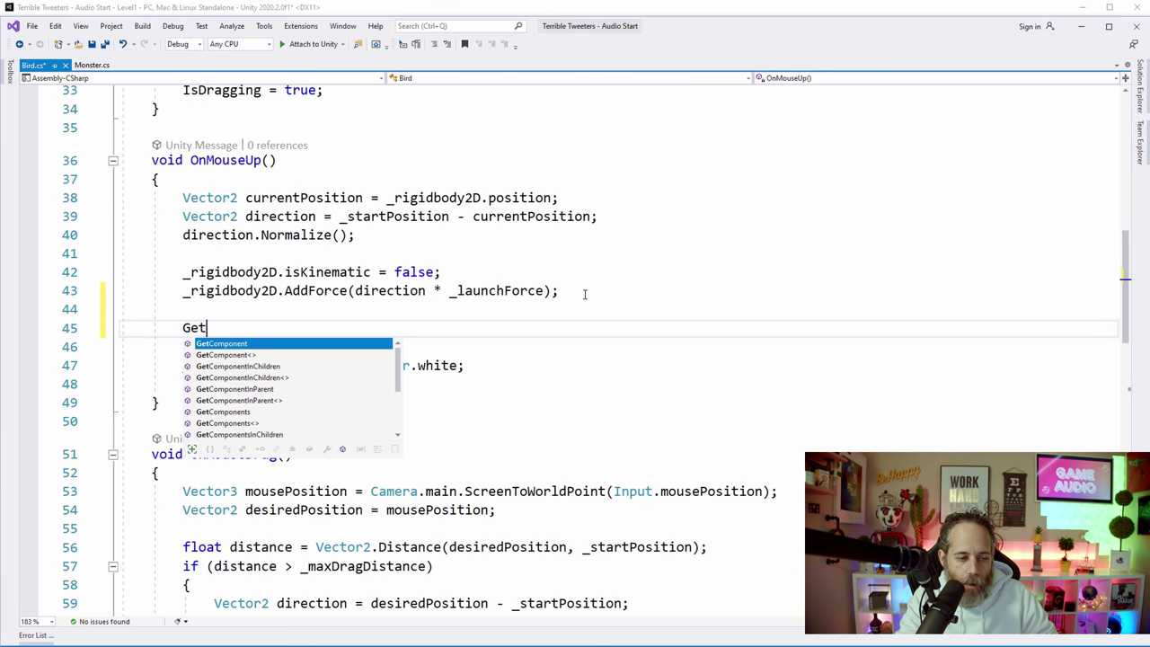
text(Component<AudioS)
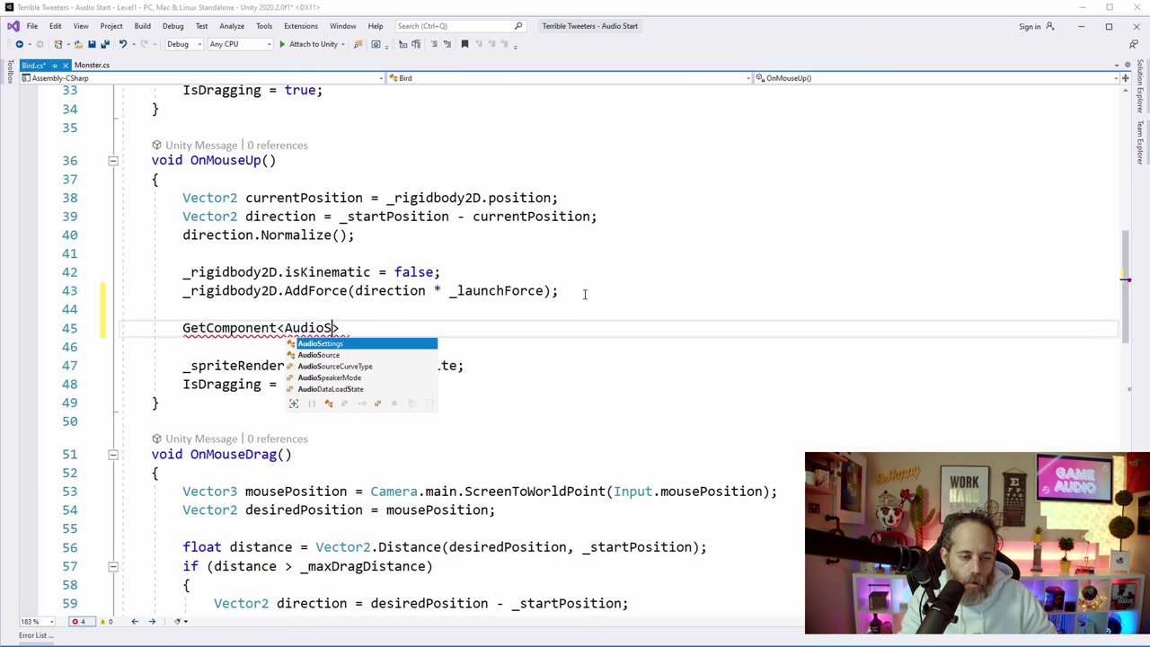
text(ource>())
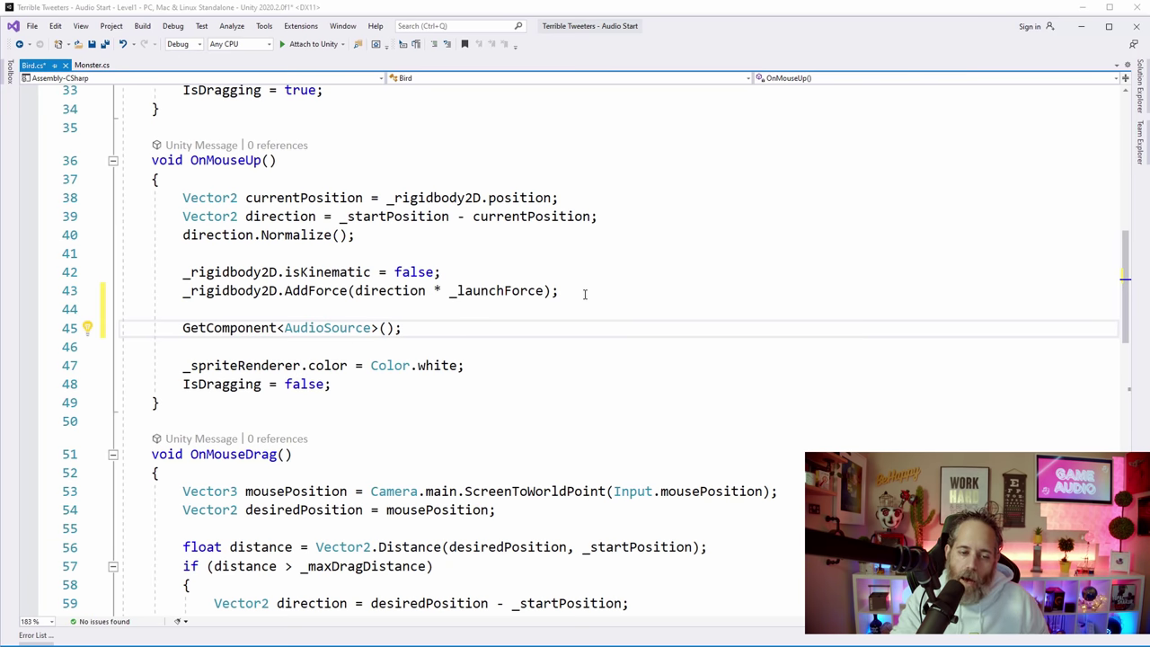
key(Home)
text(var aud)
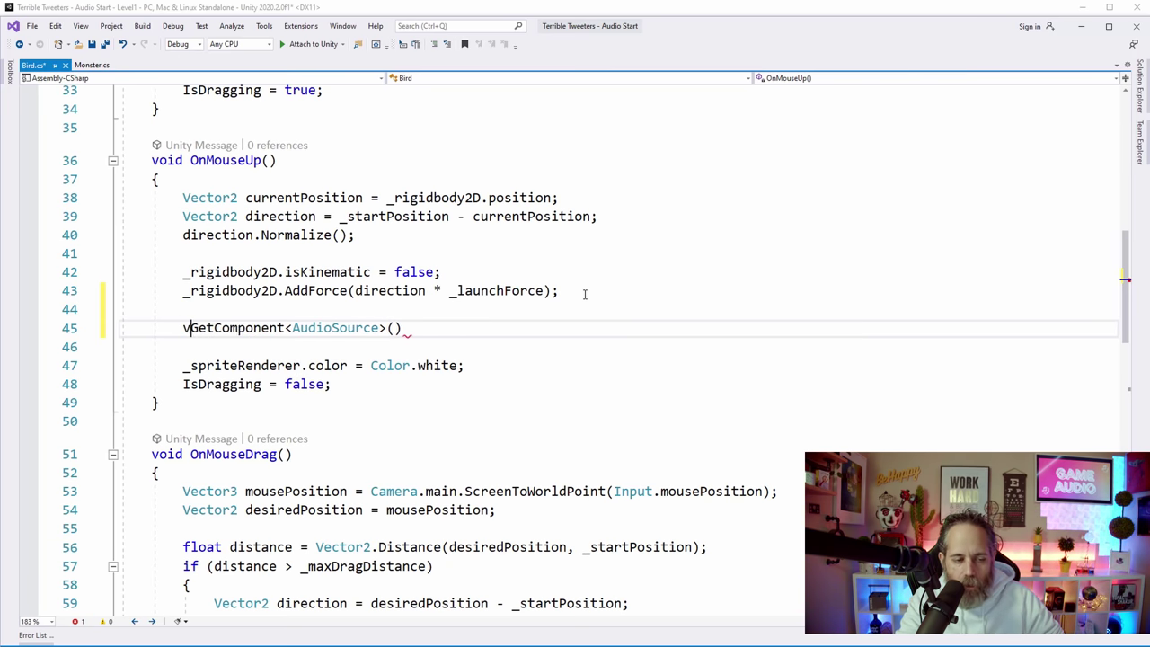
text(ioSource =)
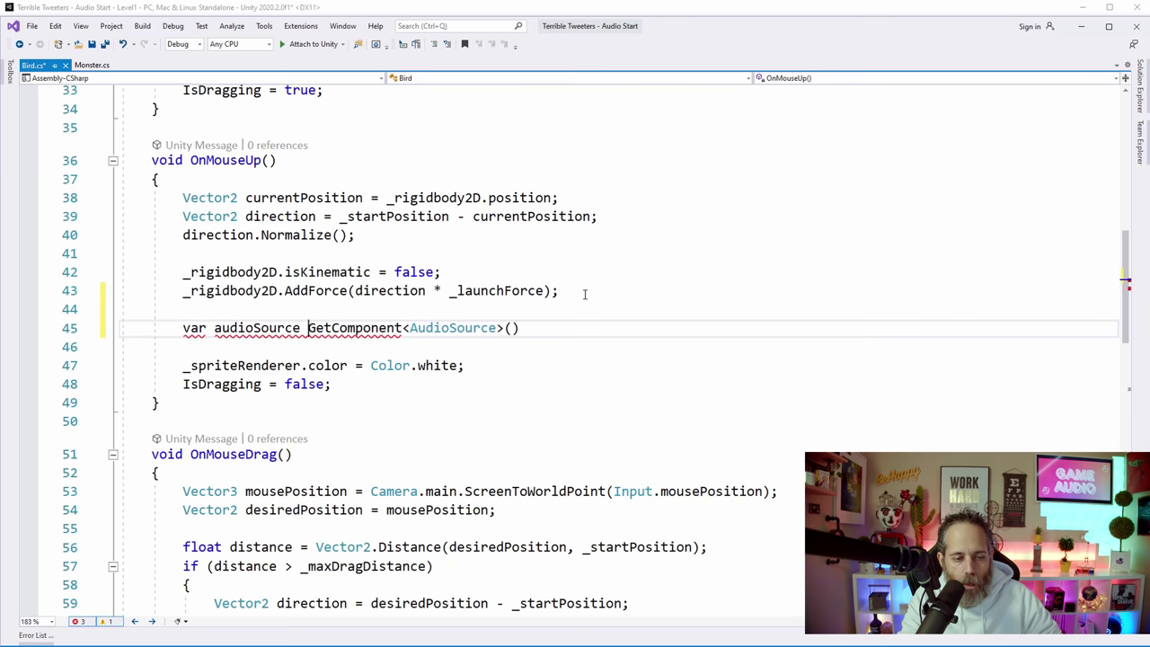
key(End)
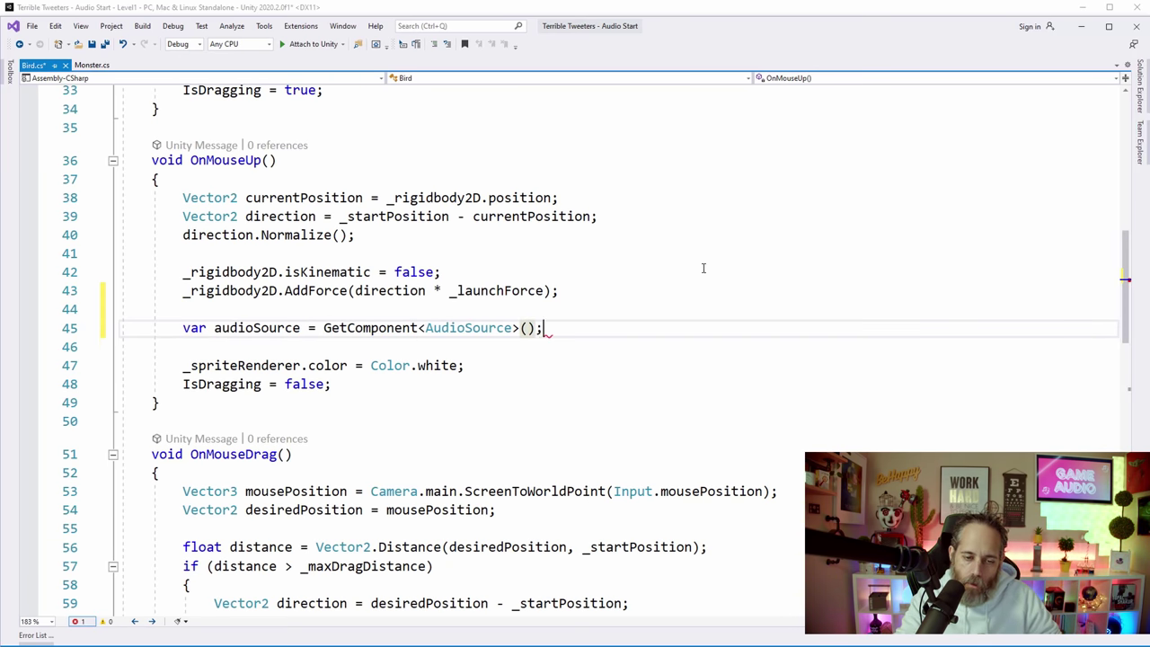
key(Return)
Step: Add 'audioSource.Play();' on the next line, then return to Unity to recompile
scroll(705, 266, down, 3)
ctrl+scroll(708, 267, up, 5)
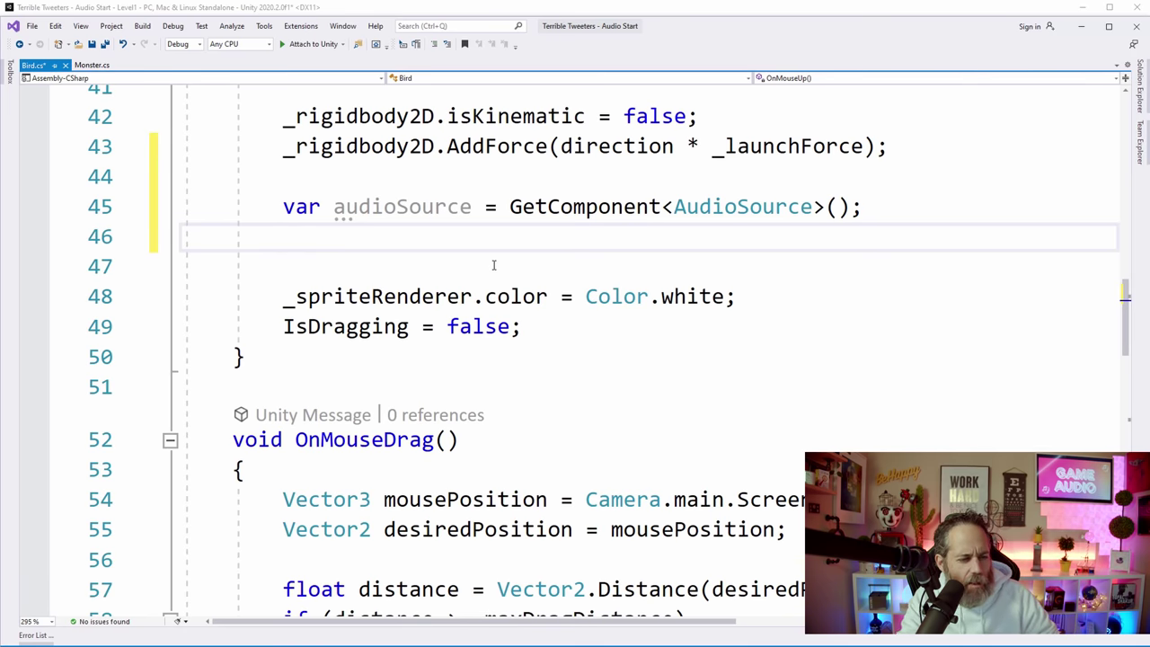
text(audioSource.play)
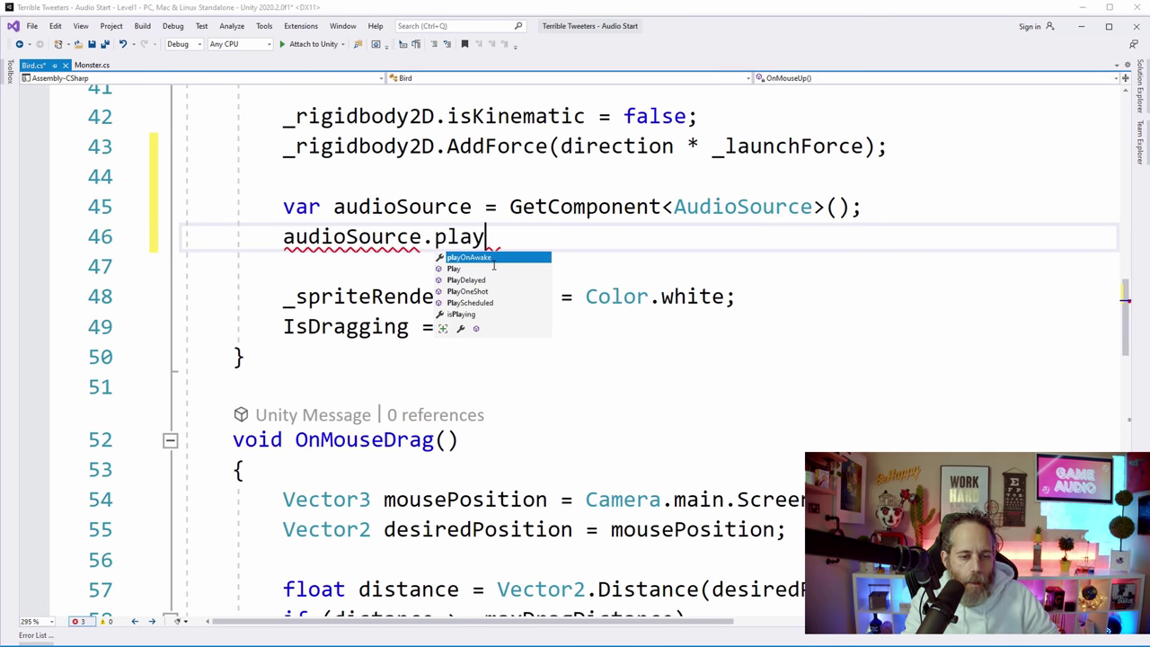
key(Down)
text(();)
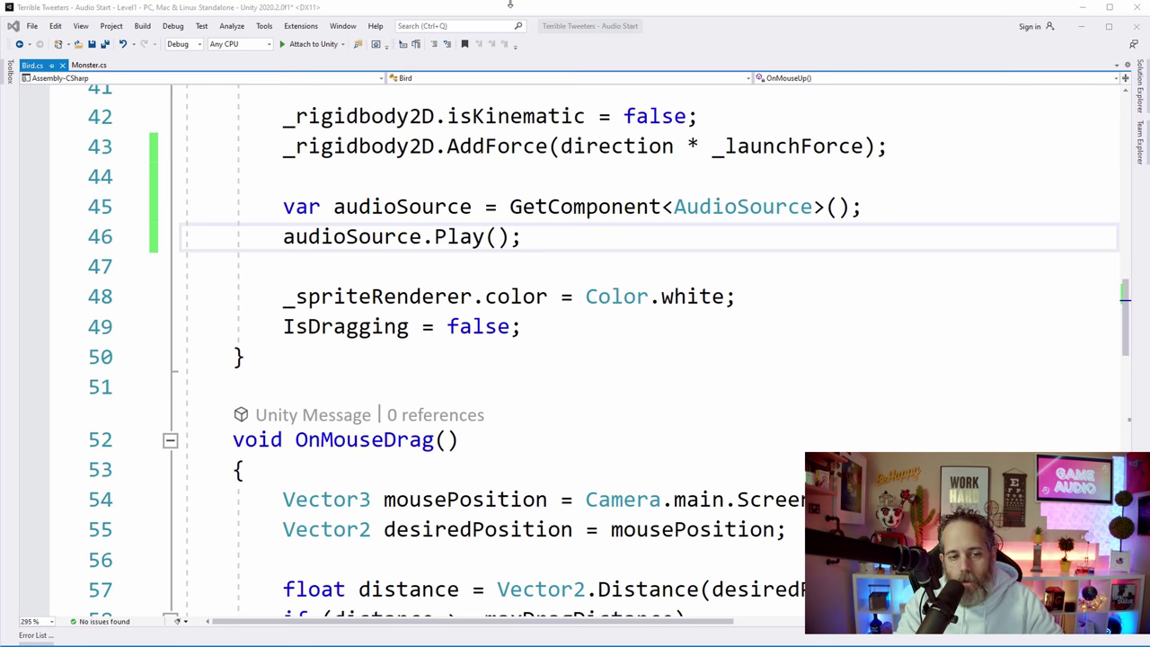
key(alt+Tab)
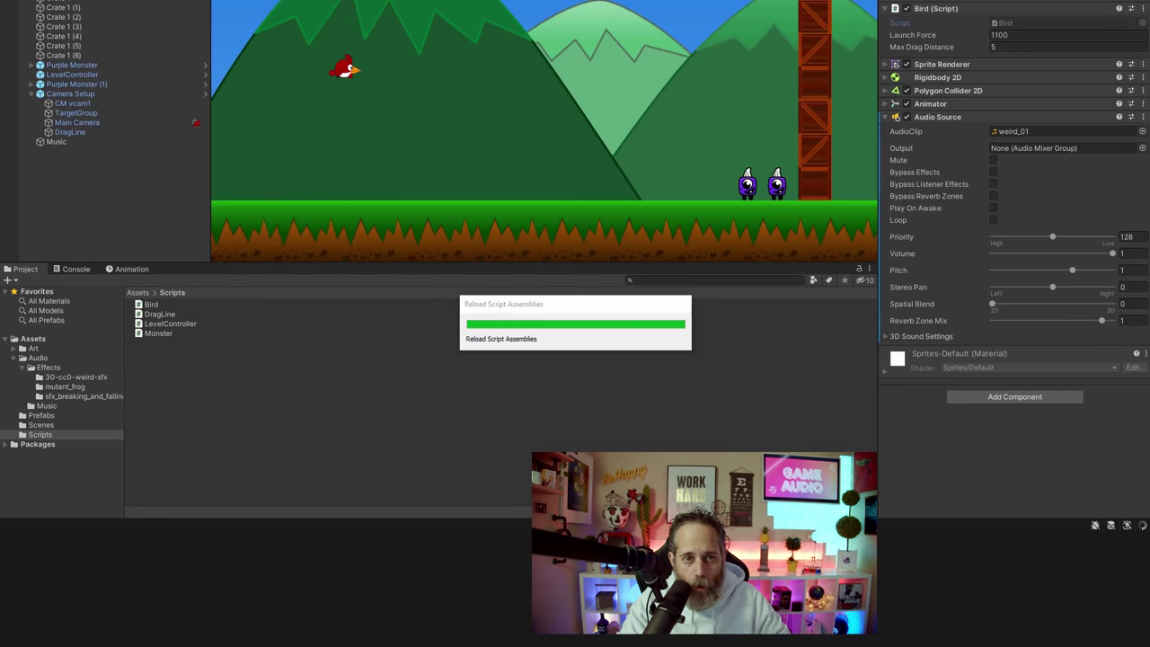
Step: Play-test by launching the Red Bird to hear its sound, mute the Game view audio, and stop
key(ctrl+p)
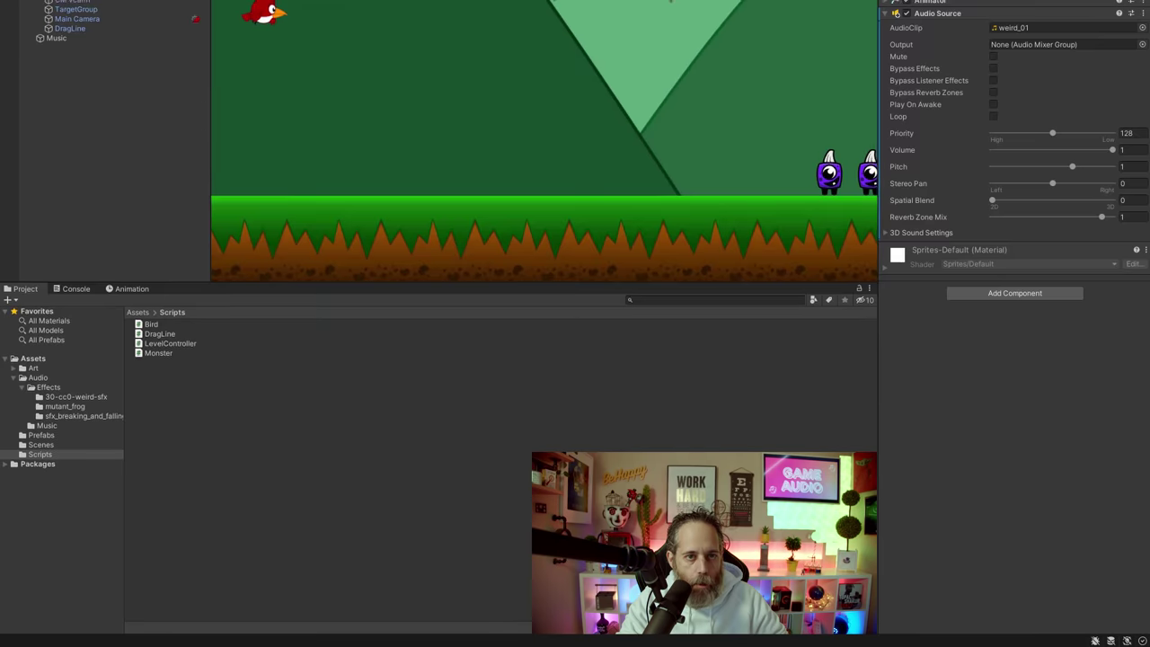
key(ctrl+p)
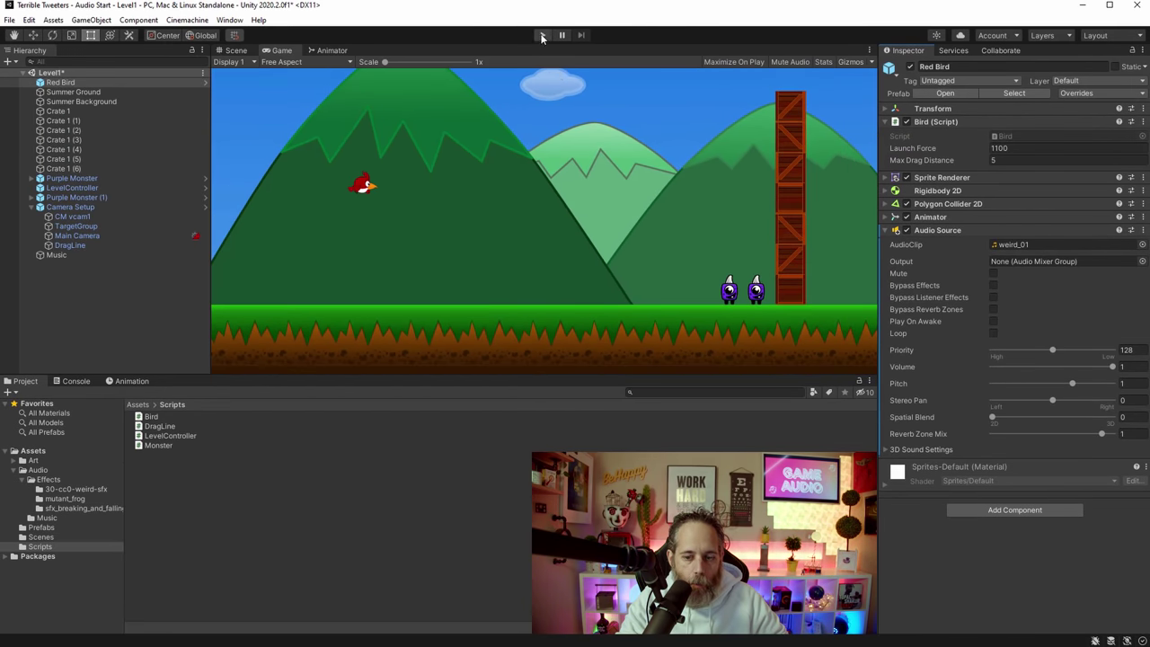
click(542, 36)
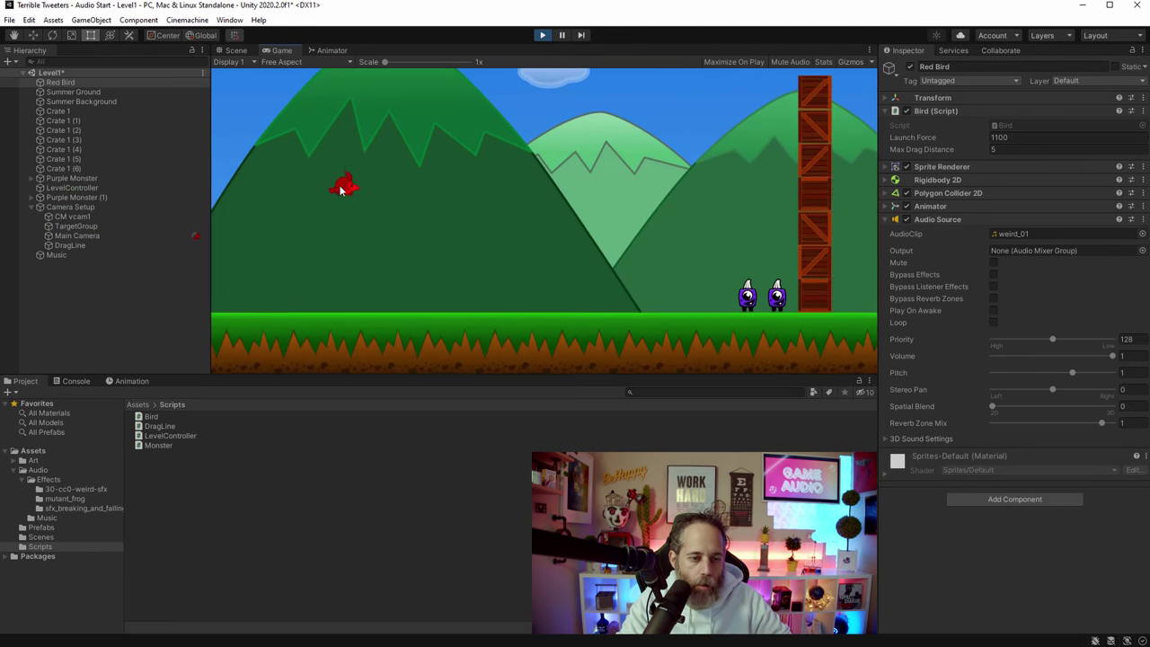
drag(342, 182, 251, 227)
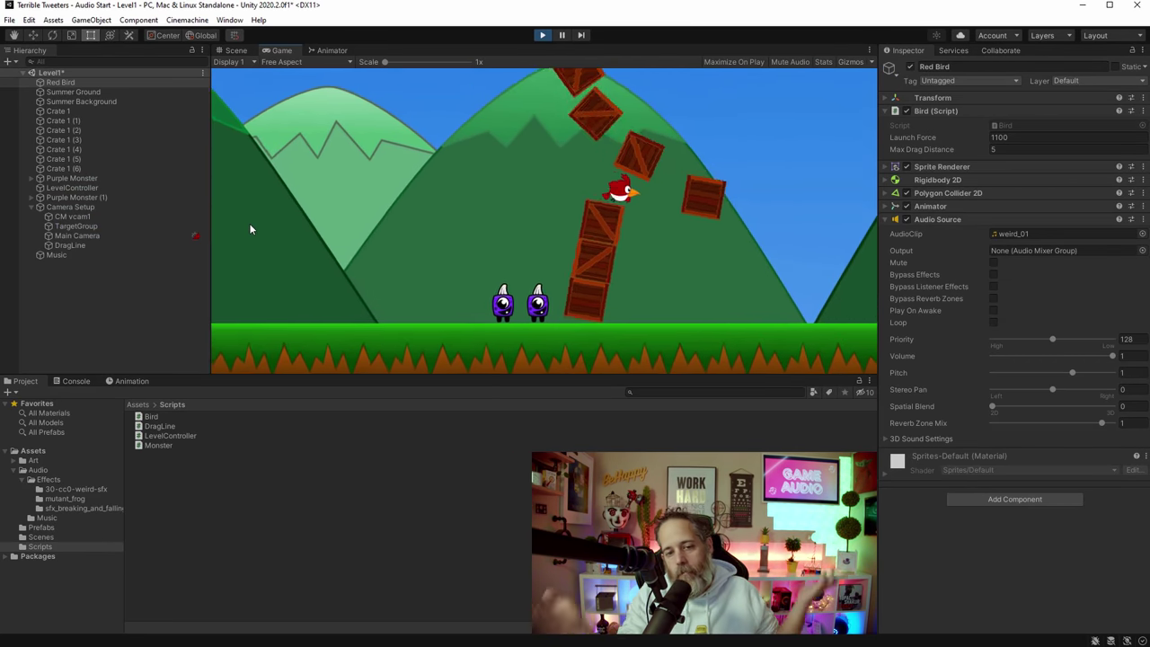
click(790, 62)
click(543, 35)
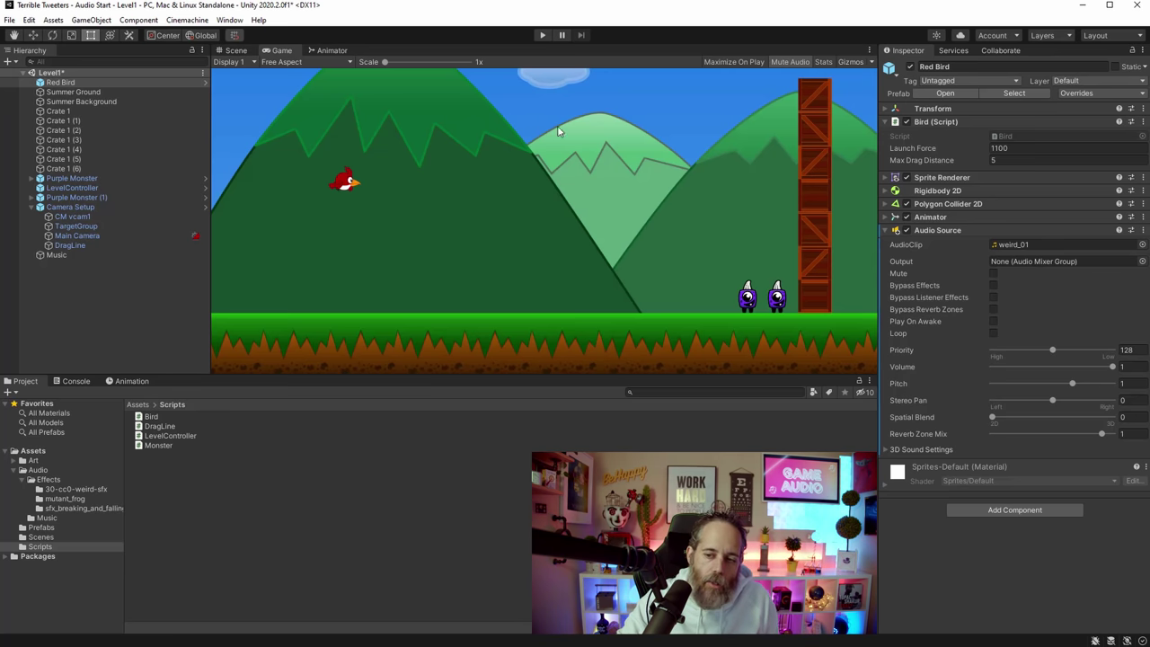
Step: Check the Audio Source Output picker, then open Window > Audio > Audio Mixer
click(1142, 261)
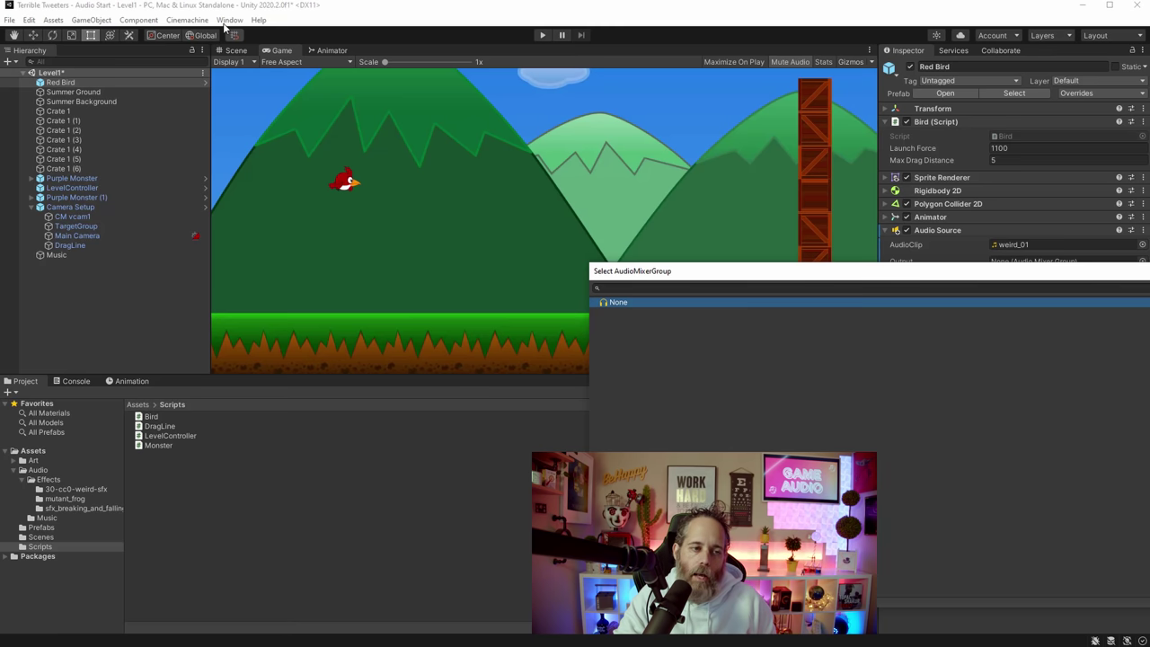
click(225, 22)
mouse_move(277, 221)
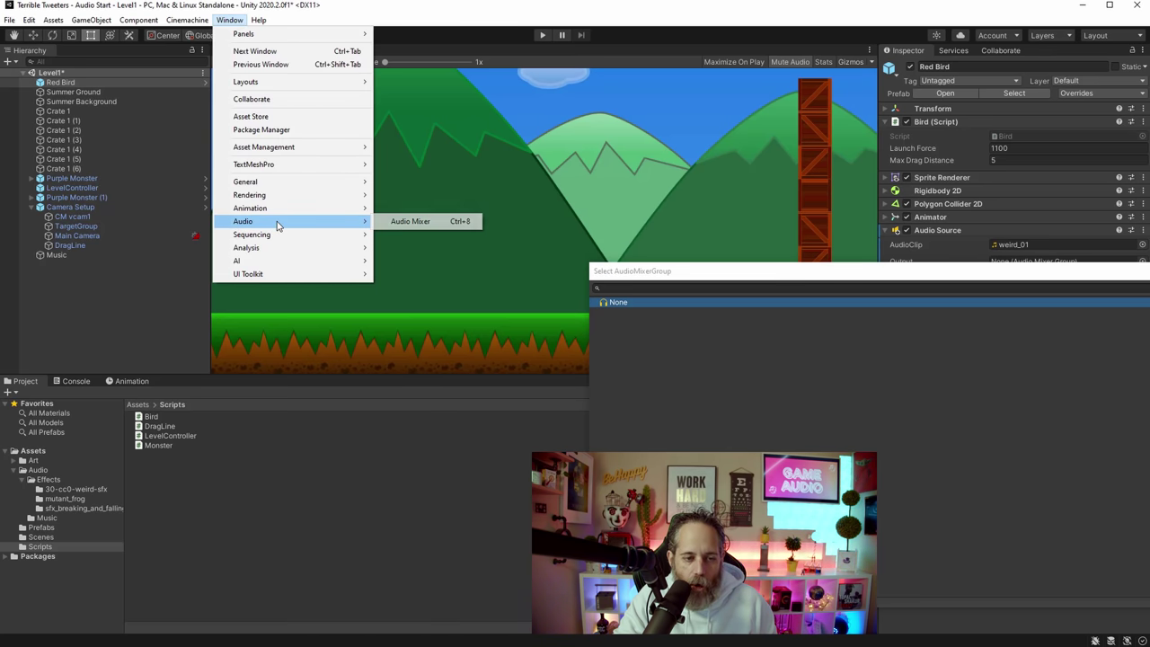
click(410, 221)
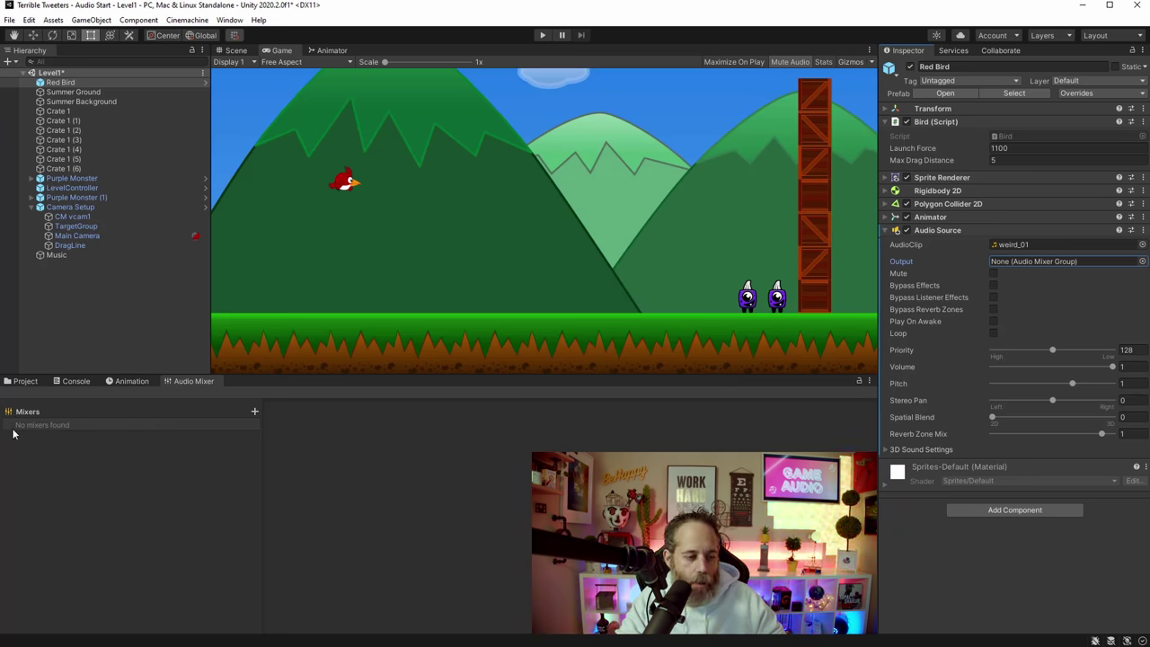
Step: Create an audio mixer named Main and select the Music object
click(254, 413)
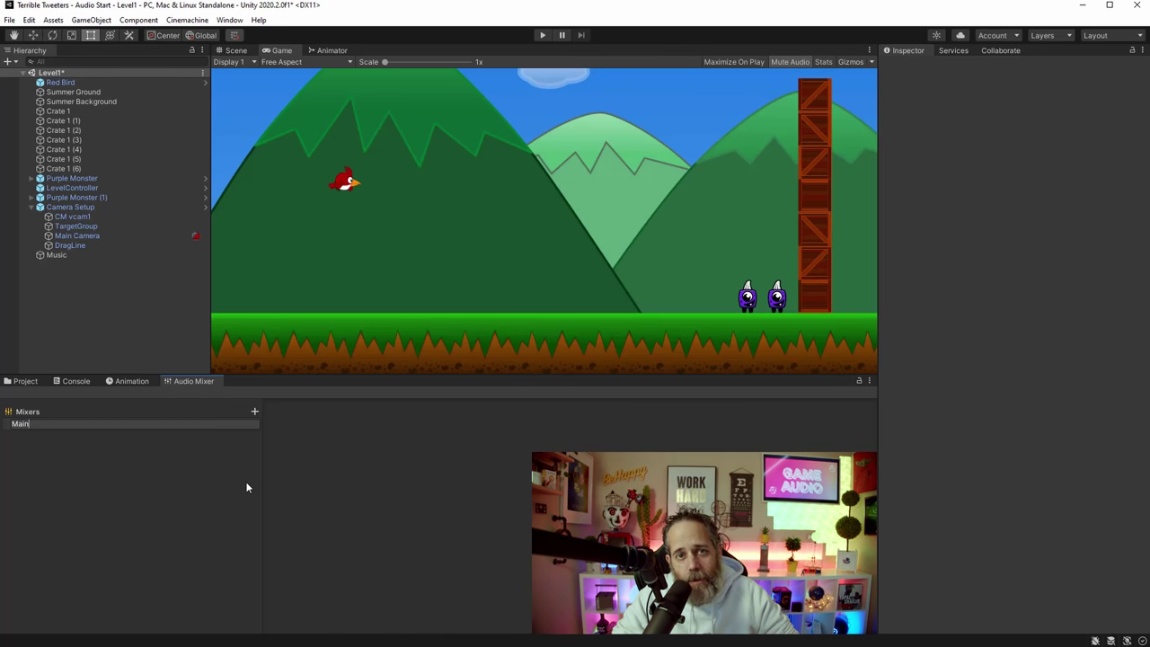
key(Return)
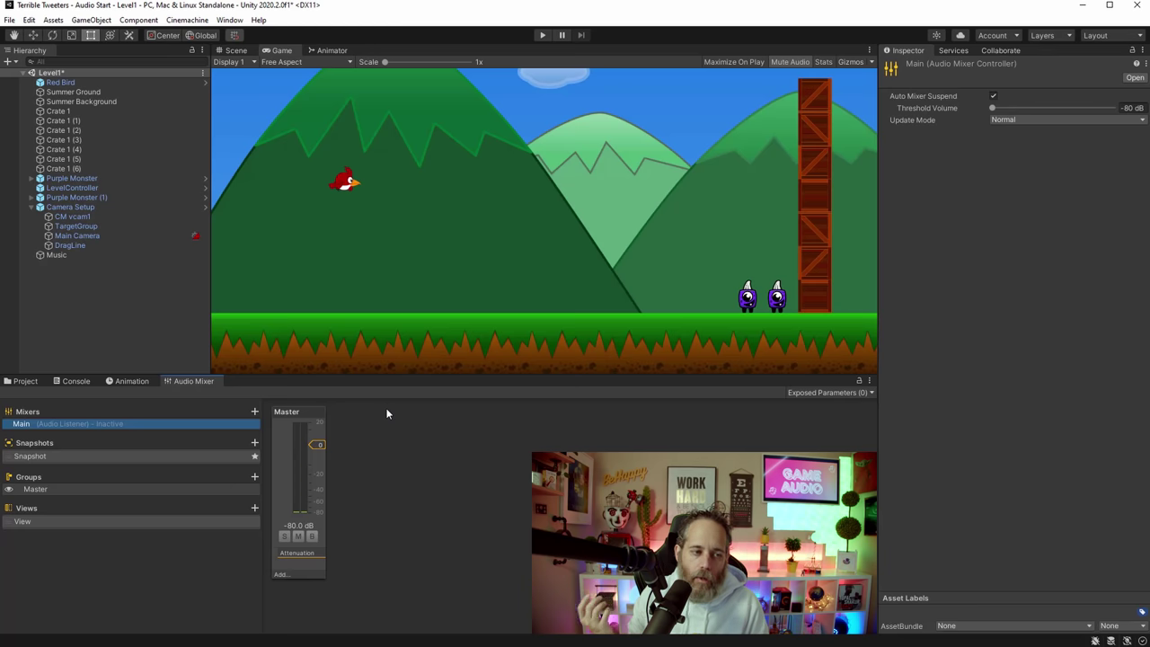
click(56, 255)
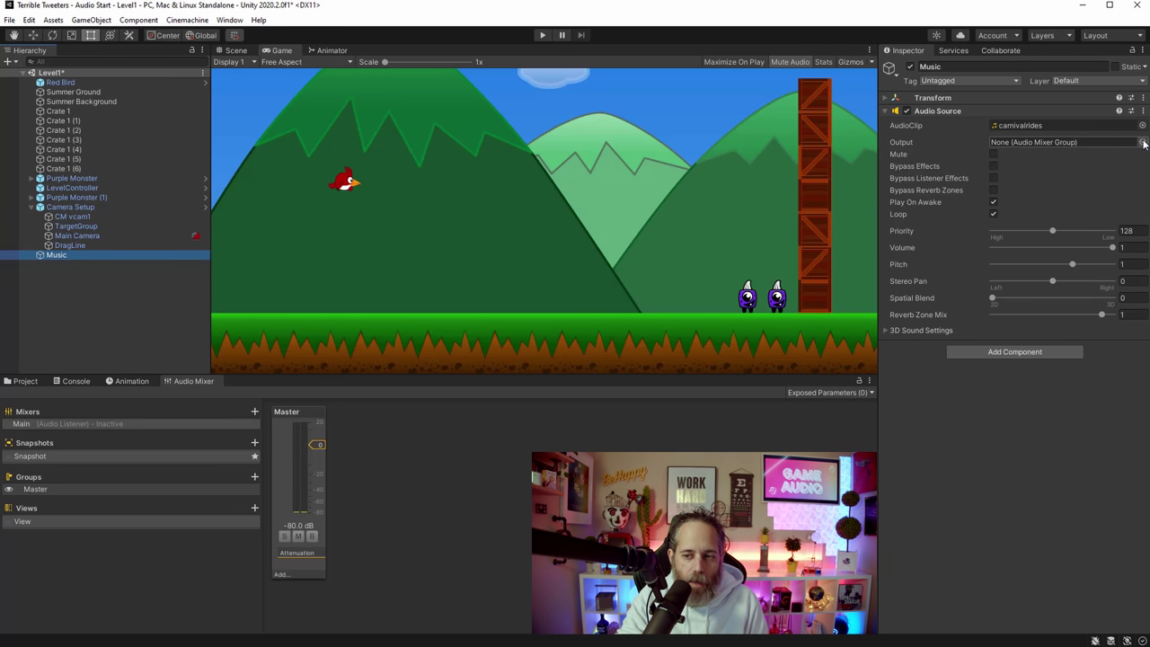
Step: Route the Music object's Audio Source output to the Main mixer's Master group and start the game
click(1007, 144)
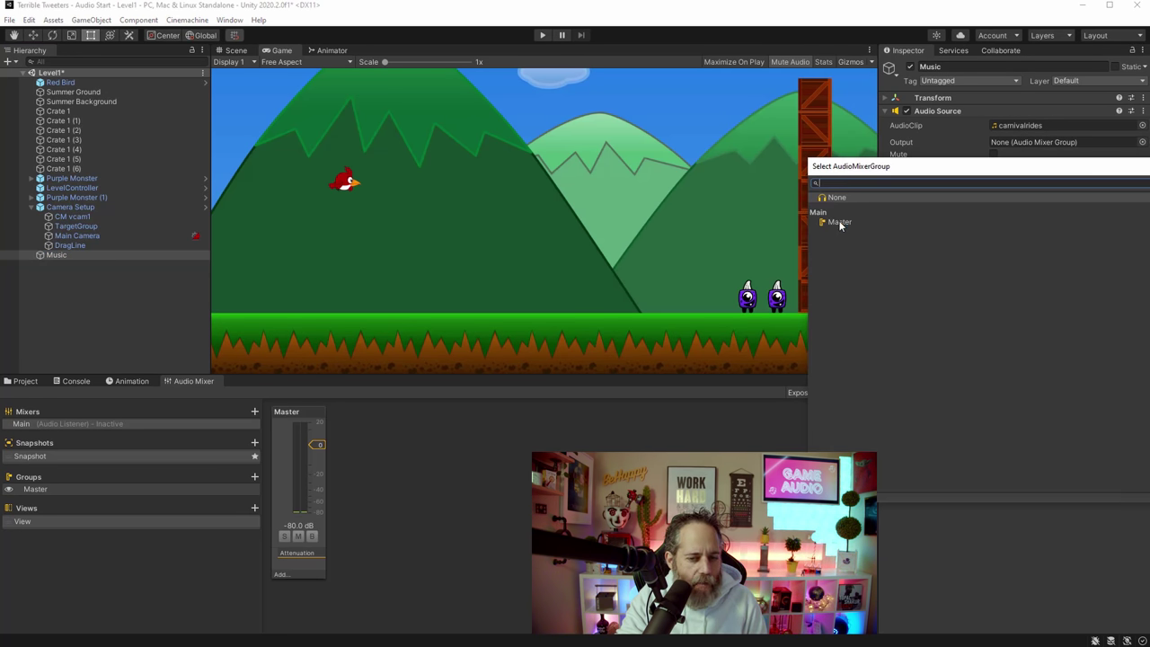
click(840, 223)
click(840, 223)
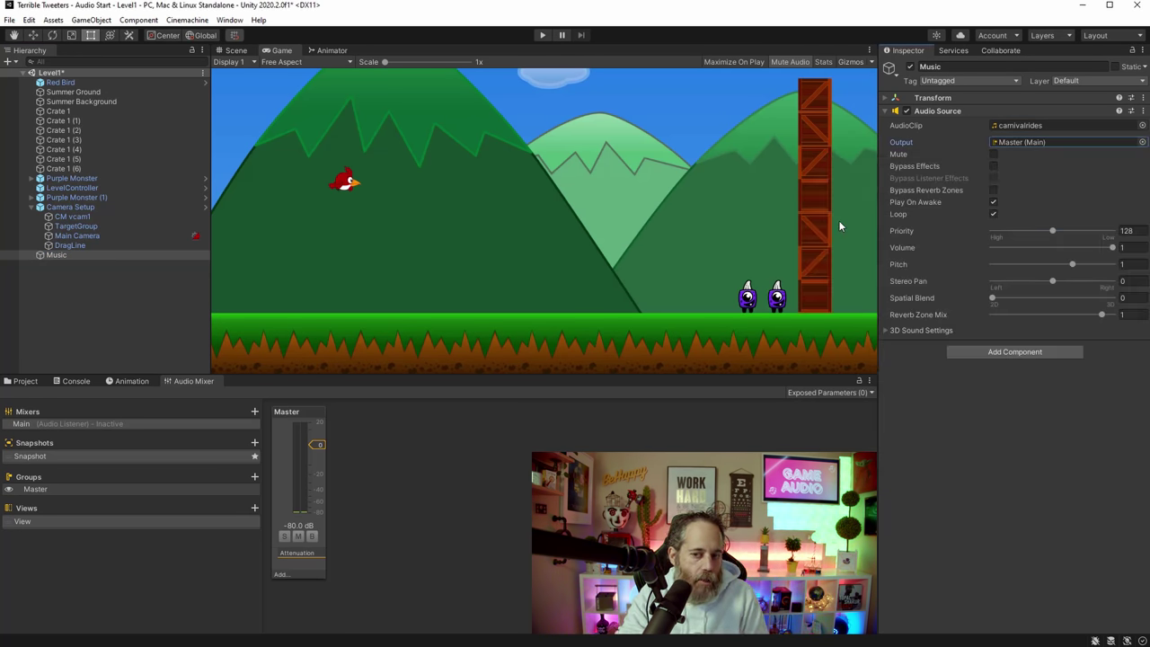
click(542, 36)
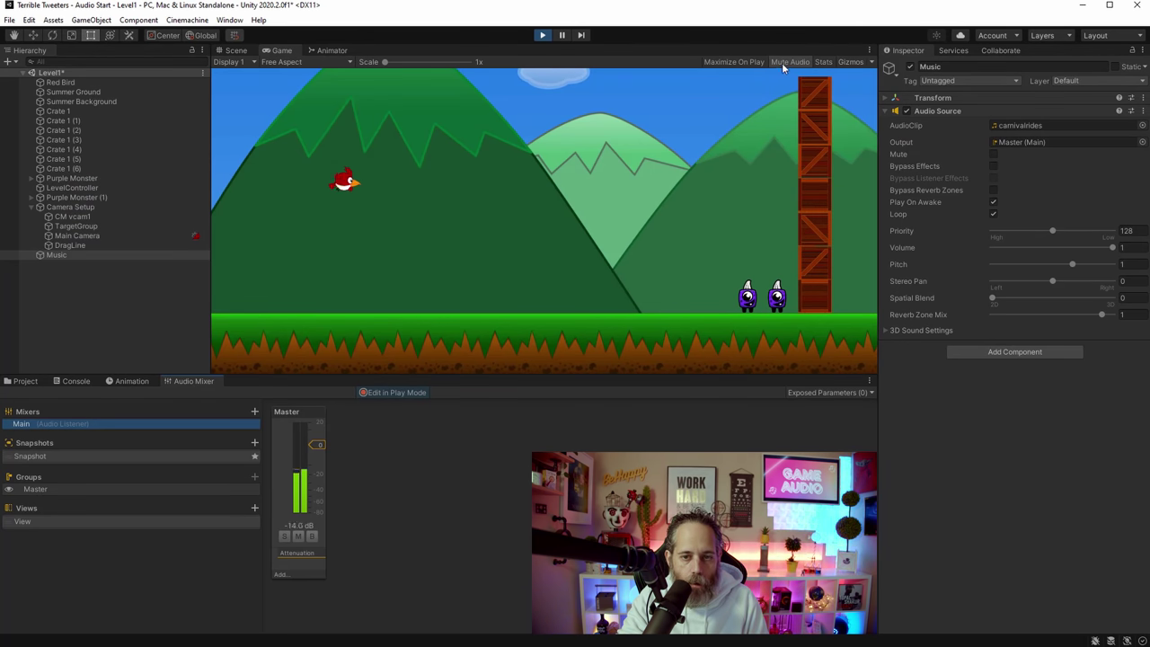
Step: Lower the Master fader to -34.46 dB, mute it, launch the bird to test, and stop
drag(316, 447, 317, 489)
click(299, 537)
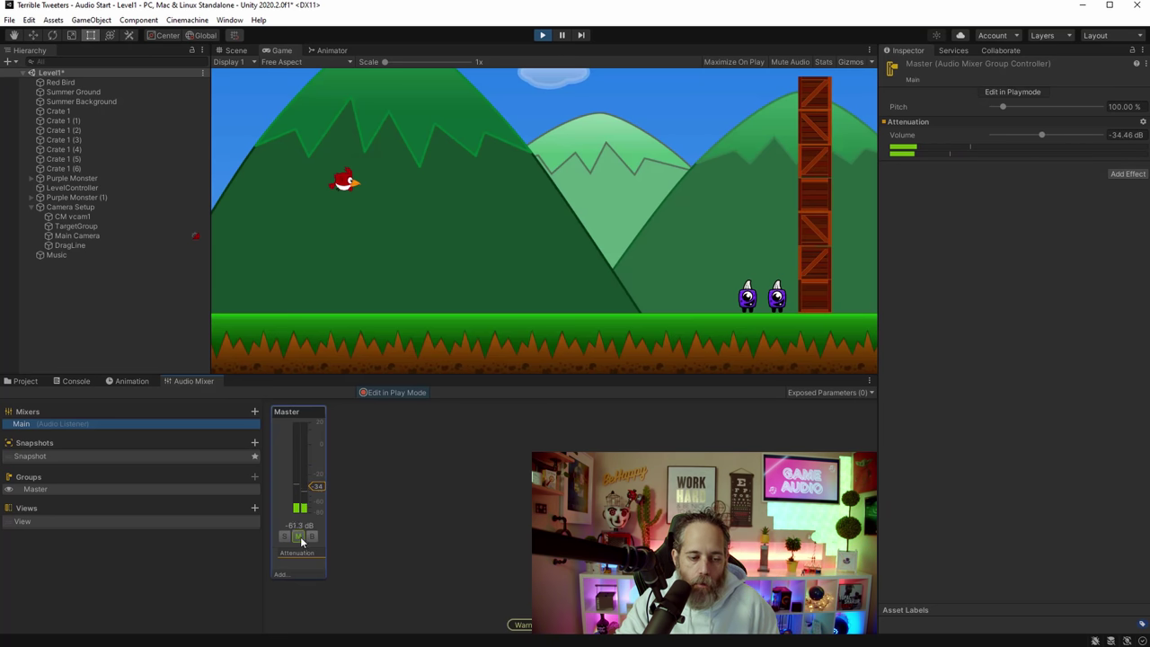
click(343, 189)
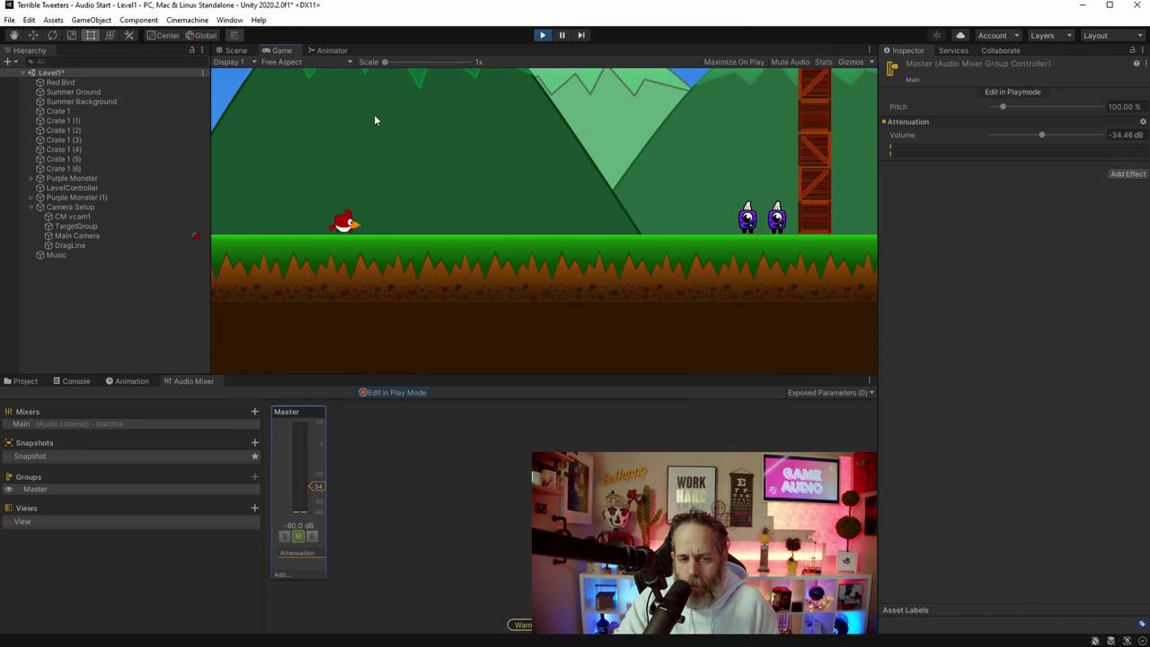
drag(345, 223, 256, 219)
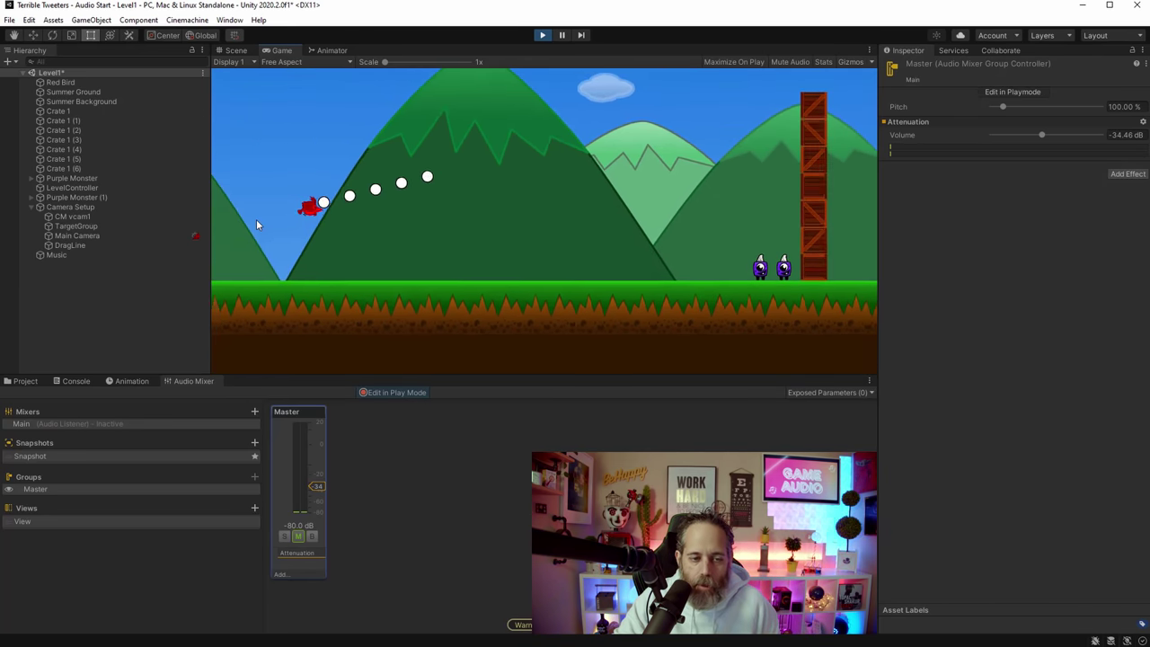
click(541, 35)
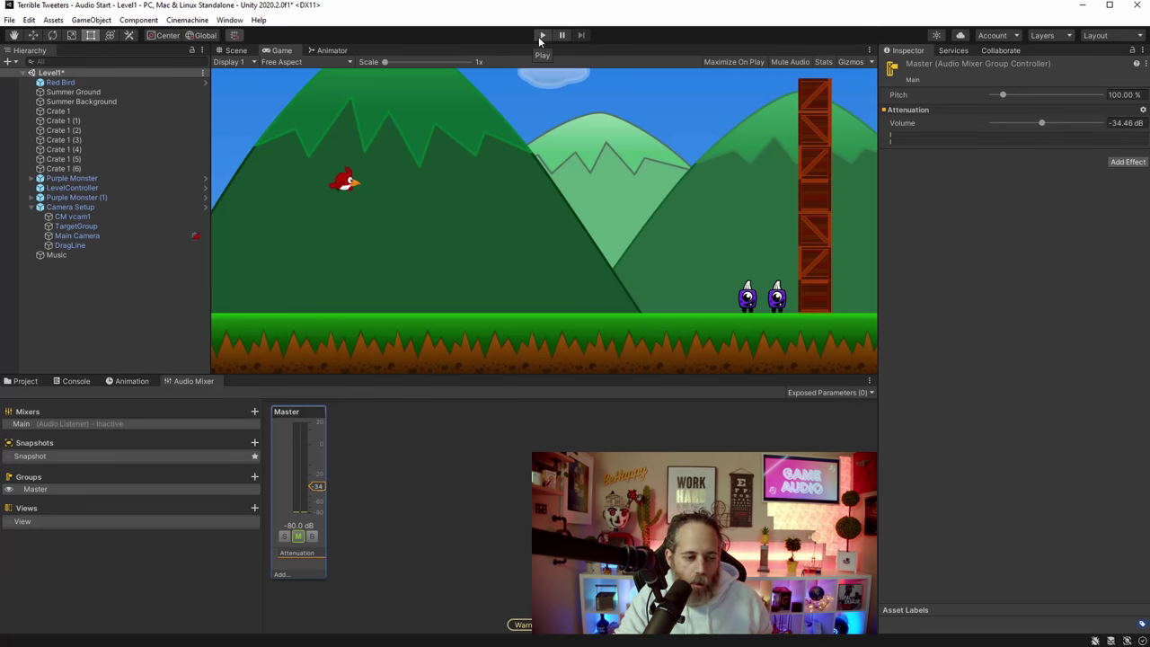
Step: Add a new mixer group named Music under Master
click(254, 477)
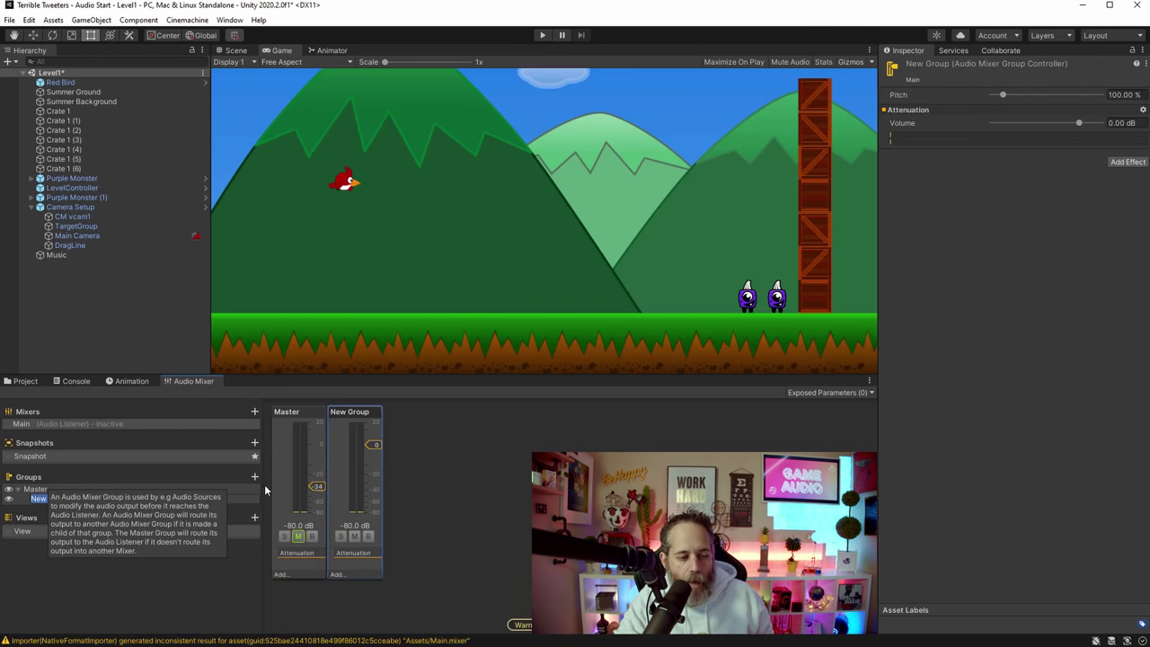
text(M)
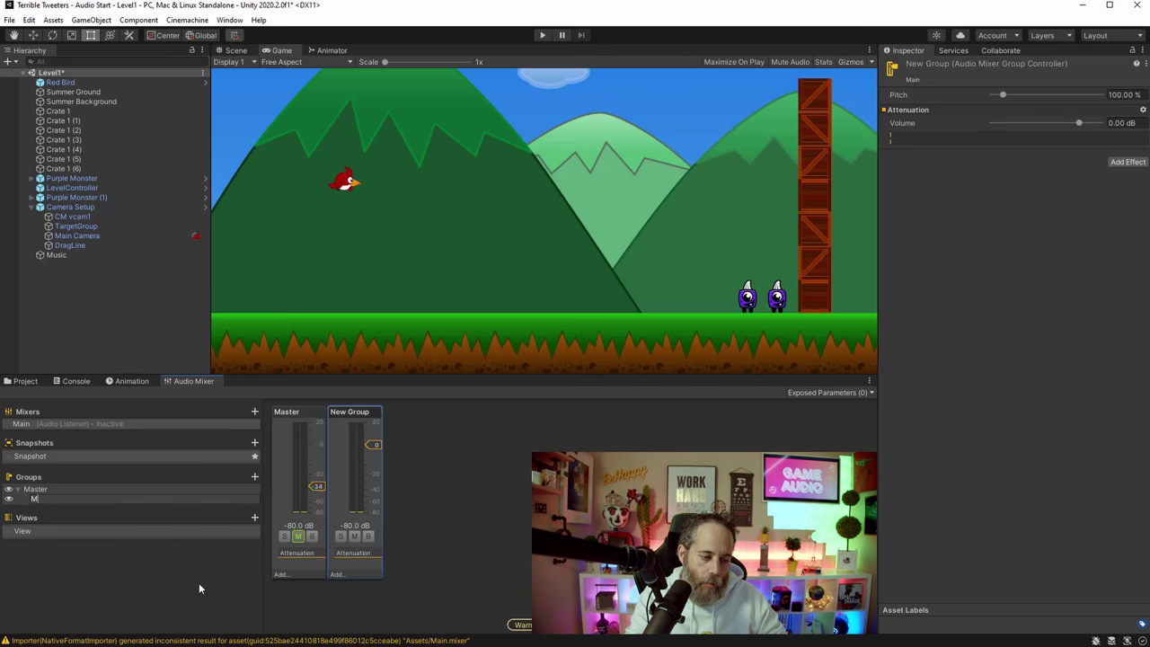
text(usic)
key(Return)
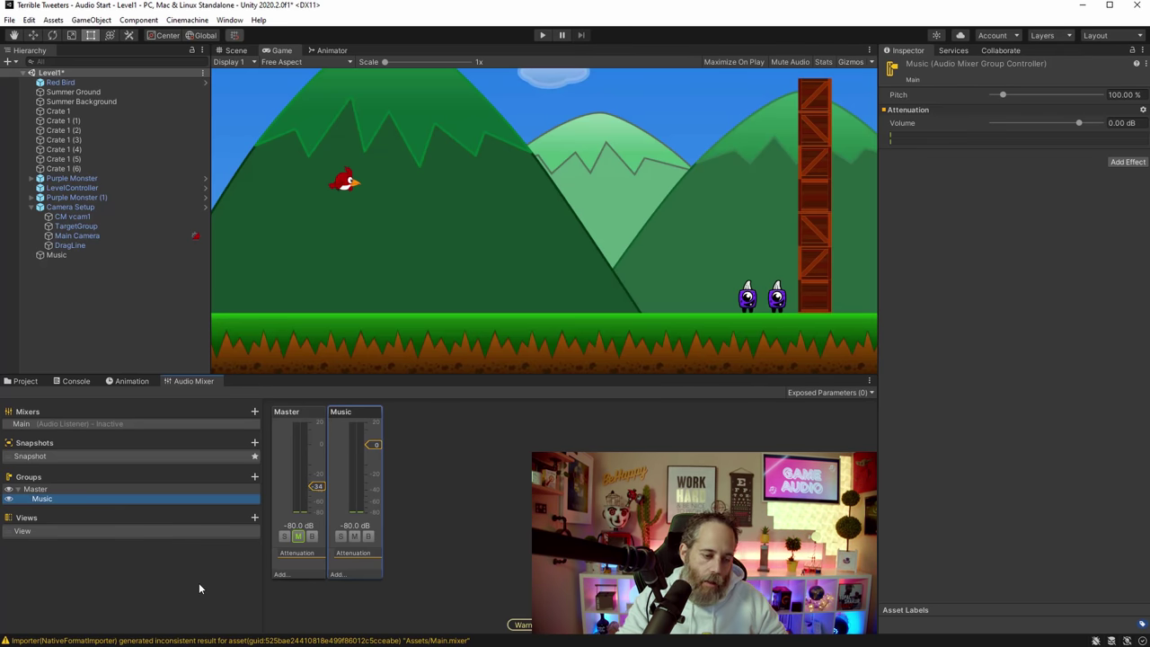
Step: Add a mixer group named Player and place it under Master above Music
click(254, 477)
text(P)
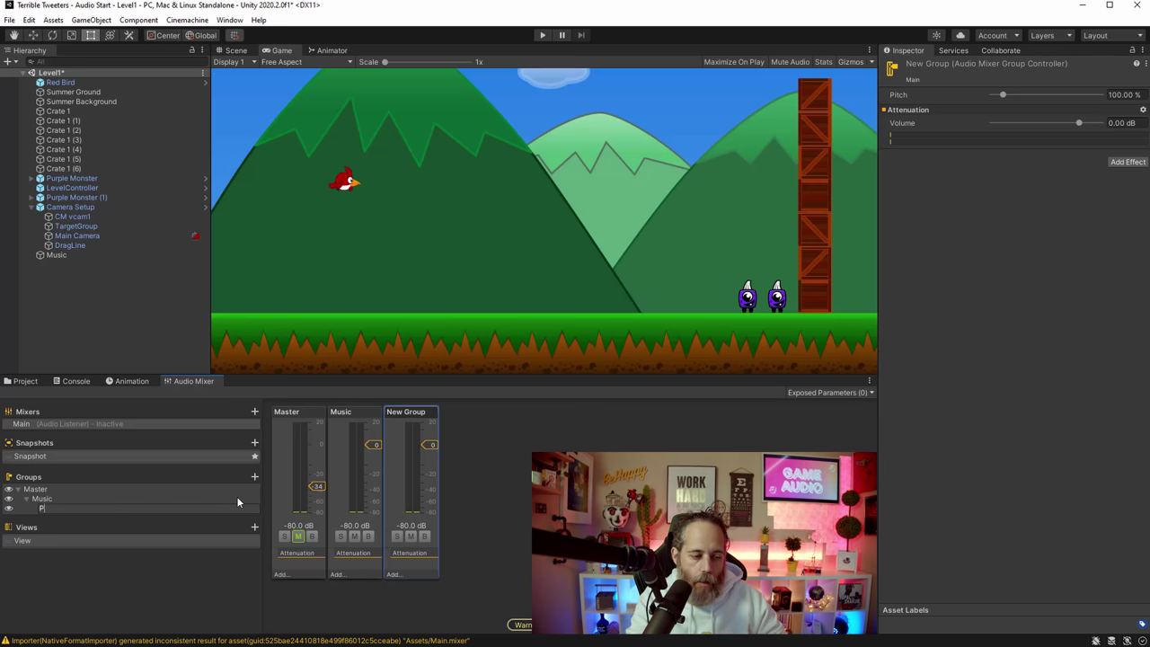
text(layer)
key(Return)
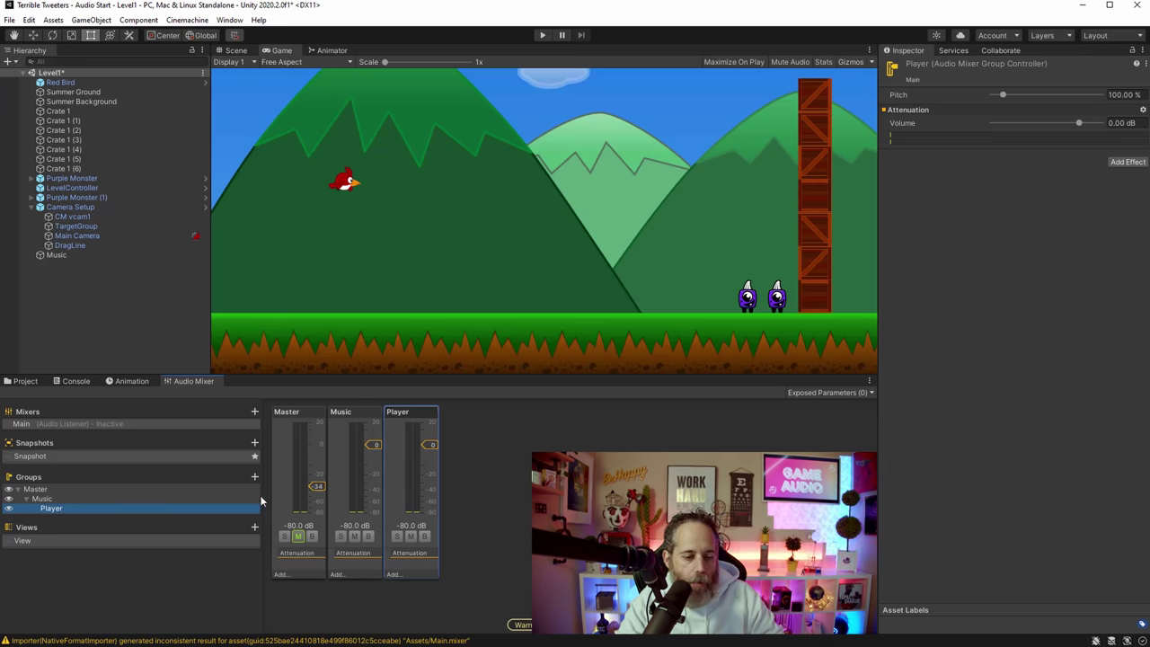
drag(52, 510, 32, 509)
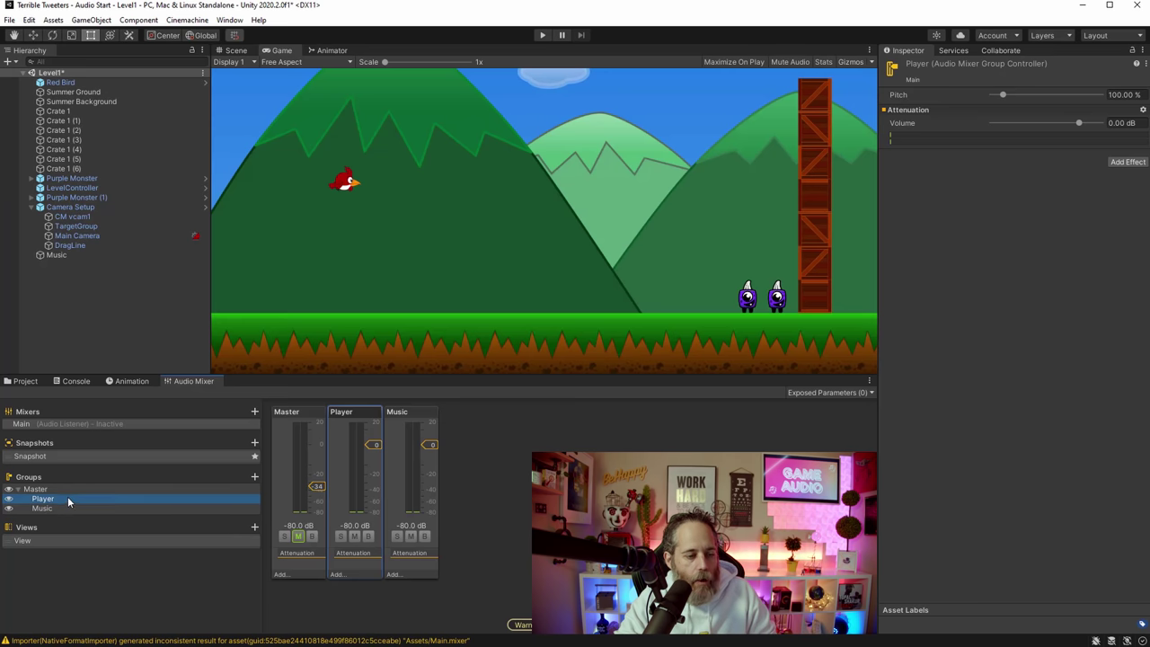
Step: Raise Master back to 0 dB, unmute it, and select the Music and Player groups
click(49, 490)
drag(320, 488, 327, 449)
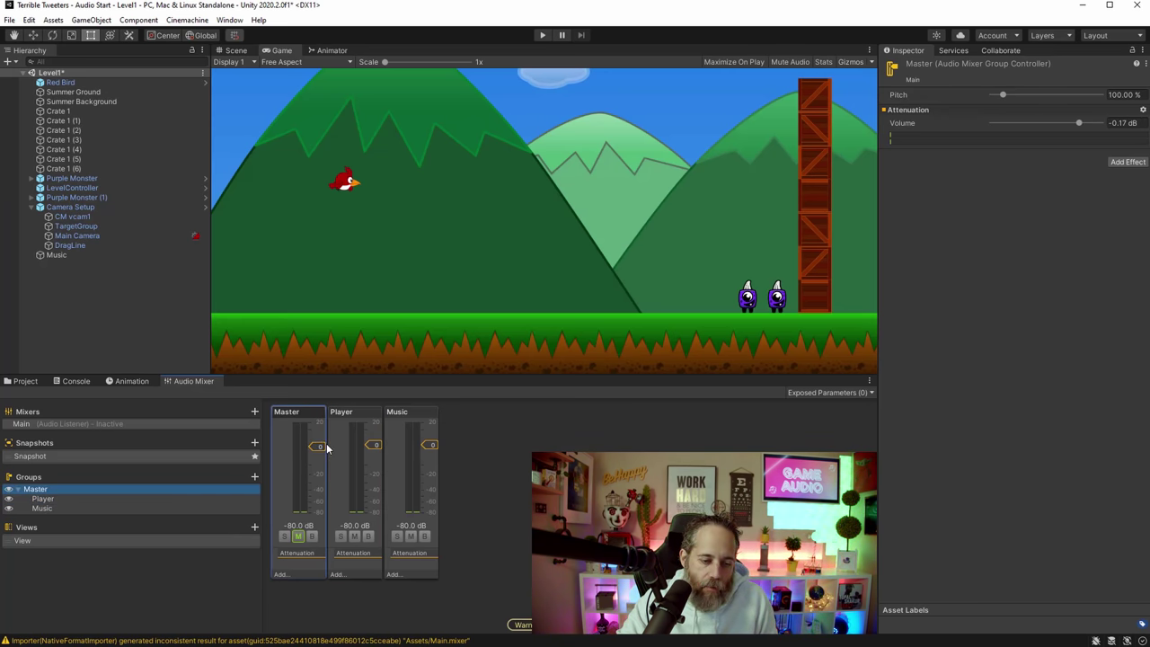
click(304, 537)
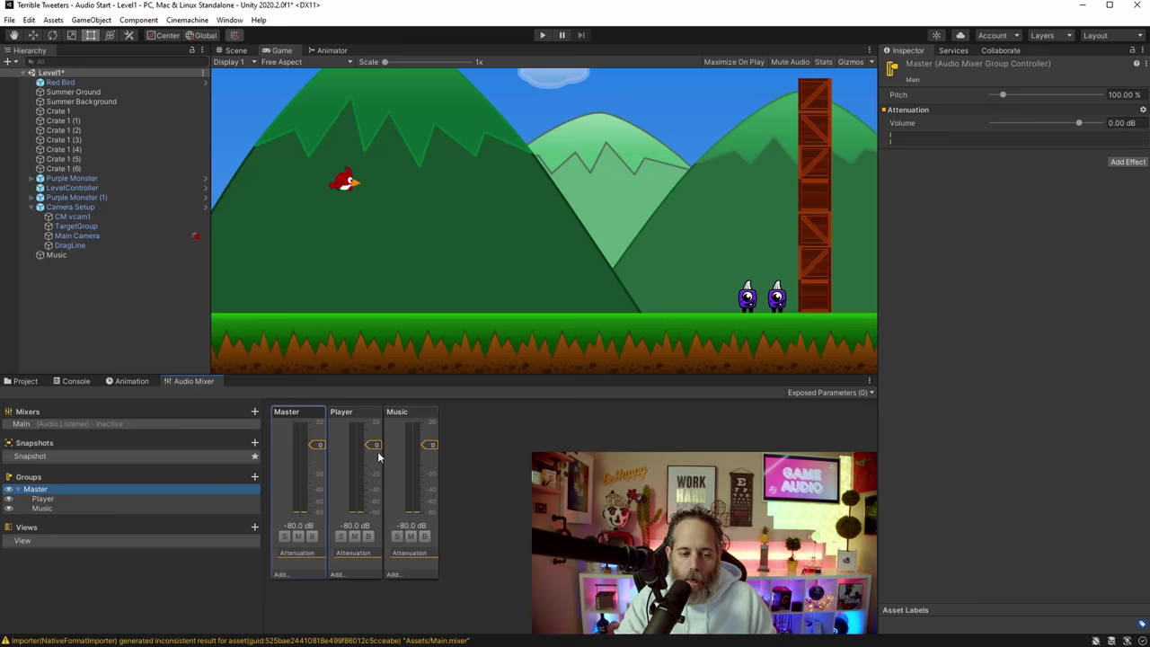
click(414, 483)
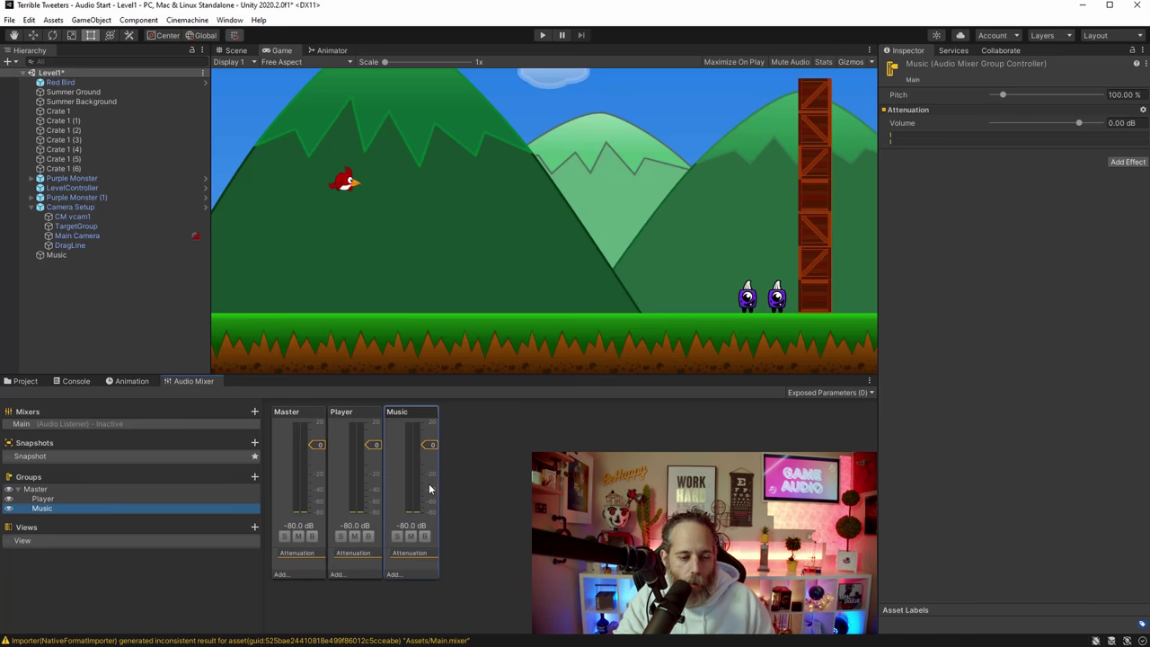
click(373, 493)
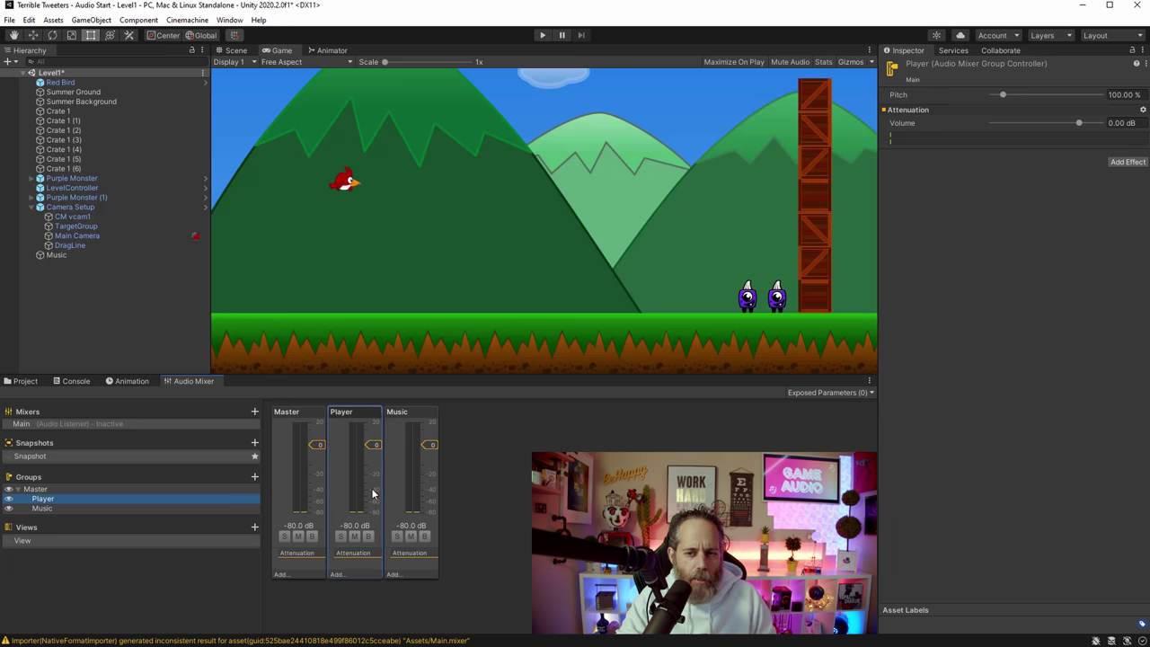
Step: Set the Music object's Audio Source Output to the Music mixer group
click(72, 256)
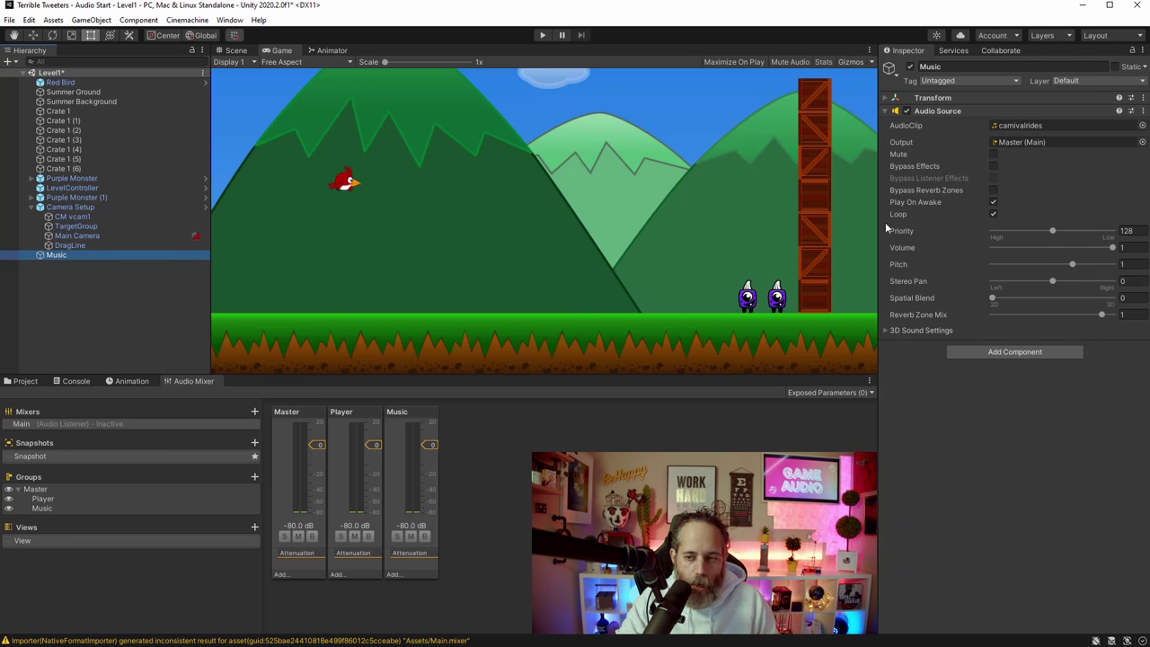
click(1142, 142)
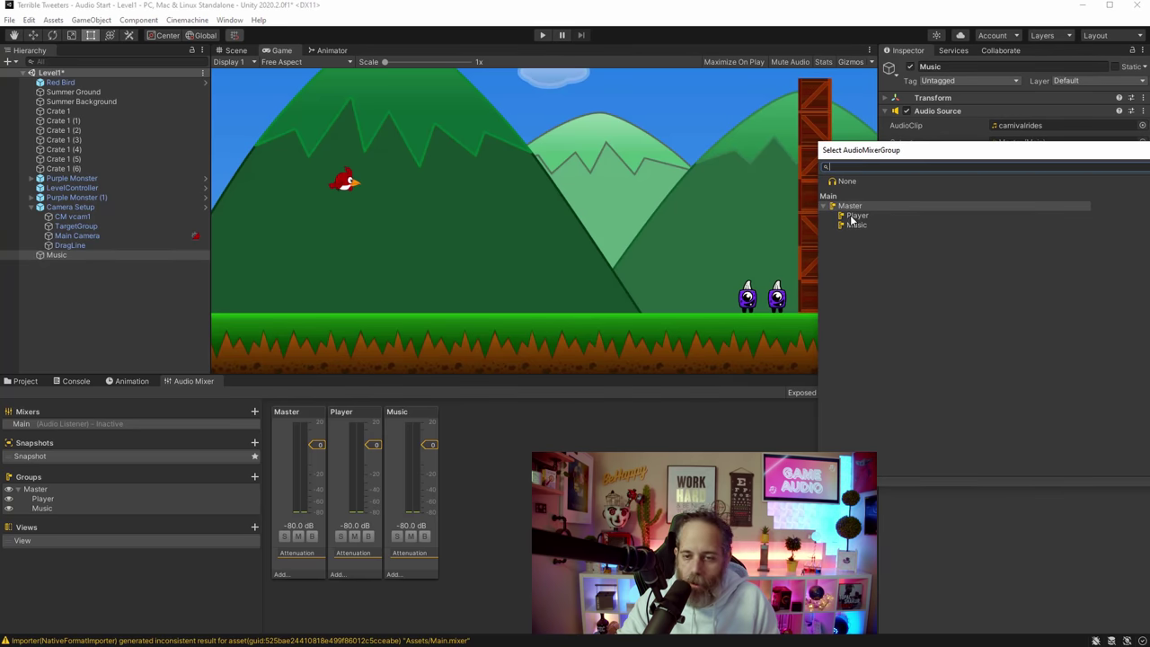
double_click(858, 225)
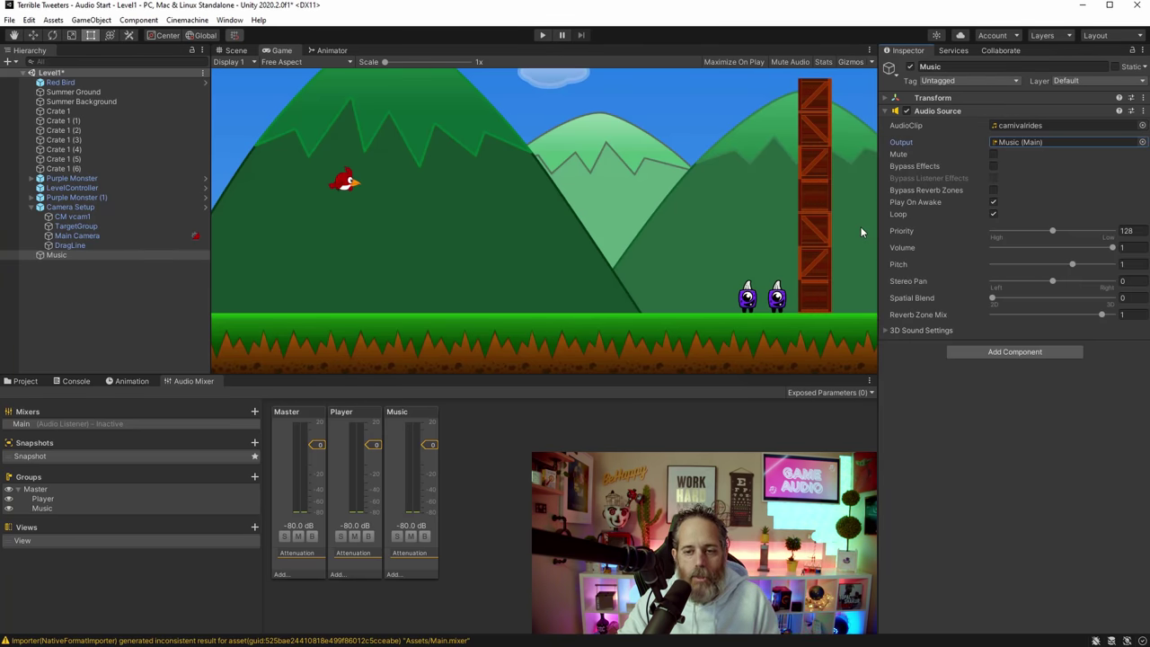
Step: Drag the Player group onto the Red Bird's Audio Source Output and start the game
click(88, 82)
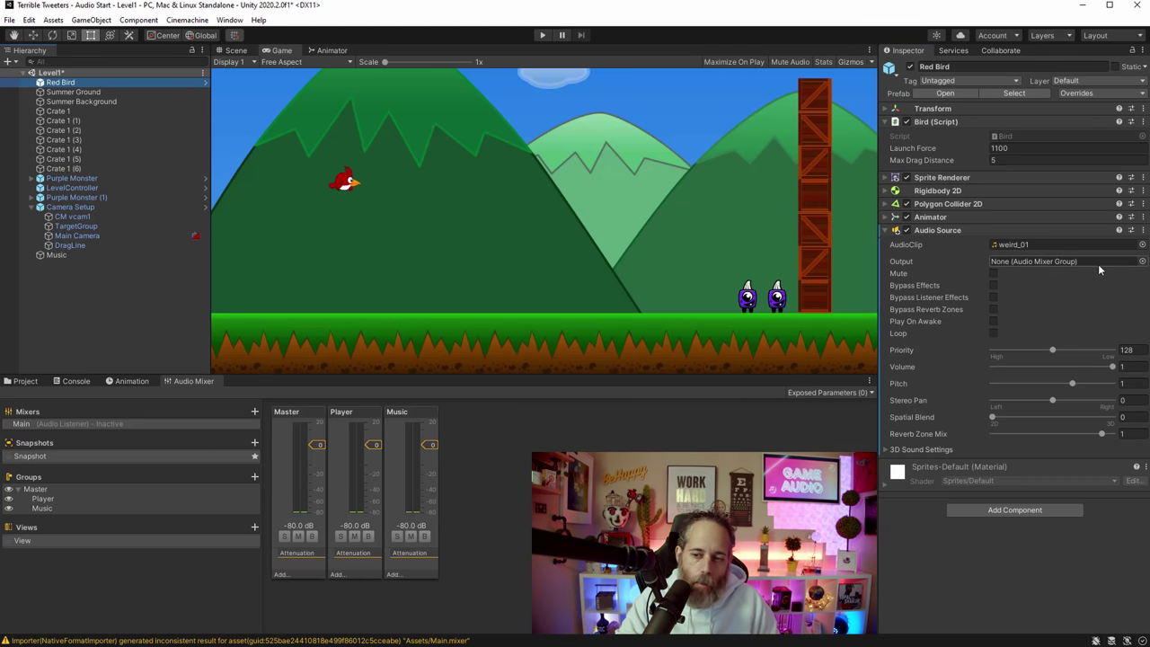
click(41, 499)
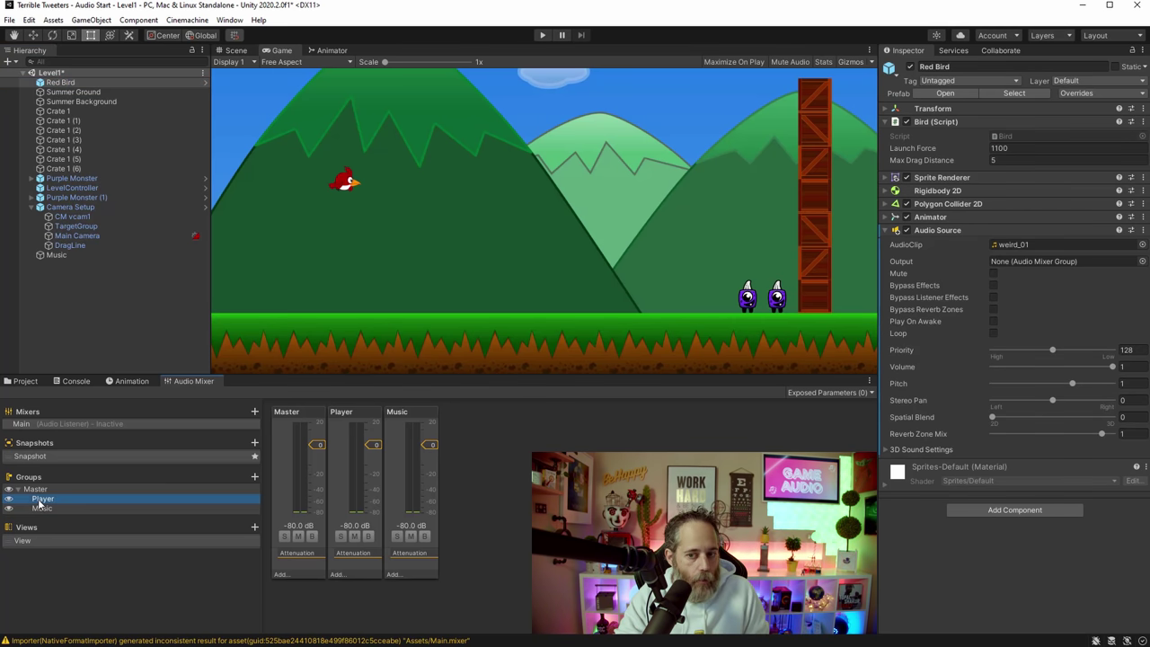
drag(39, 504, 939, 301)
drag(1025, 250, 1025, 261)
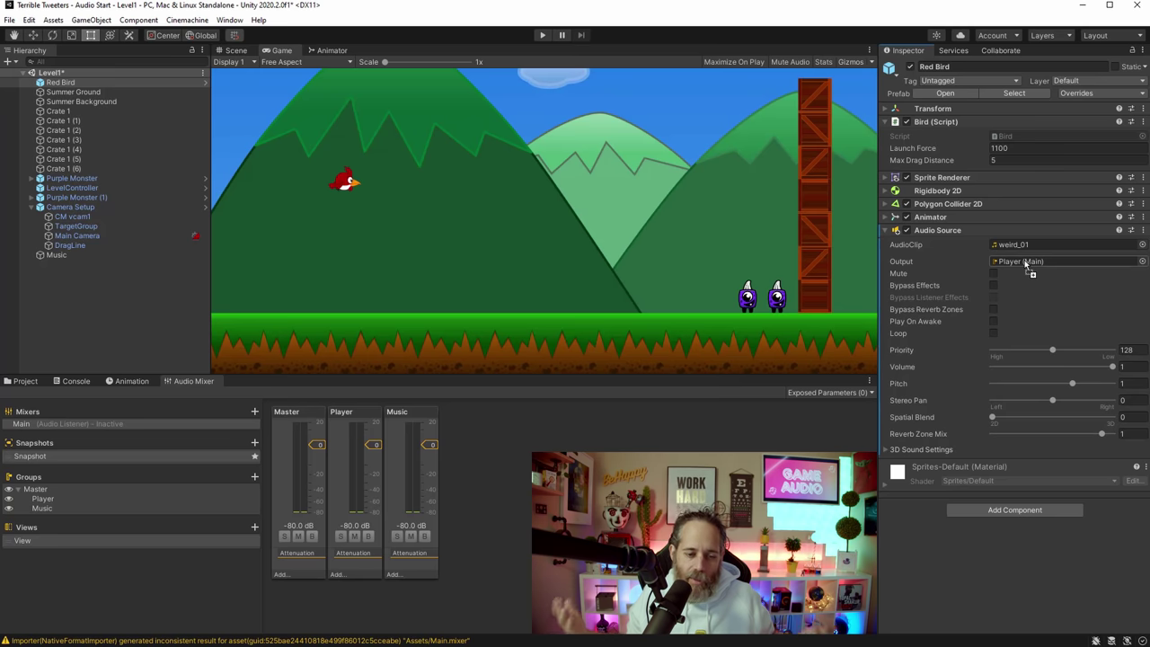
click(541, 36)
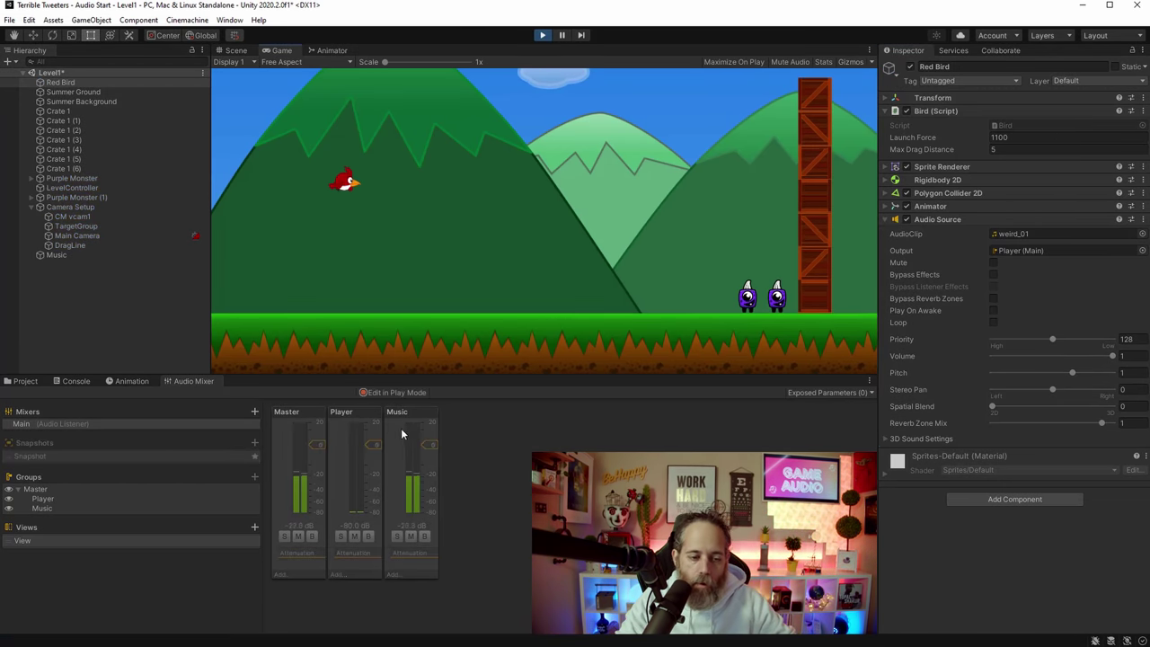
Step: During play, lower the Music group to about -26 dB and raise the Player group to 7.99 dB
click(364, 394)
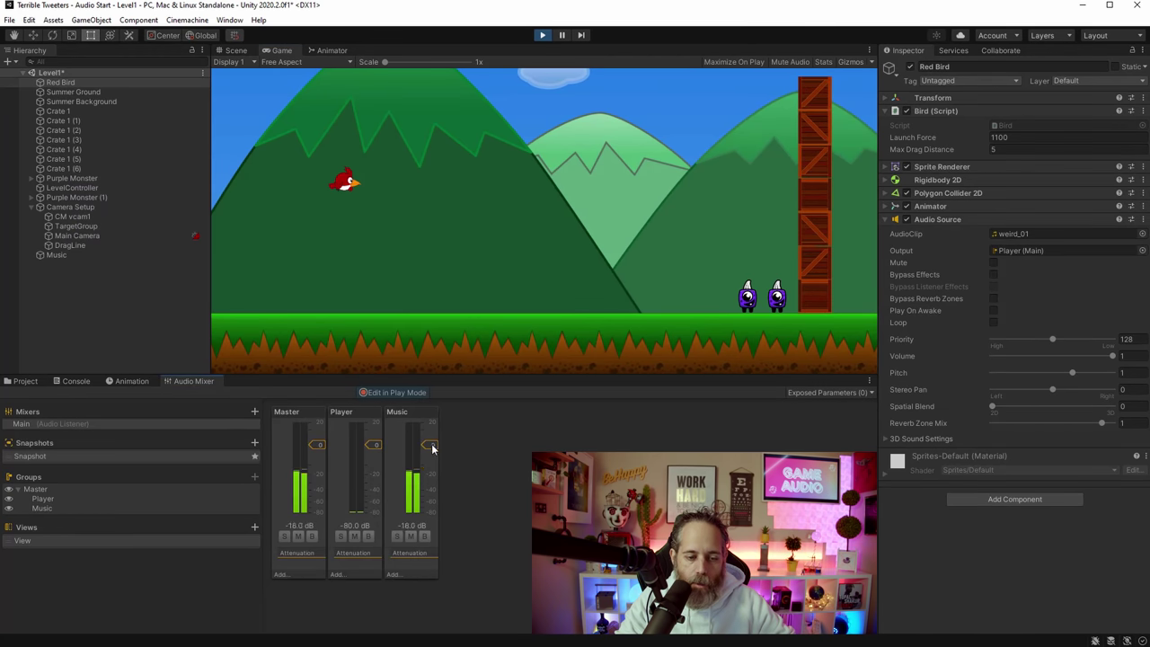
drag(429, 445, 435, 485)
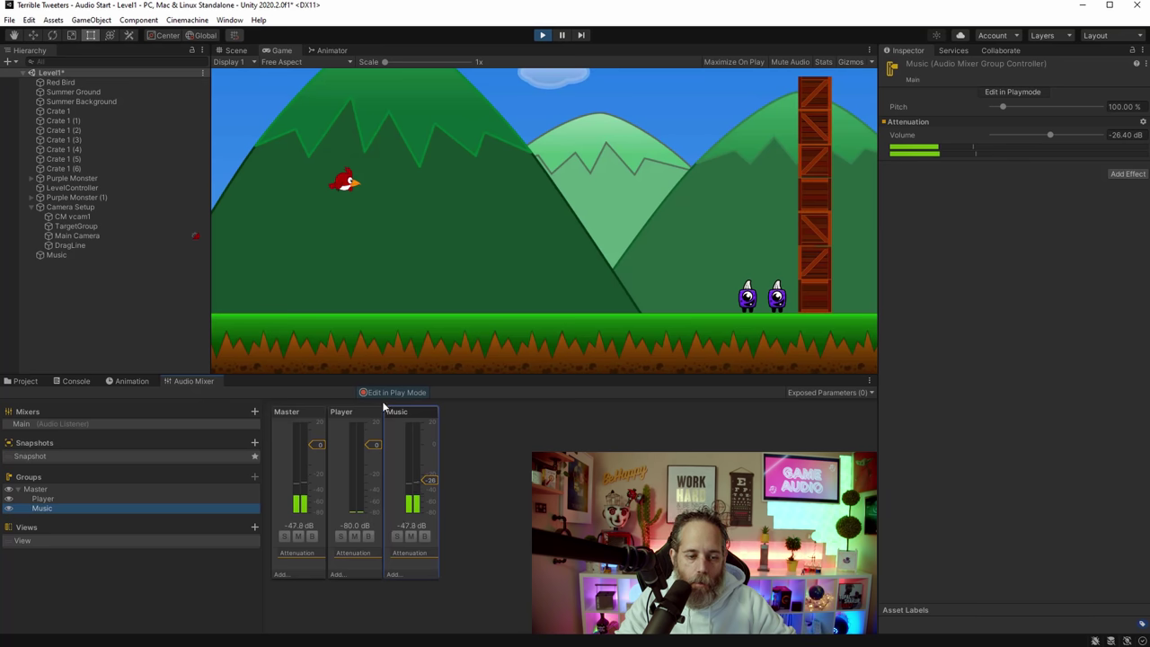
drag(373, 443, 381, 434)
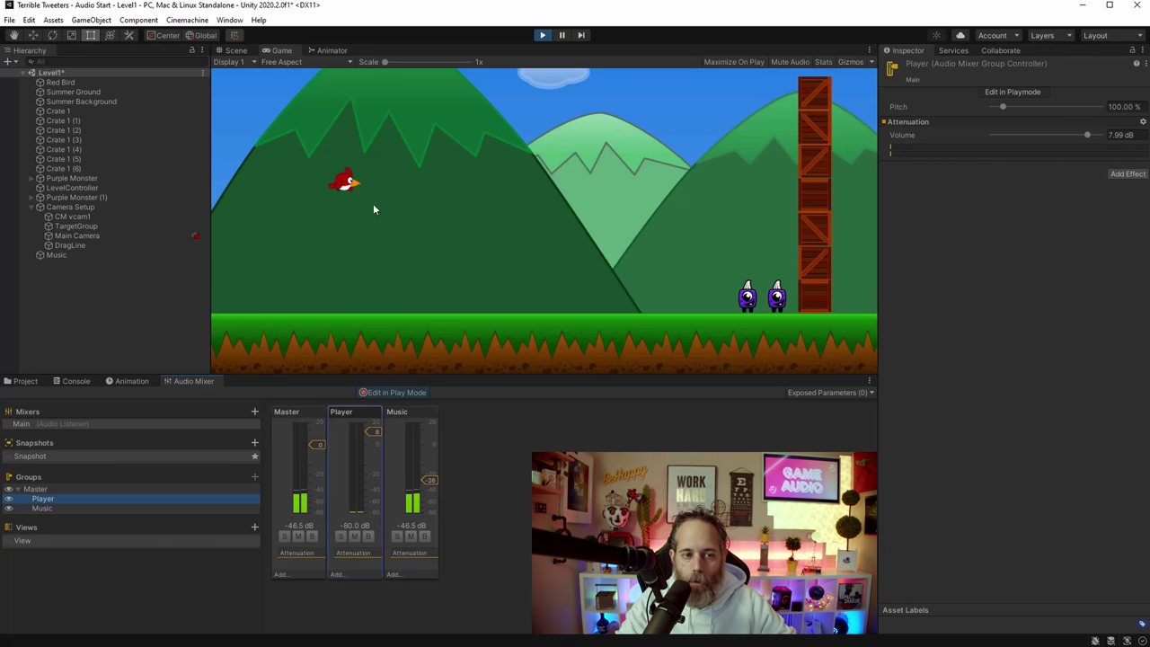
Step: Fling the red bird across the level to hear the new mix, then stop the game
click(346, 183)
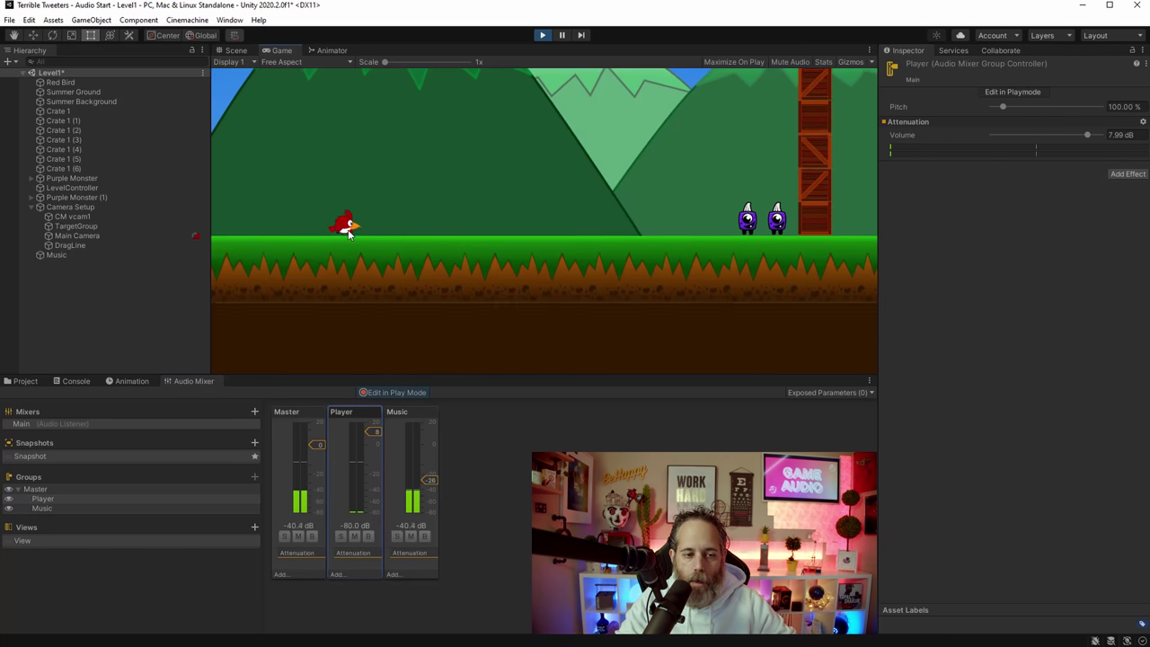
drag(349, 231, 344, 227)
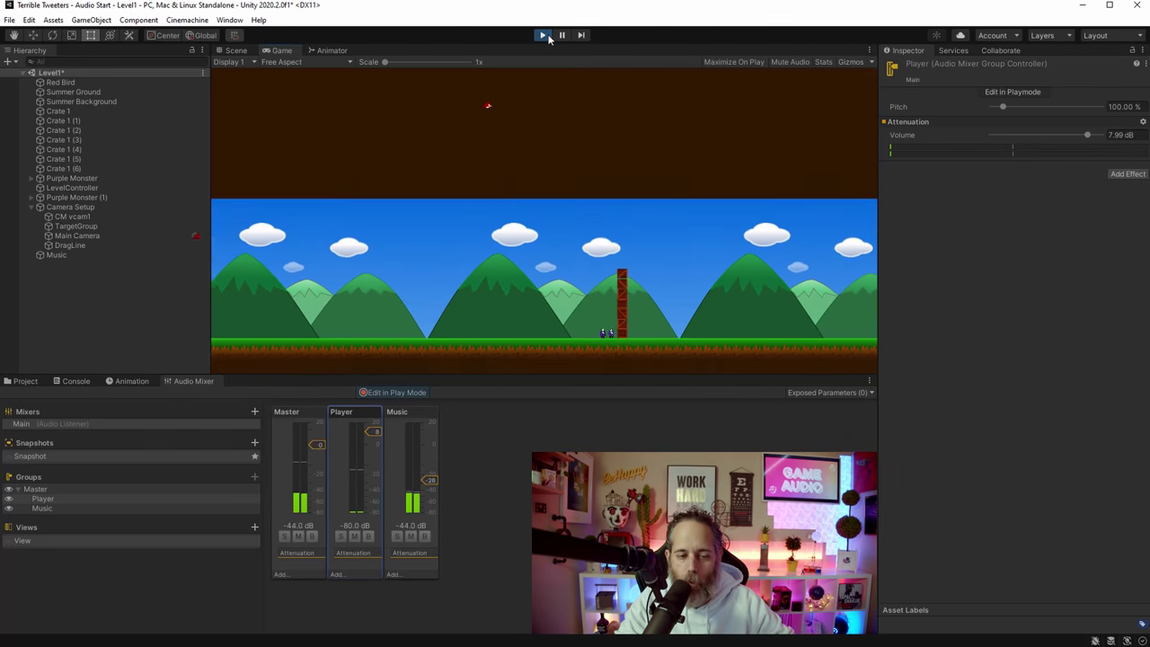
click(545, 36)
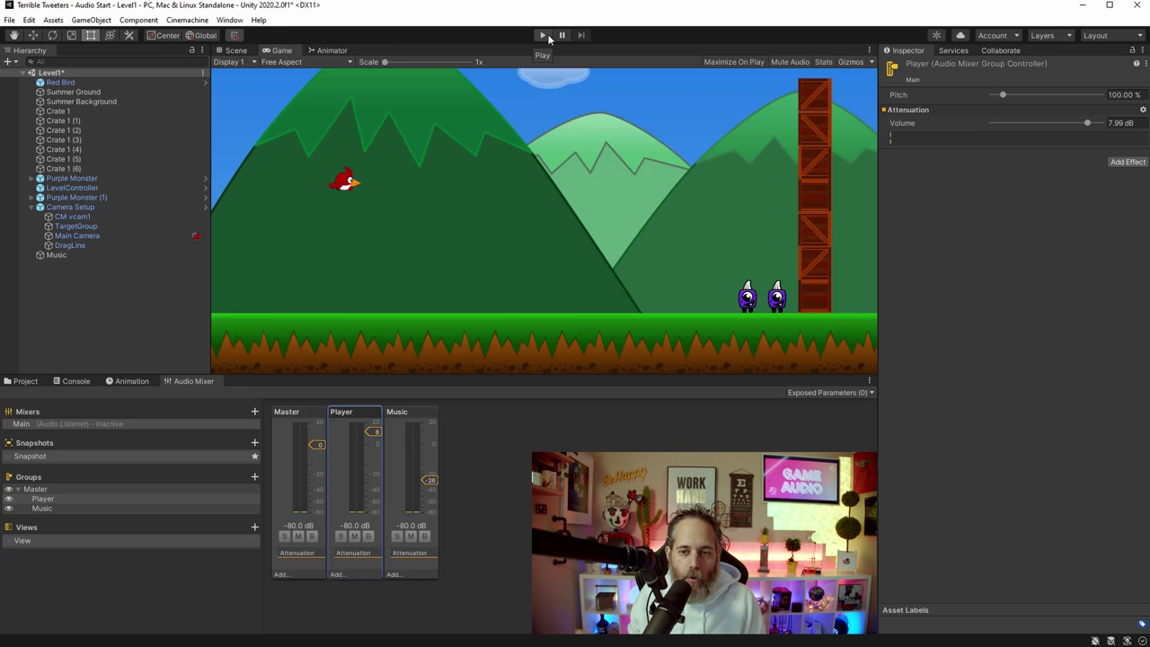
Step: Browse the effects list for the Player group, then close it without adding any effect
click(1128, 162)
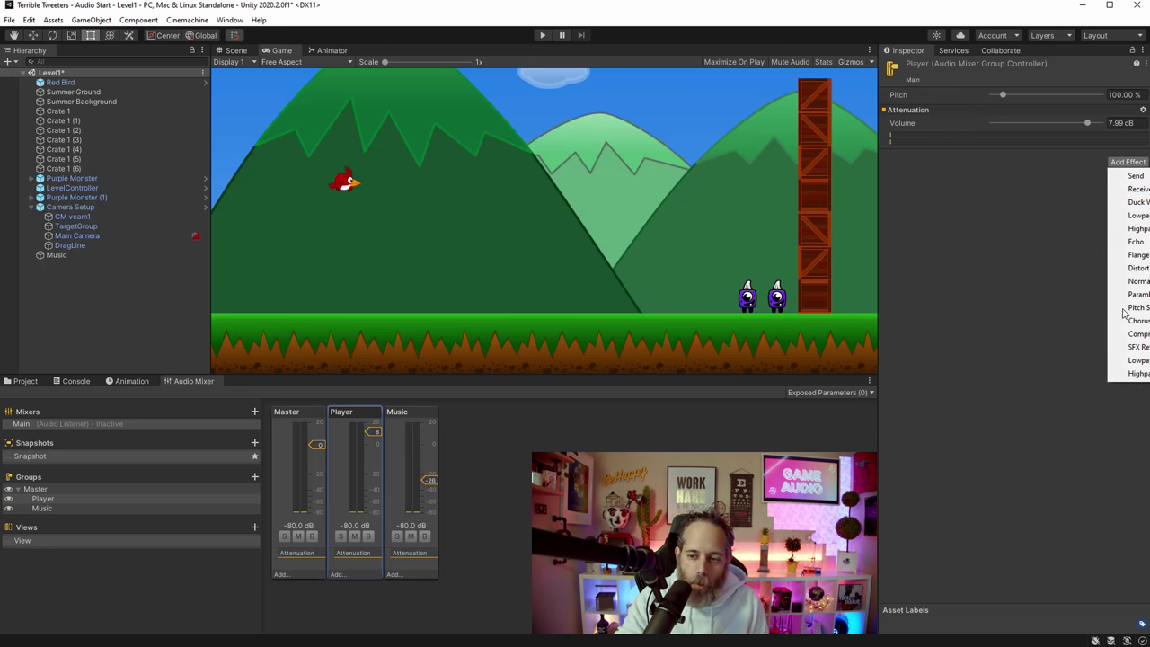
click(1052, 354)
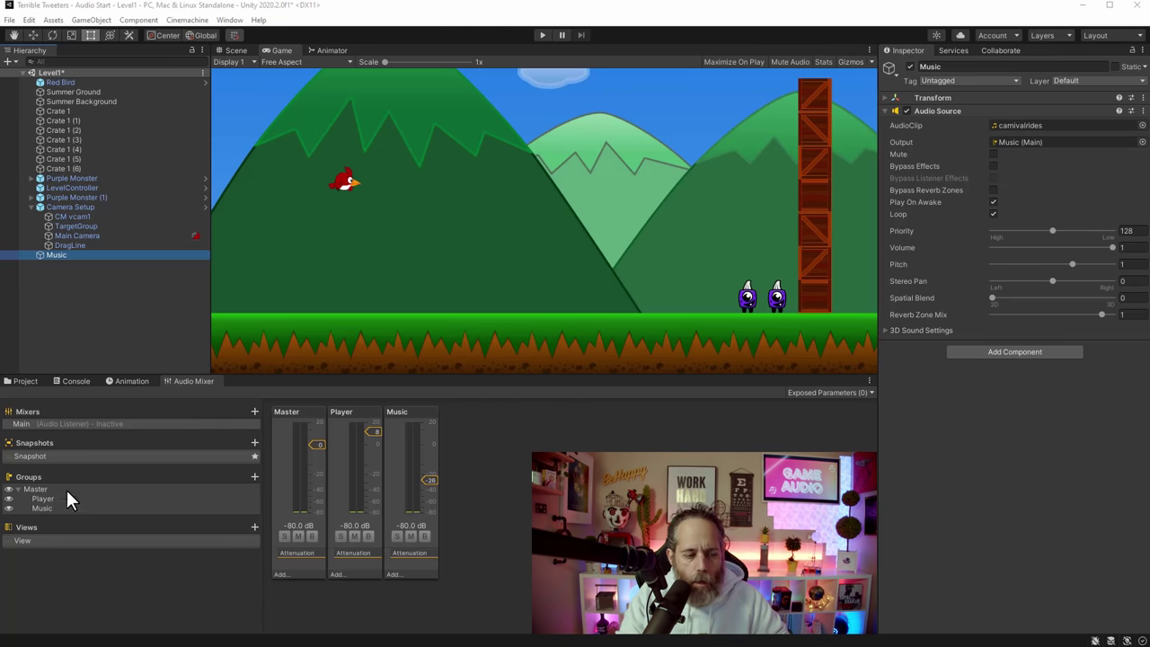
Step: Add a new mixer group, first named Enemy, then renamed to Monsters
click(255, 476)
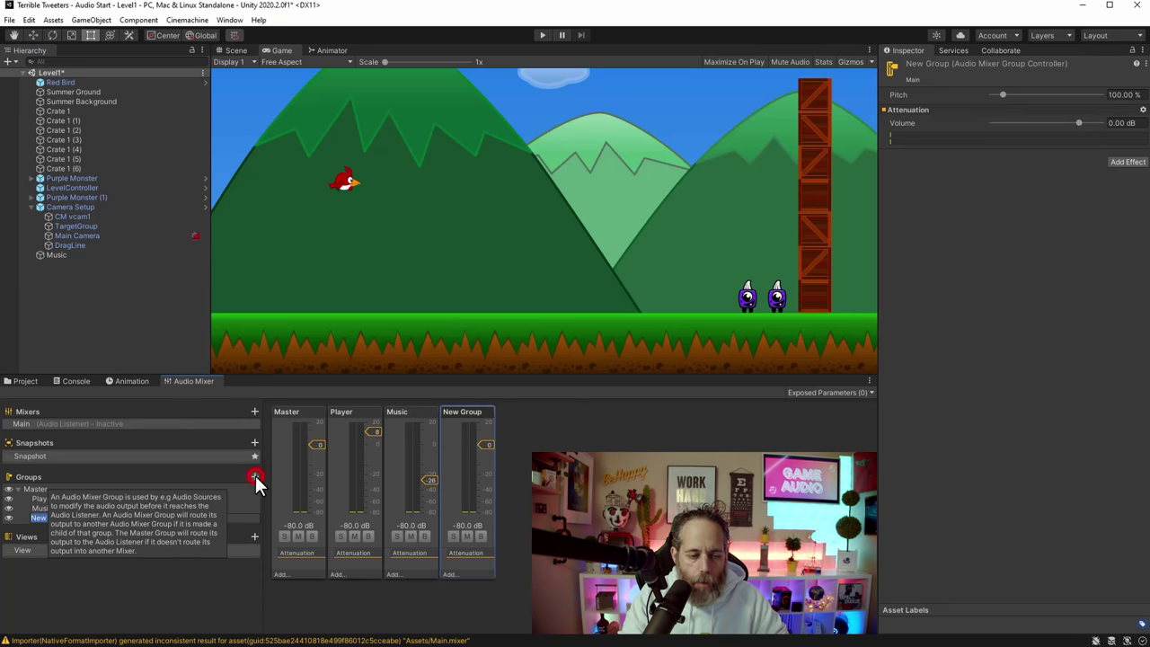
text(Enem)
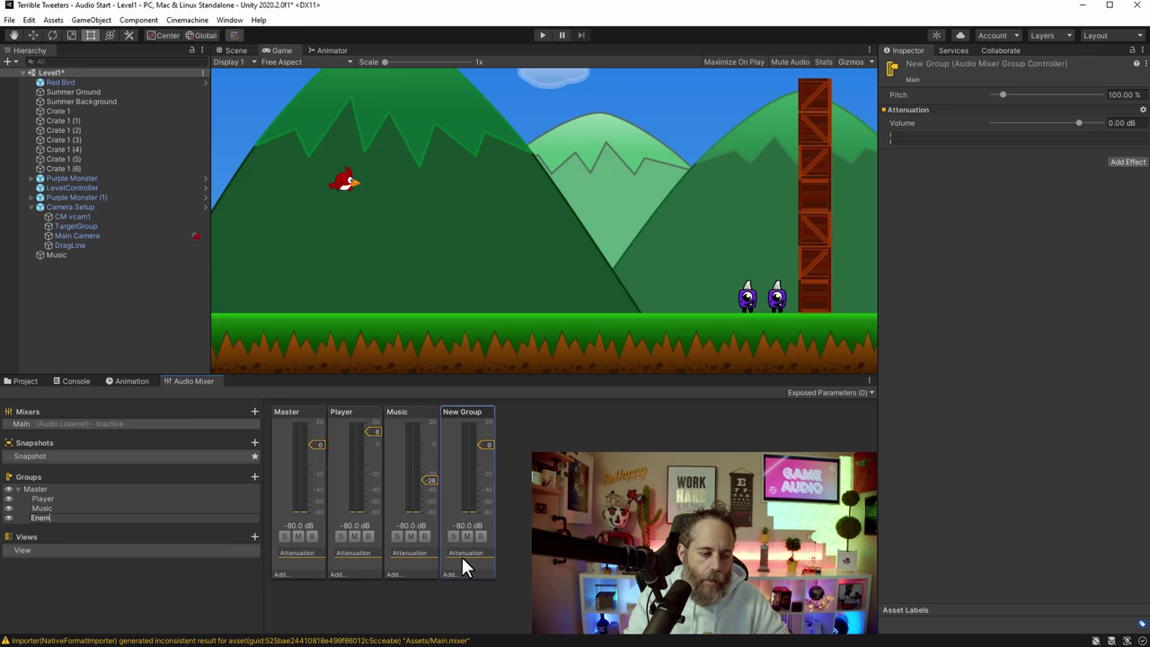
text(y)
key(Return)
key(F2)
text(M)
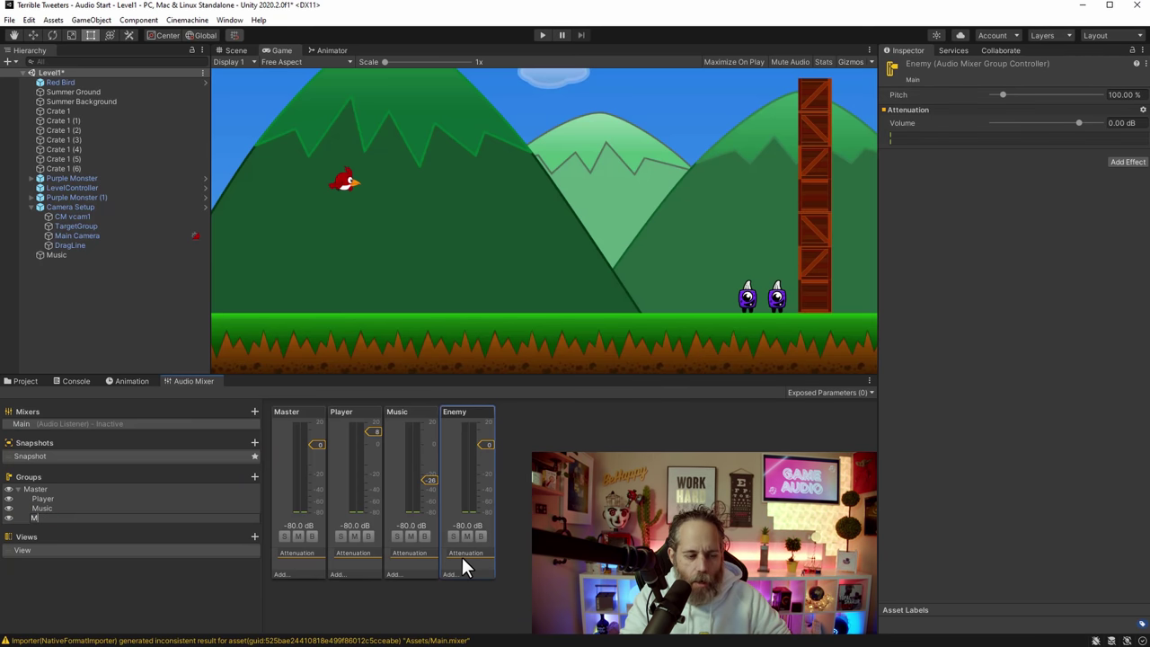
text(onsters)
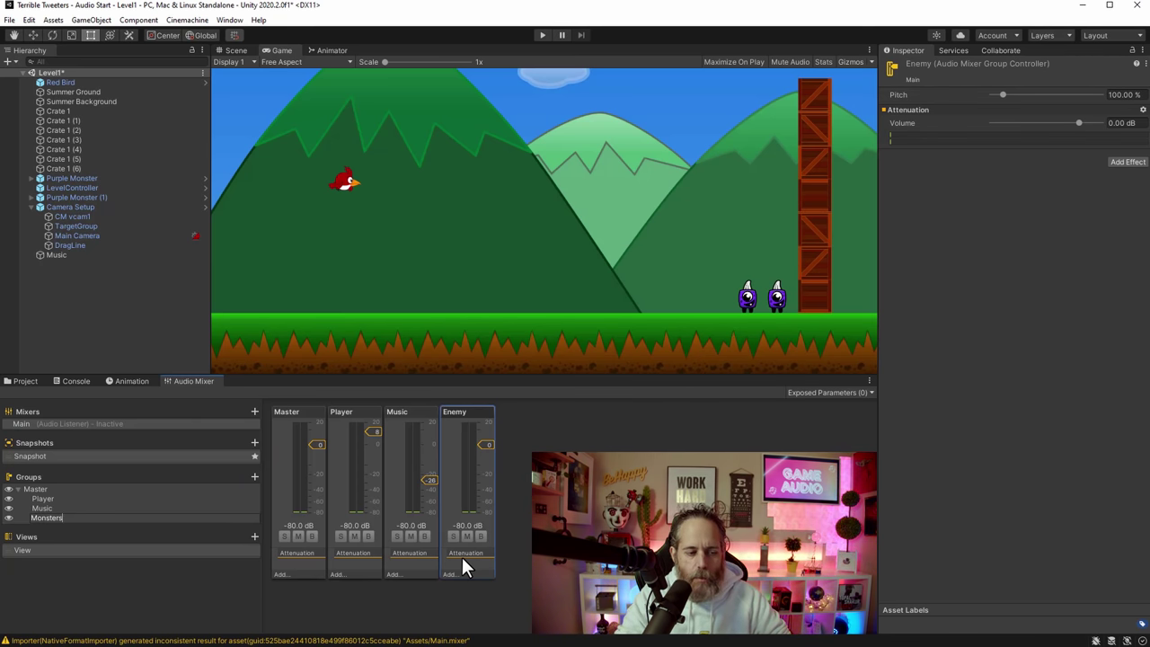
key(Return)
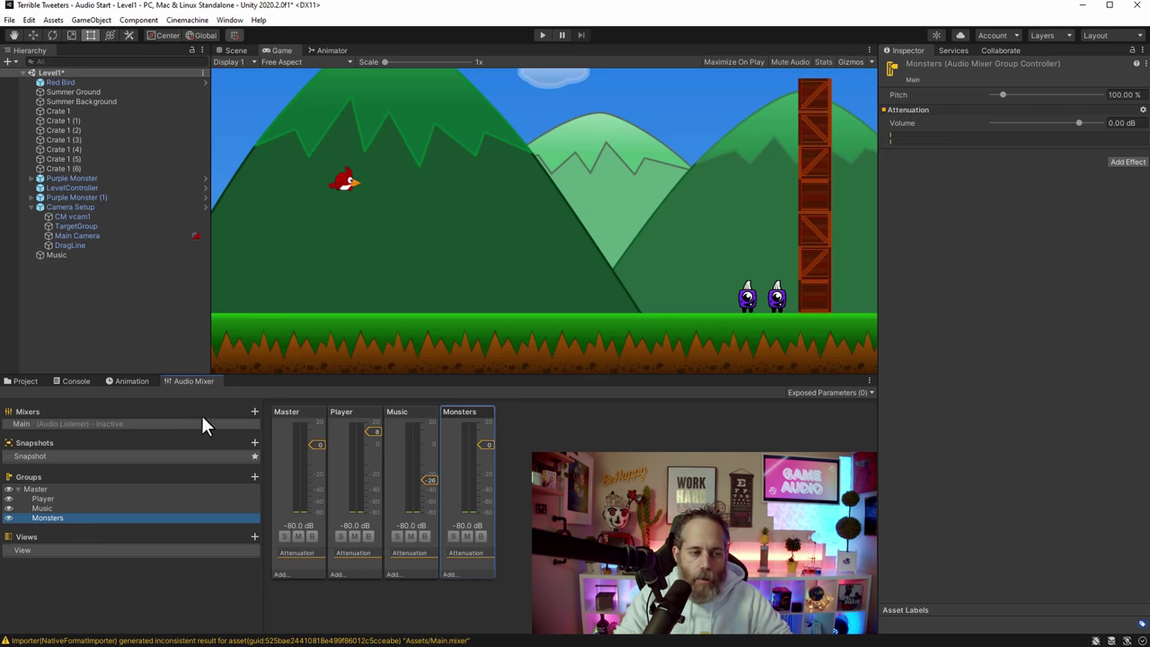
Step: Give Purple Monster an Audio Source whose Output is routed to the Monsters group
click(78, 178)
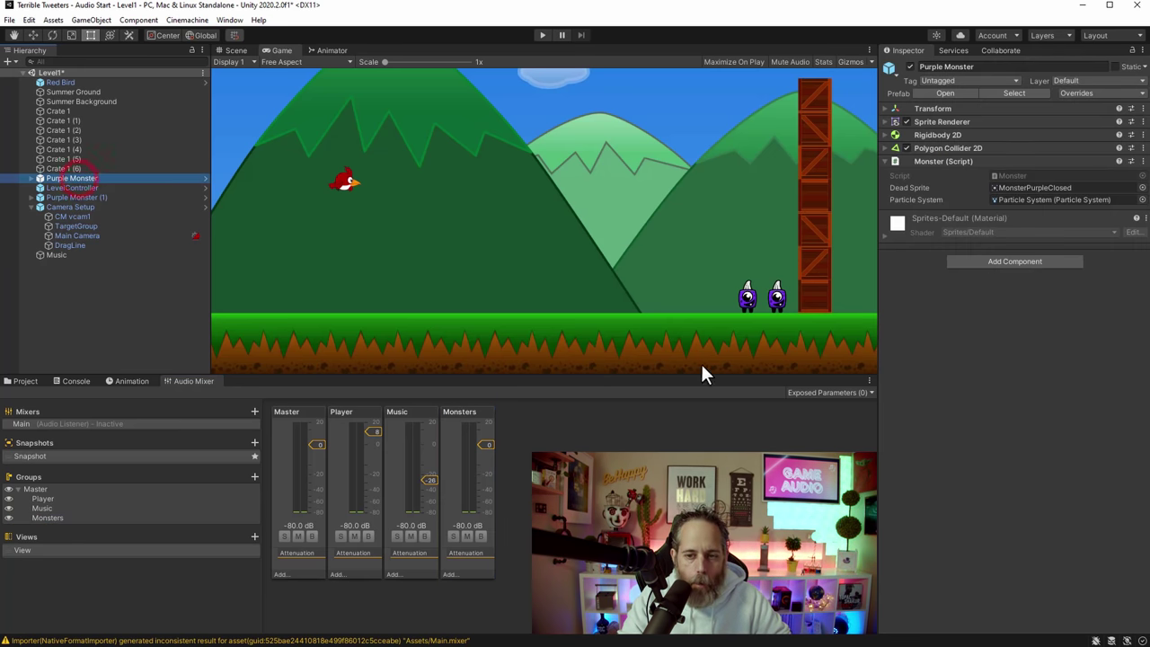
click(1030, 262)
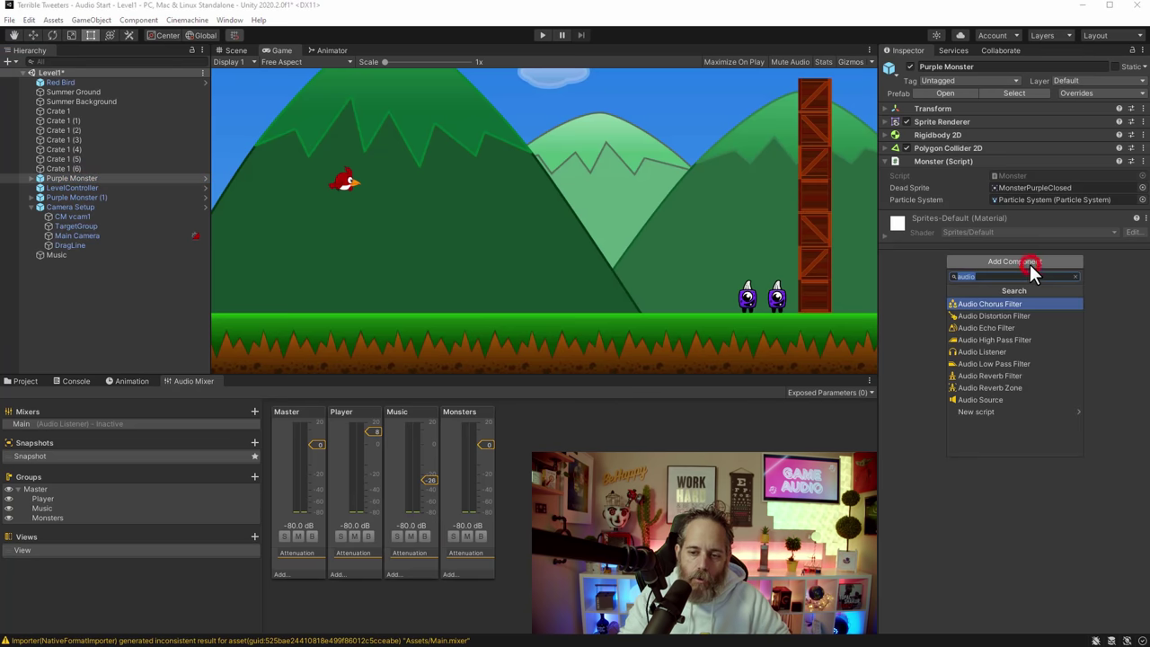
text(audios)
key(Return)
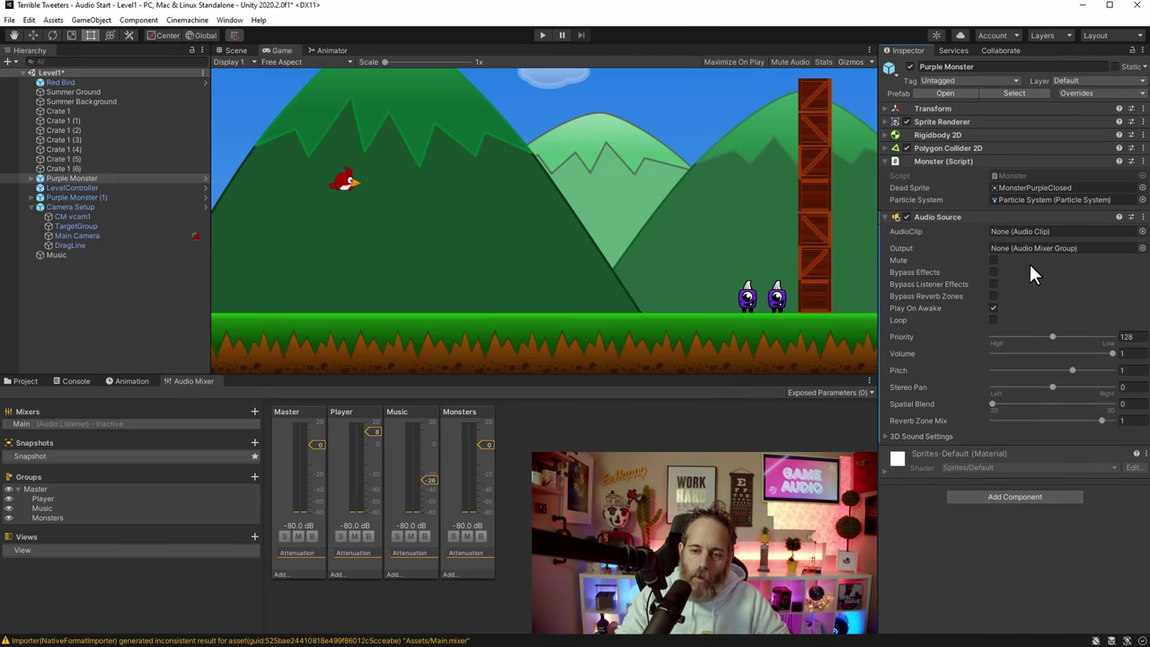
drag(51, 517, 1051, 250)
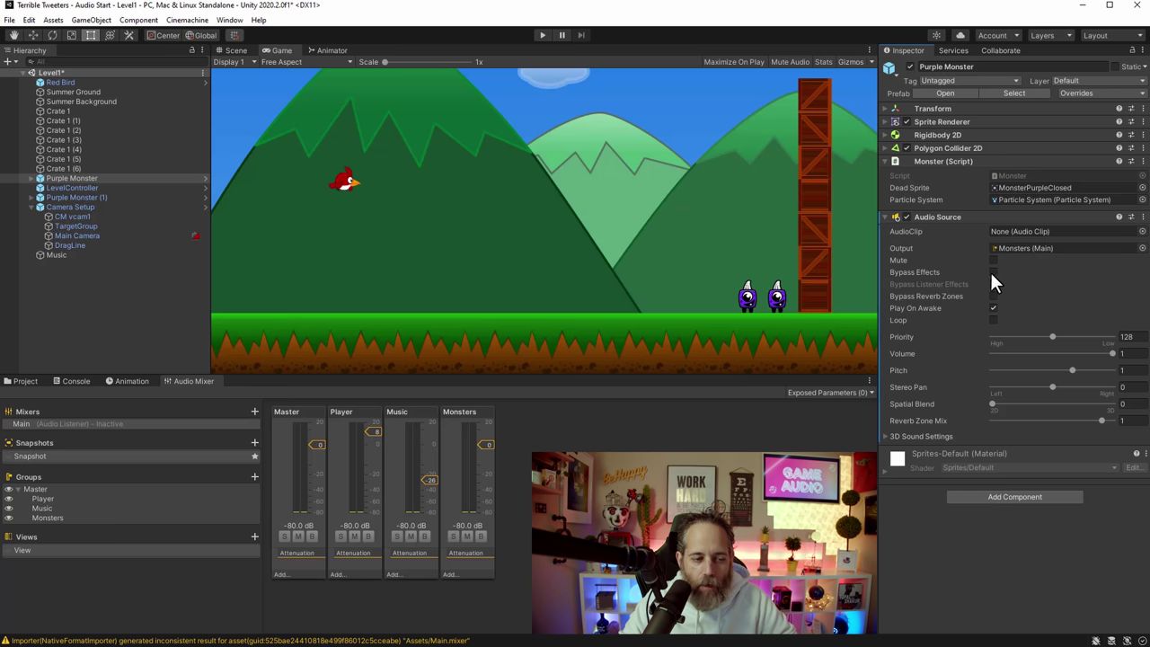
Step: Assign mutant_frog-1 as the Audio Source's clip
click(1142, 231)
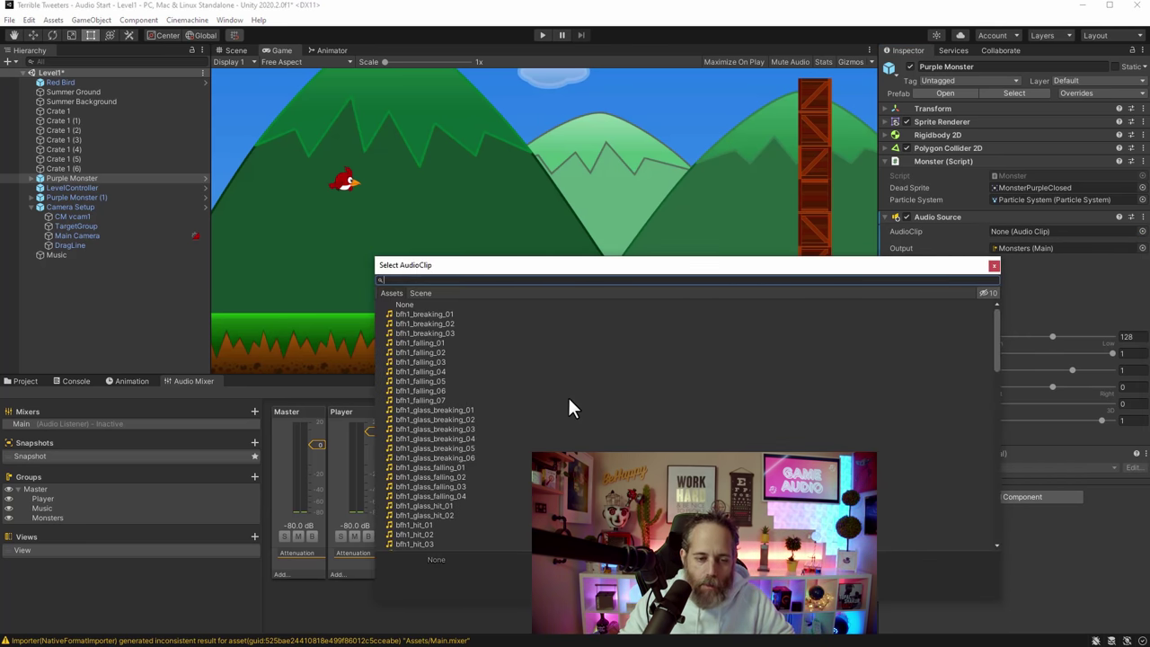
text(fro)
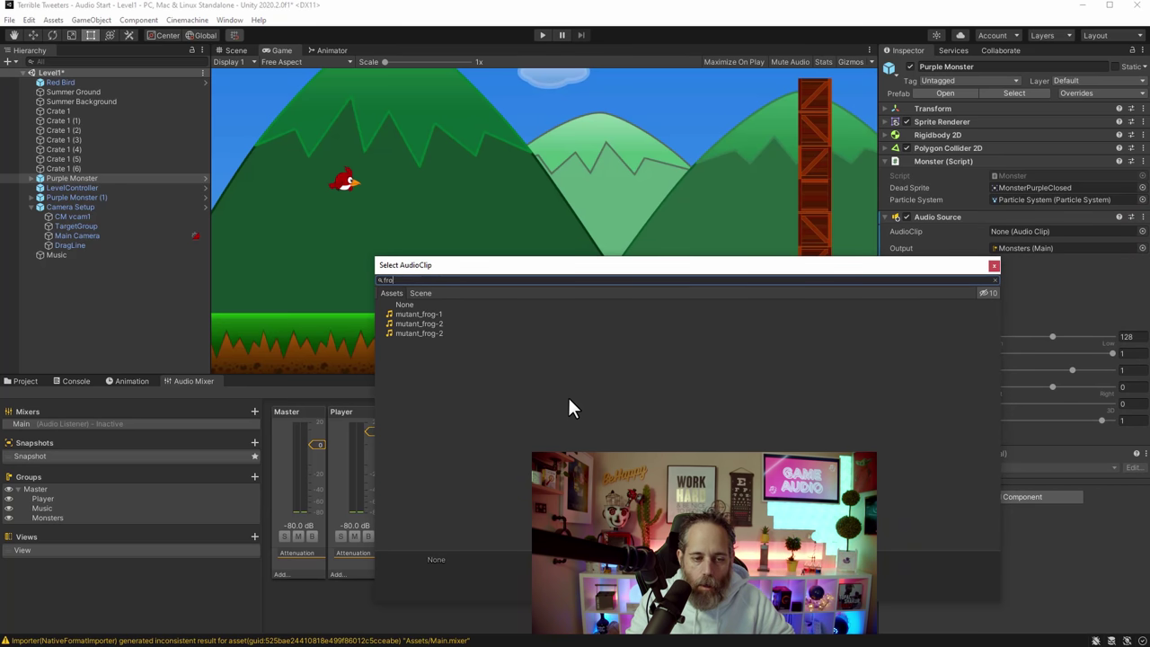
text(g)
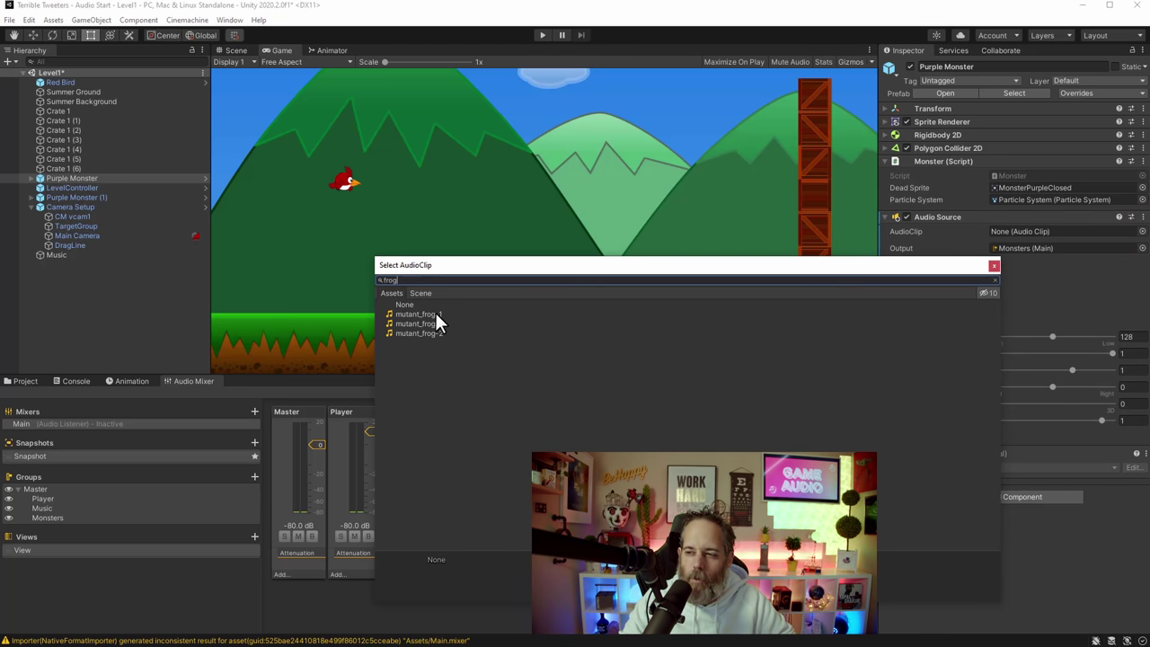
double_click(436, 314)
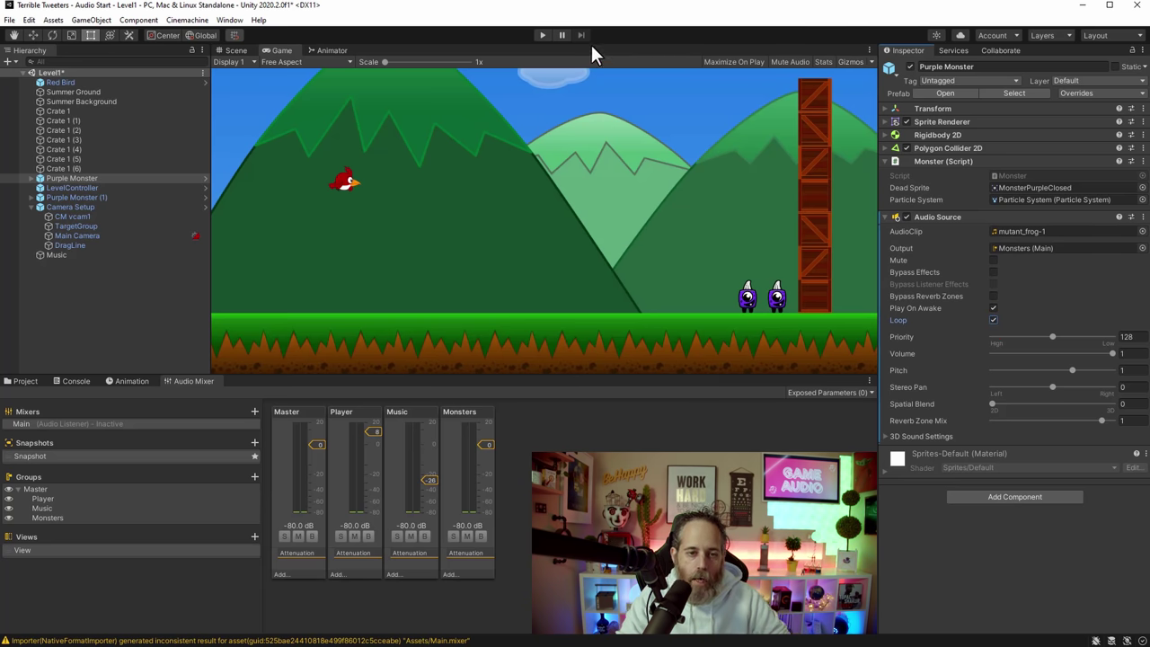
Step: Test-play while pulling the Monsters fader down, then stop and restore its volume
click(544, 36)
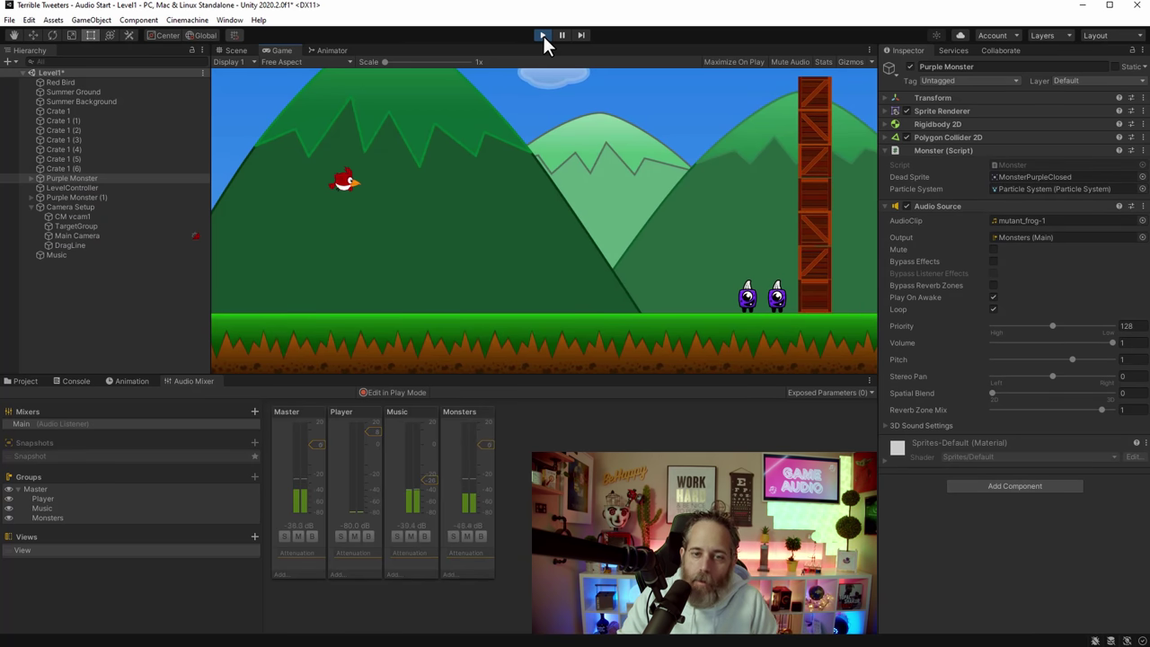
click(490, 440)
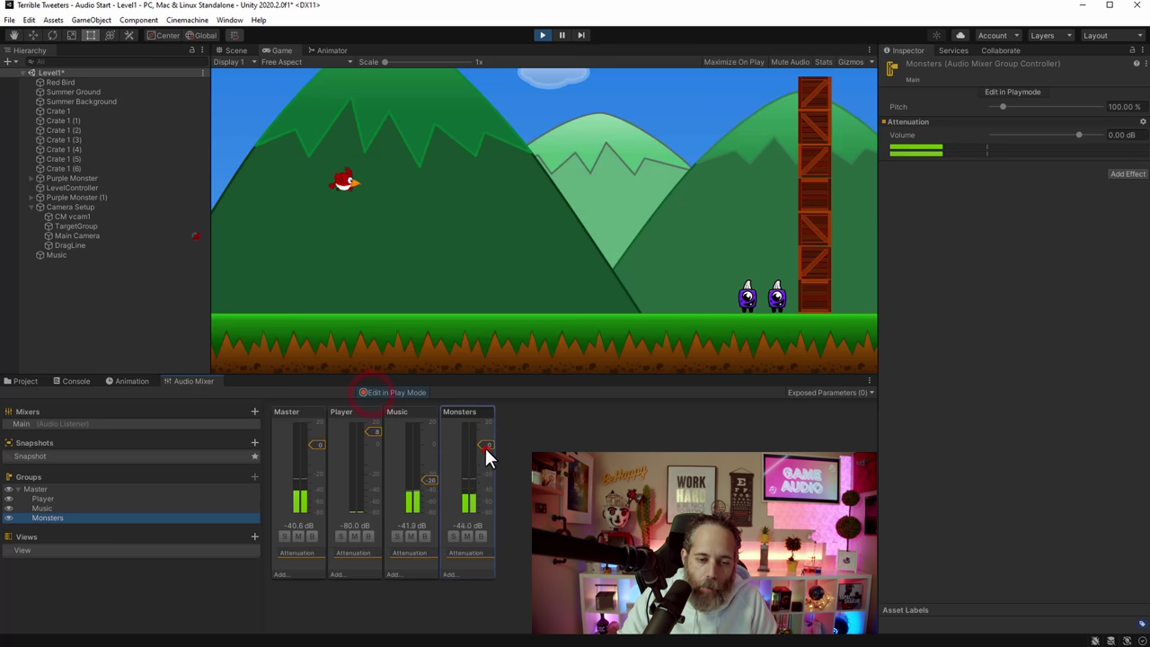
drag(484, 445, 490, 521)
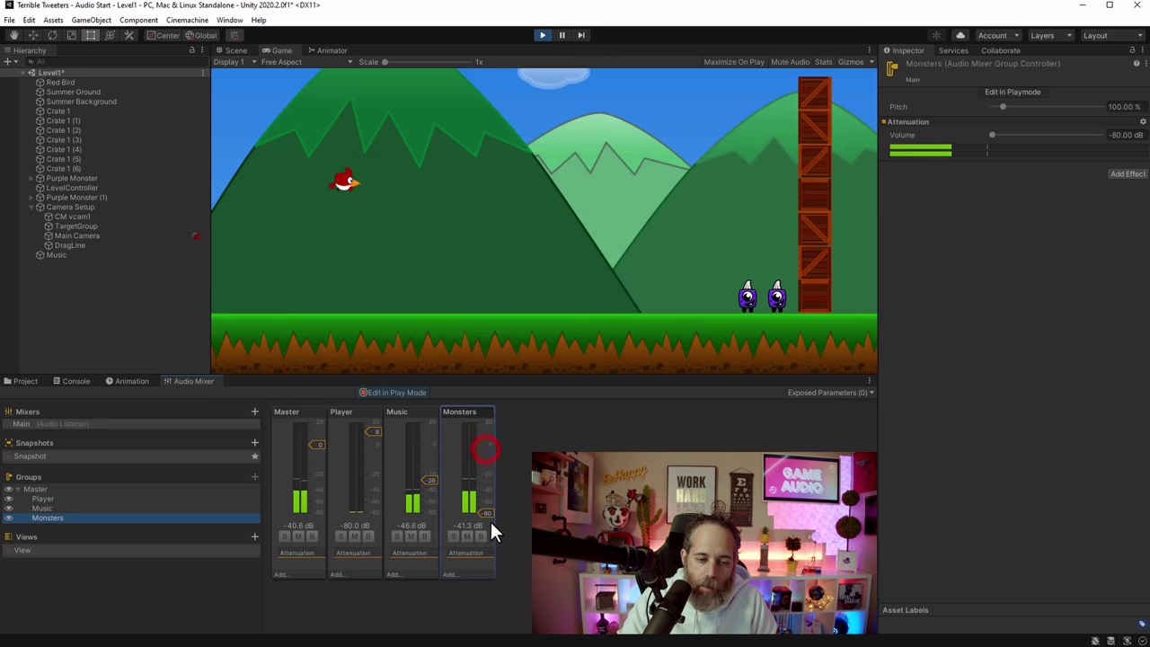
click(543, 35)
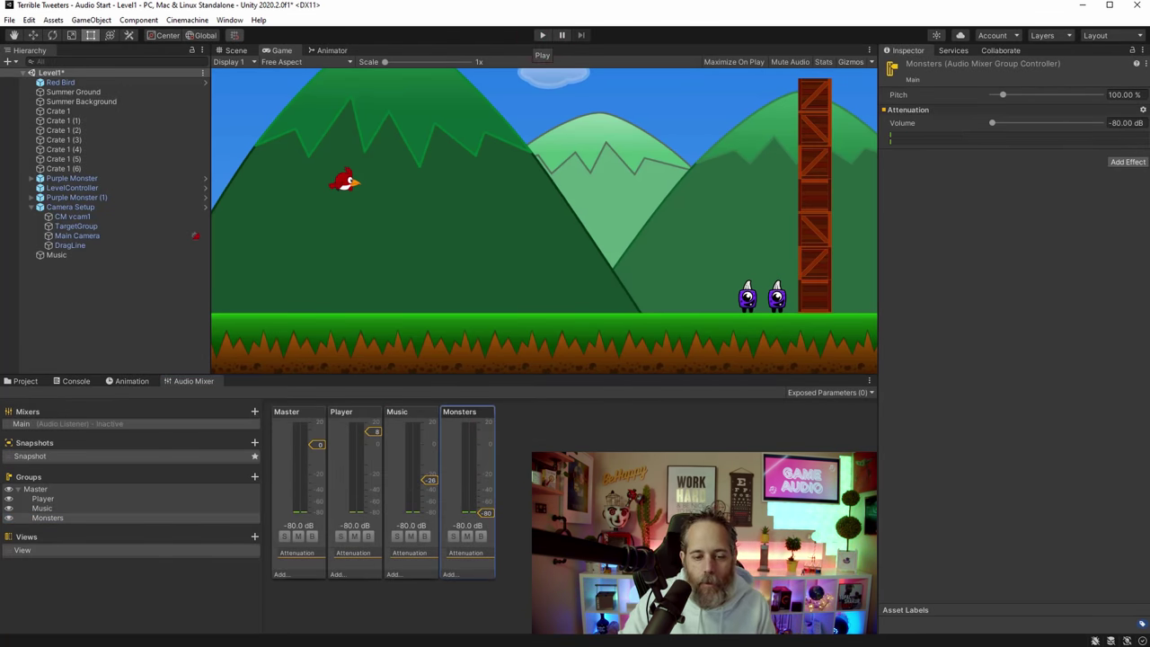
drag(487, 515, 487, 444)
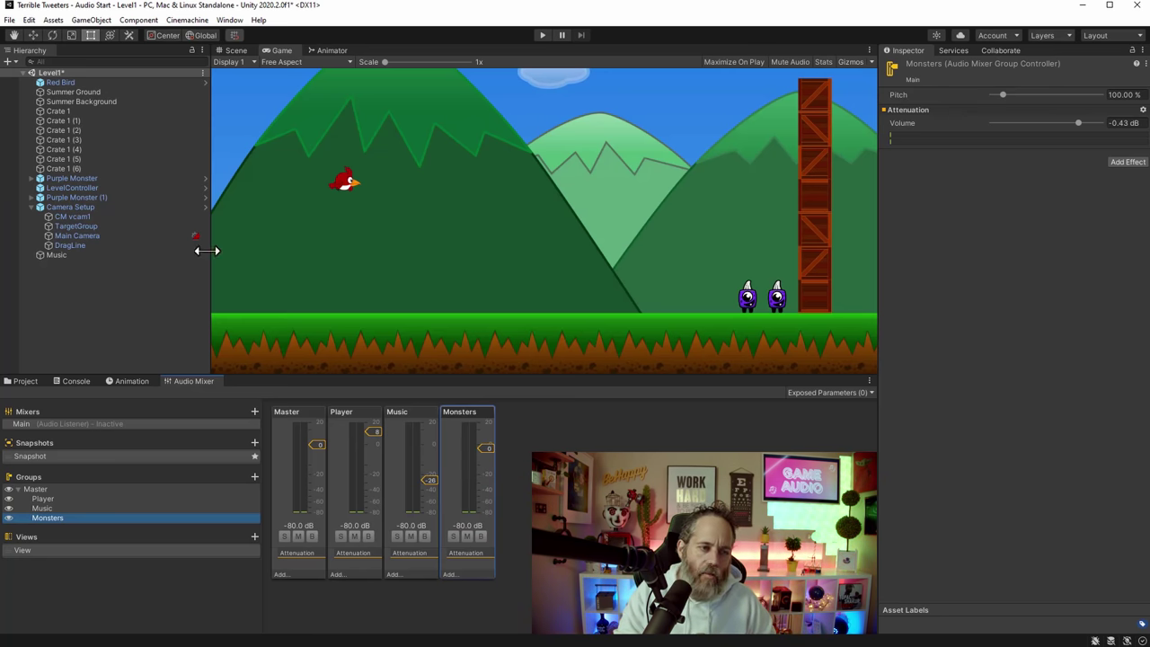
Step: Untick Play On Awake and Loop on Purple Monster's Audio Source, then open Monster.cs
click(84, 178)
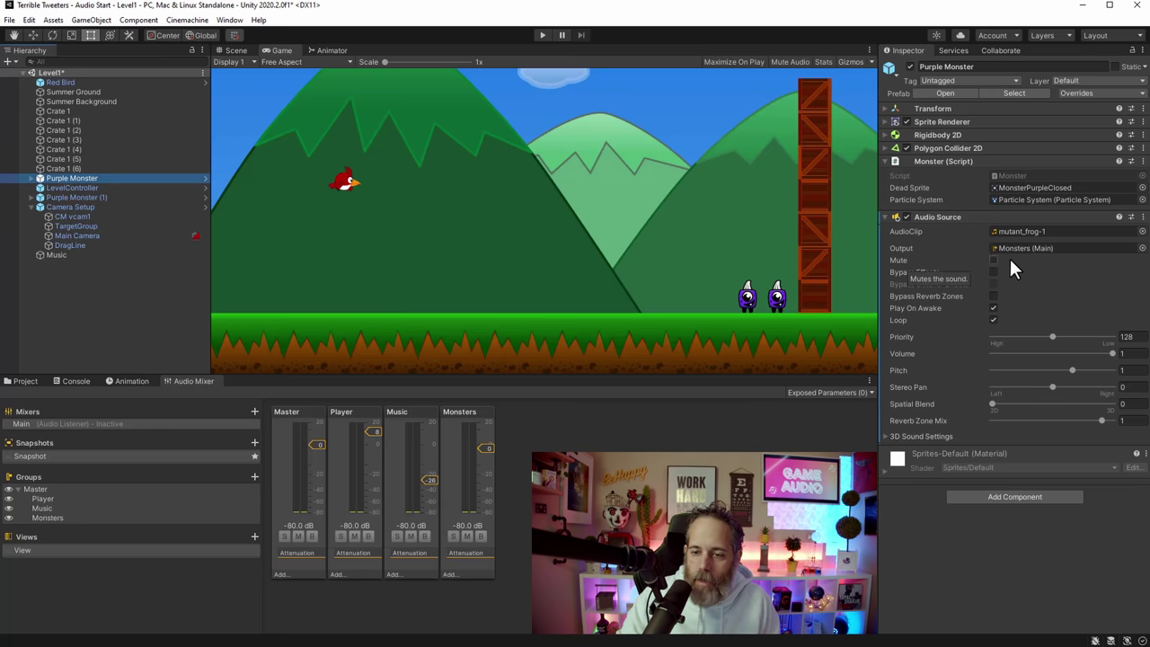
click(994, 309)
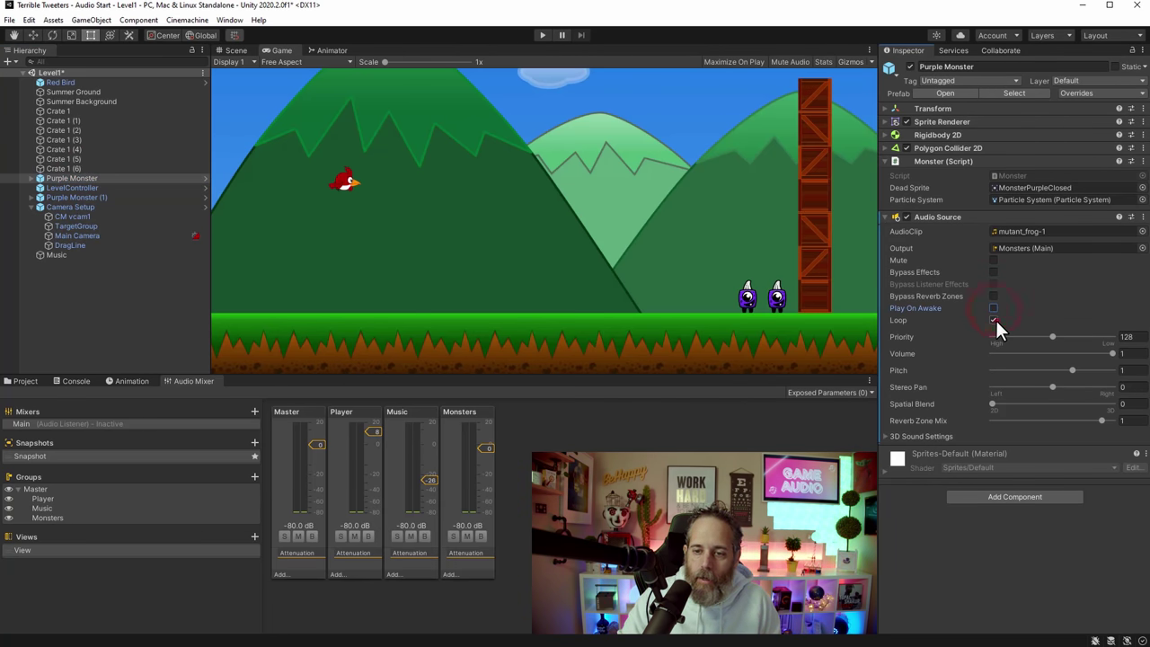
click(995, 320)
click(1060, 181)
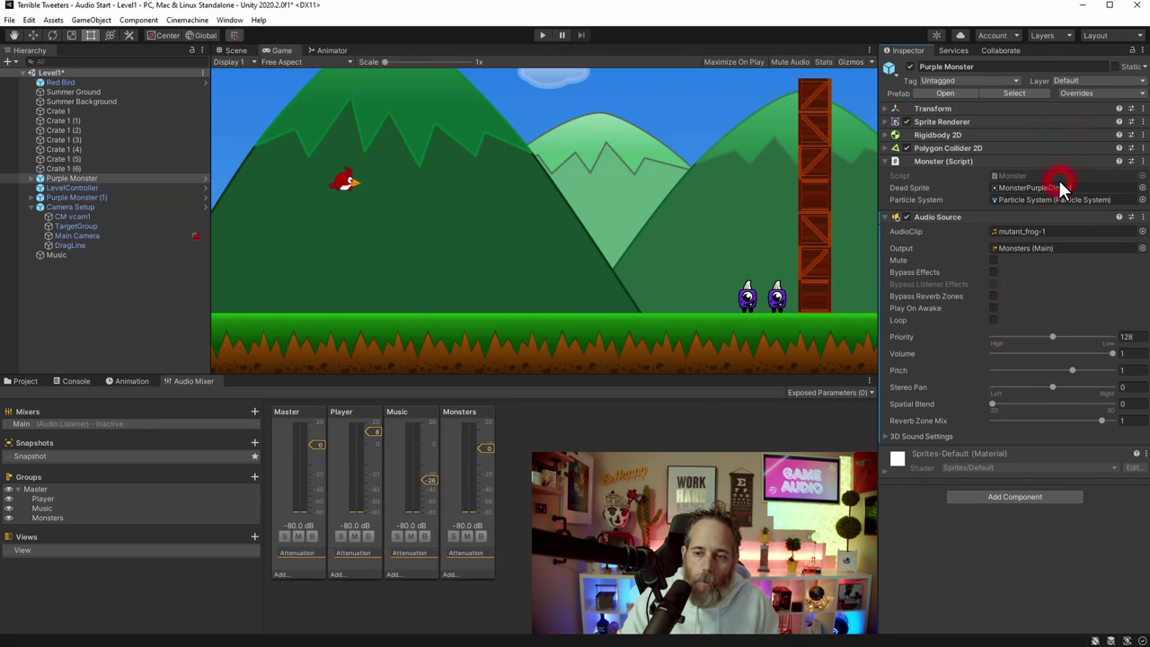
click(1058, 177)
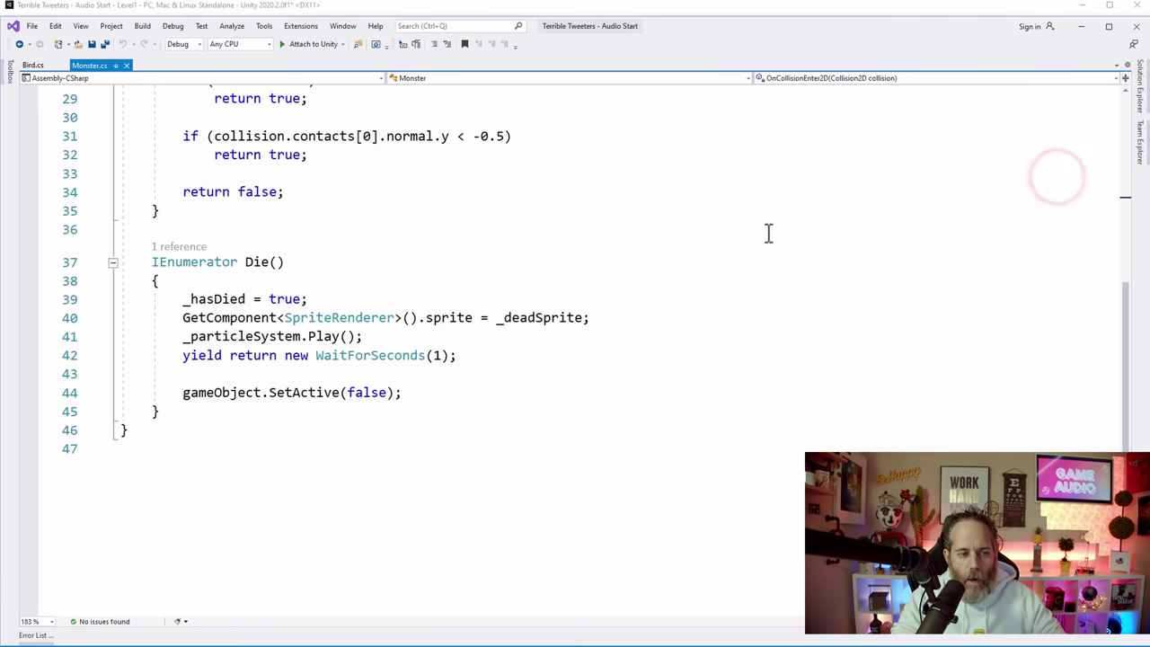
Step: Fold the OnCollisionEnter2D, ShouldDieFromCollision and Die method bodies in Monster.cs
ctrl+scroll(756, 234, down, 8)
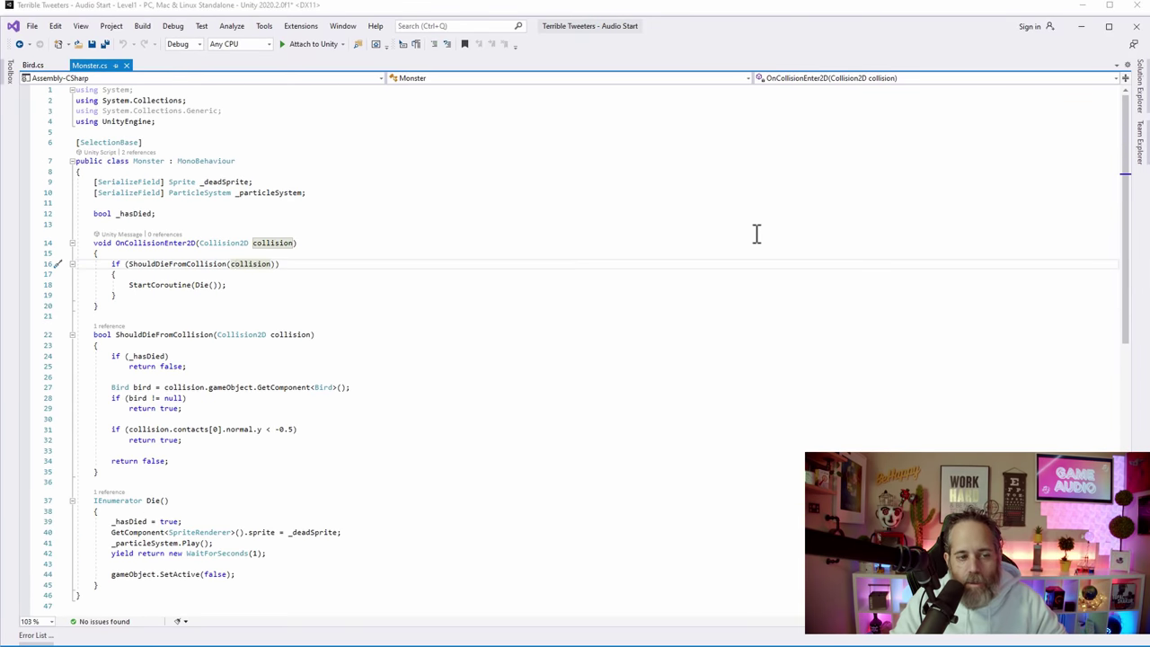
mouse_move(140, 250)
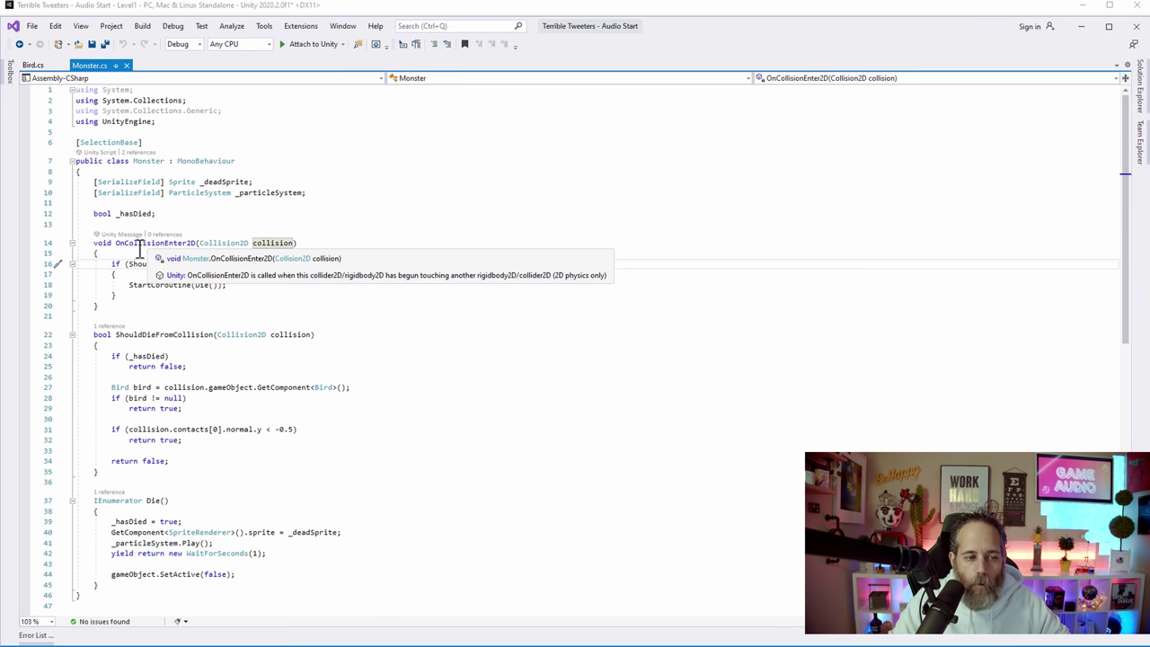
click(401, 227)
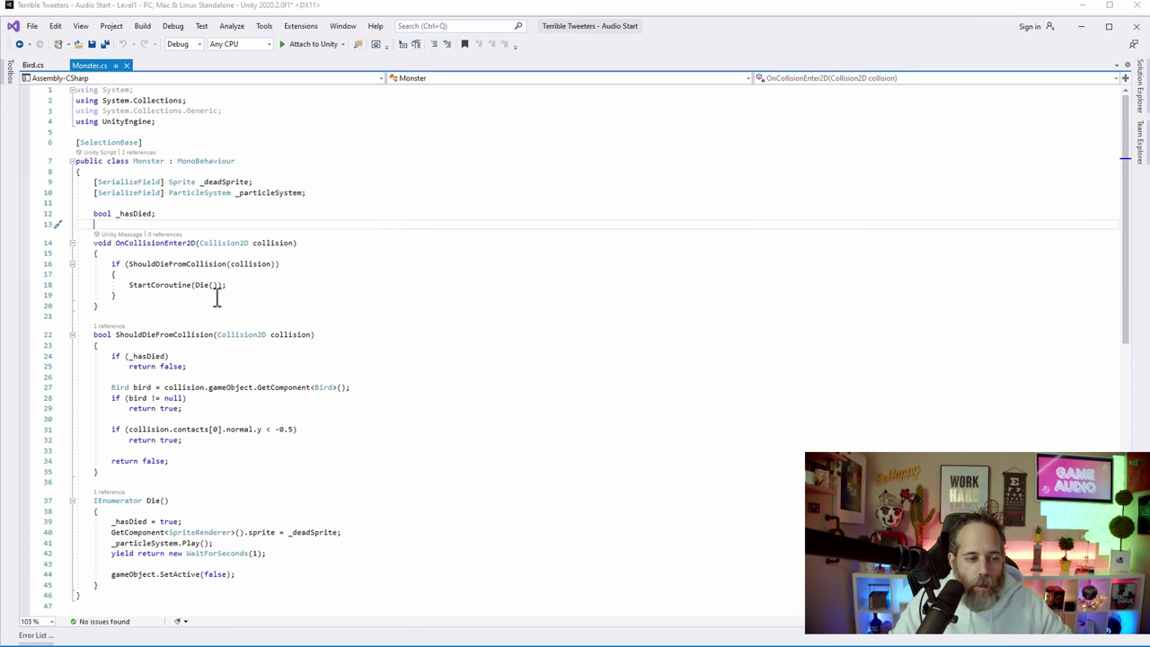
ctrl+scroll(215, 297, up, 7)
scroll(256, 325, down, 4)
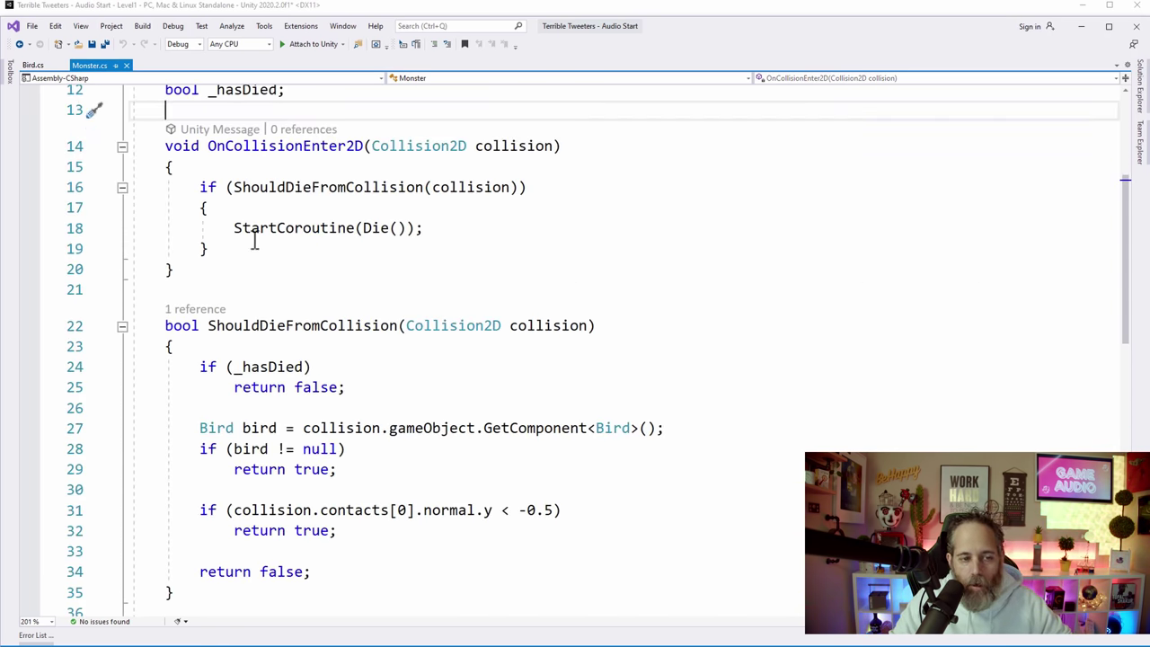
scroll(366, 274, down, 4)
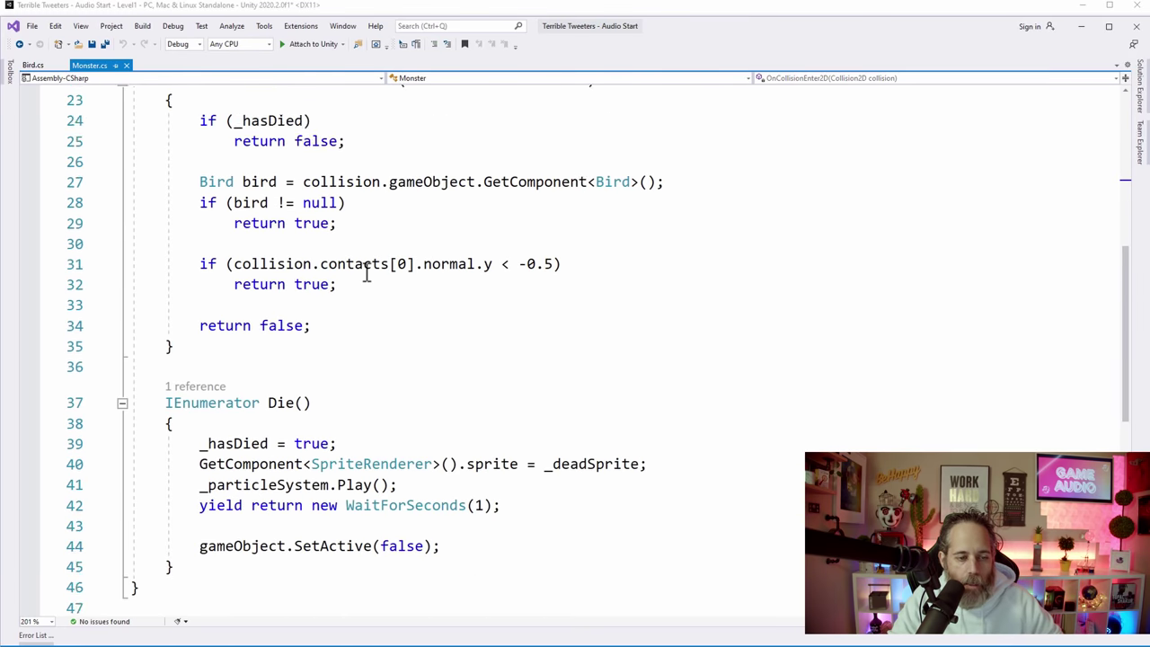
scroll(367, 274, down, 4)
scroll(367, 271, up, 9)
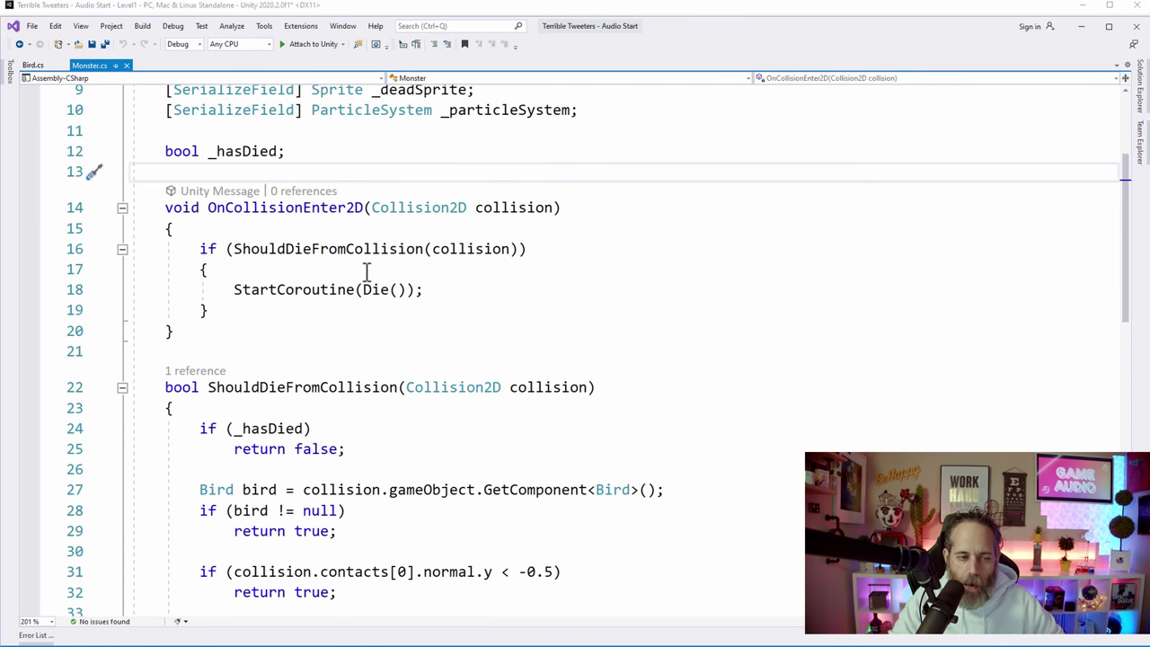
ctrl+scroll(367, 271, down, 5)
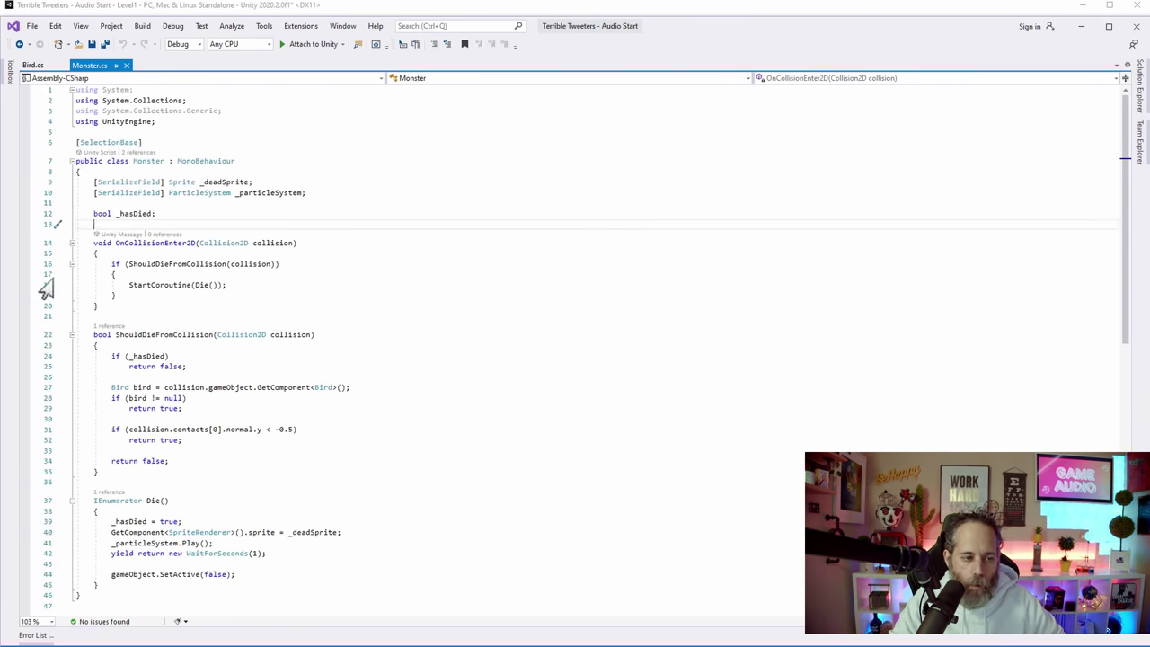
click(72, 243)
click(72, 272)
click(72, 301)
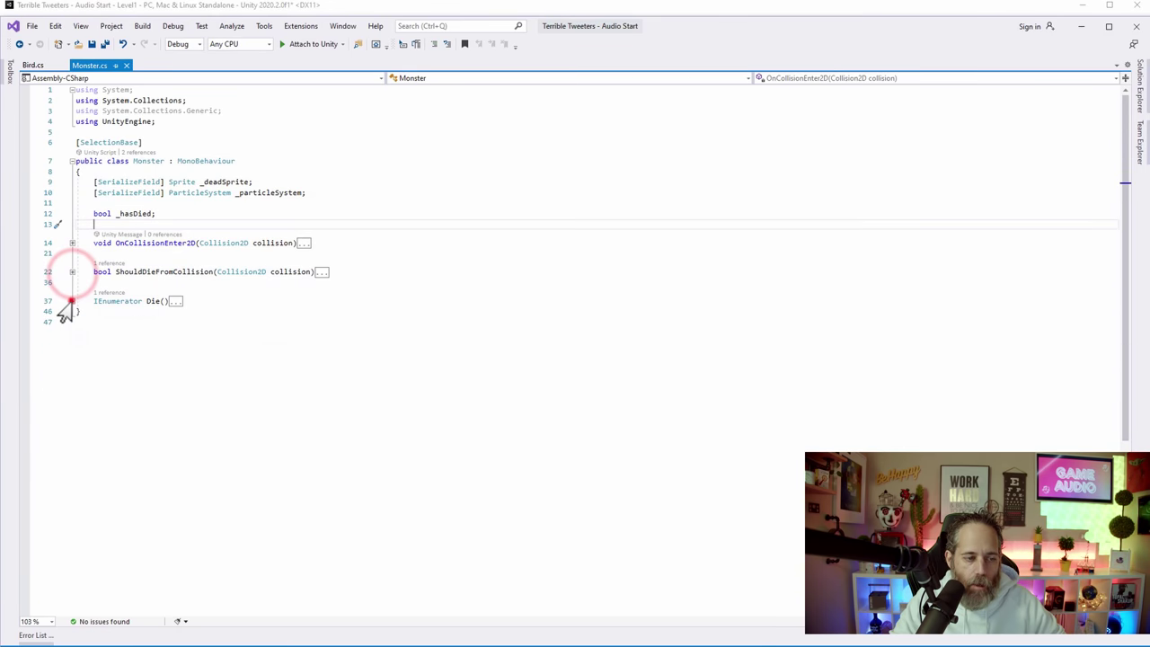
Step: Insert a blank line below the _hasDied field
click(187, 213)
ctrl+scroll(205, 259, up, 6)
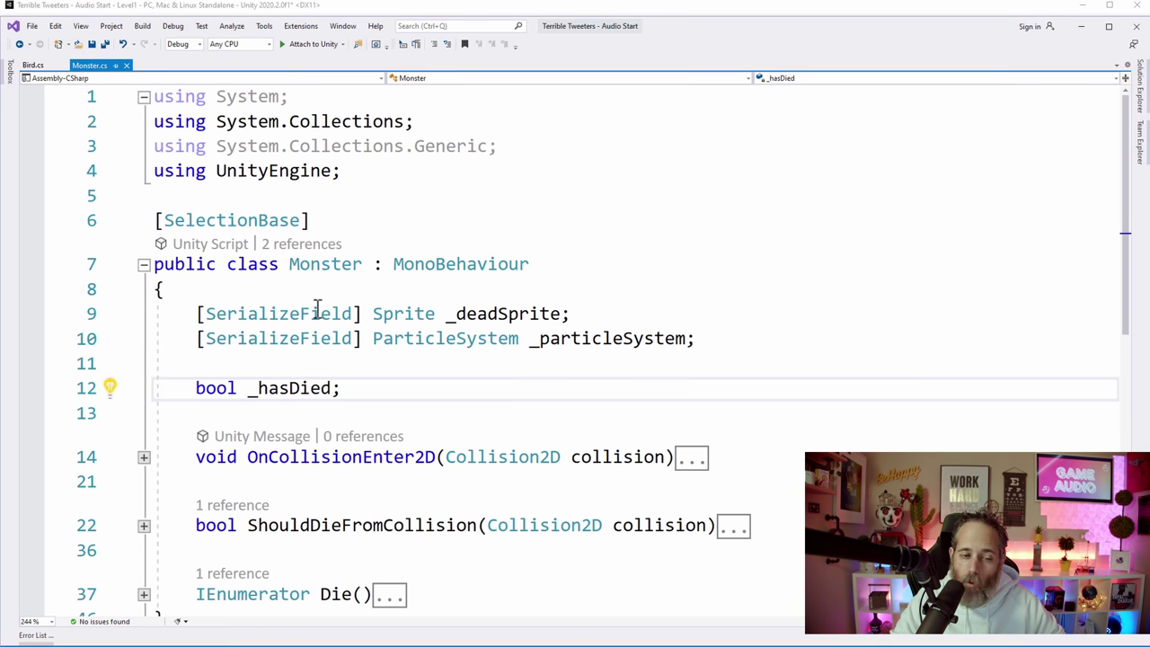
key(Return)
key(Return)
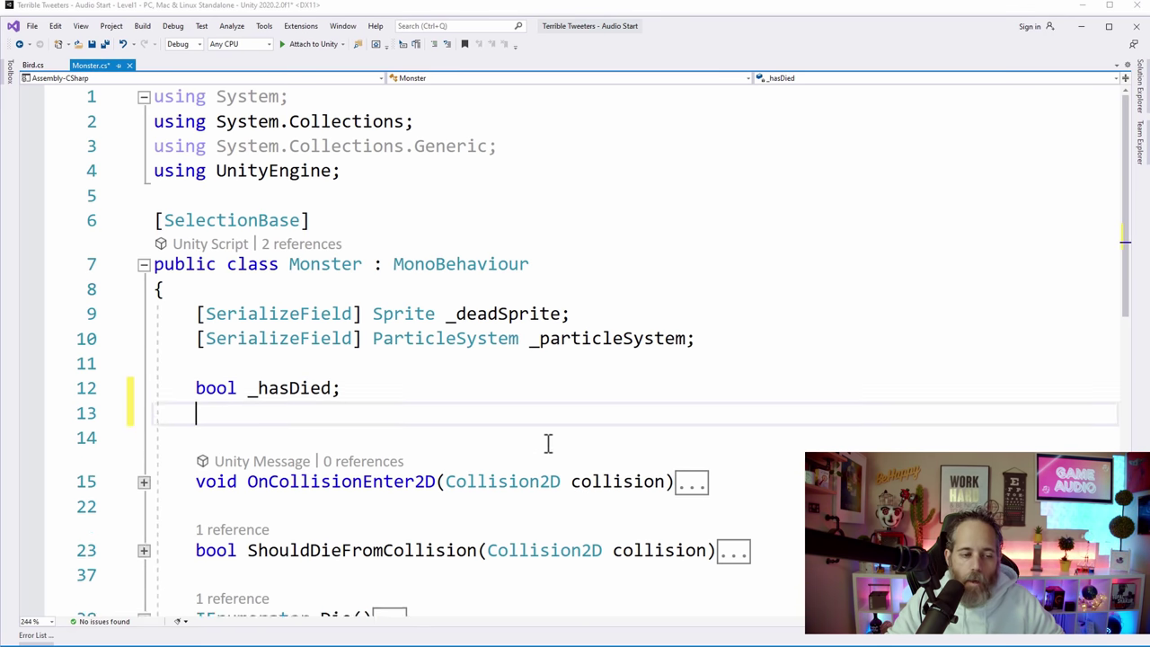
scroll(548, 442, down, 1)
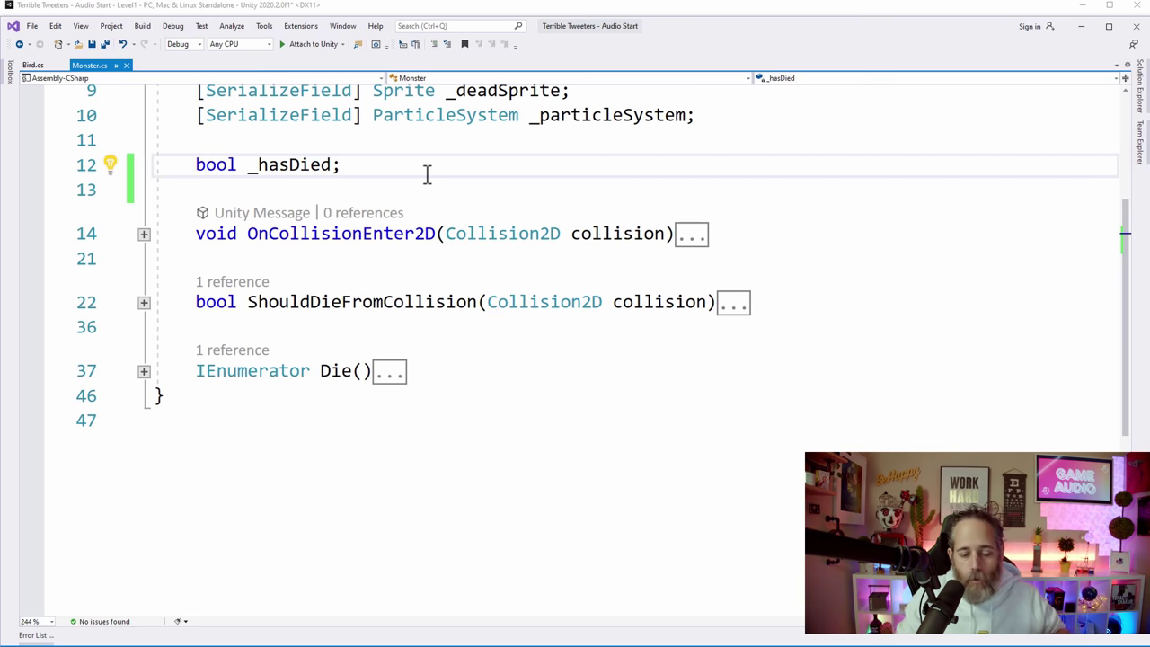
Step: Declare an empty IEnumerator Start() method with braces
key(Return)
key(Return)
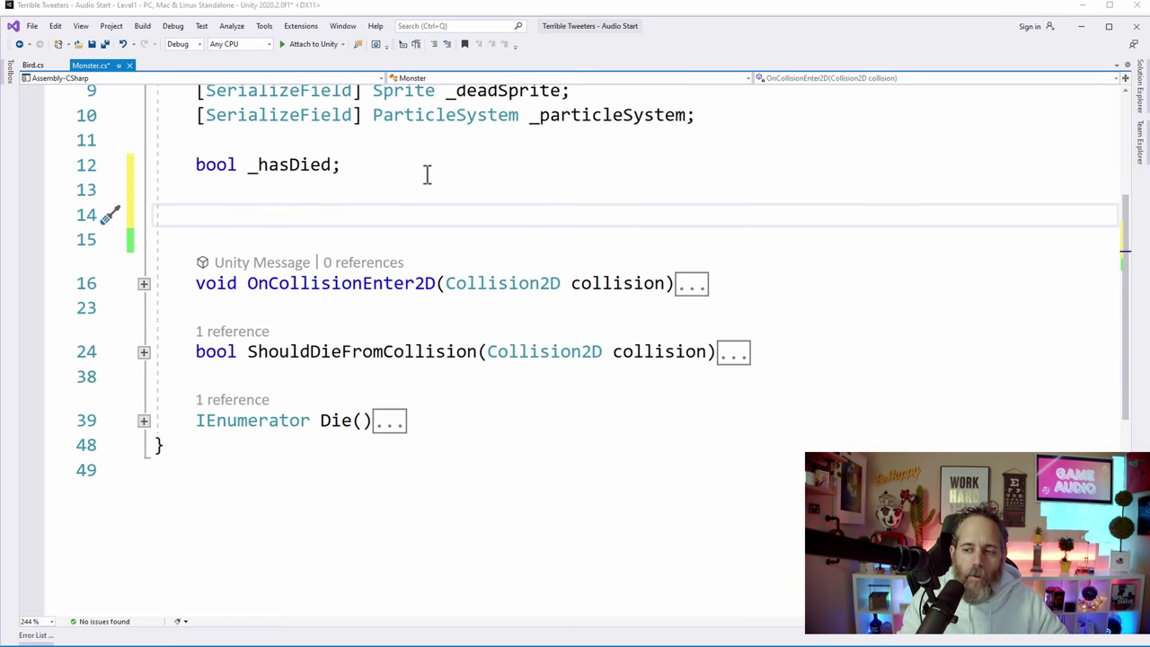
text(IEN)
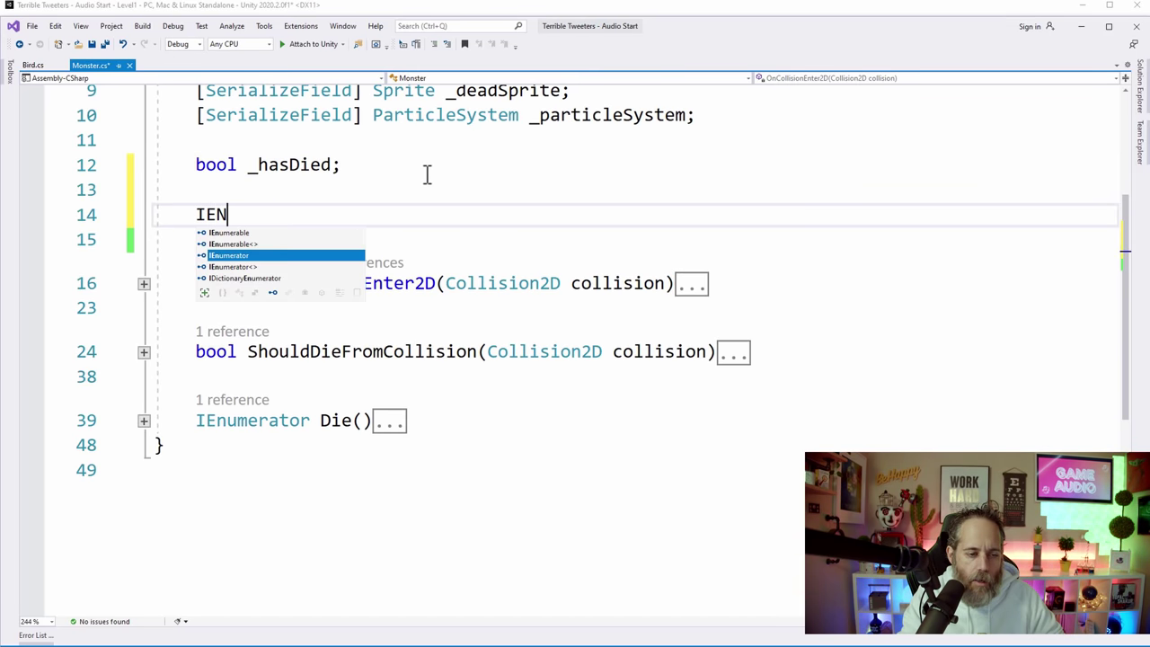
text(um)
key(Tab)
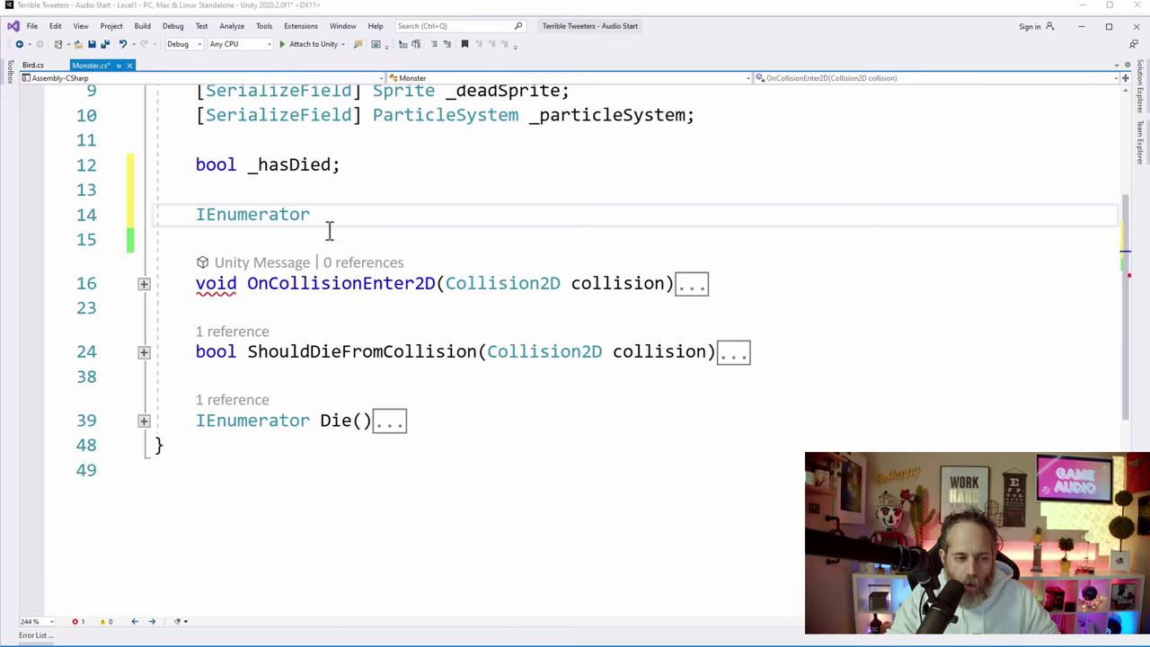
scroll(331, 239, up, 3)
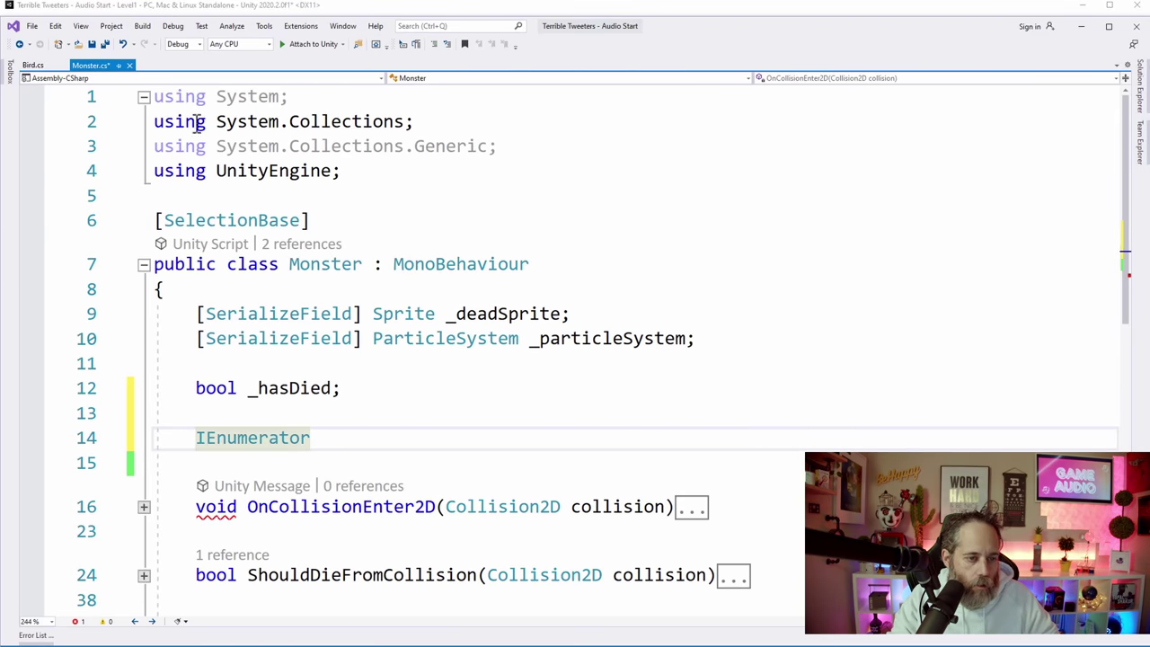
scroll(333, 386, down, 1)
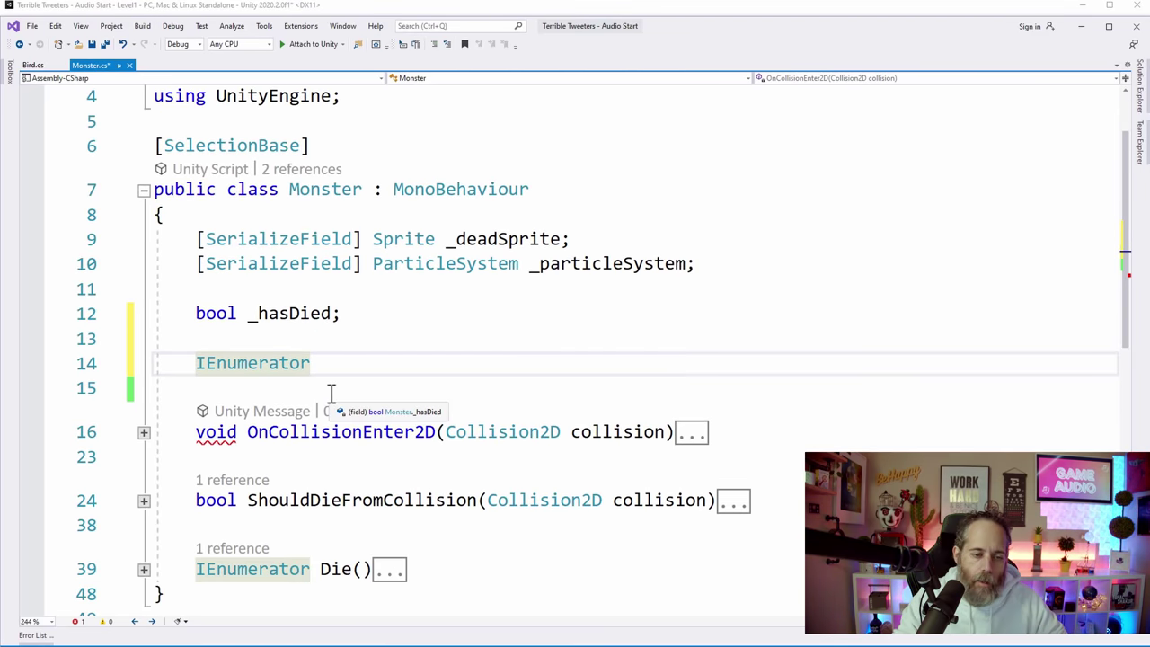
text(Start())
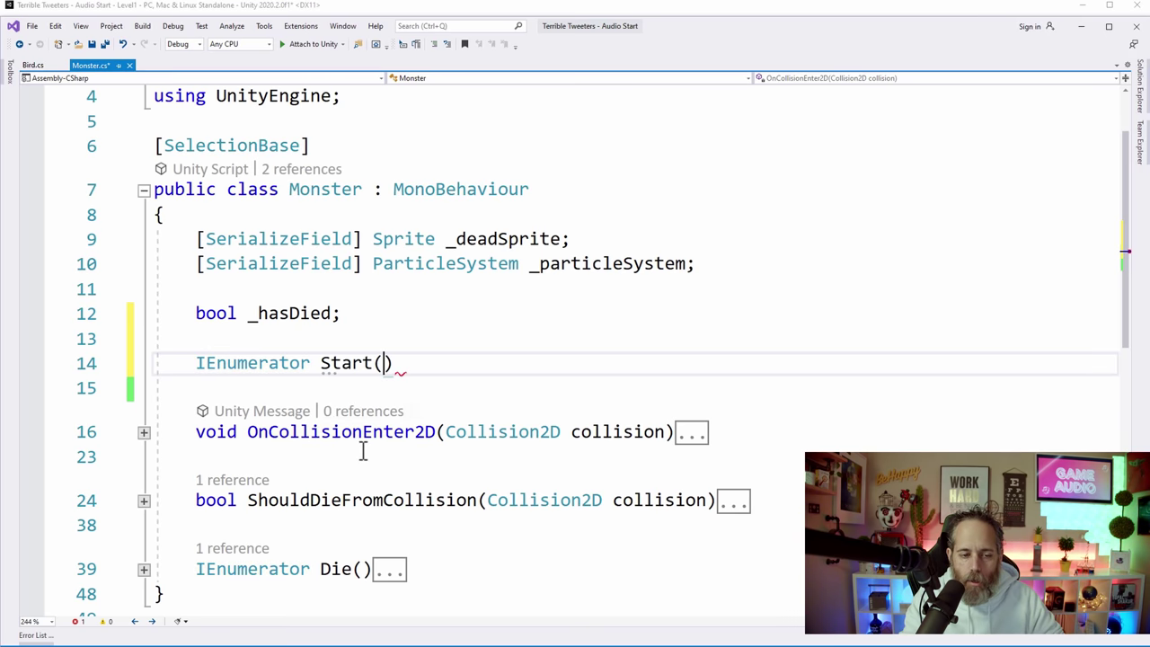
key(Return)
text({)
key(Return)
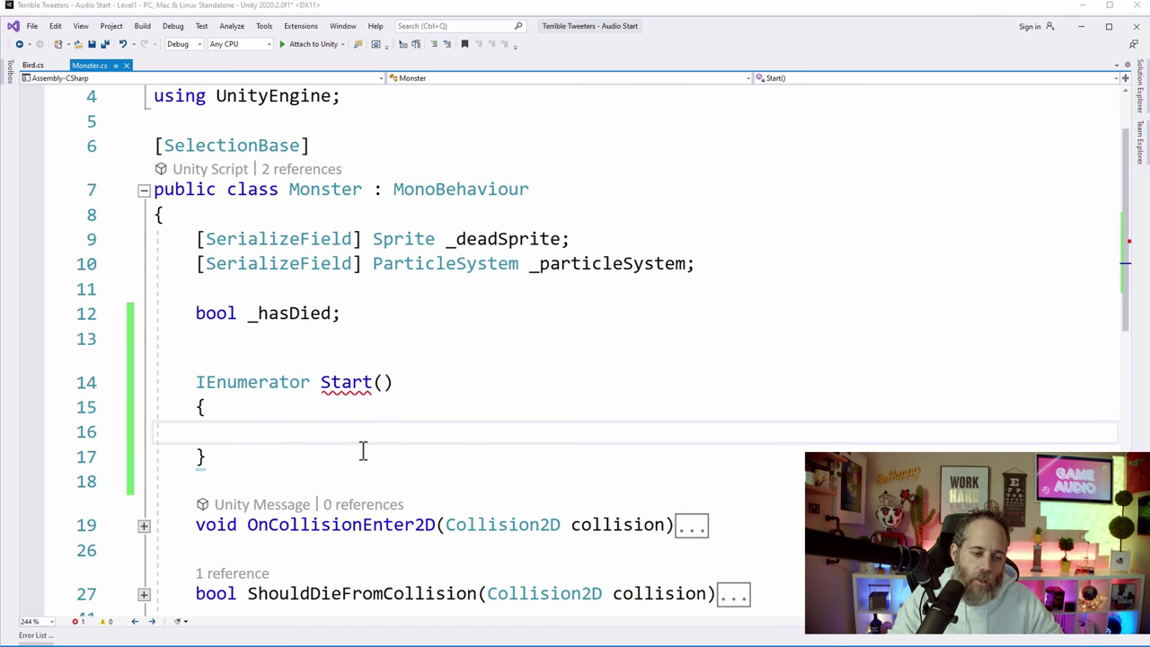
scroll(363, 450, down, 1)
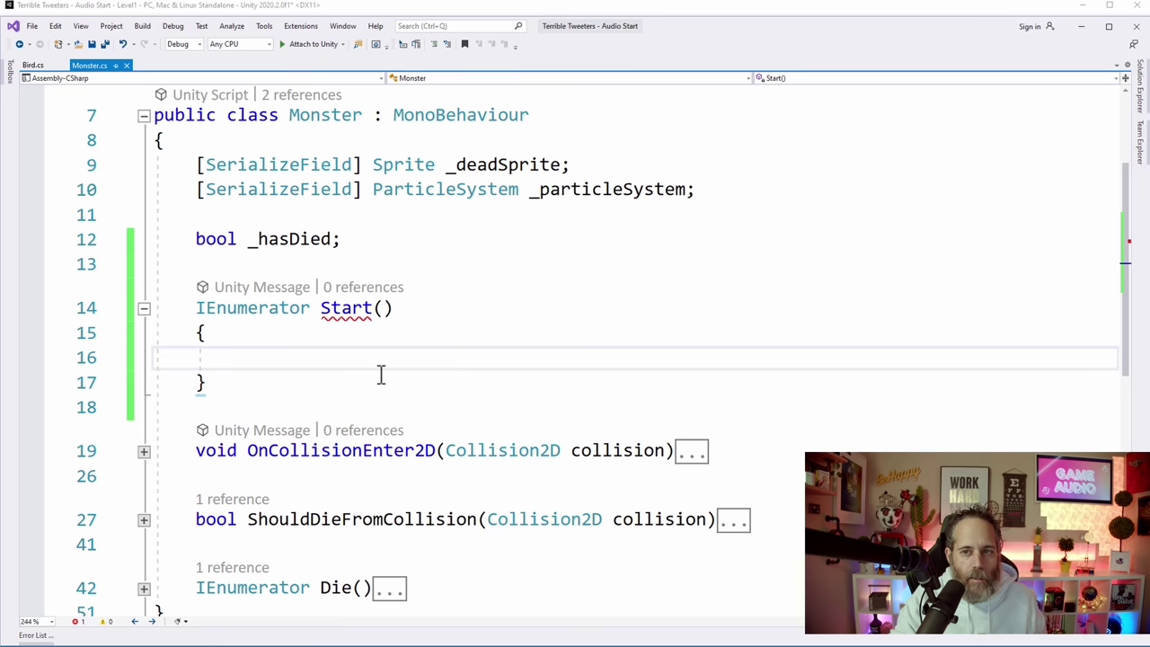
Step: Add 'yield return new WaitForSeconds(delay);' and generate delay as a local float via Quick Actions
mouse_move(376, 307)
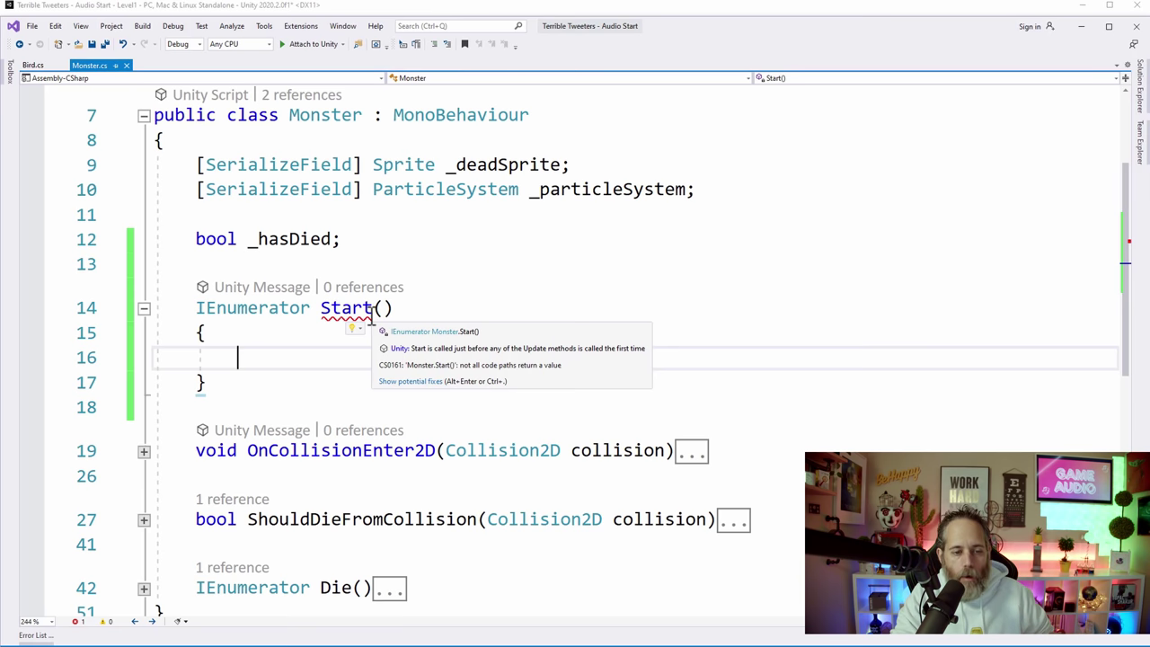
mouse_move(339, 318)
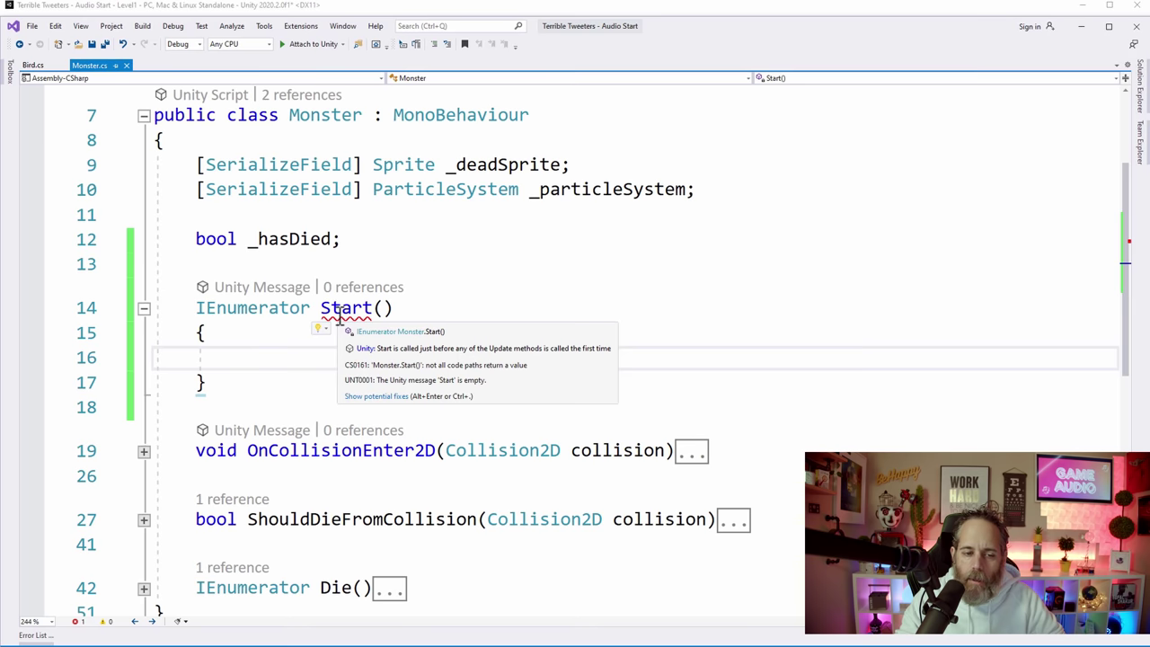
mouse_move(380, 461)
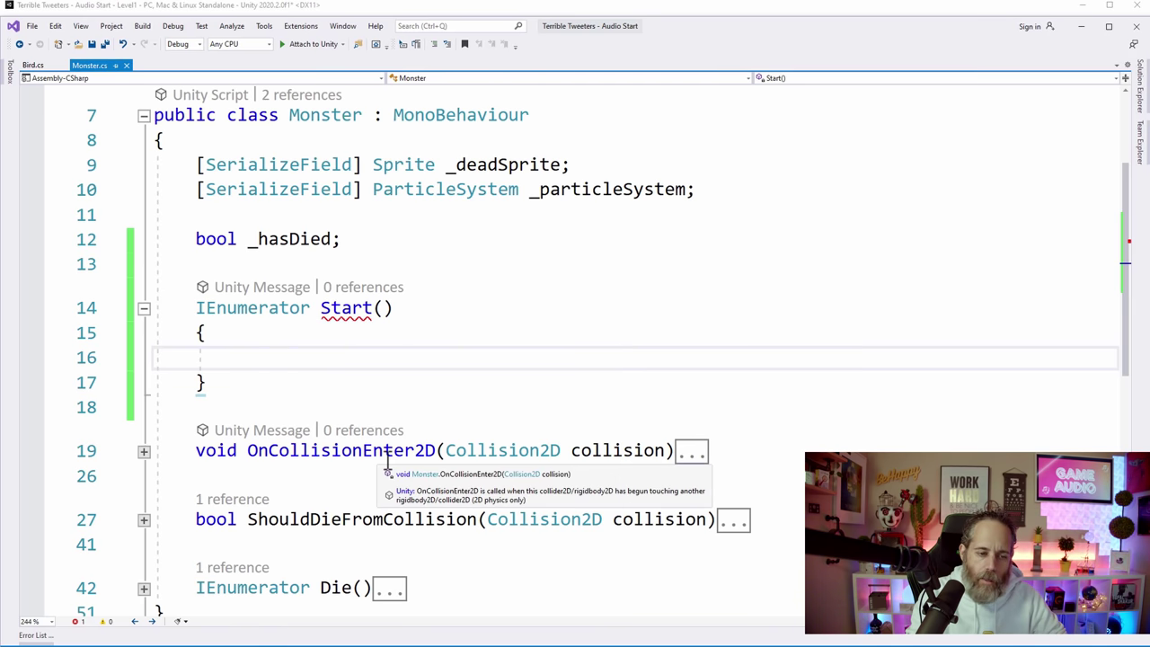
text(yield return )
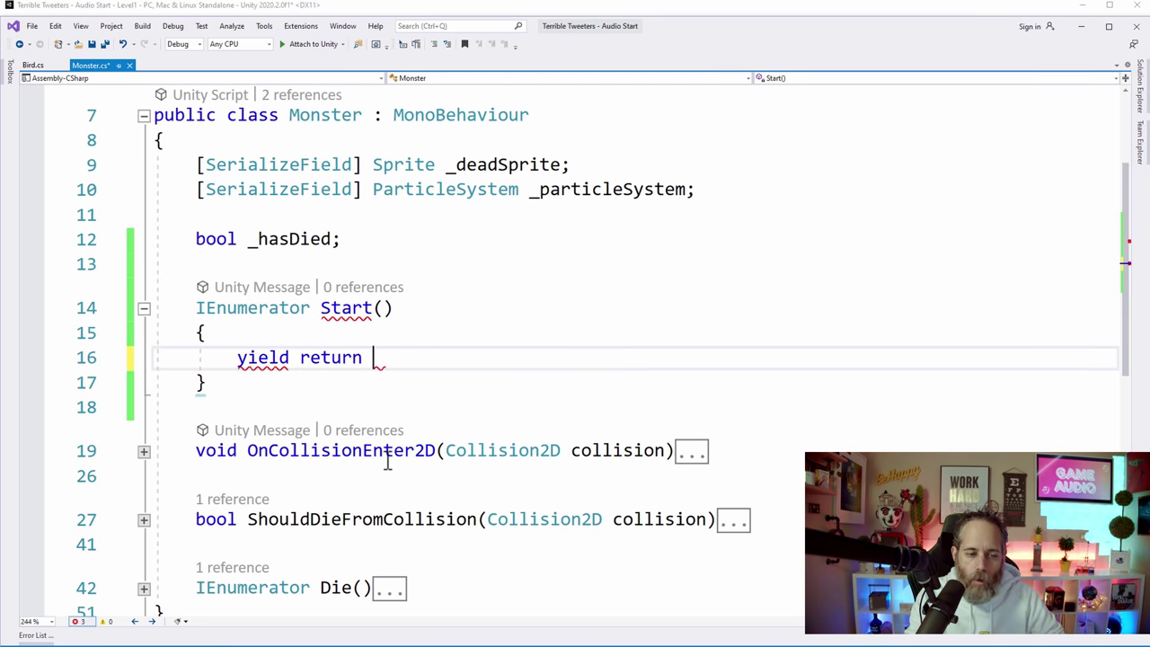
text(new wait)
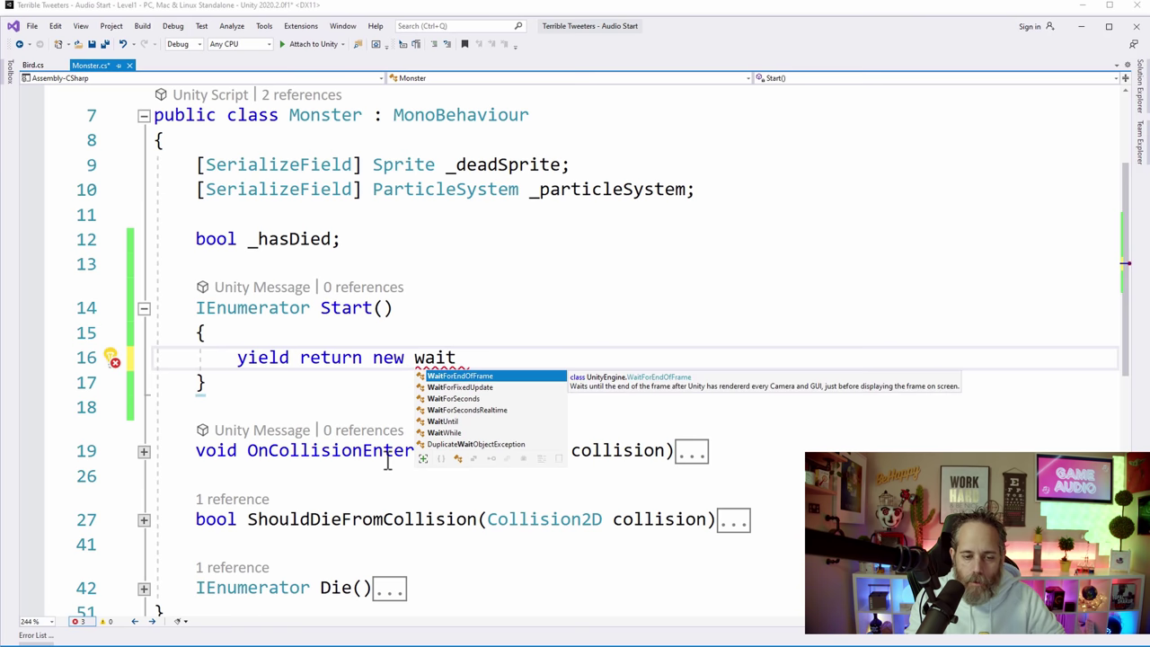
key(Down)
key(Down)
key(Tab)
text(()
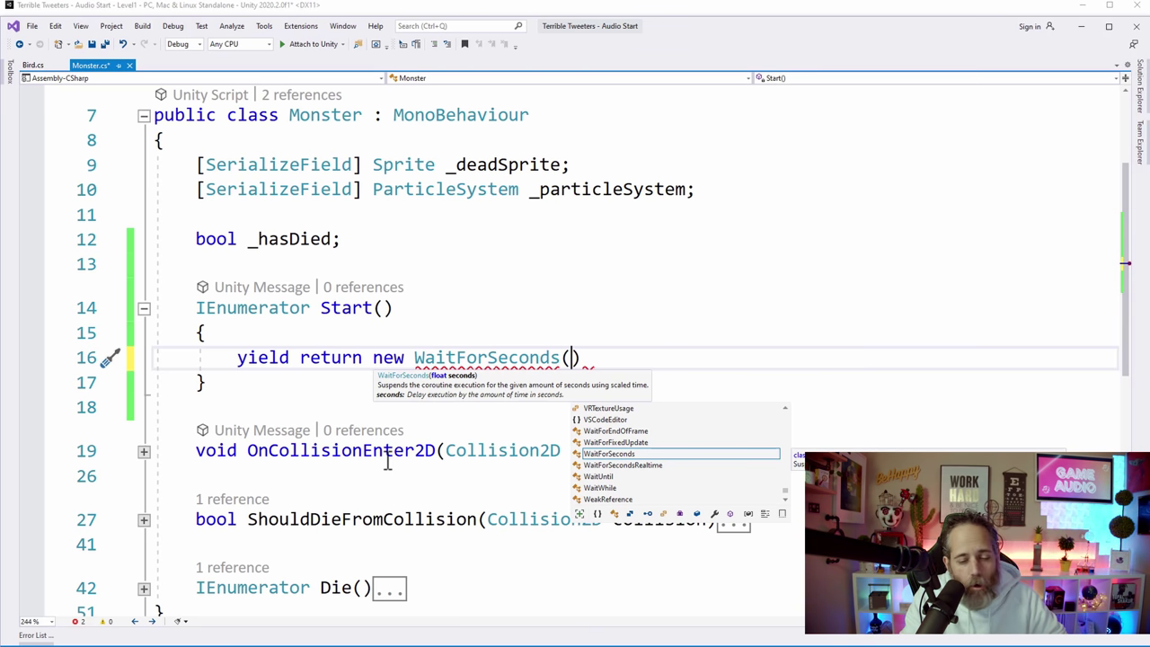
text(delay))
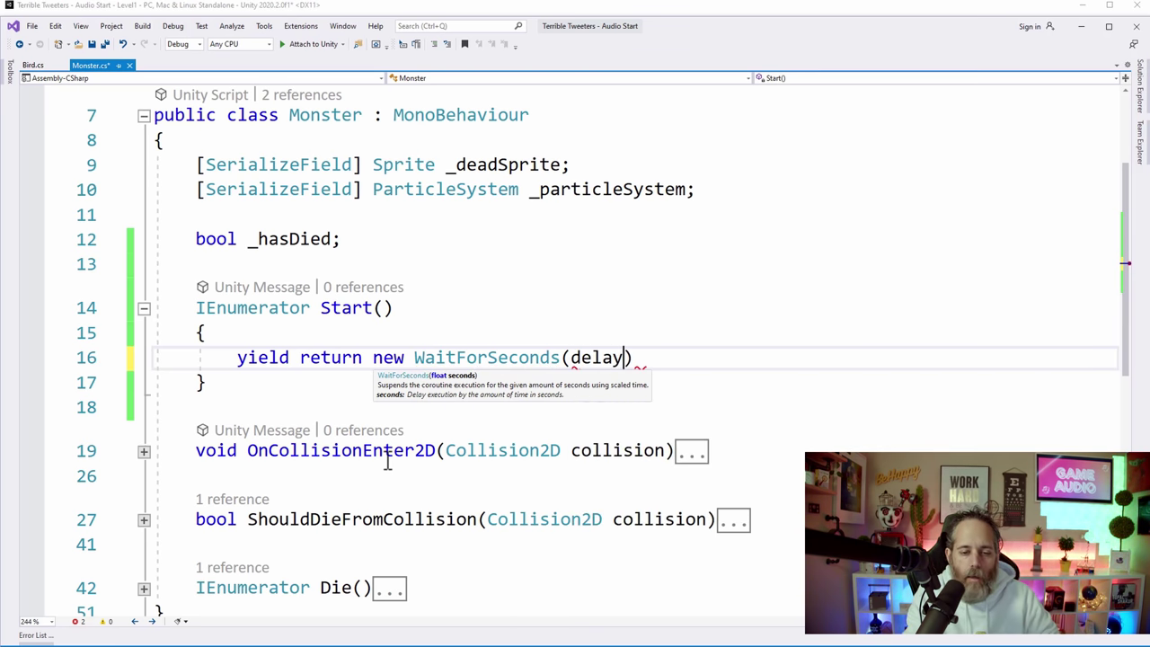
text(;)
key(Left)
key(Left)
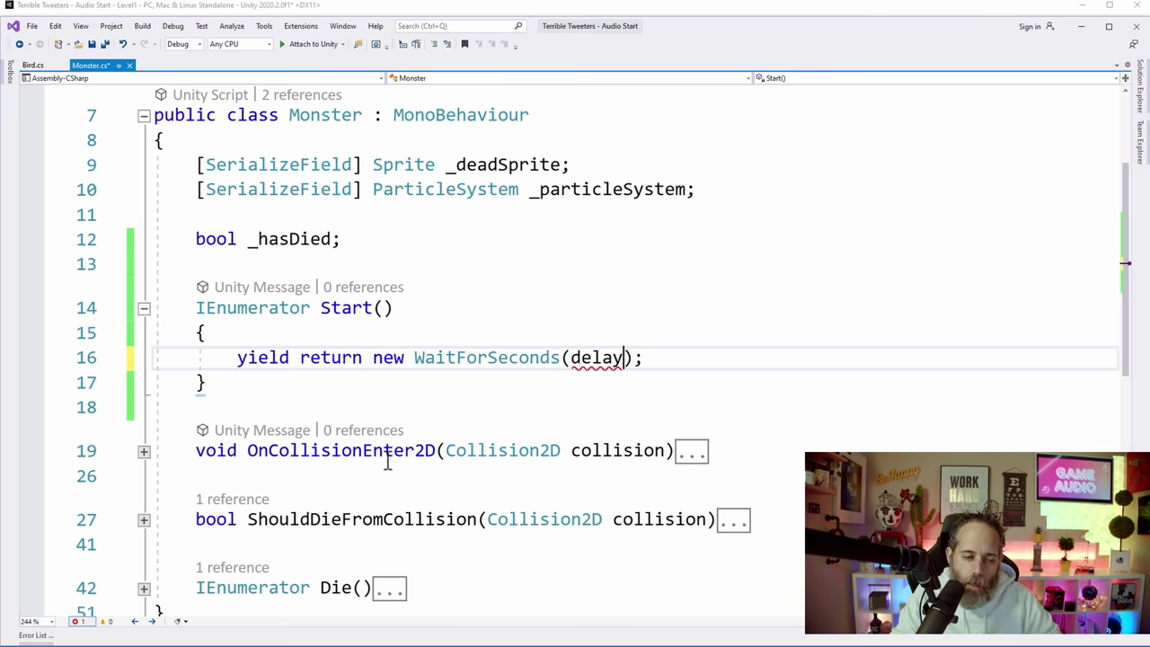
key(ctrl+period)
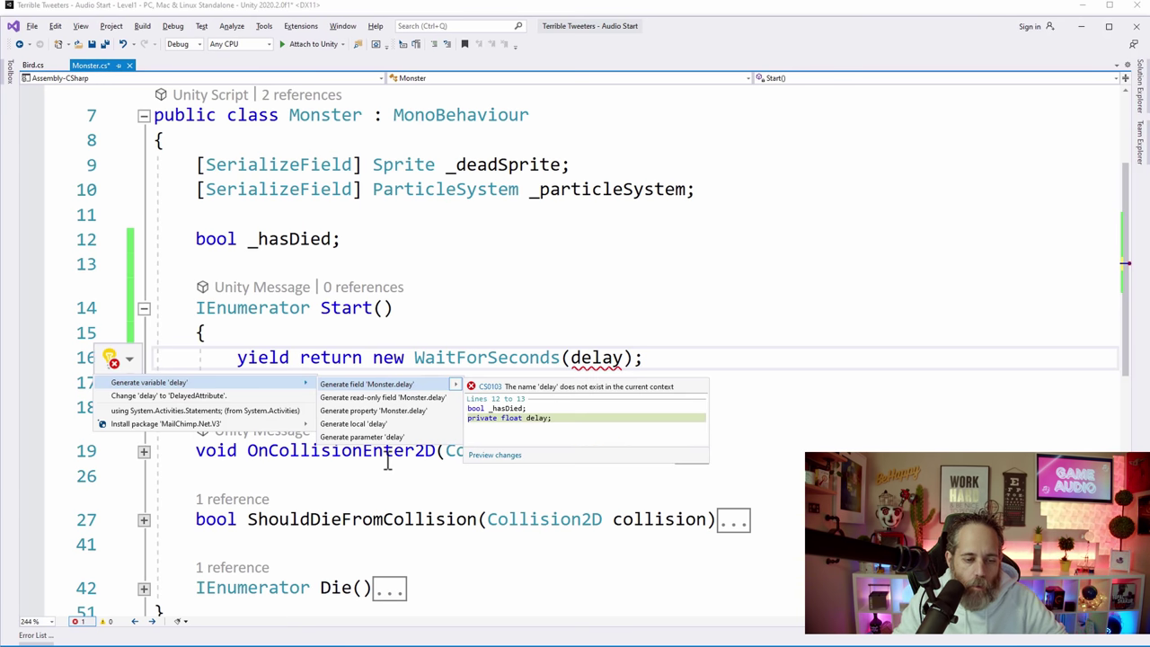
key(Down)
key(Down)
key(Down)
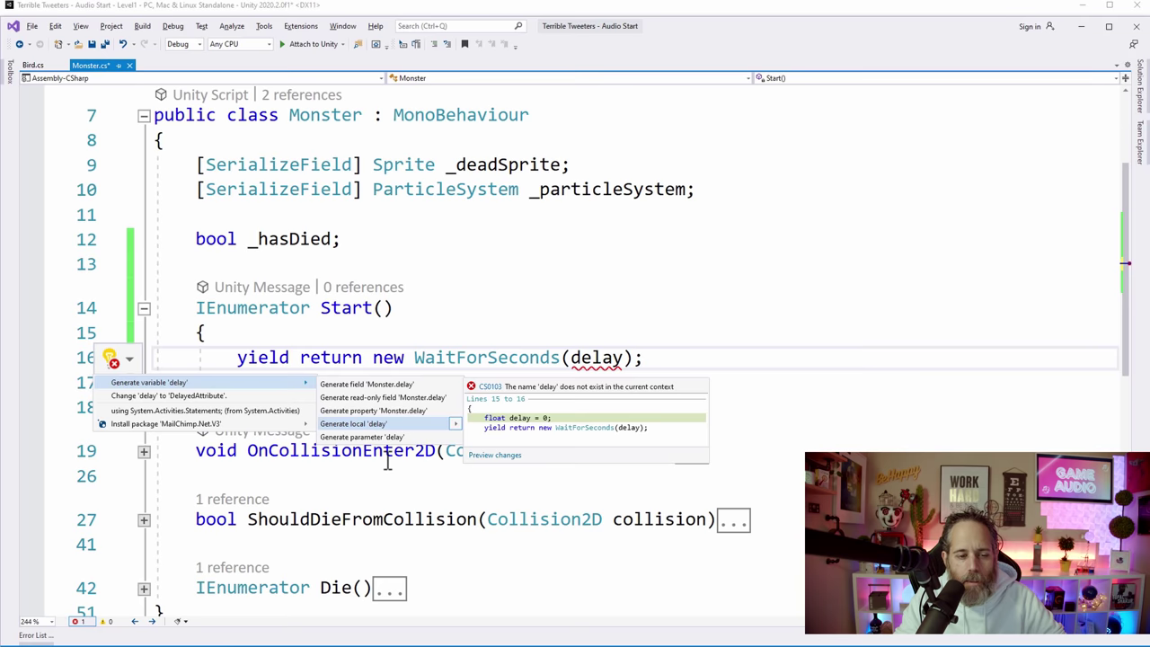
key(Return)
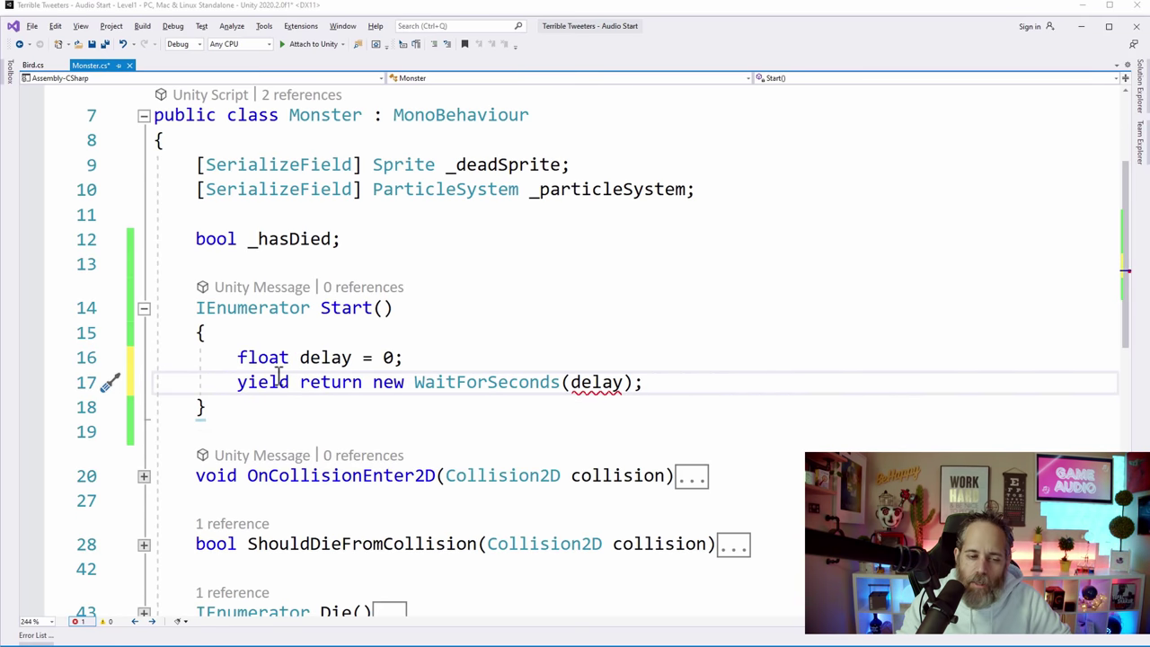
Step: Replace the delay's 0 value with UnityEngine.Random.Range
click(382, 357)
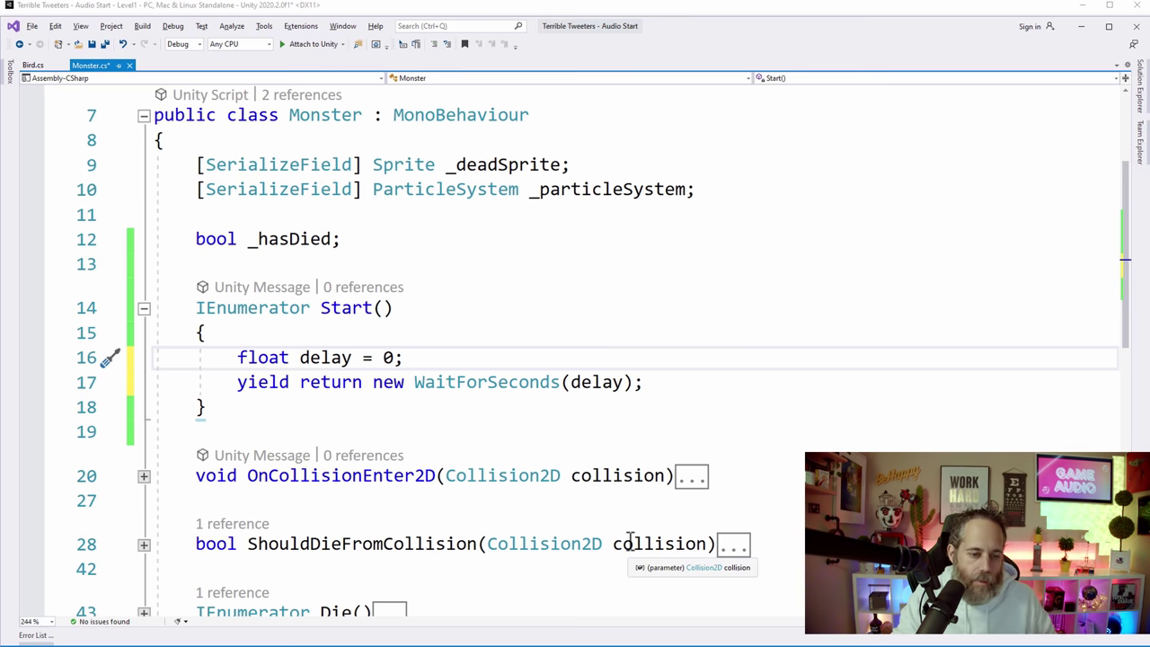
key(Delete)
text(Random.)
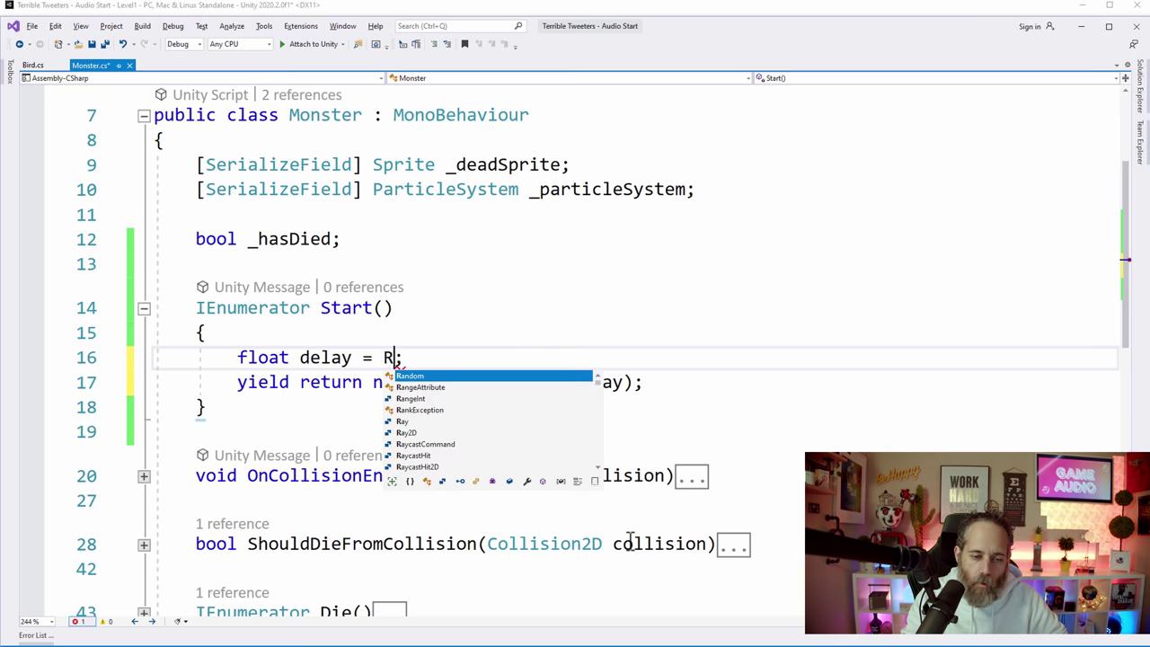
text(Range)
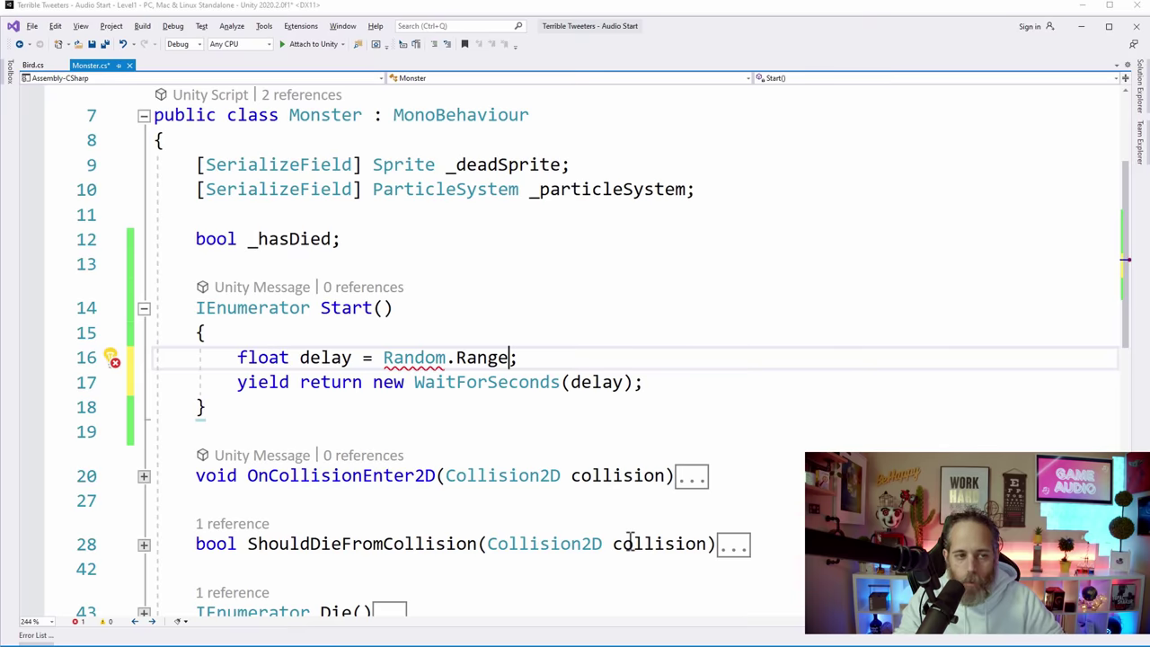
scroll(629, 537, up, 2)
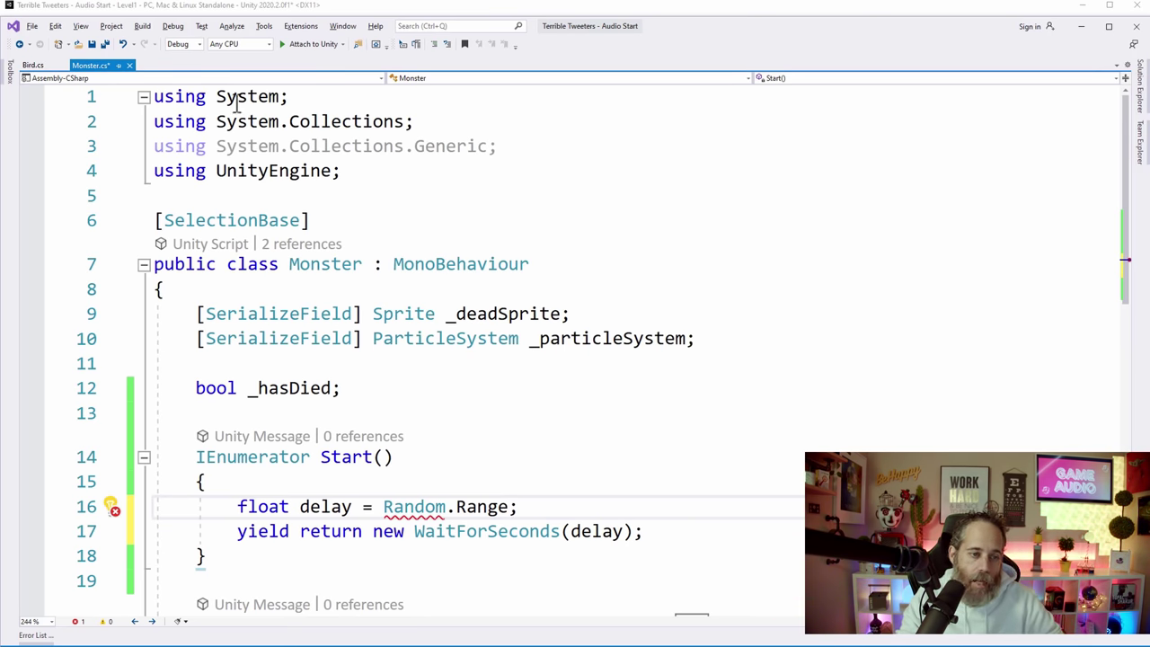
click(384, 506)
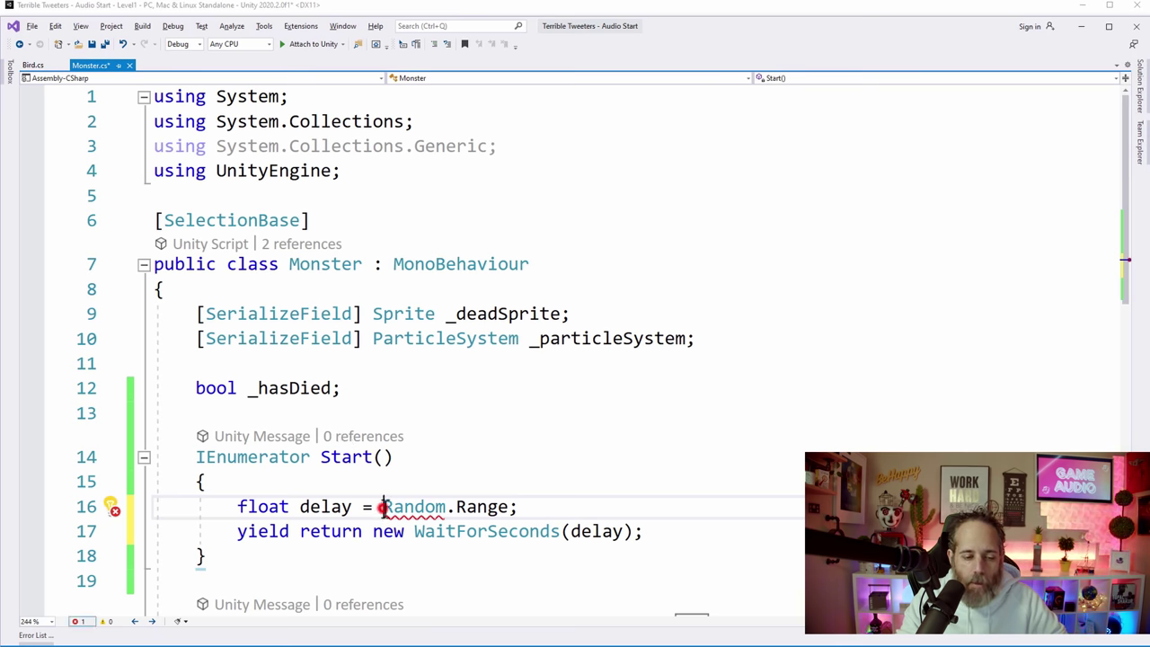
text(UnityEngine.)
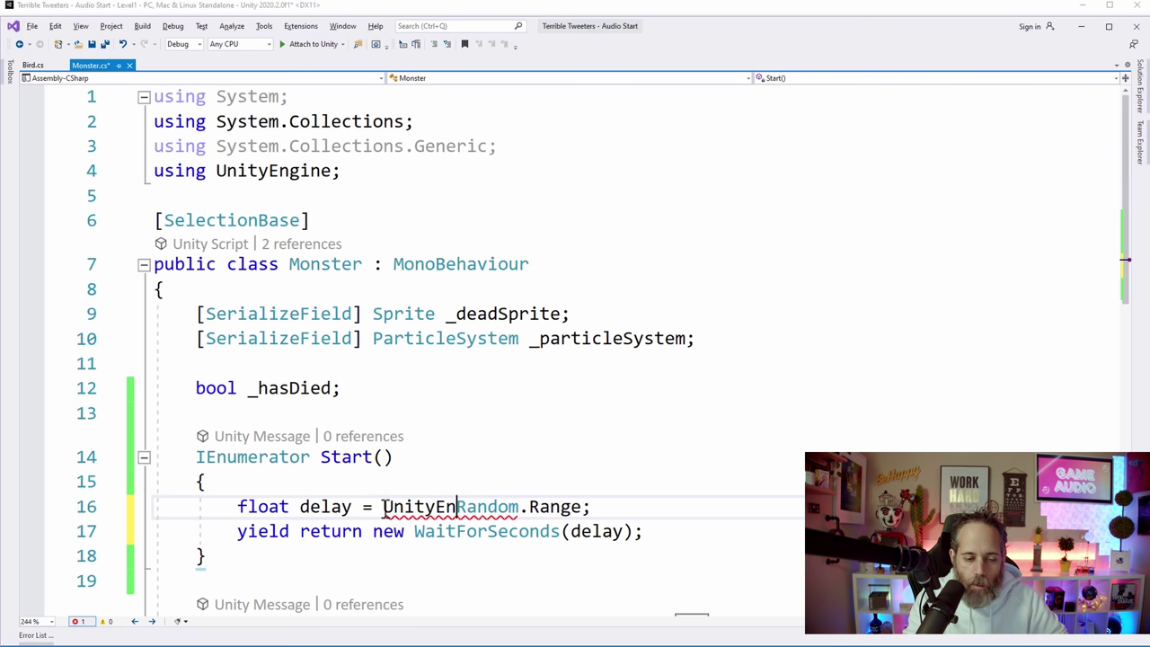
Step: Comment out the using System line
click(526, 409)
scroll(534, 436, down, 1)
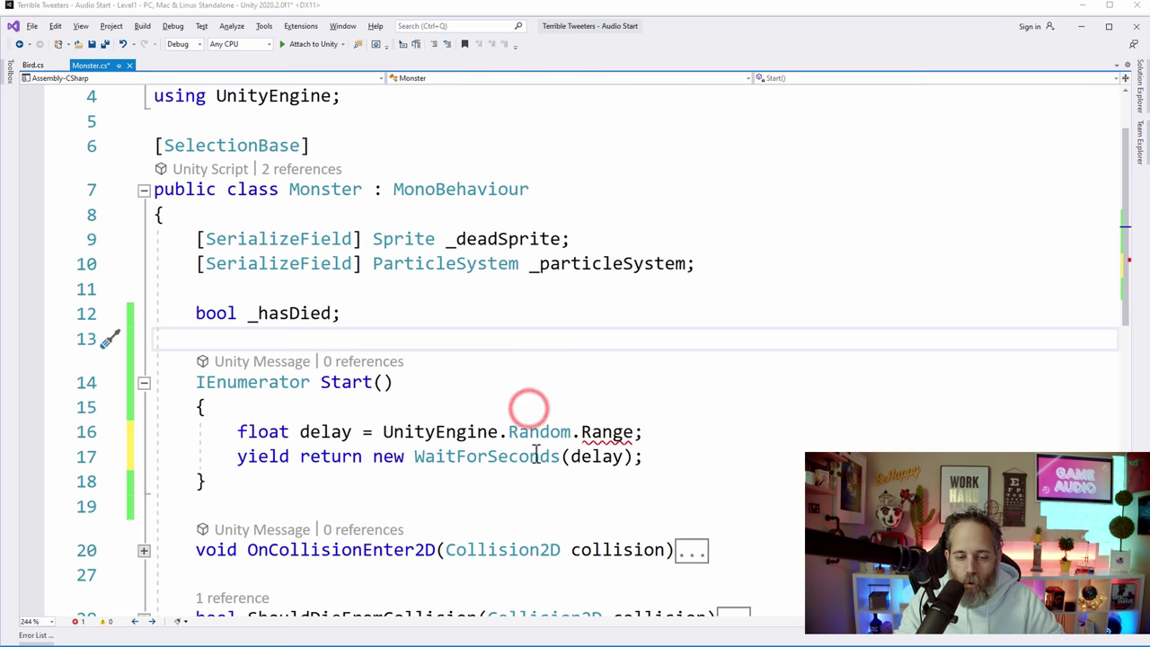
scroll(540, 395, up, 1)
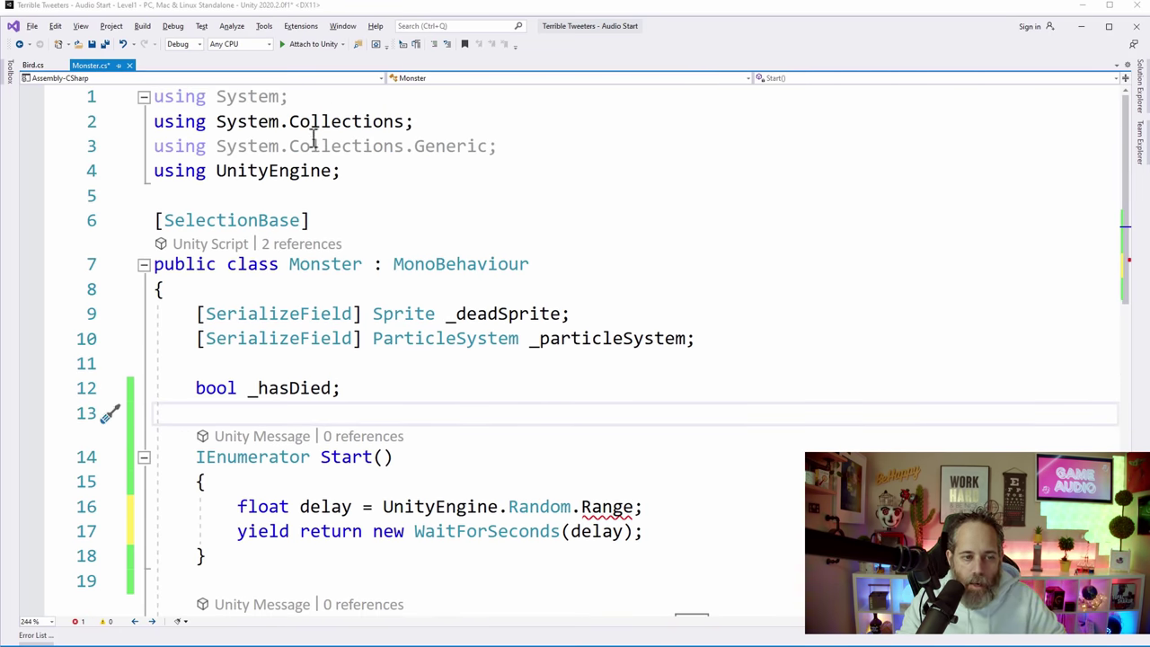
click(290, 95)
mouse_move(293, 94)
key(Home)
text(//)
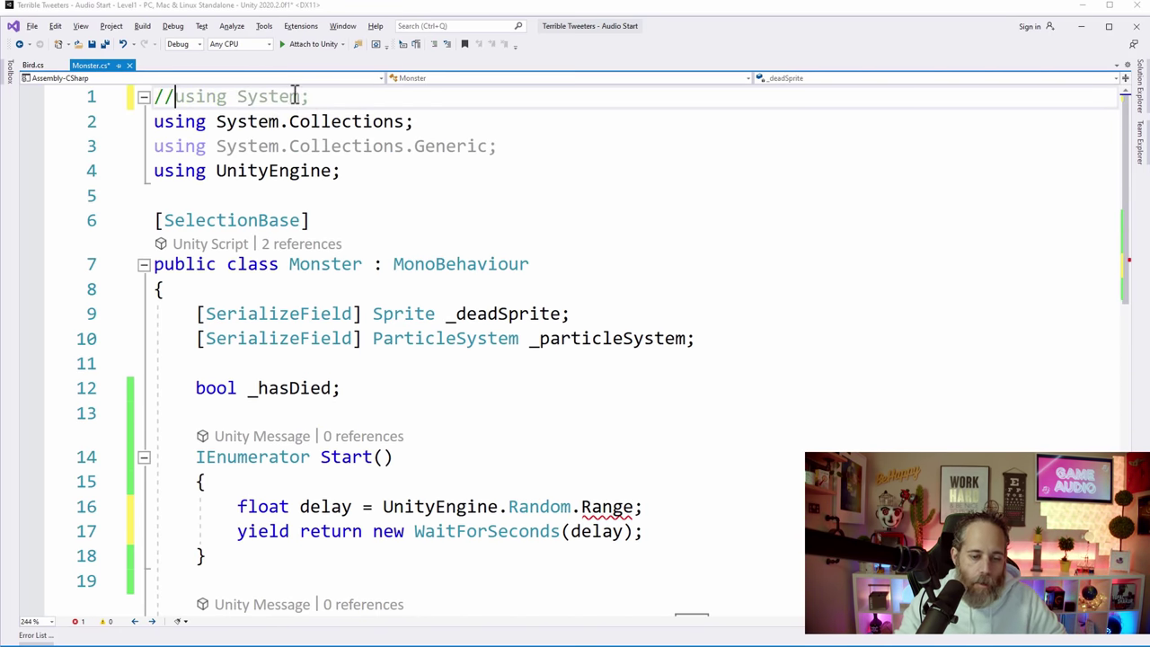
Step: Try removing the UnityEngine qualifier, restore it, and uncomment using System
click(478, 509)
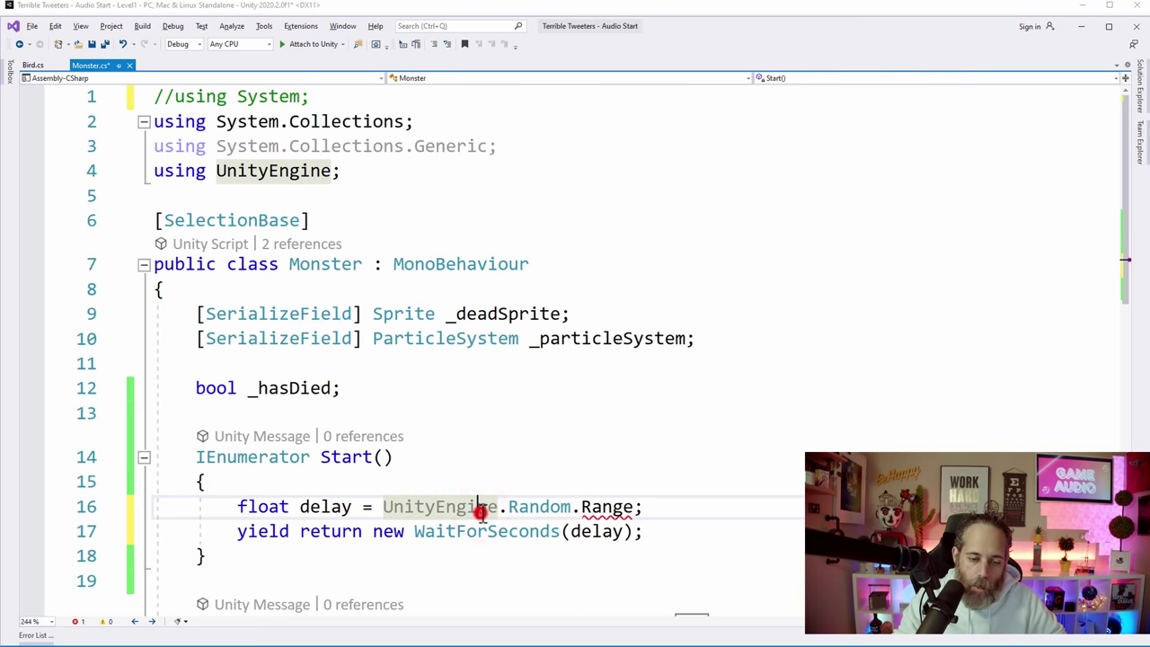
double_click(479, 509)
key(Delete)
key(Delete)
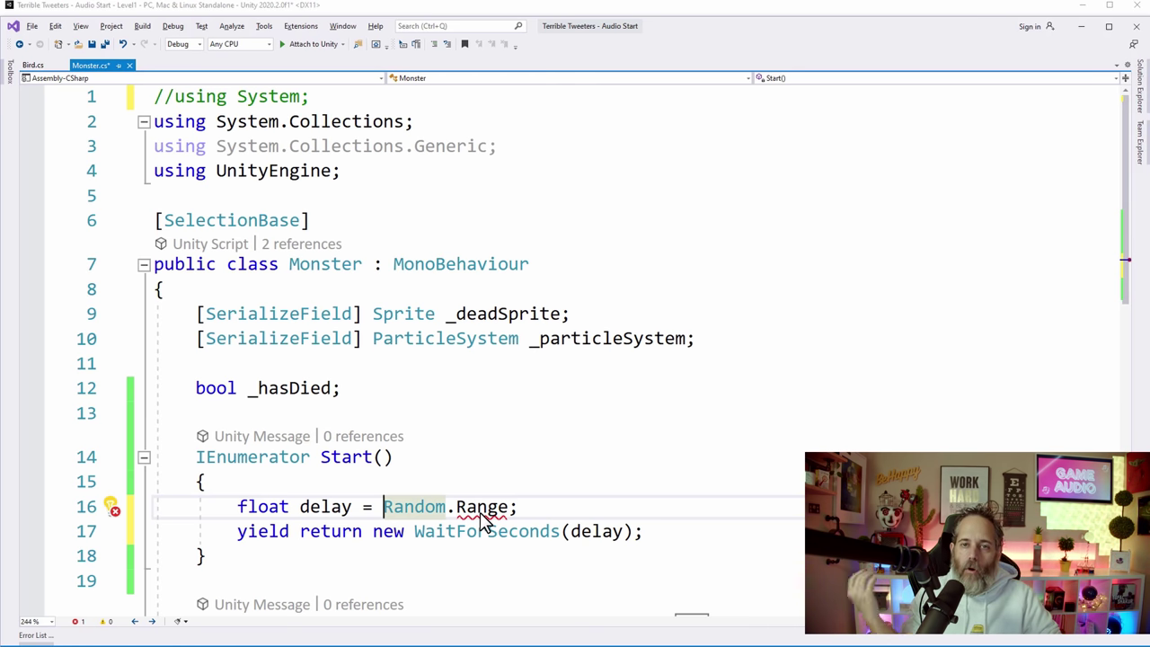
key(ctrl+z)
key(ctrl+z)
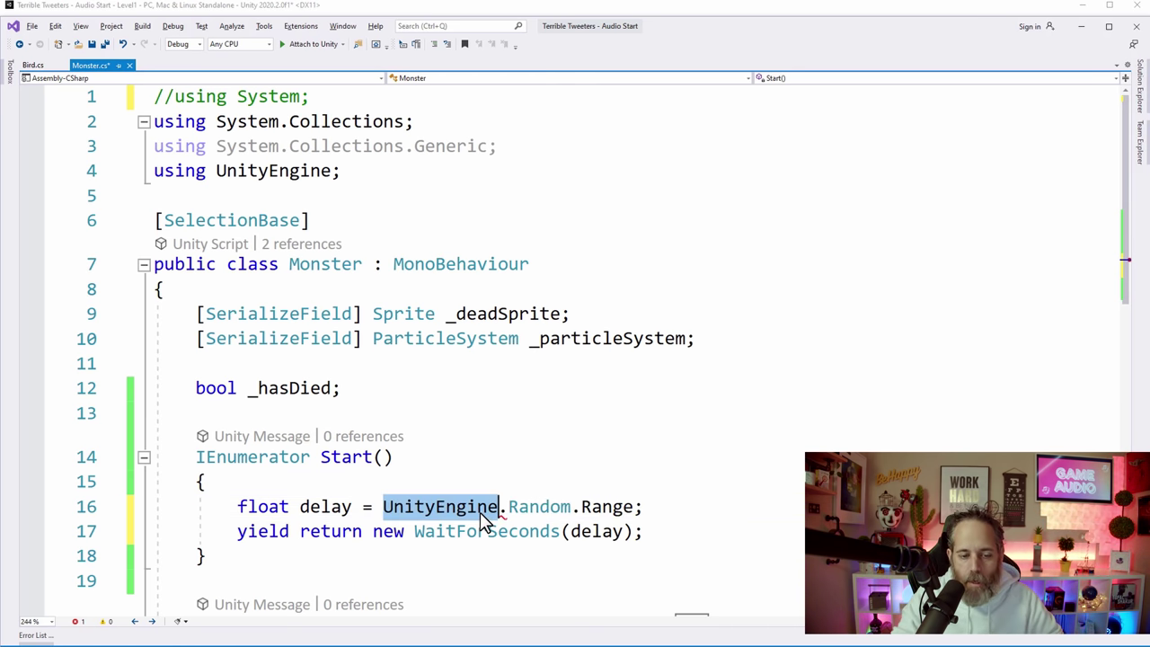
click(516, 490)
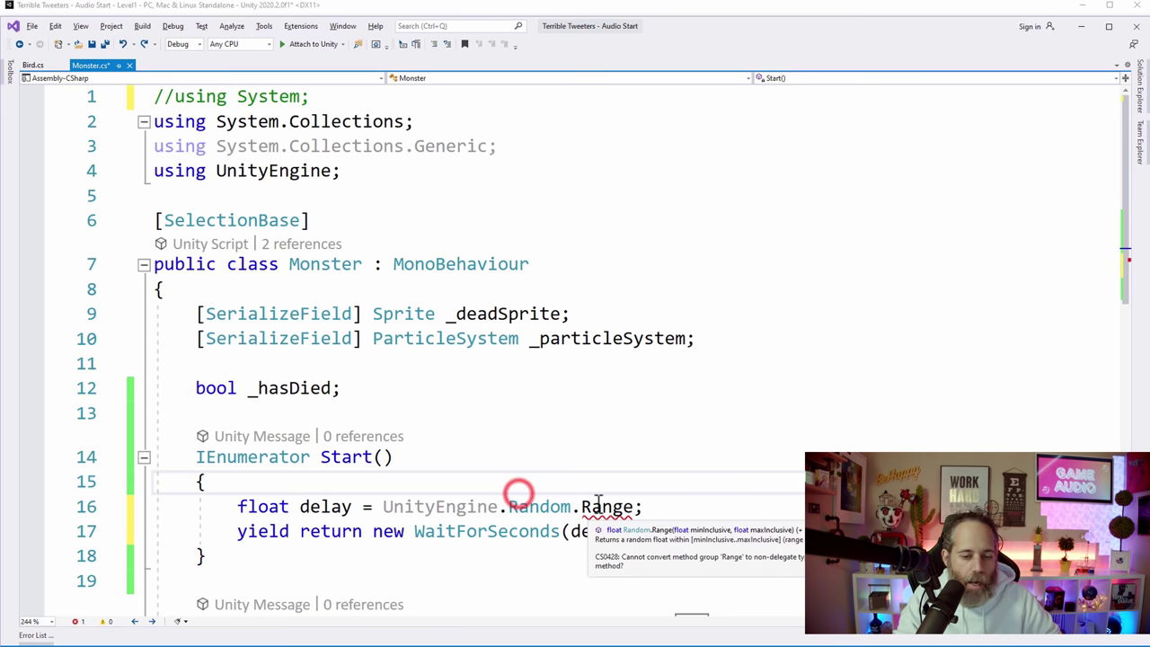
click(167, 95)
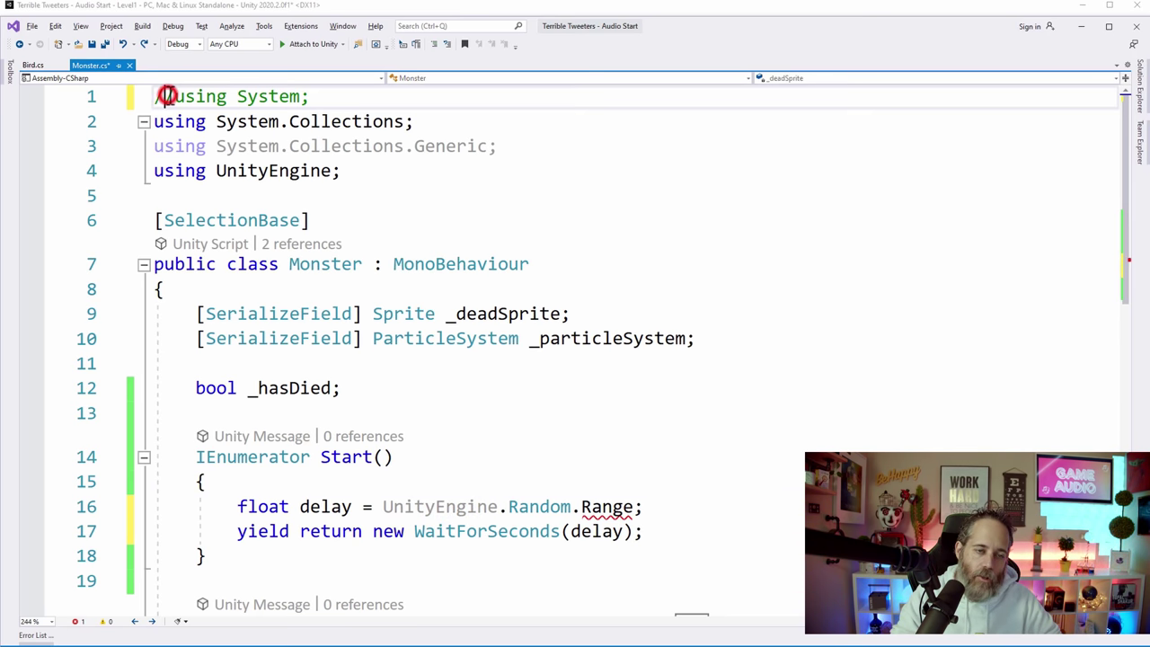
key(BackSpace)
key(BackSpace)
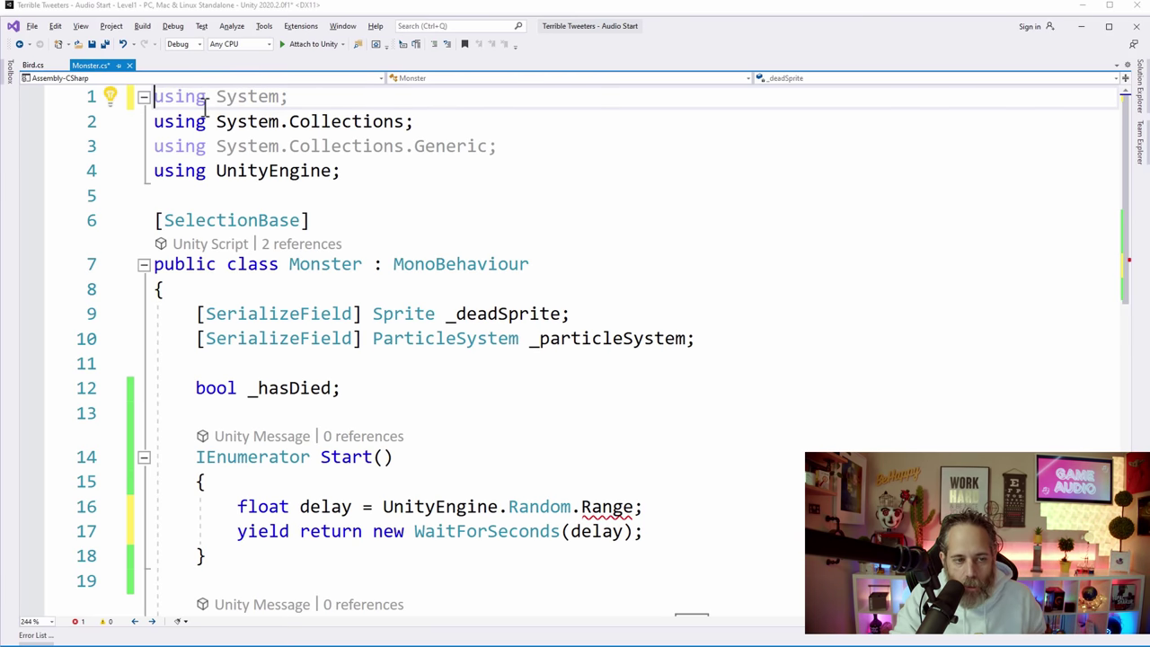
Step: Give Random.Range the arguments (5, 30)
click(367, 175)
click(291, 100)
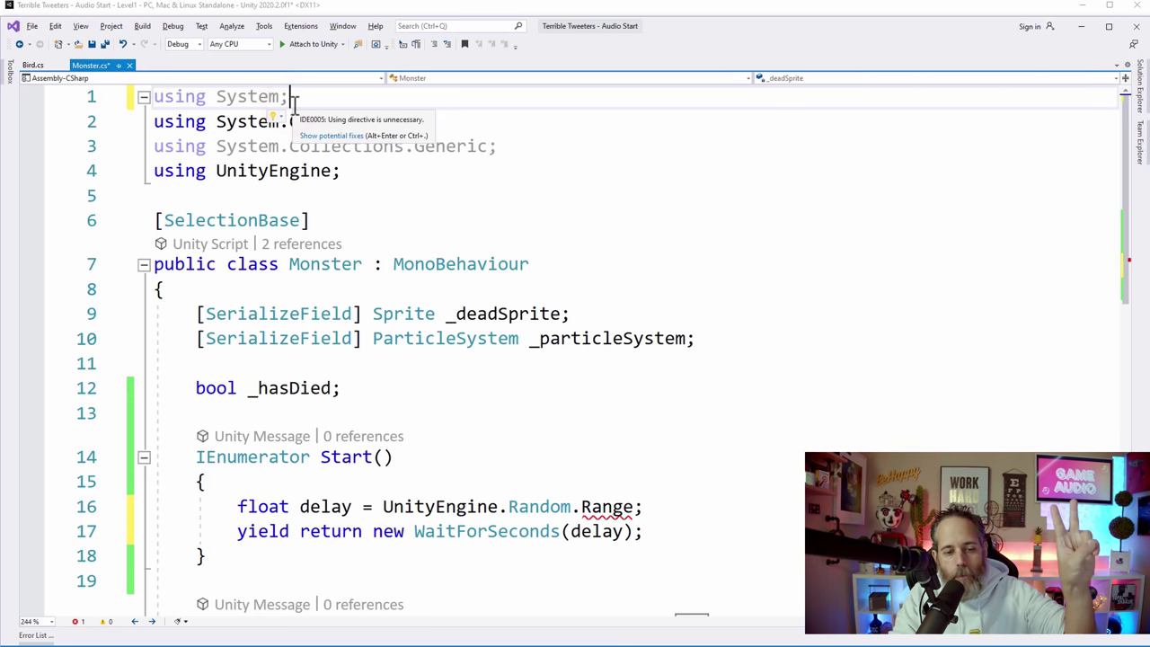
click(367, 177)
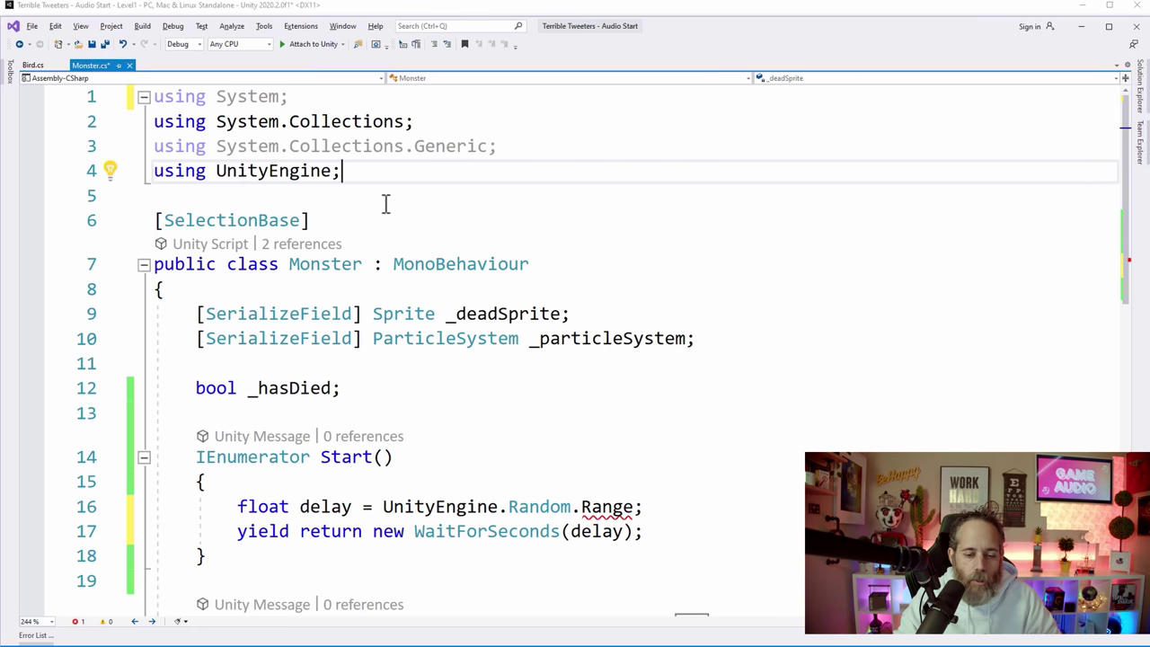
scroll(443, 262, down, 2)
scroll(422, 208, up, 1)
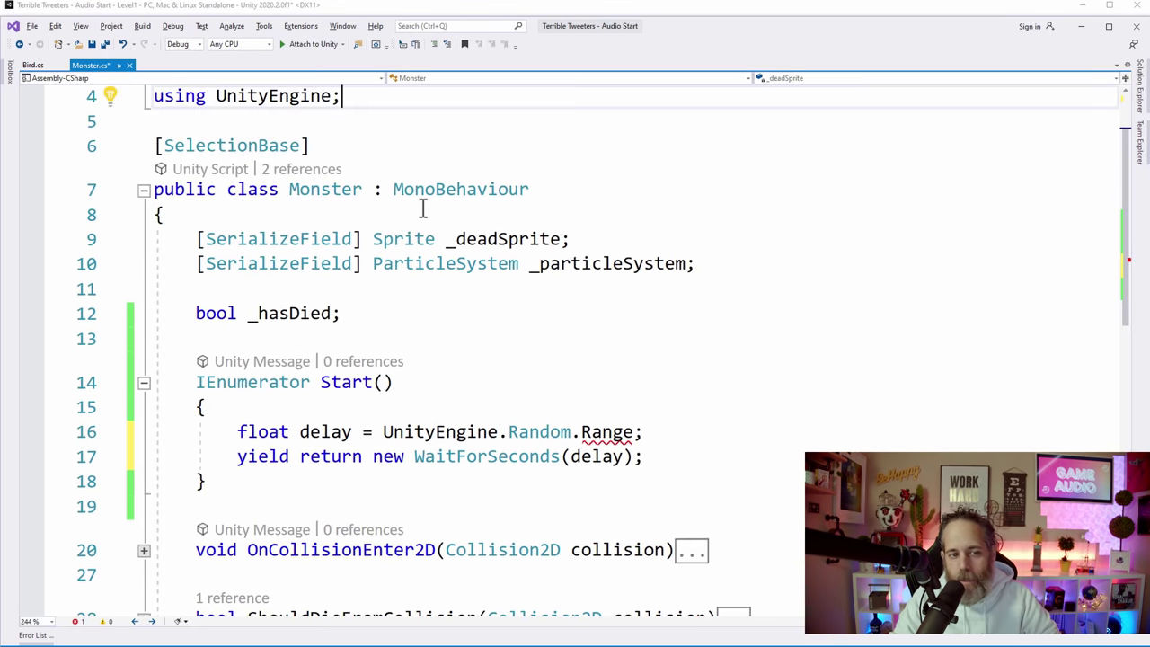
click(654, 432)
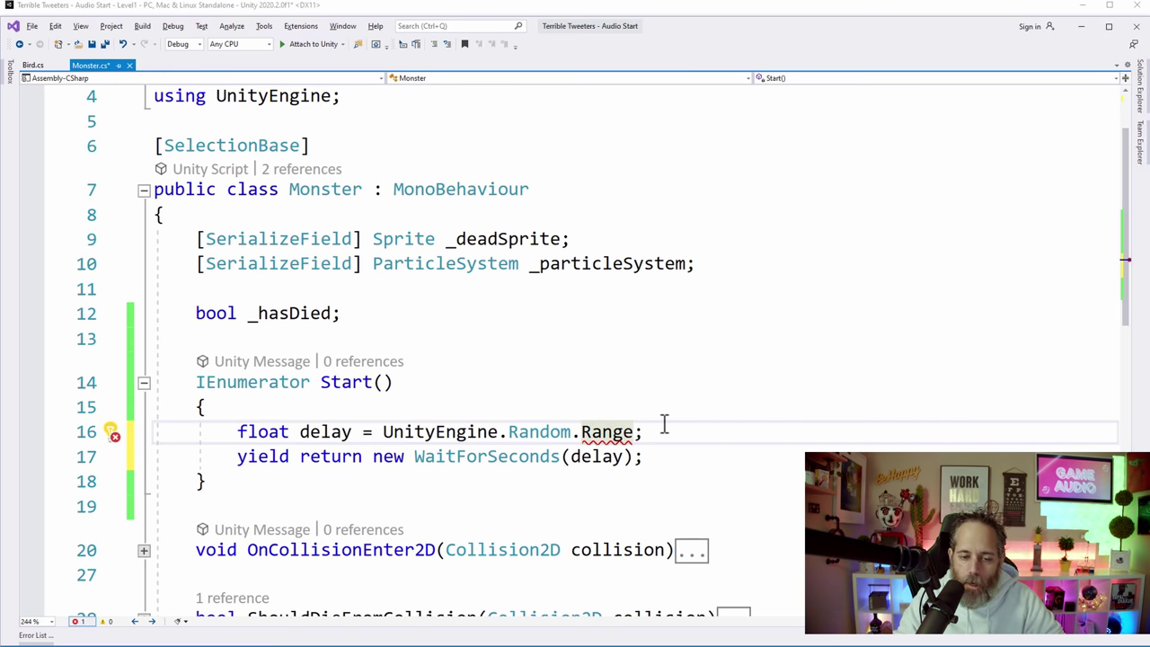
text(()
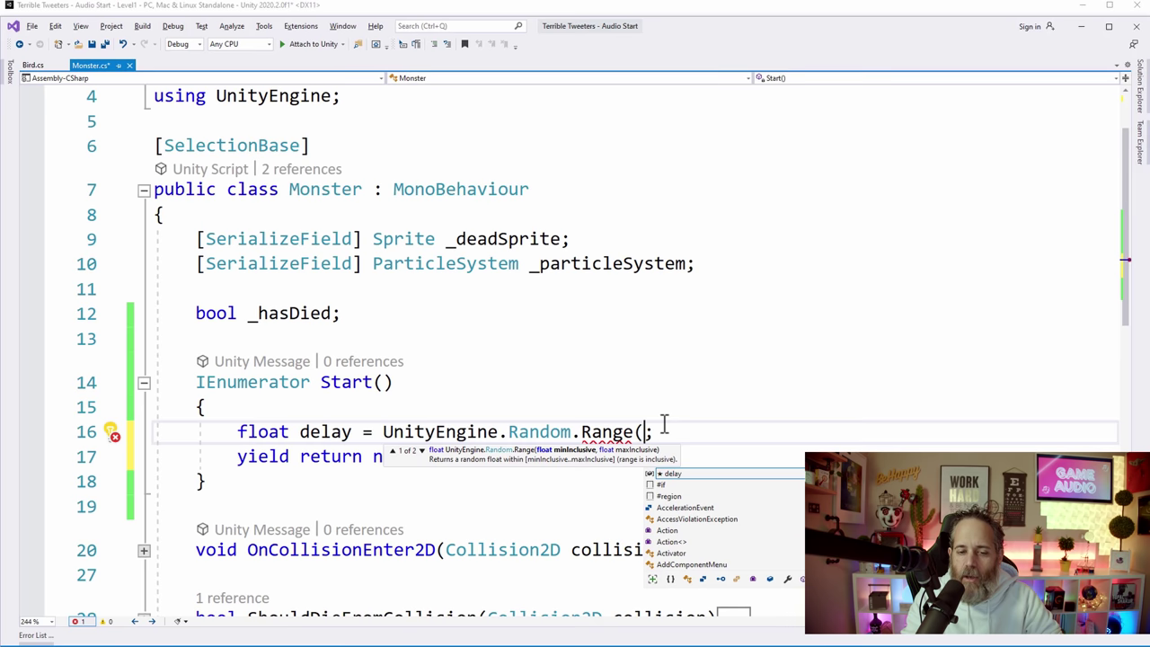
text(5, 30))
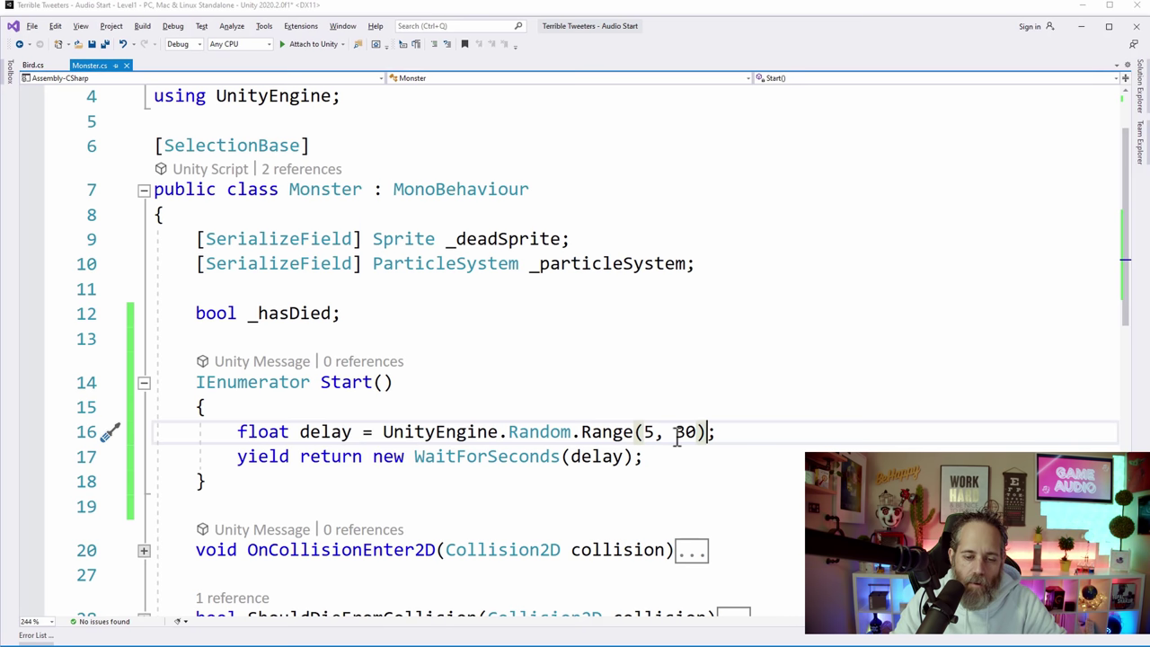
click(658, 459)
scroll(656, 461, down, 2)
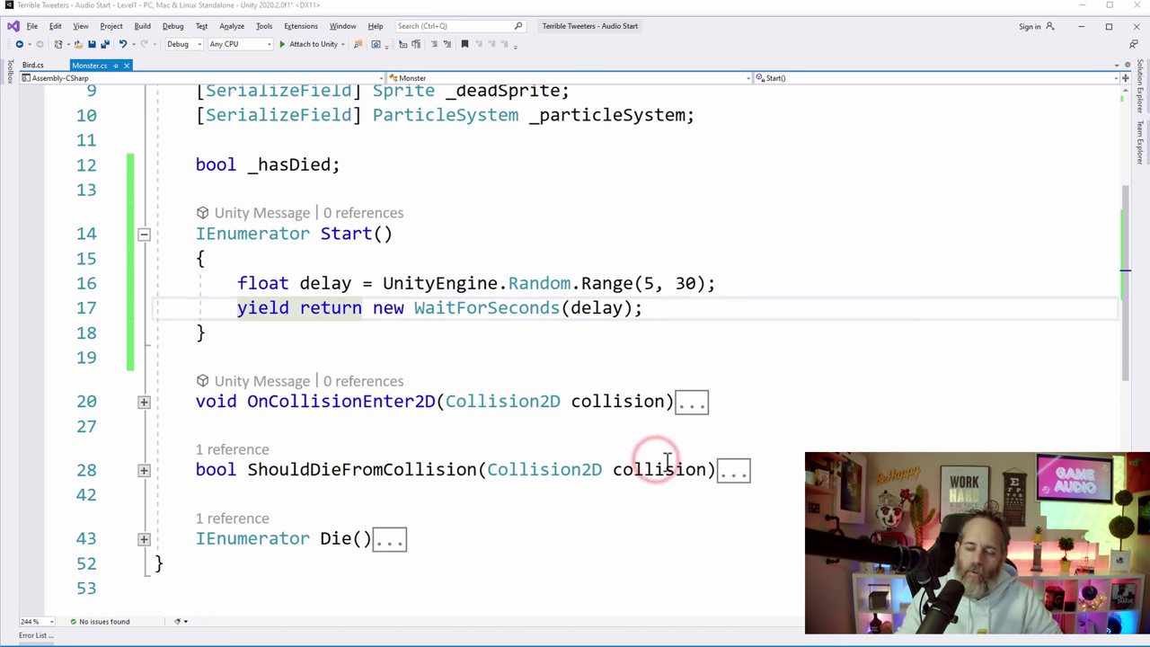
Step: Call GetComponent<AudioSource>().Play() after the wait and open a blank line at Start's top
key(Return)
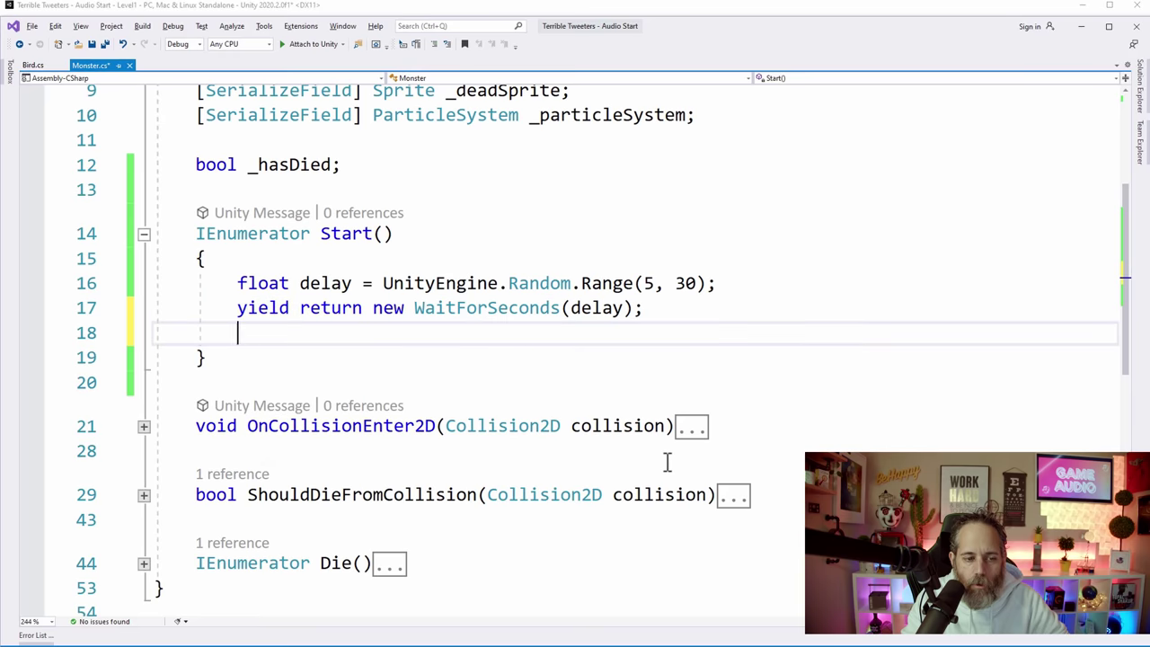
text(GetComponent)
text(<AudioSource>())
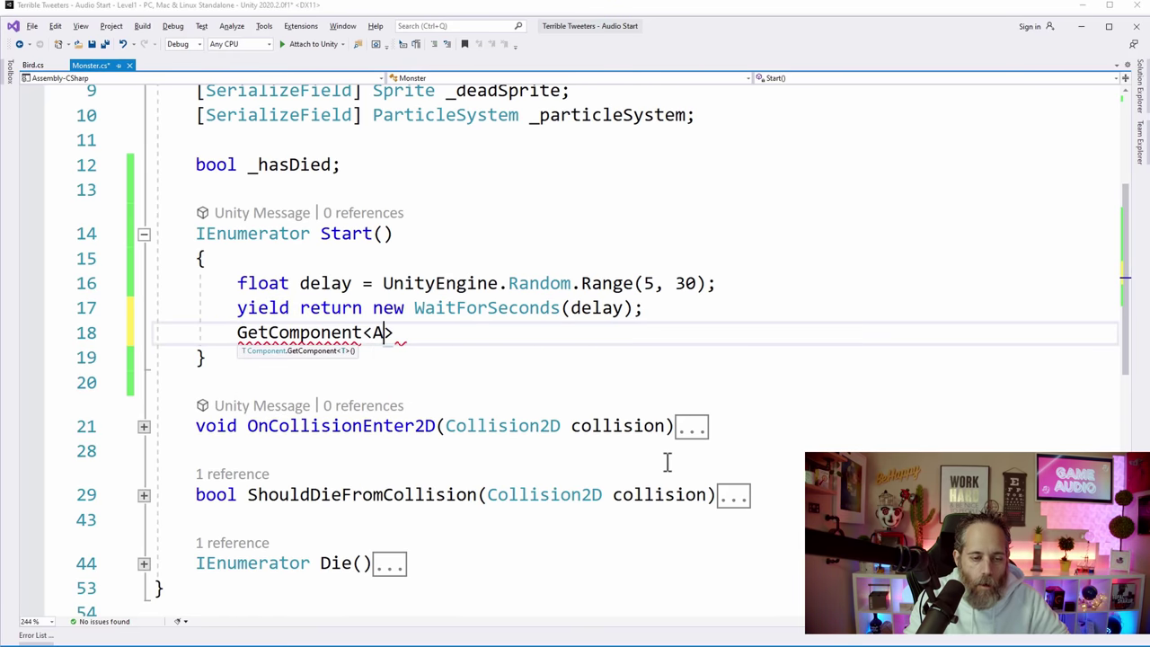
text().Play();)
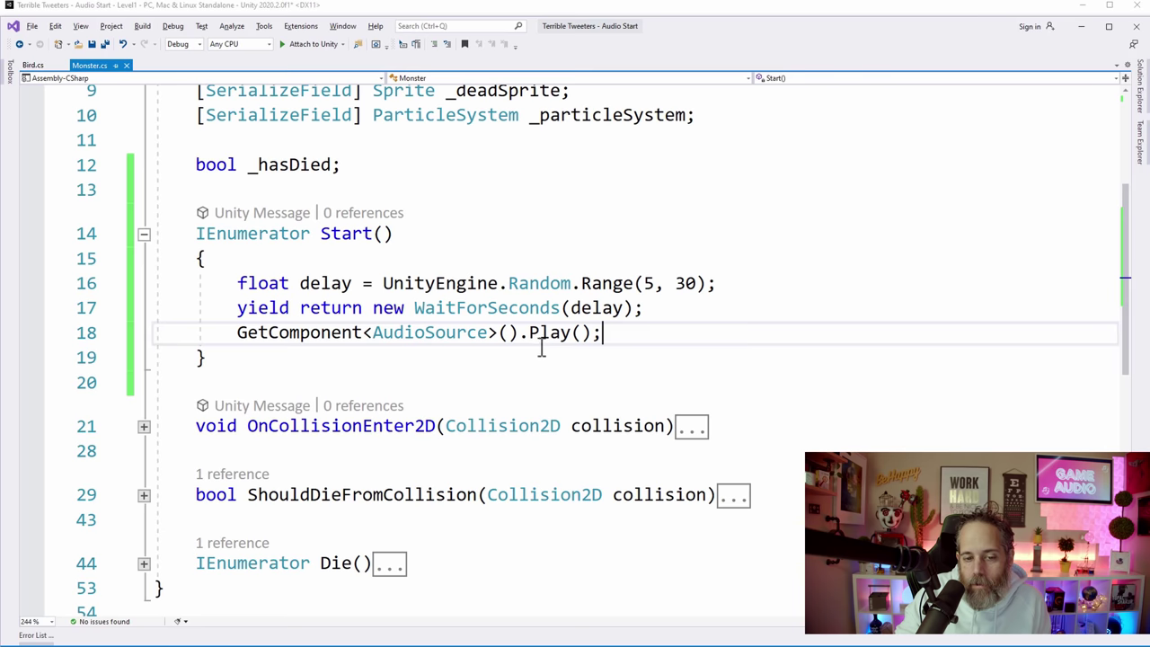
click(405, 267)
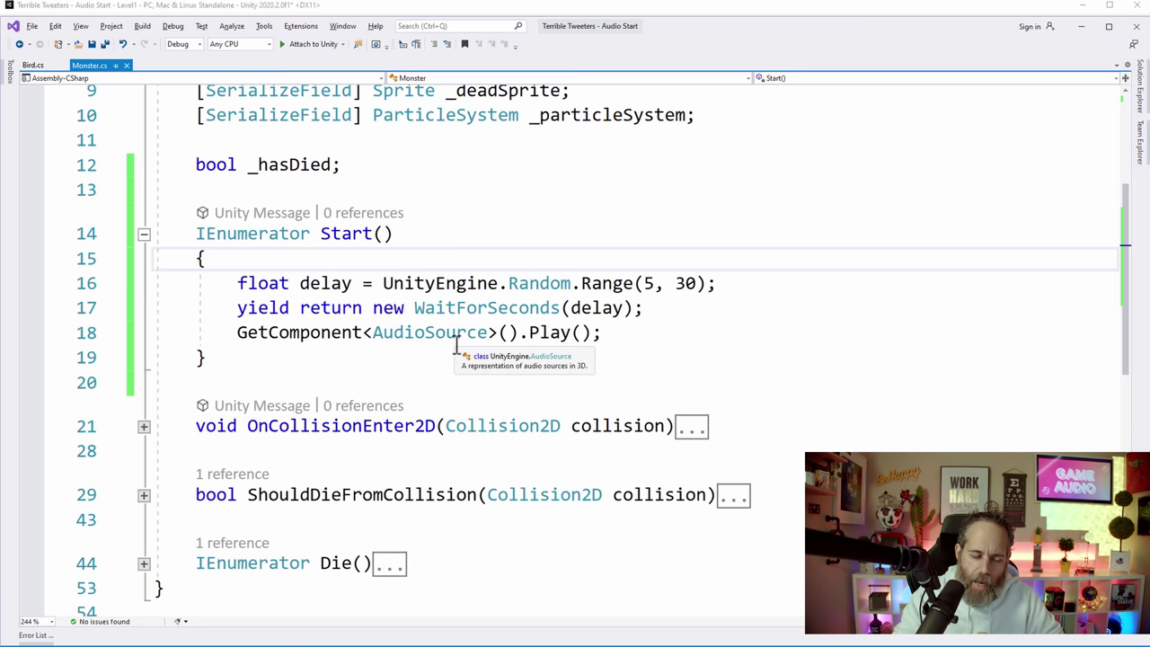
key(Return)
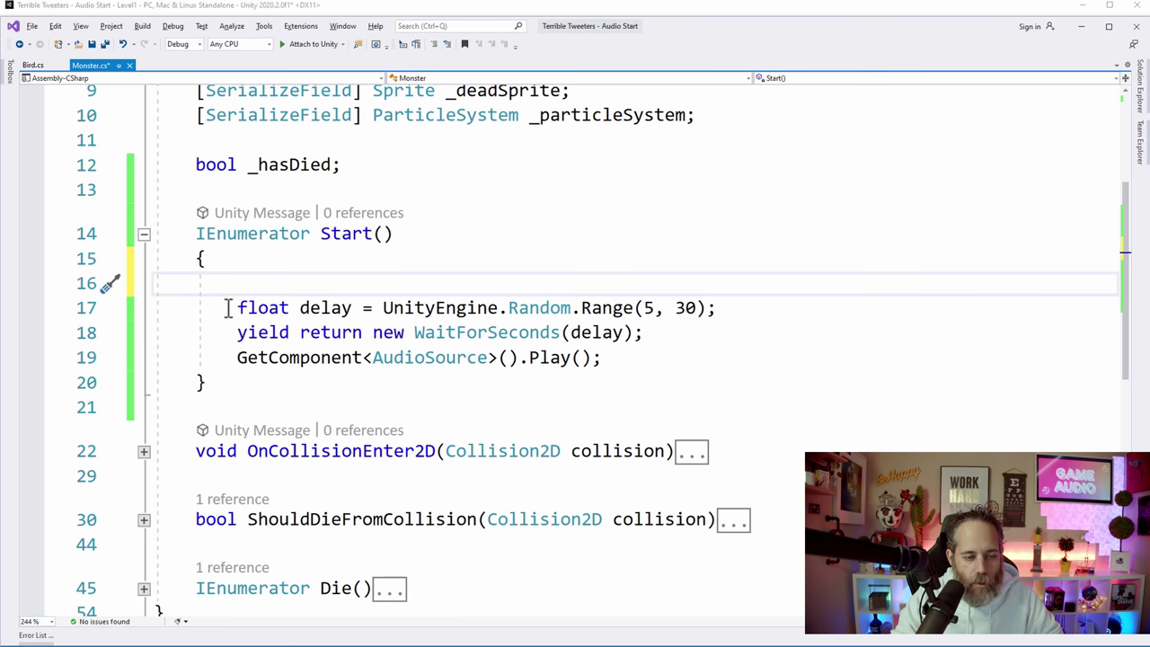
Step: Write a while(_hasDied == false) loop with an empty brace block in Start
drag(227, 308, 618, 357)
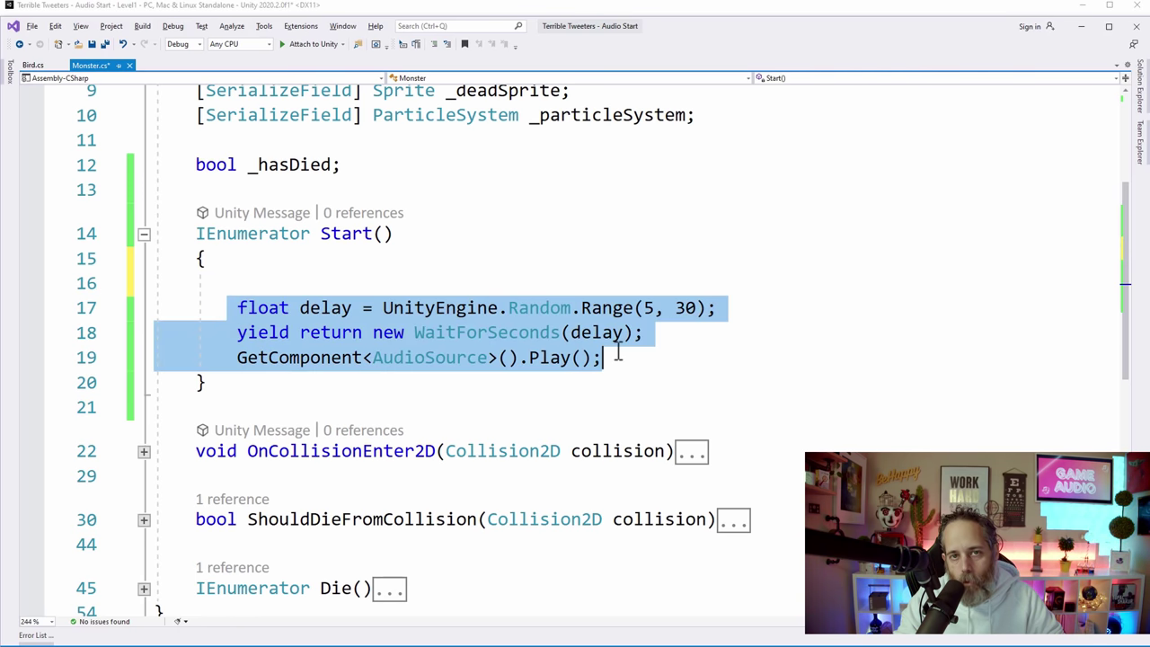
click(575, 277)
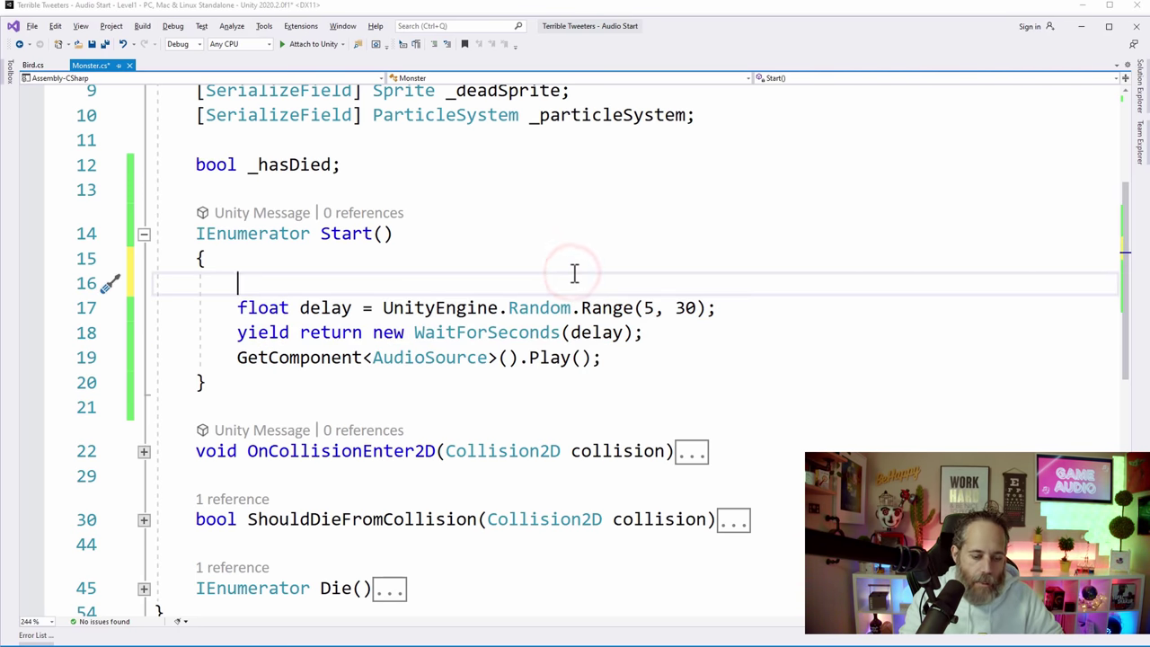
text(while()
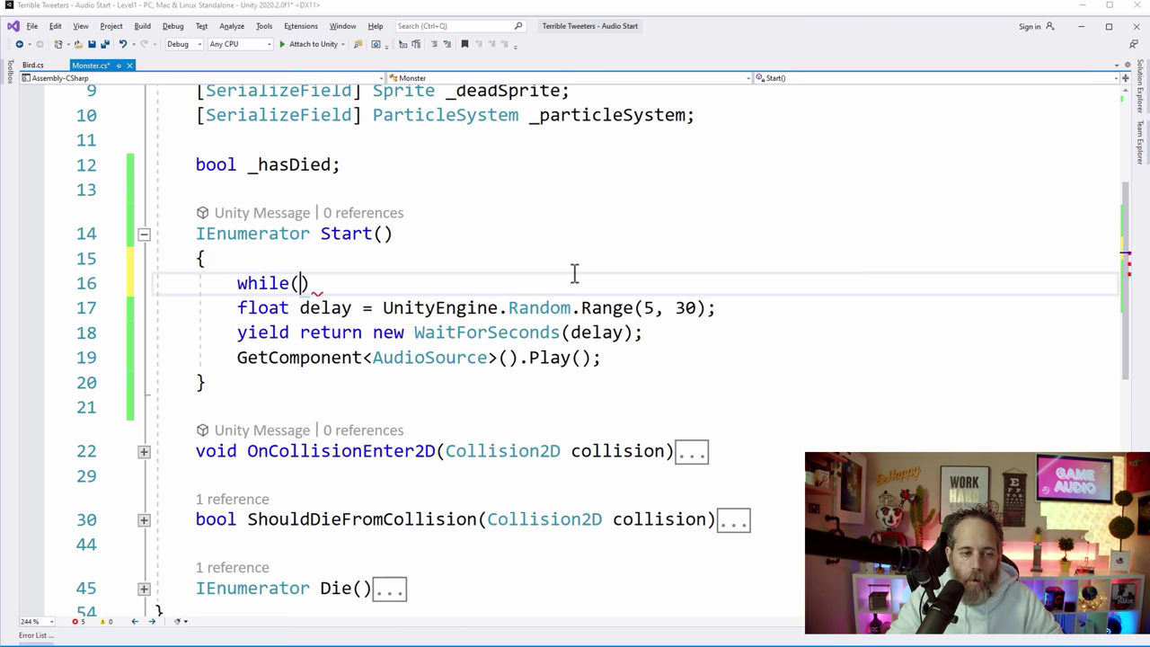
text(_has)
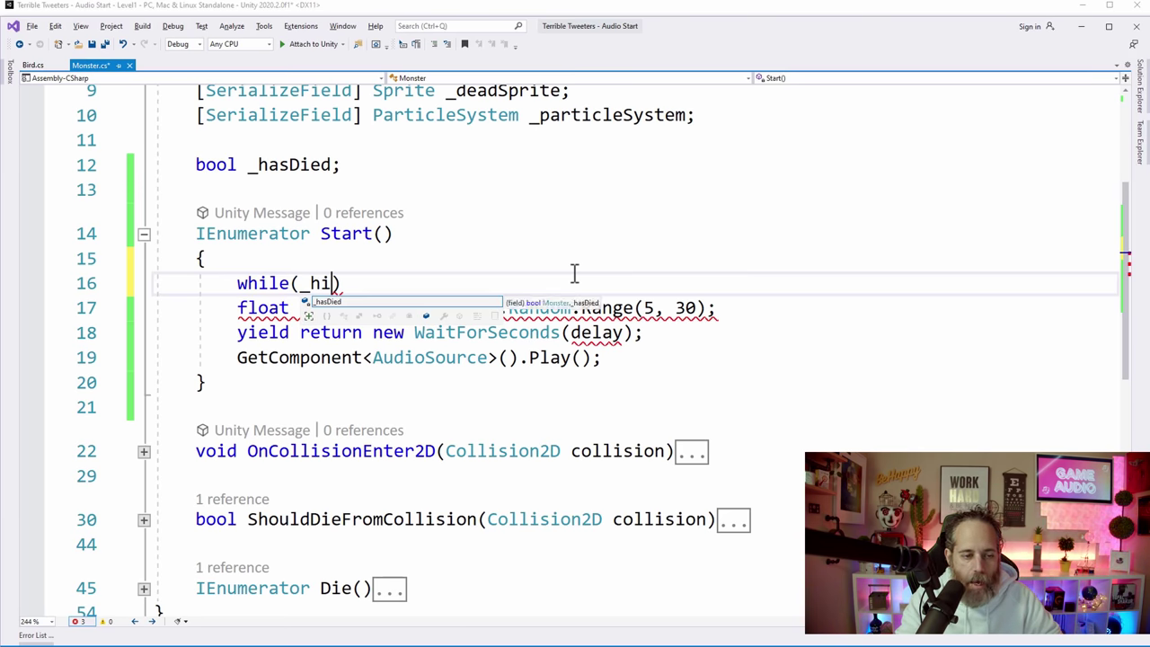
text(Died == false))
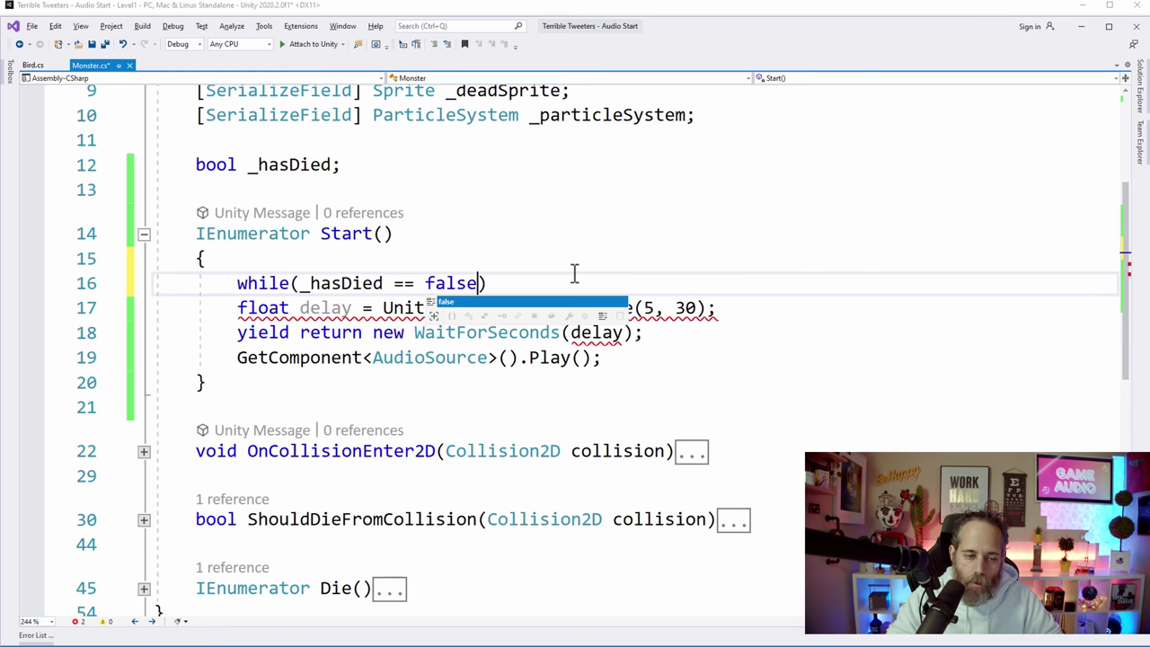
key(Return)
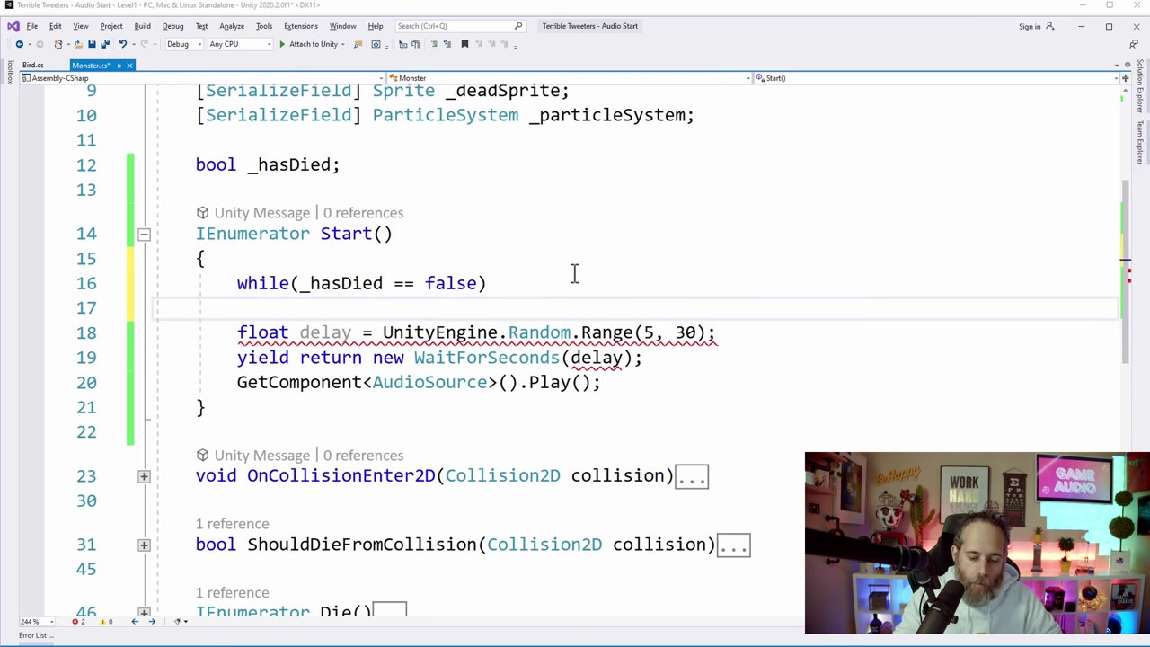
text({)
key(Return)
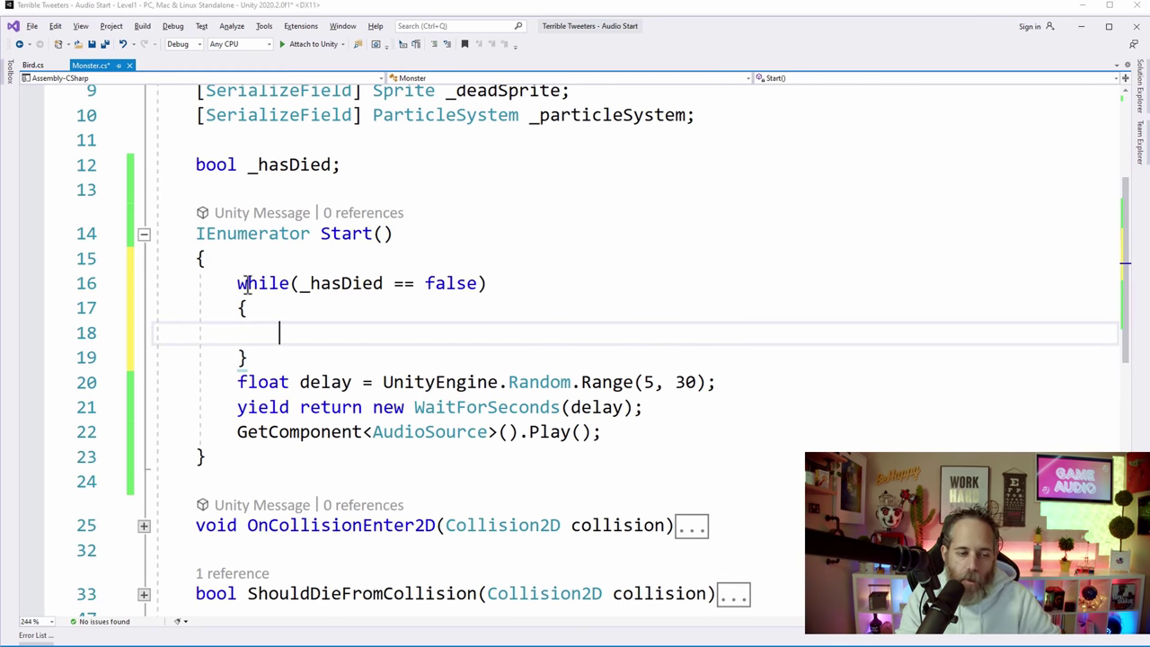
Step: Move the delay, wait and Play lines inside the while loop
drag(236, 308, 252, 364)
click(231, 309)
click(321, 286)
drag(303, 285, 477, 282)
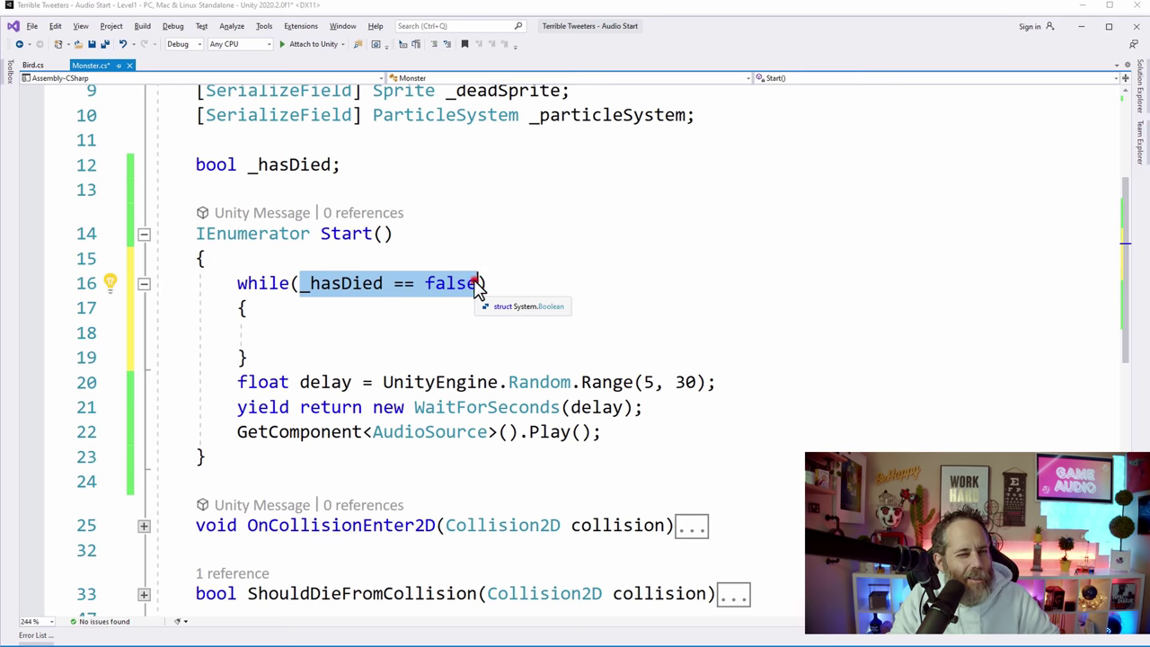
click(477, 282)
drag(227, 307, 631, 437)
key(ctrl+c)
click(254, 357)
key(Delete)
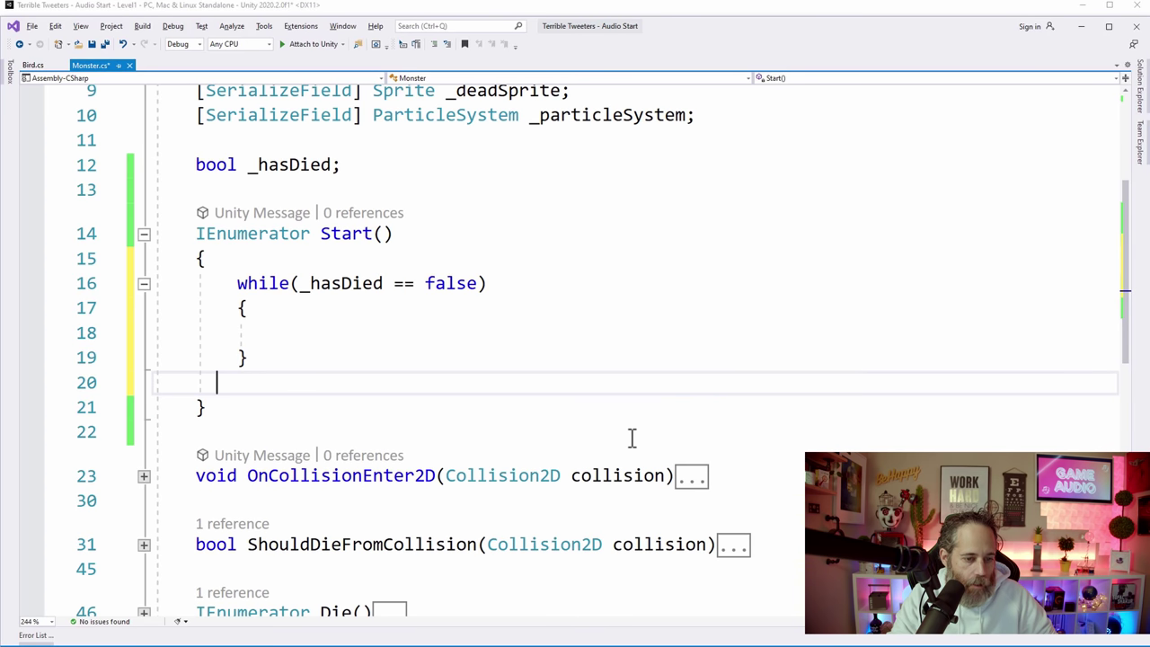
click(398, 329)
key(ctrl+v)
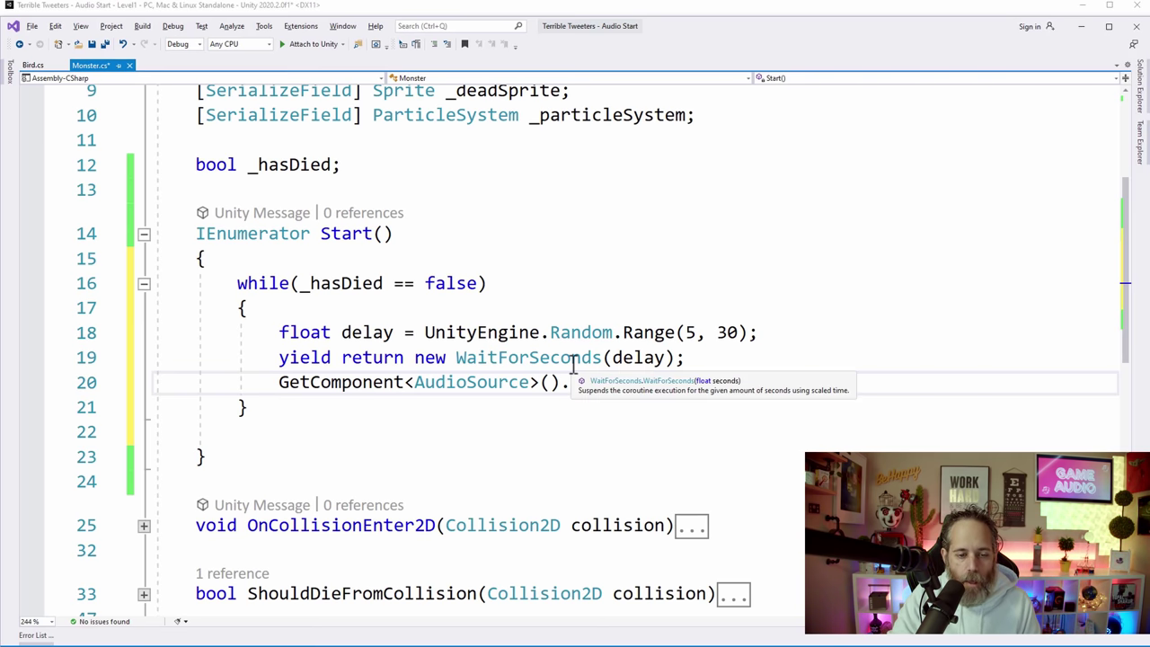
Step: Save Monster.cs
click(349, 434)
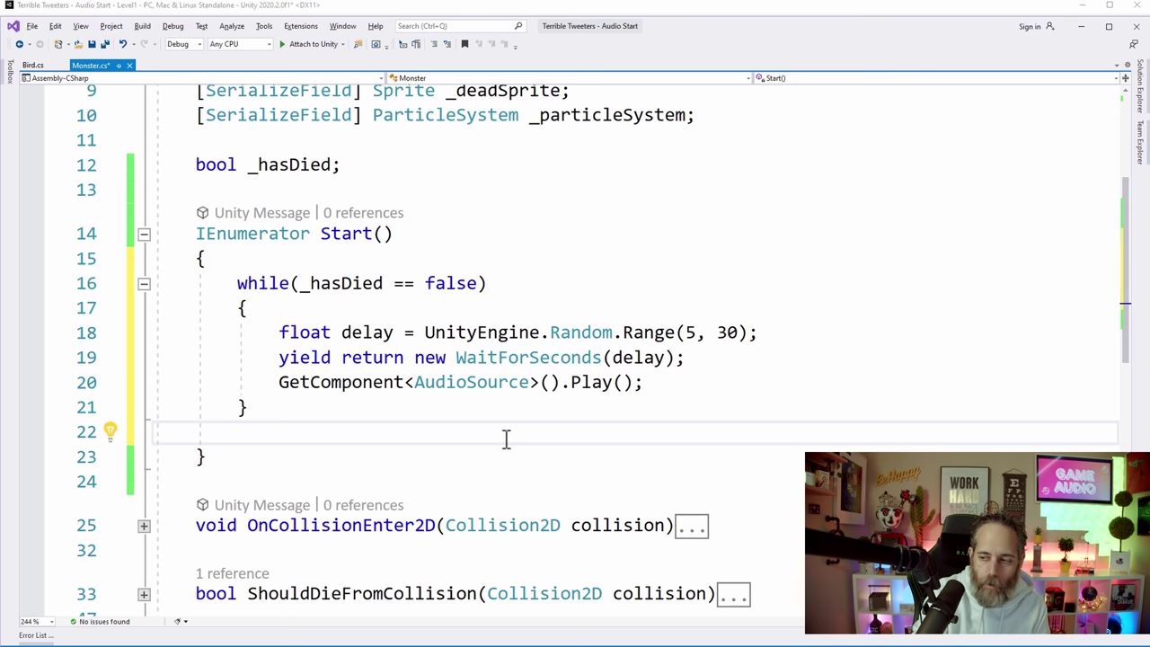
key(ctrl+s)
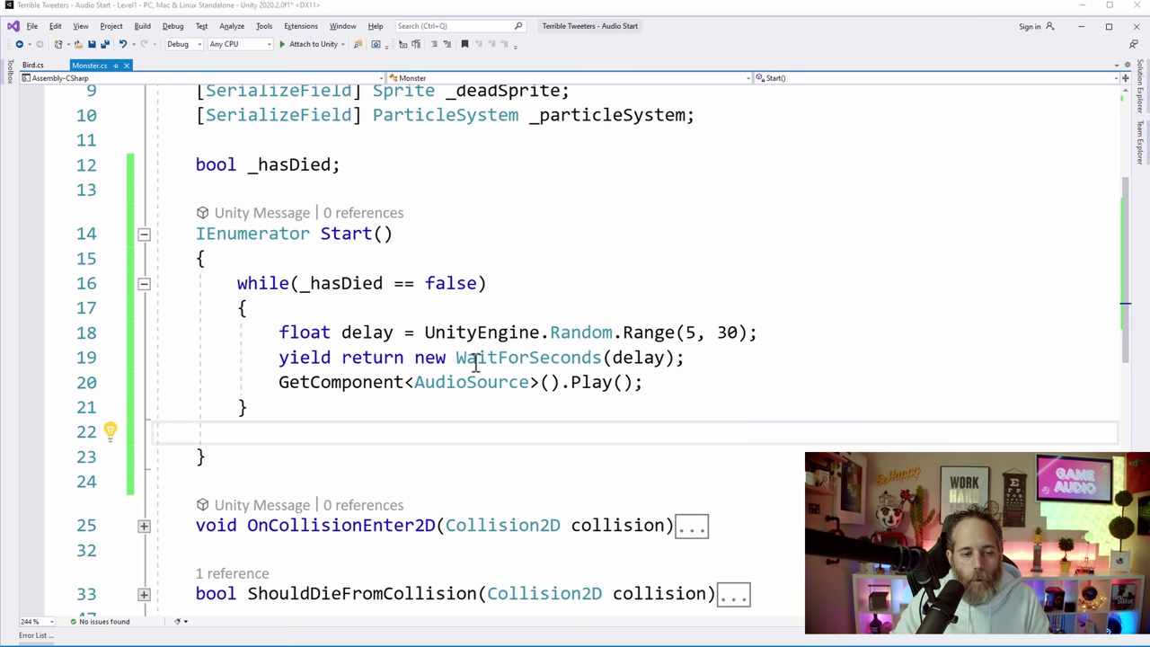
drag(299, 283, 387, 283)
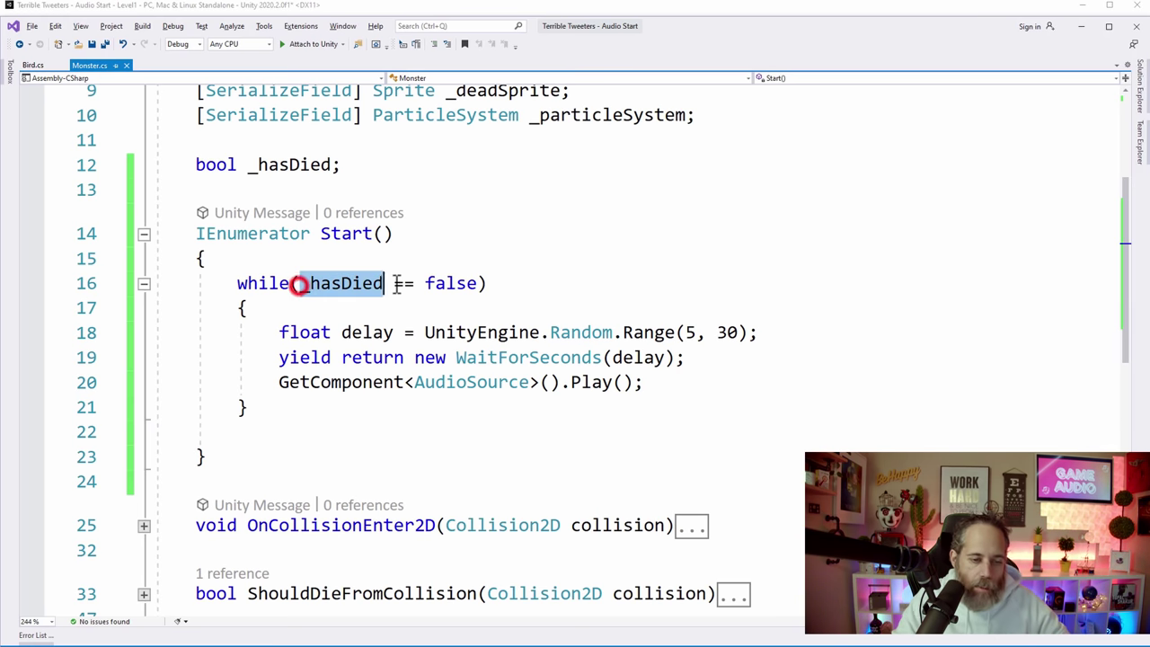
Step: Wrap the GetComponent<AudioSource>().Play() call in an if (_hasDied == false) block
click(277, 382)
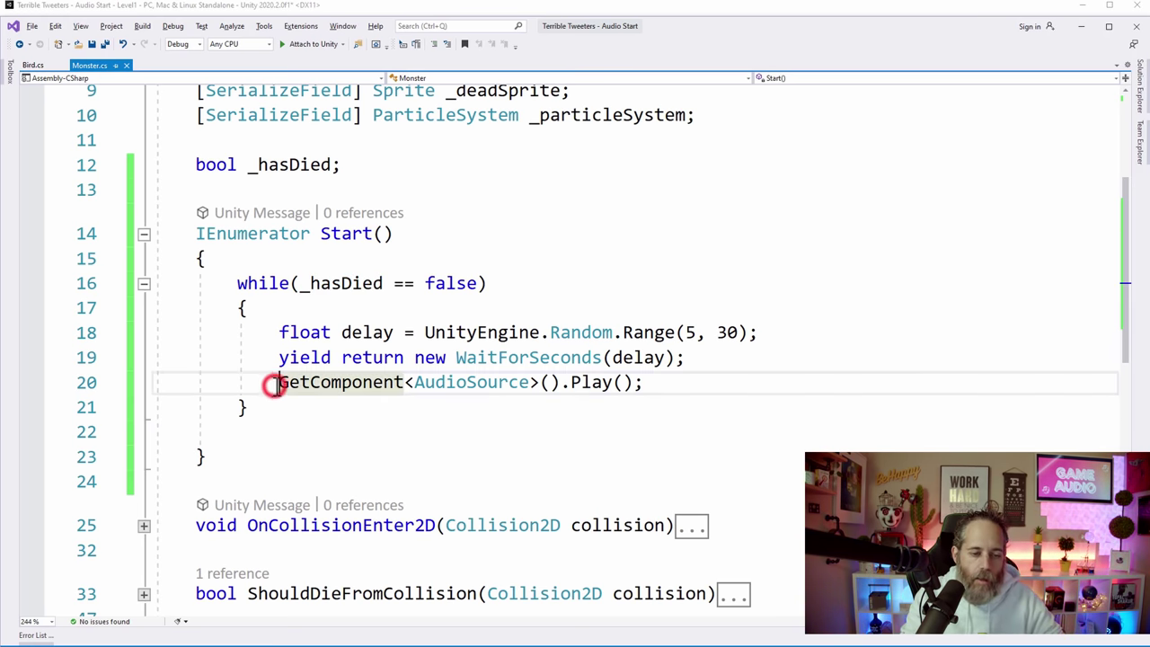
text(if (_has)
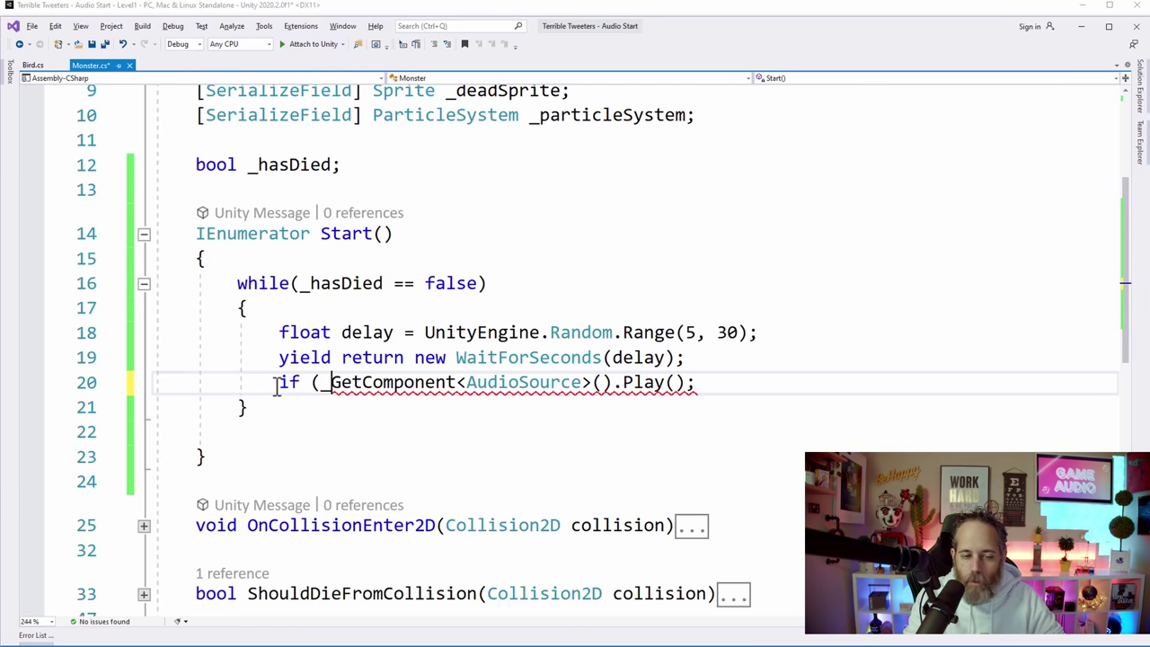
text(Died == false))
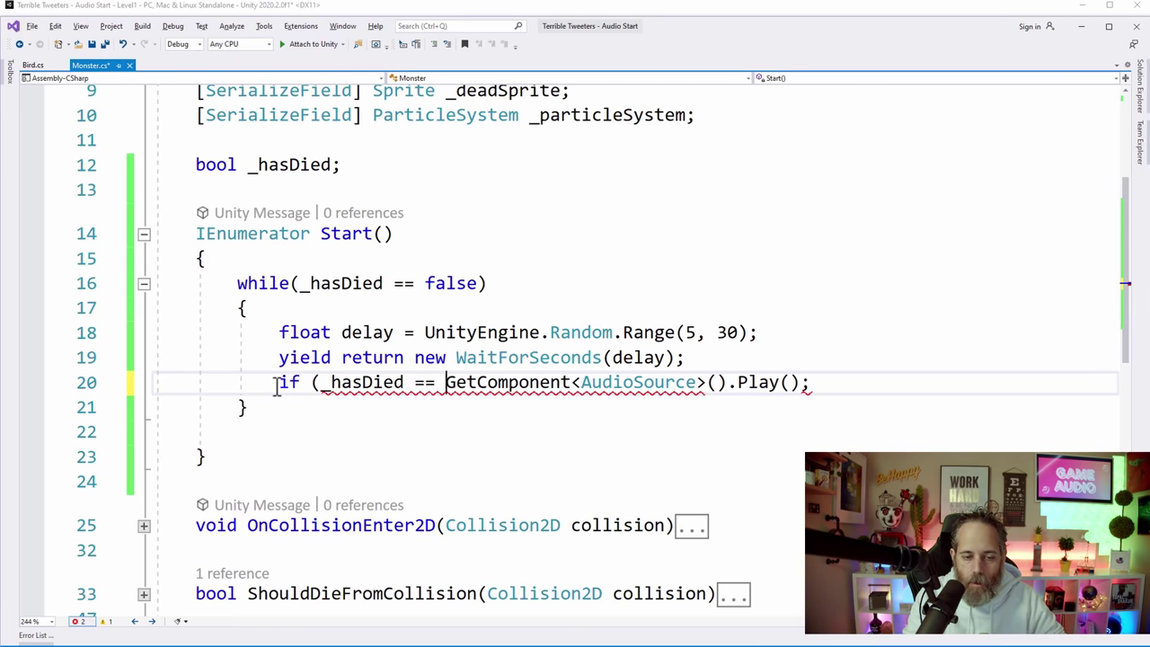
key(Return)
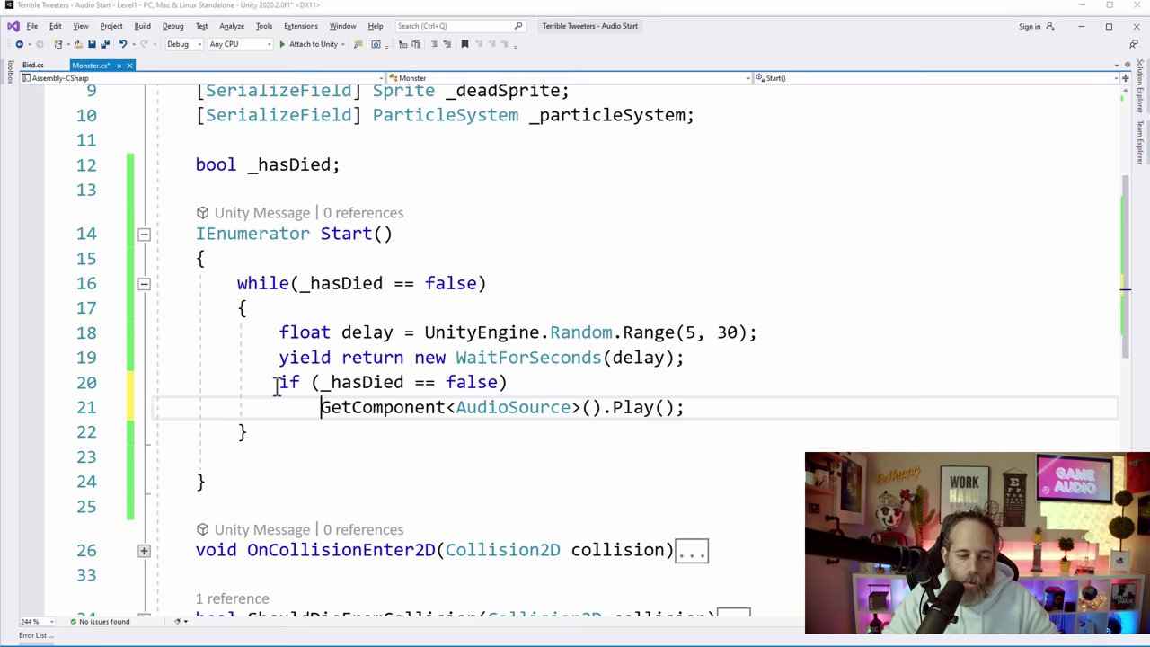
key(Return)
text({)
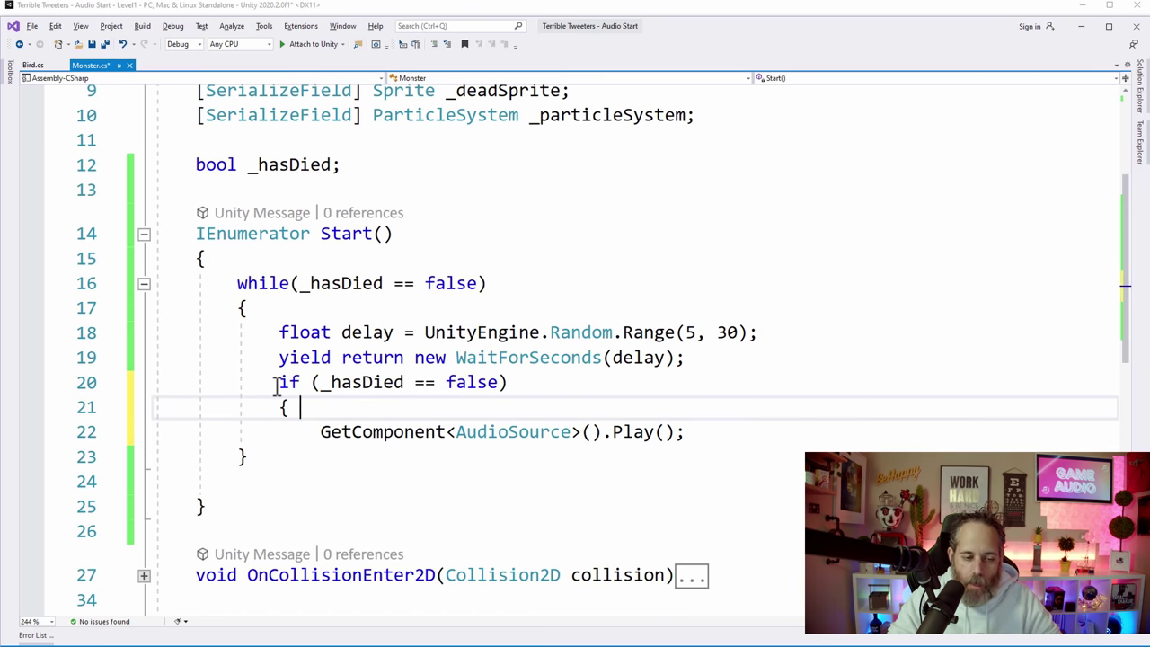
key(Down)
key(End)
key(Return)
text(})
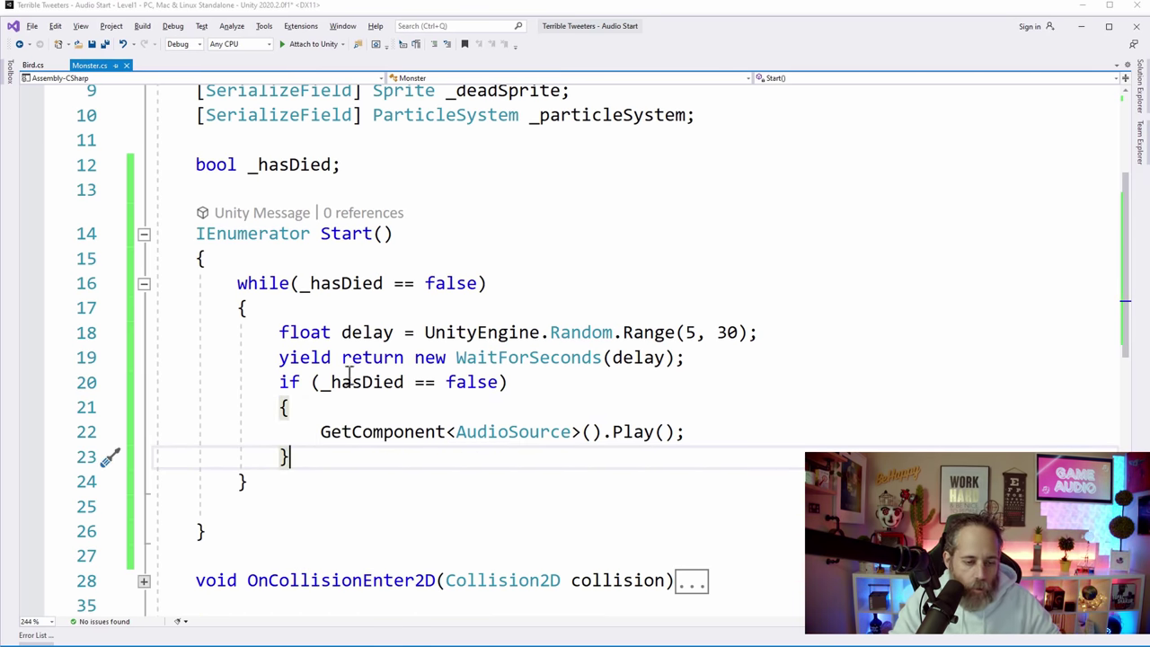
Step: Review the delay, wait and guarded Play lines, then return to Unity
click(269, 382)
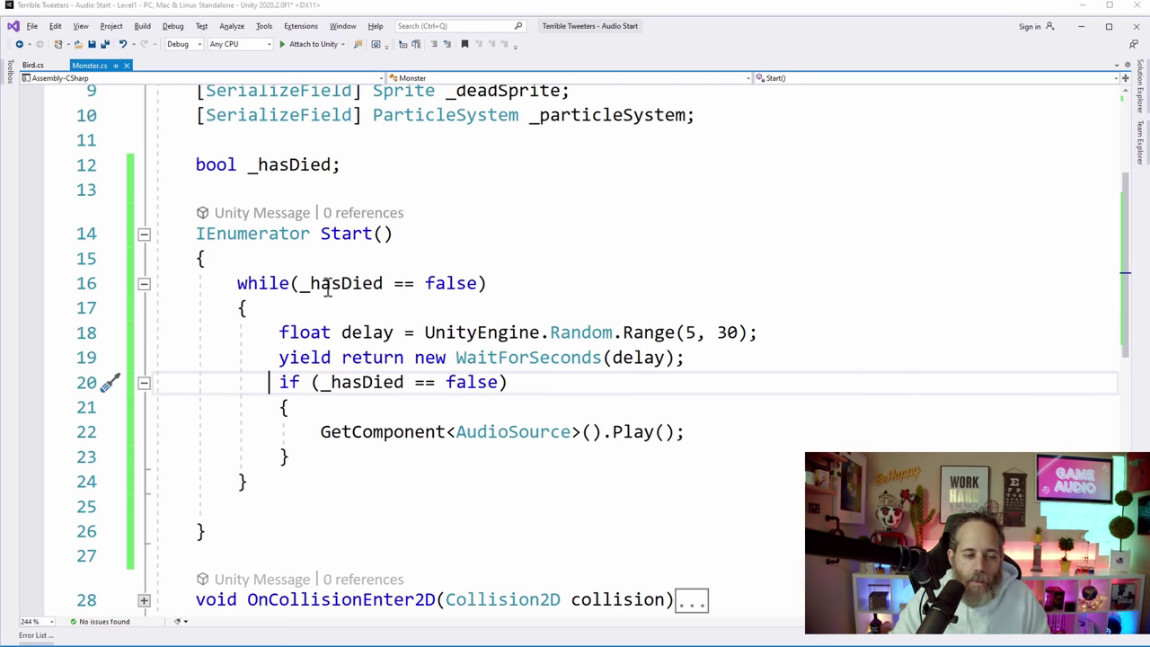
drag(276, 331, 714, 357)
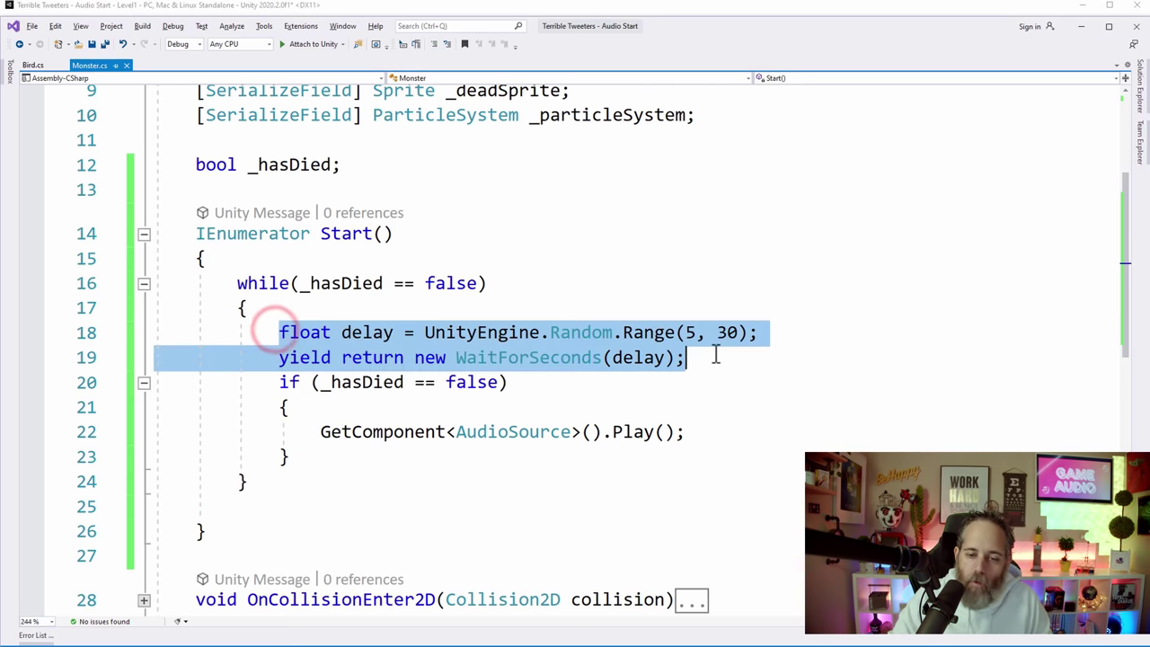
click(712, 356)
click(386, 381)
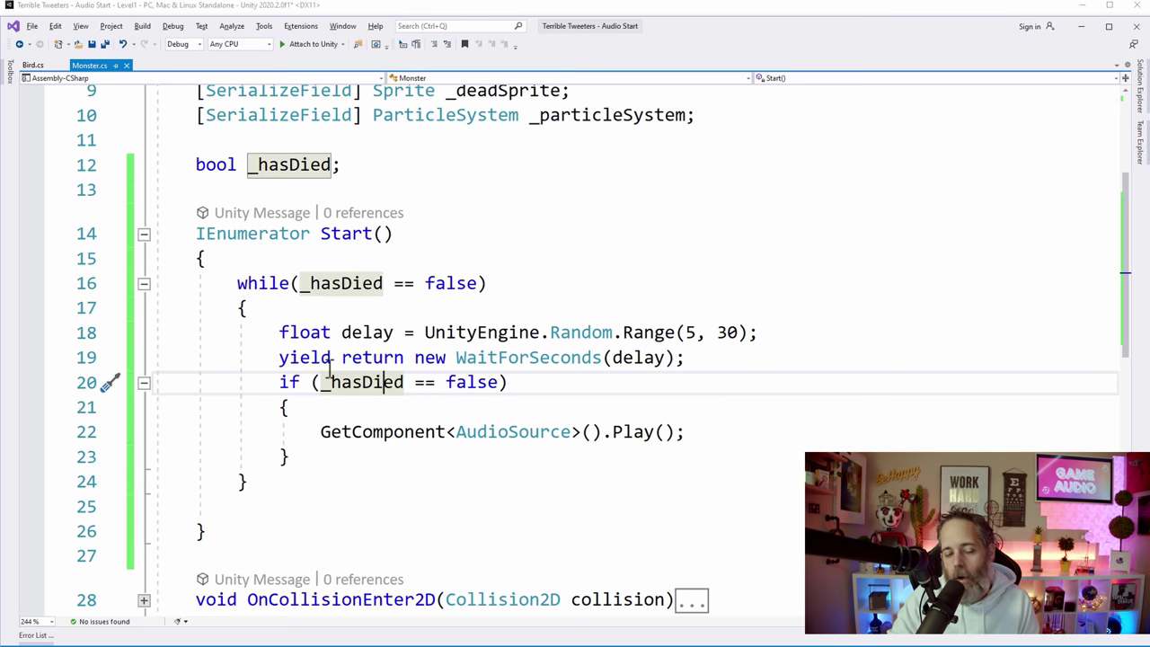
click(612, 431)
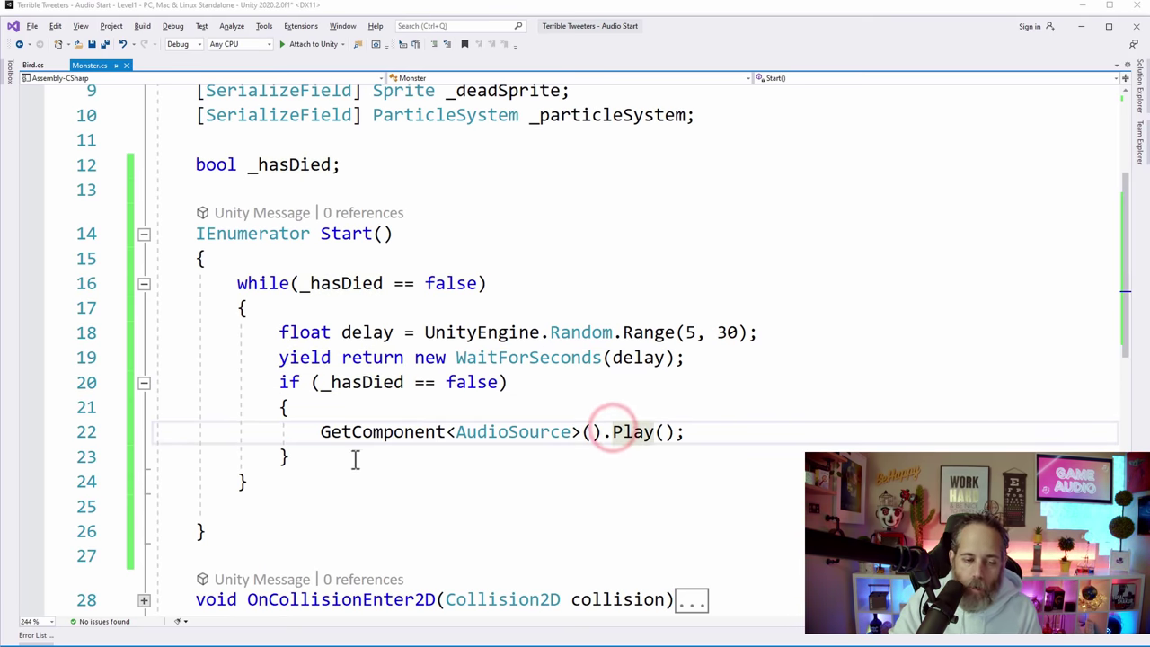
drag(321, 431, 718, 431)
click(400, 306)
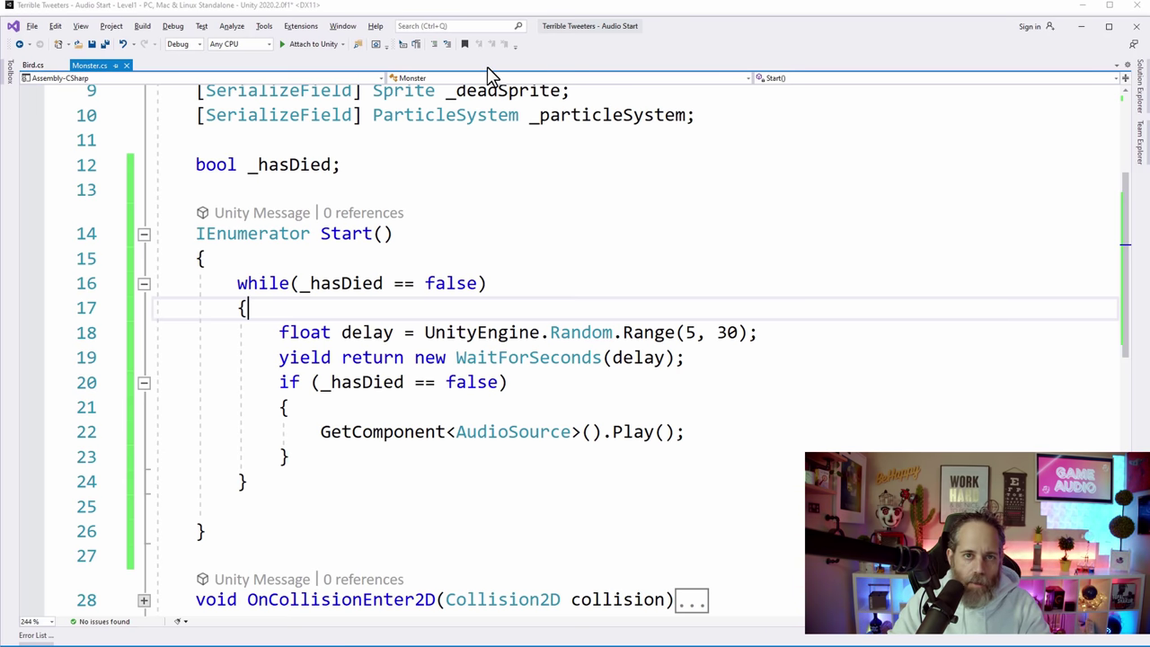
key(alt+Tab)
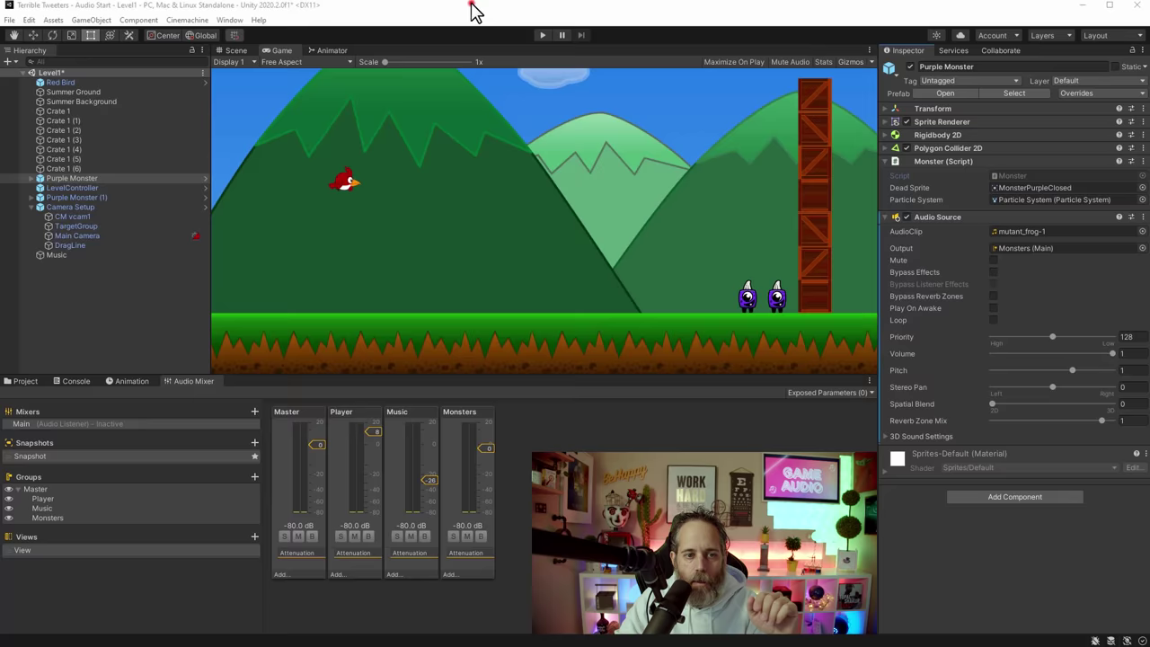
Step: Play-test Level1 to hear the monsters' random sounds, selecting Camera Setup before stopping
click(542, 36)
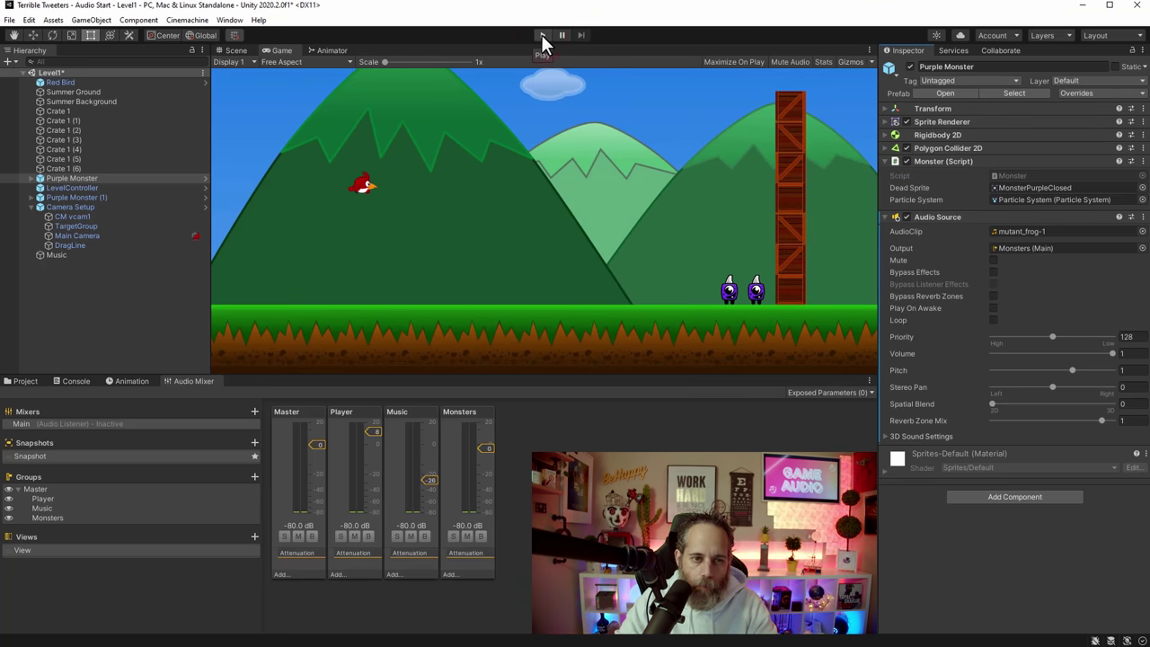
click(542, 36)
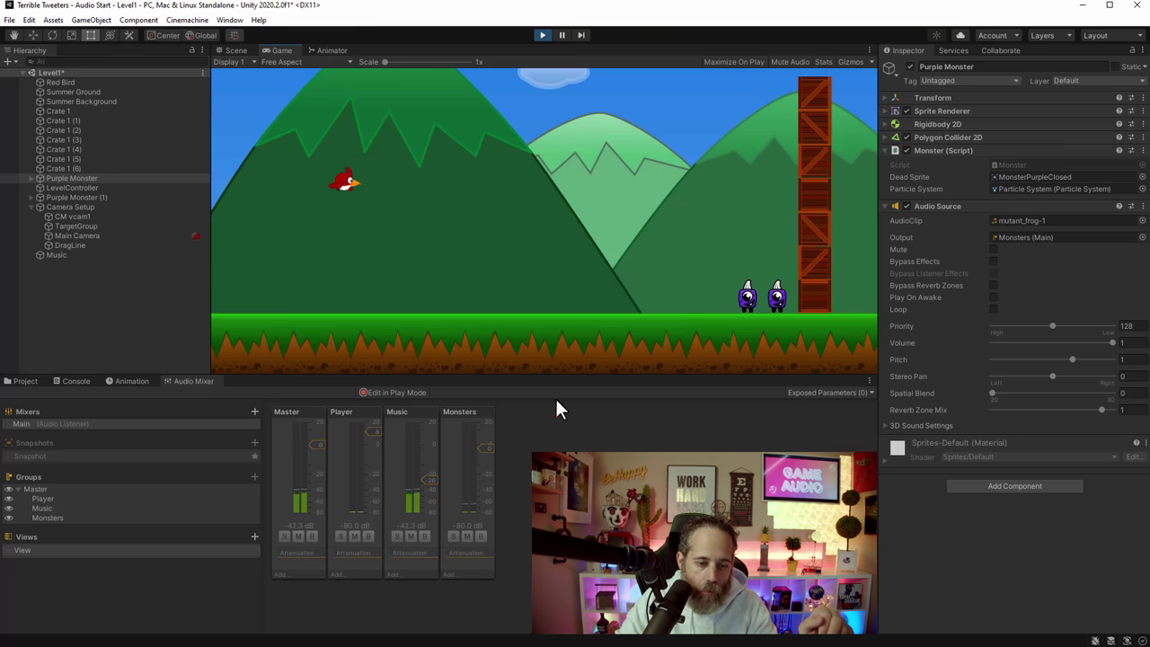
click(431, 479)
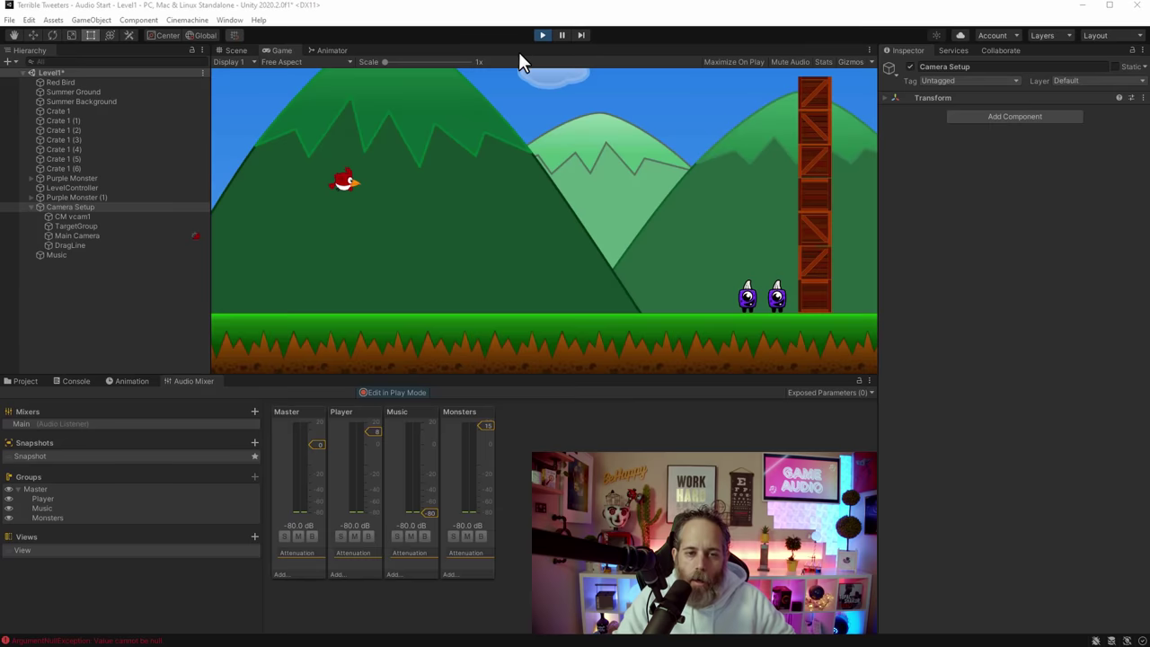
click(542, 35)
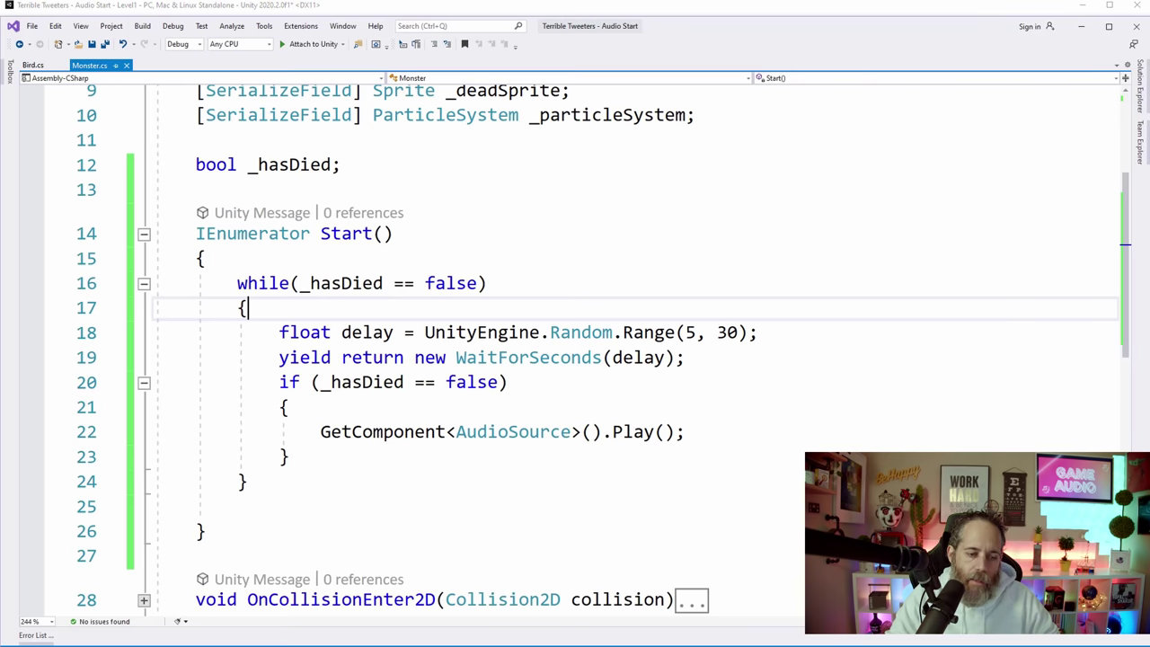
Step: Delete the stray blank line and make room below the _hasDied declaration for a new method
ctrl+scroll(324, 336, down, 5)
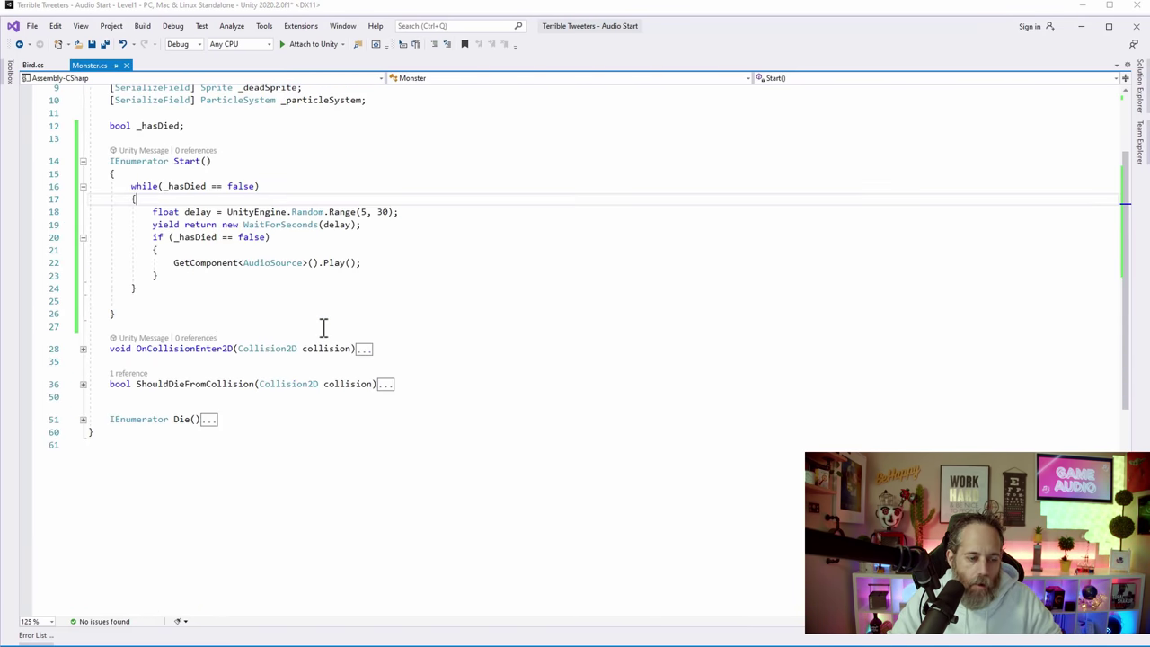
click(161, 300)
key(Delete)
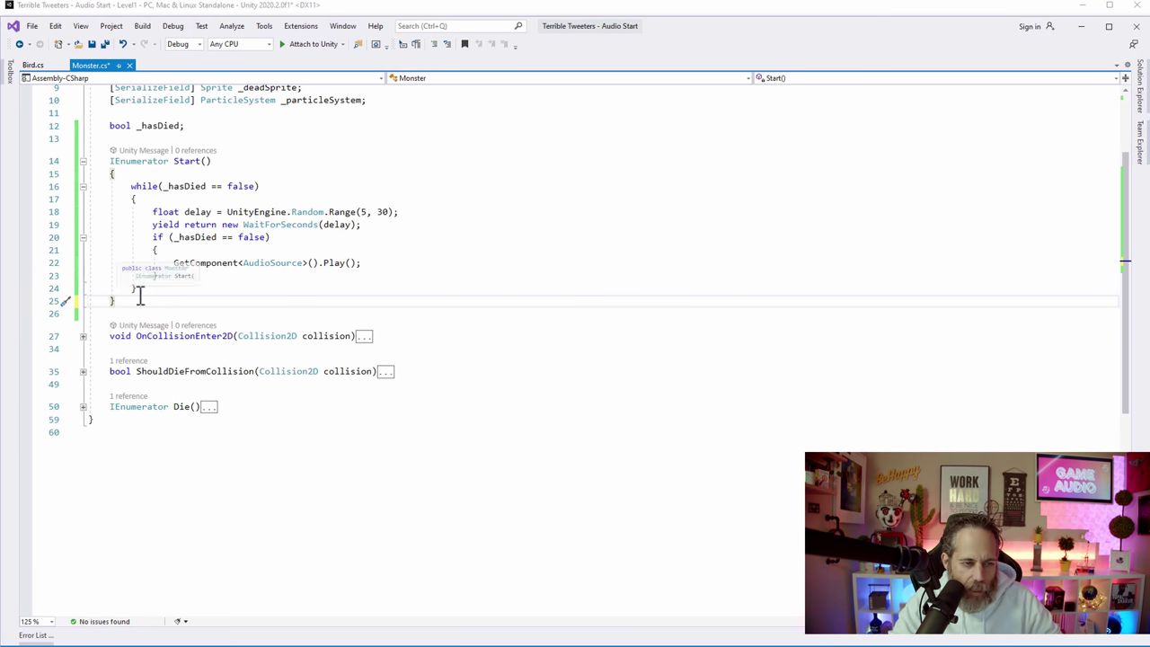
ctrl+scroll(183, 315, up, 5)
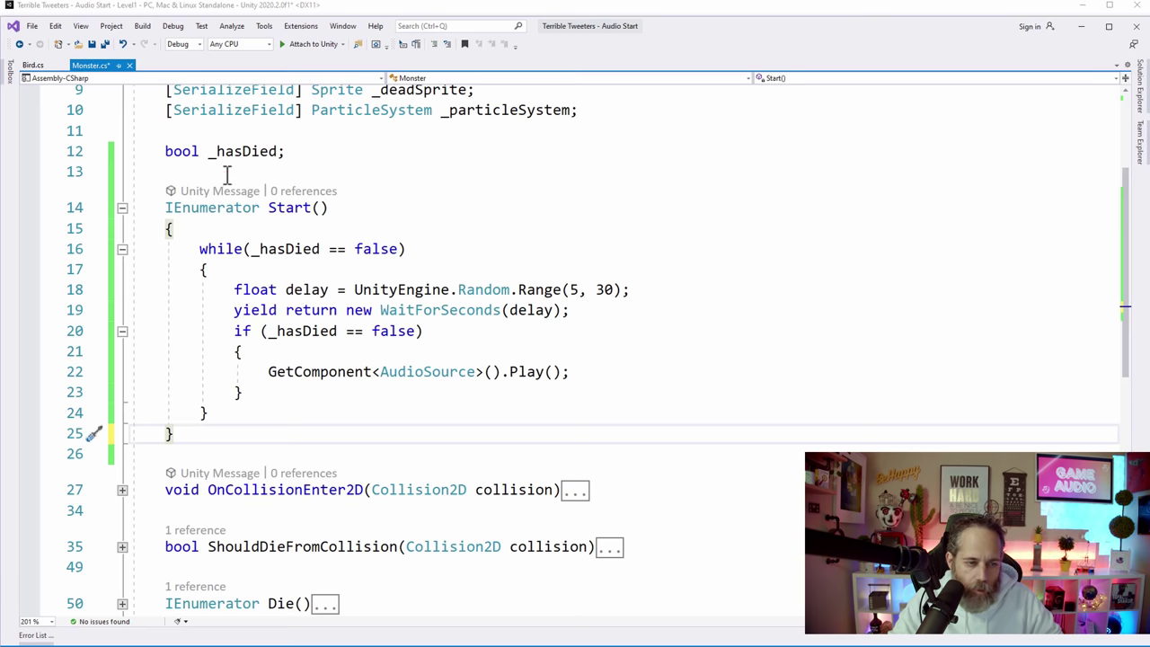
click(226, 173)
key(Return)
key(Return)
key(Up)
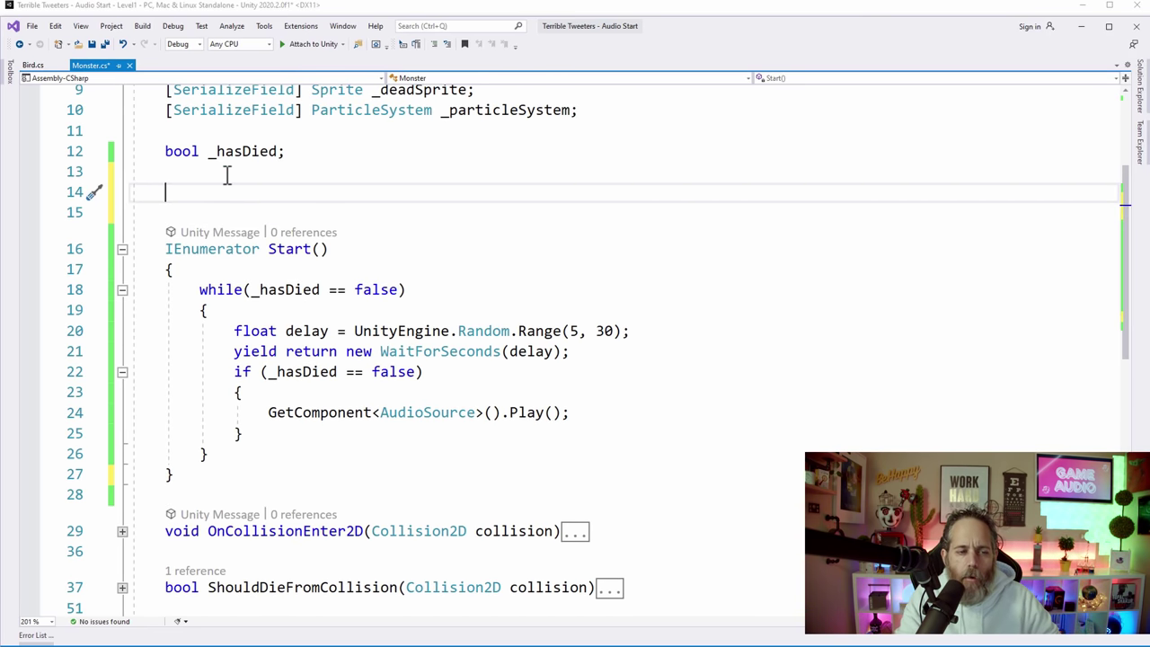
Step: Add an OnMouseDown method containing the GetComponent<AudioSource>().Play() statement
text(onmouse)
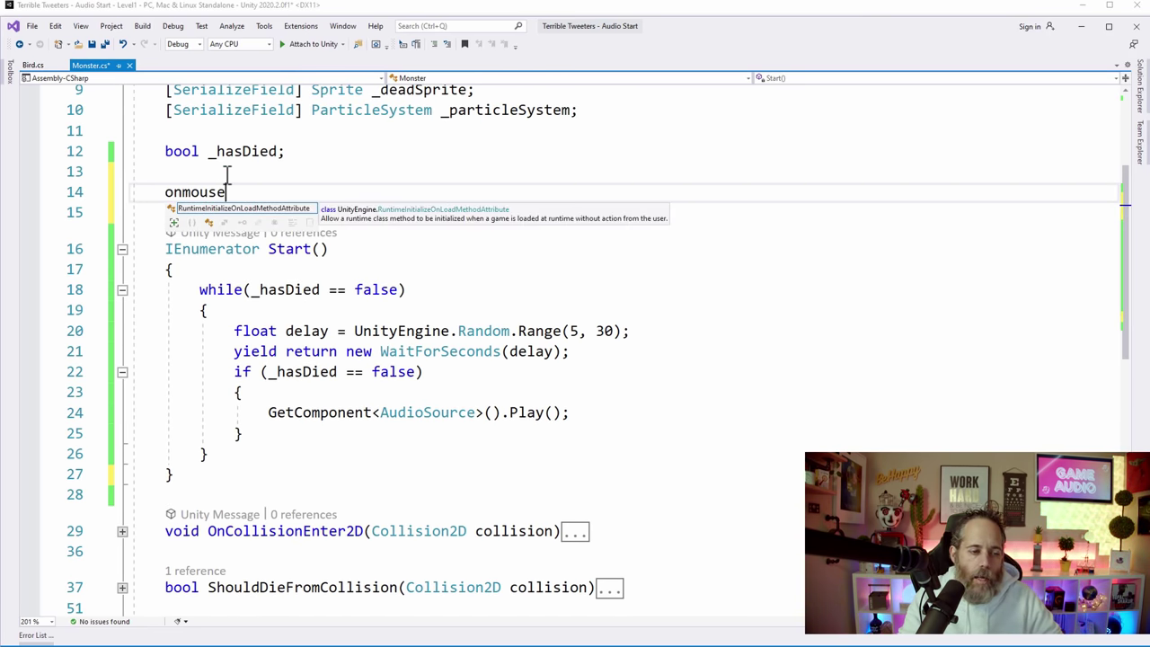
key(shift+Home)
key(BackSpace)
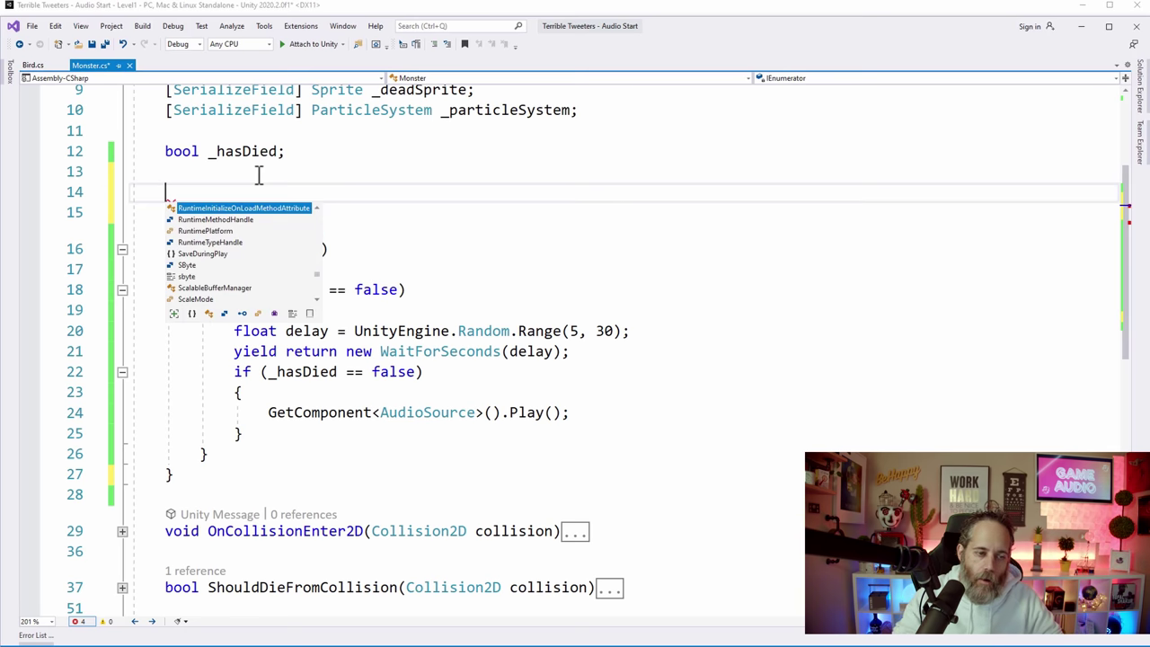
text(void OnM)
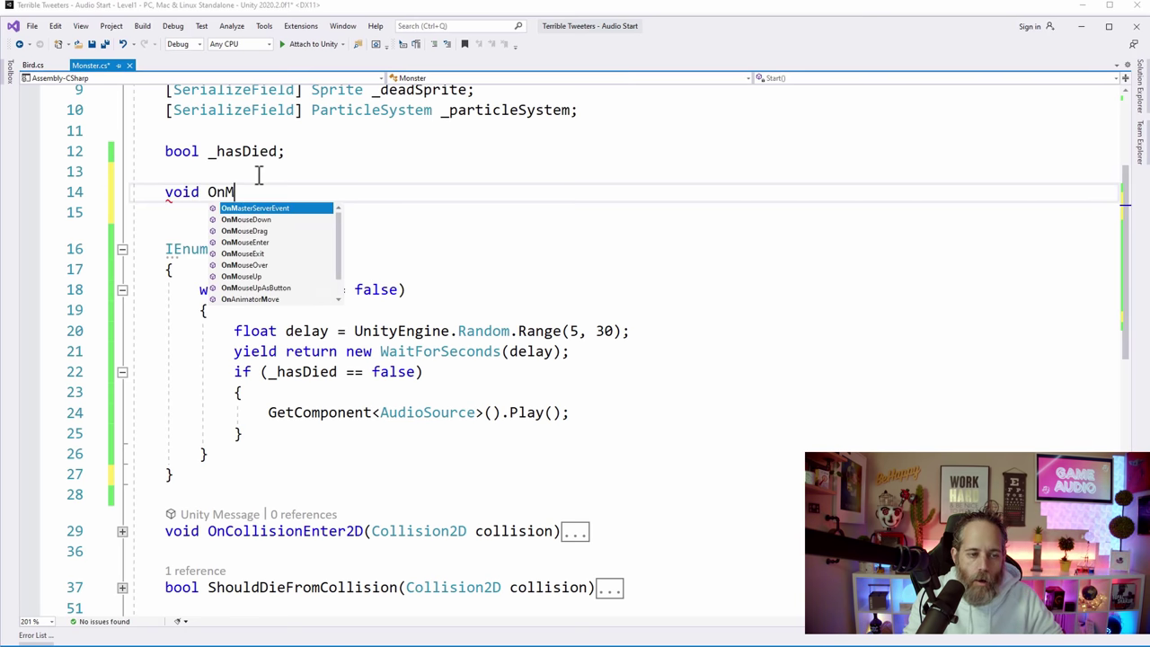
text(ouseDown)
key(Tab)
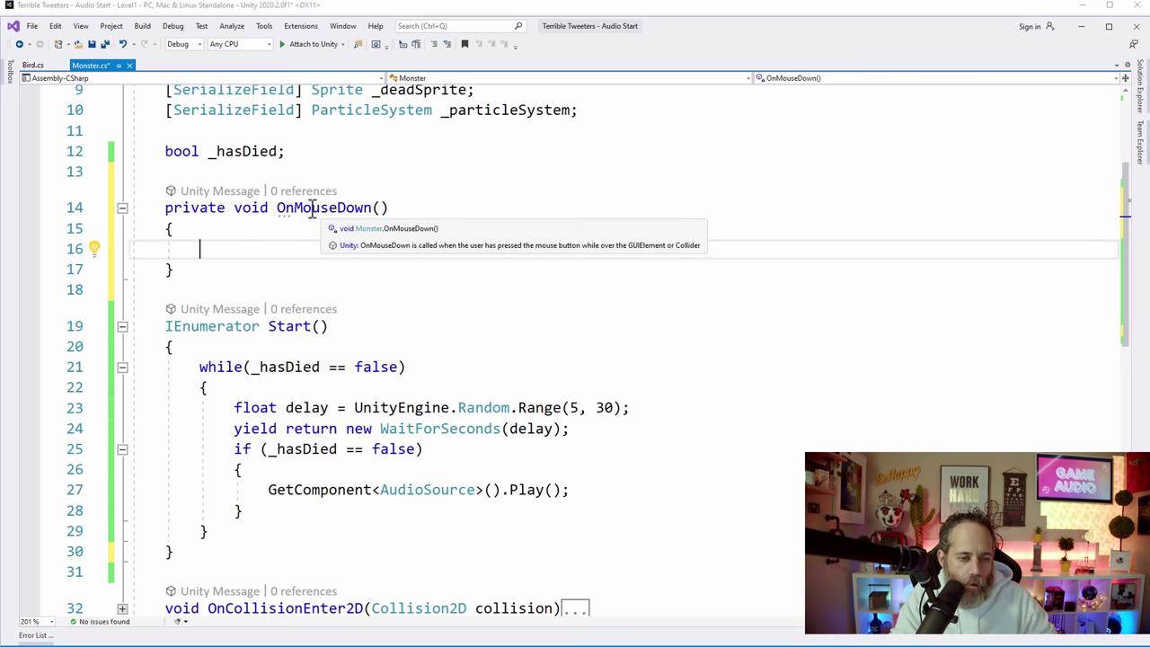
mouse_move(292, 216)
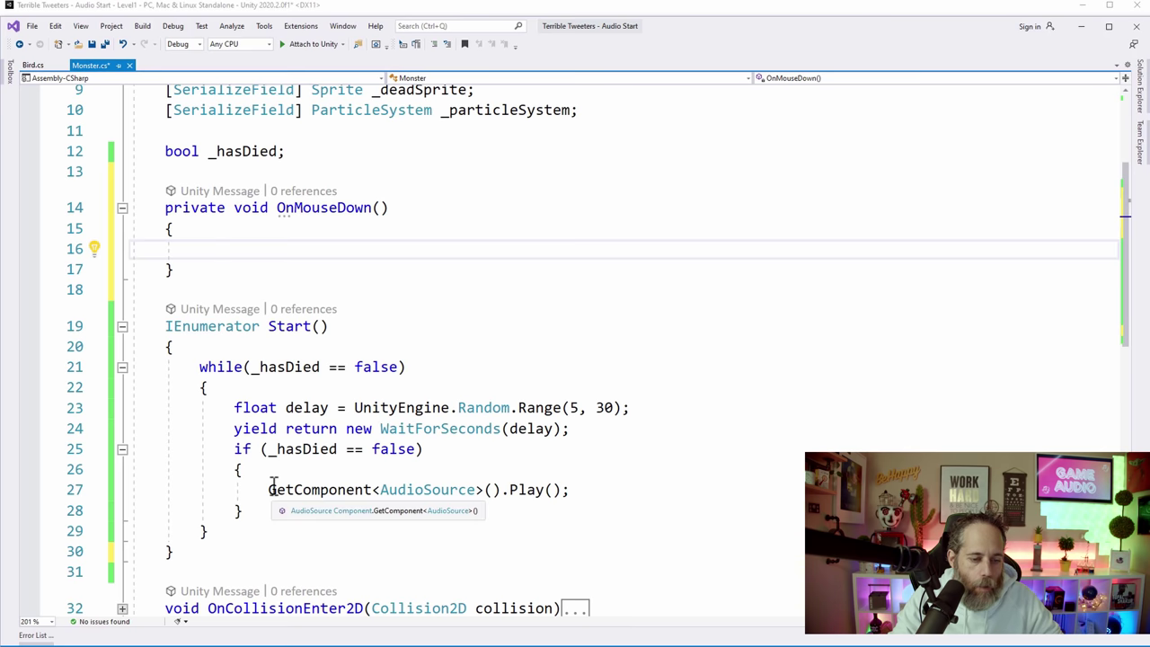
drag(267, 489, 632, 489)
key(ctrl+c)
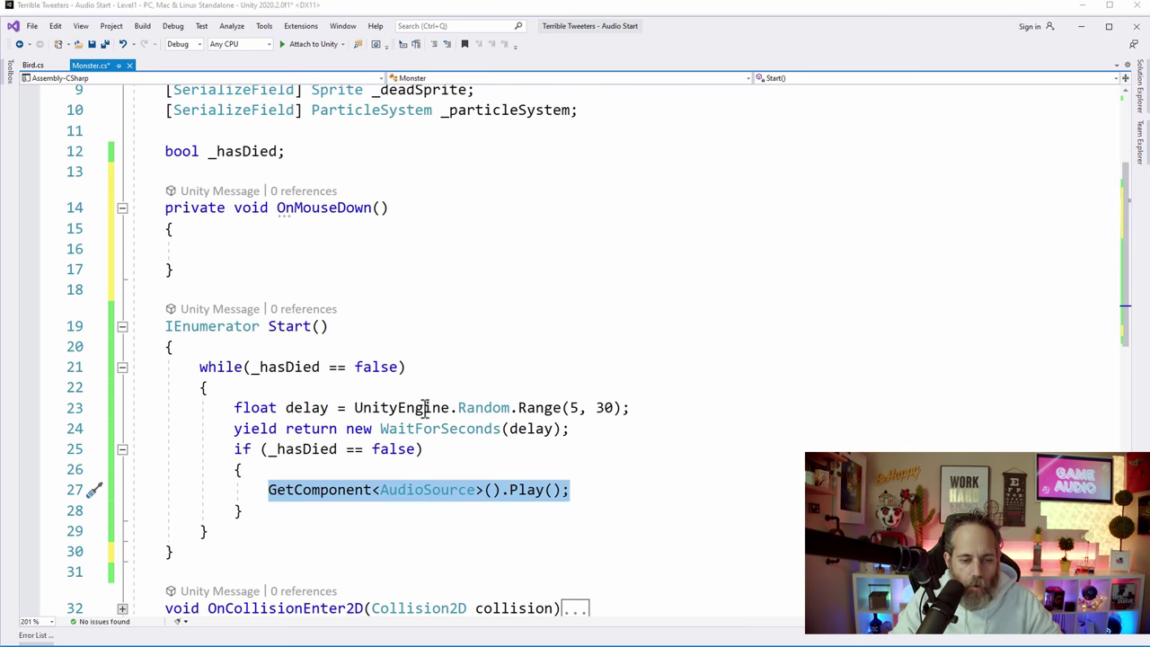
click(242, 256)
key(ctrl+v)
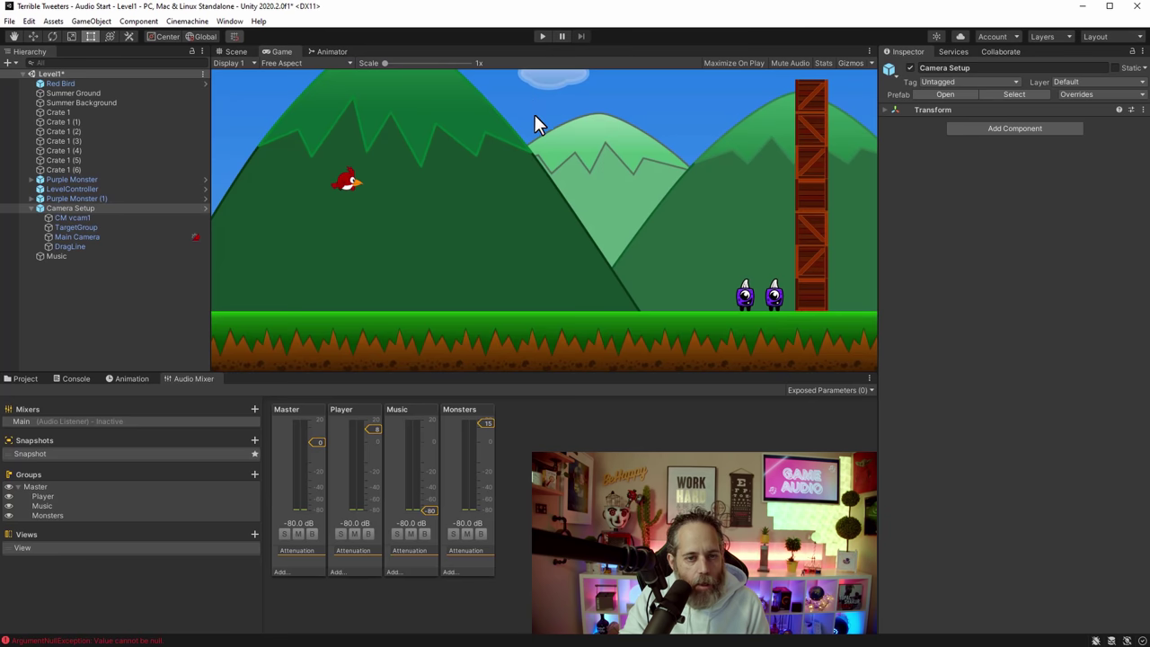
Step: Run the game and click both purple monsters to hear their sound, then stop
click(542, 39)
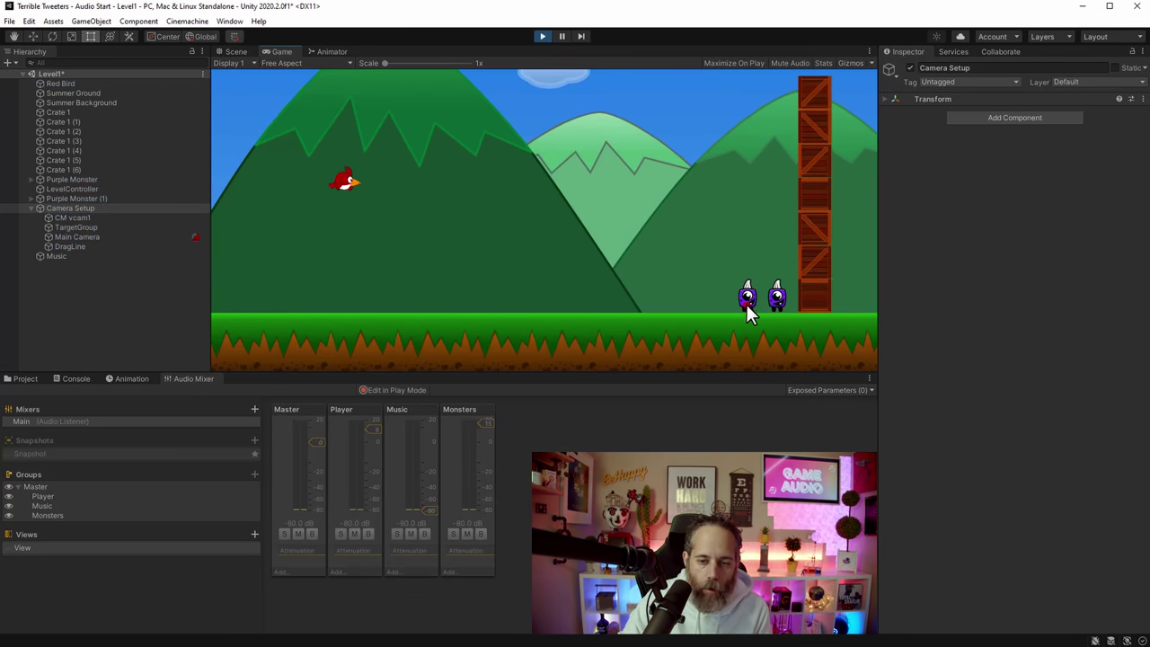
click(747, 299)
click(777, 301)
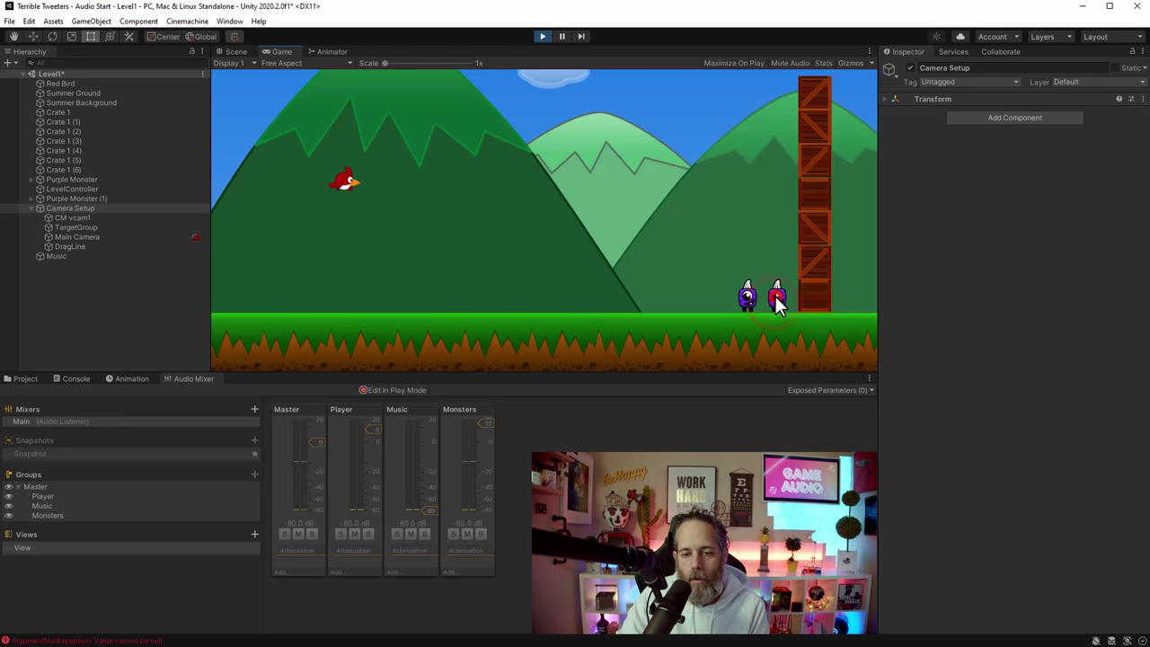
click(746, 299)
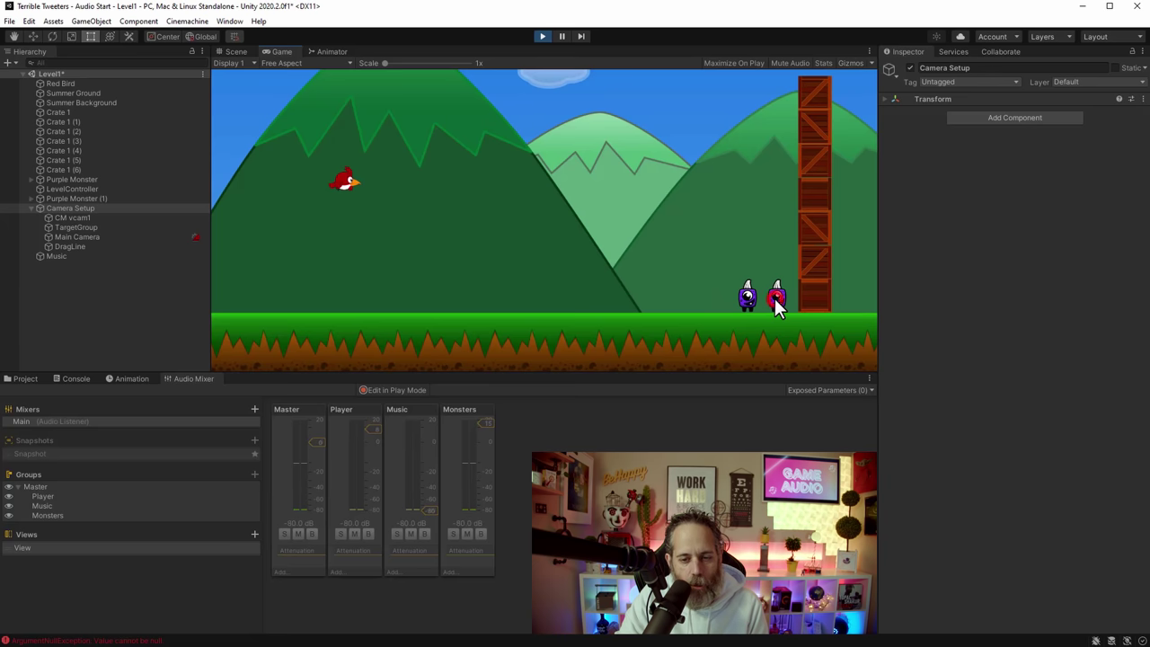
click(541, 36)
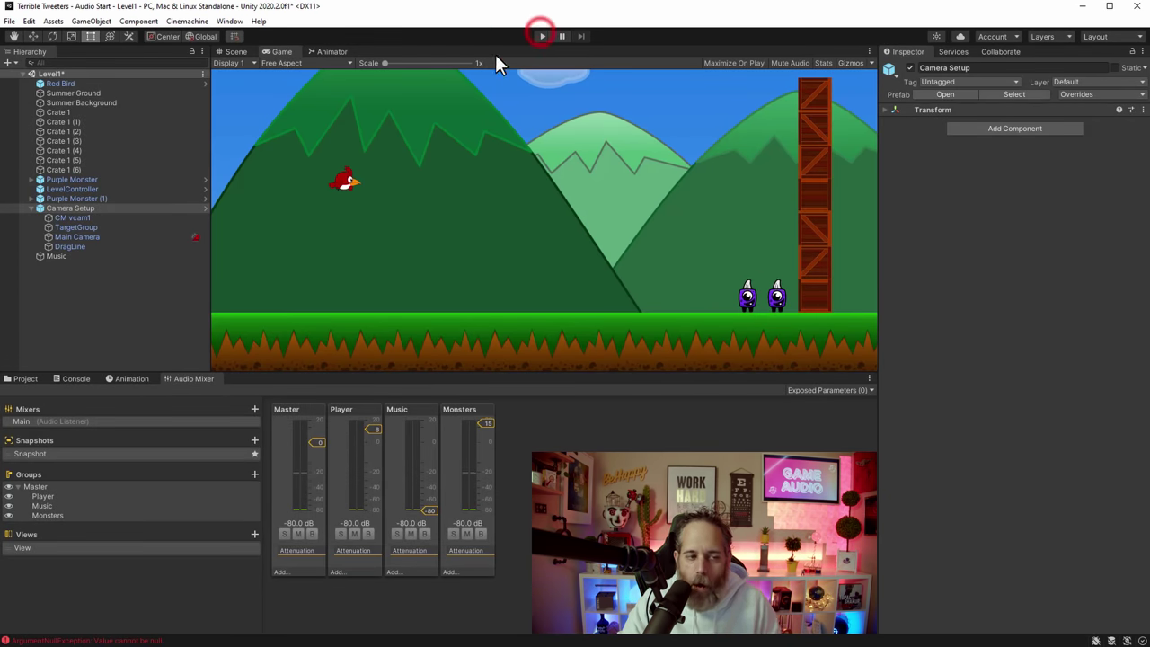
Step: Apply Purple Monster's Audio Source override to the prefab and confirm Purple Monster (1) now has it
click(106, 198)
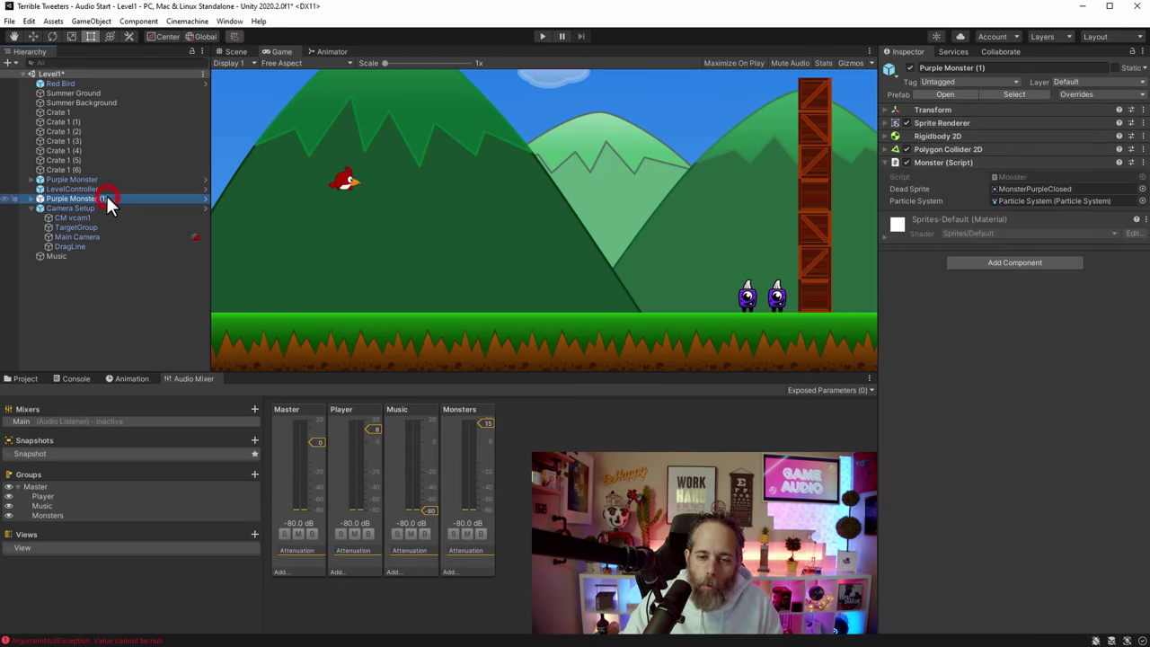
click(229, 51)
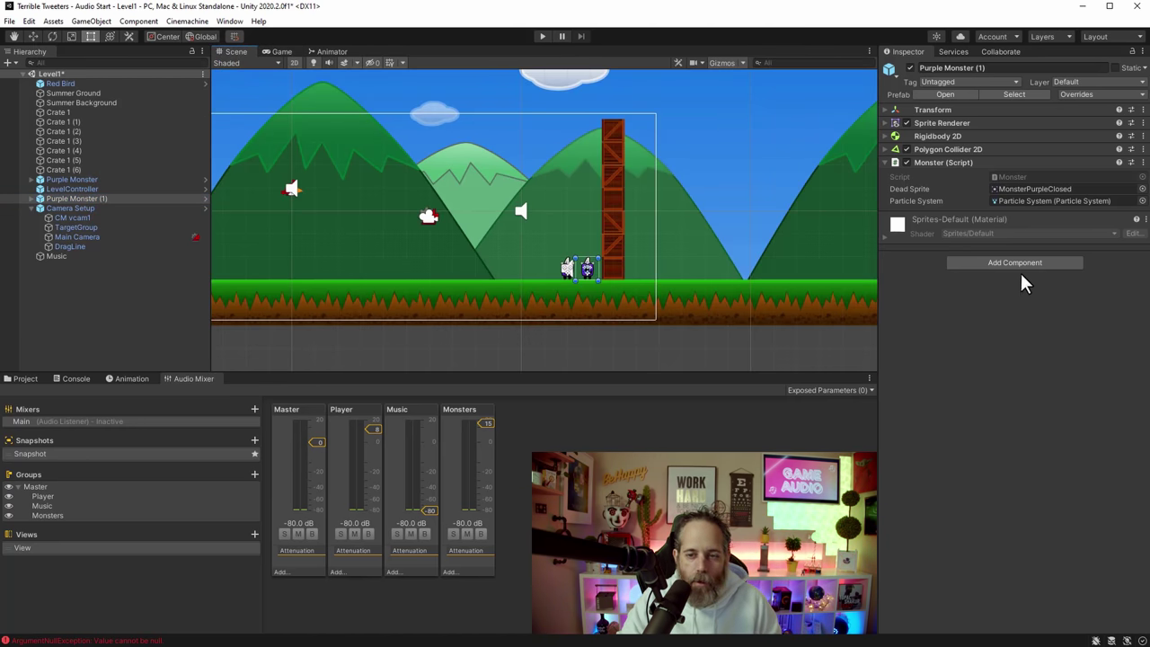
click(68, 180)
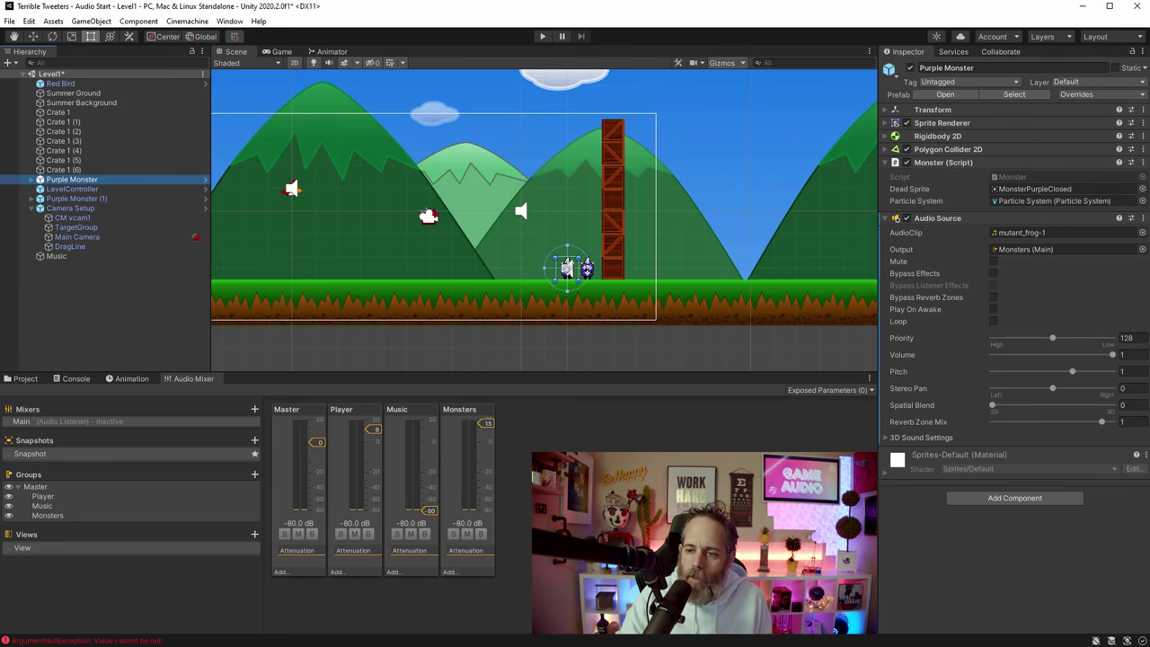
drag(1143, 183, 1091, 188)
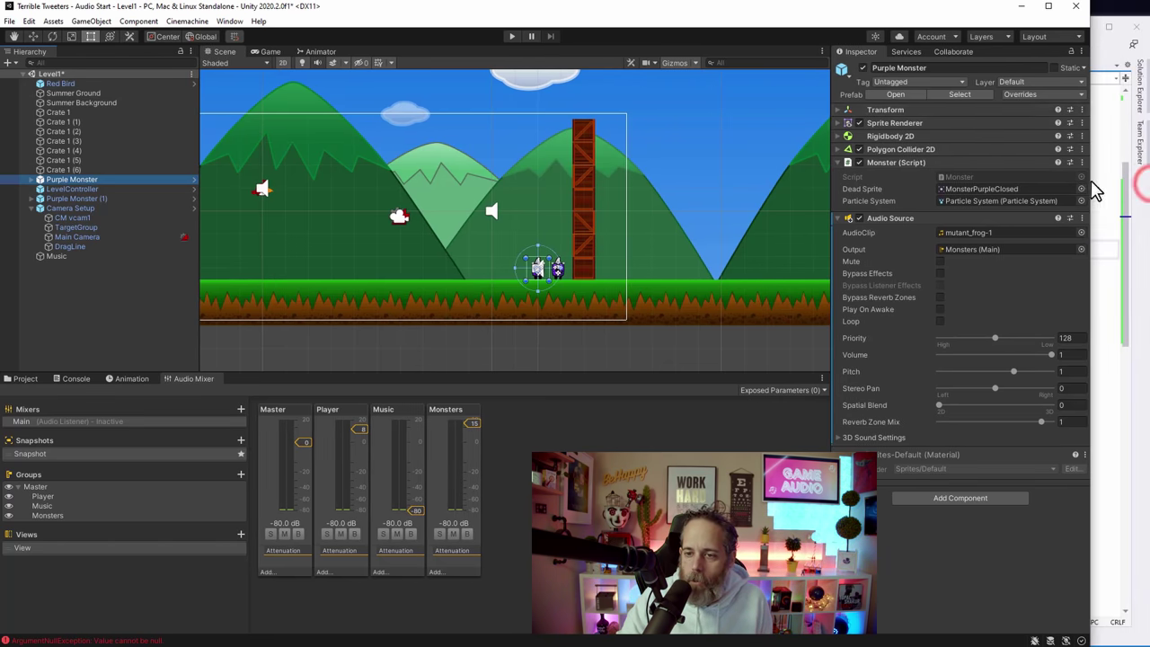
click(1014, 97)
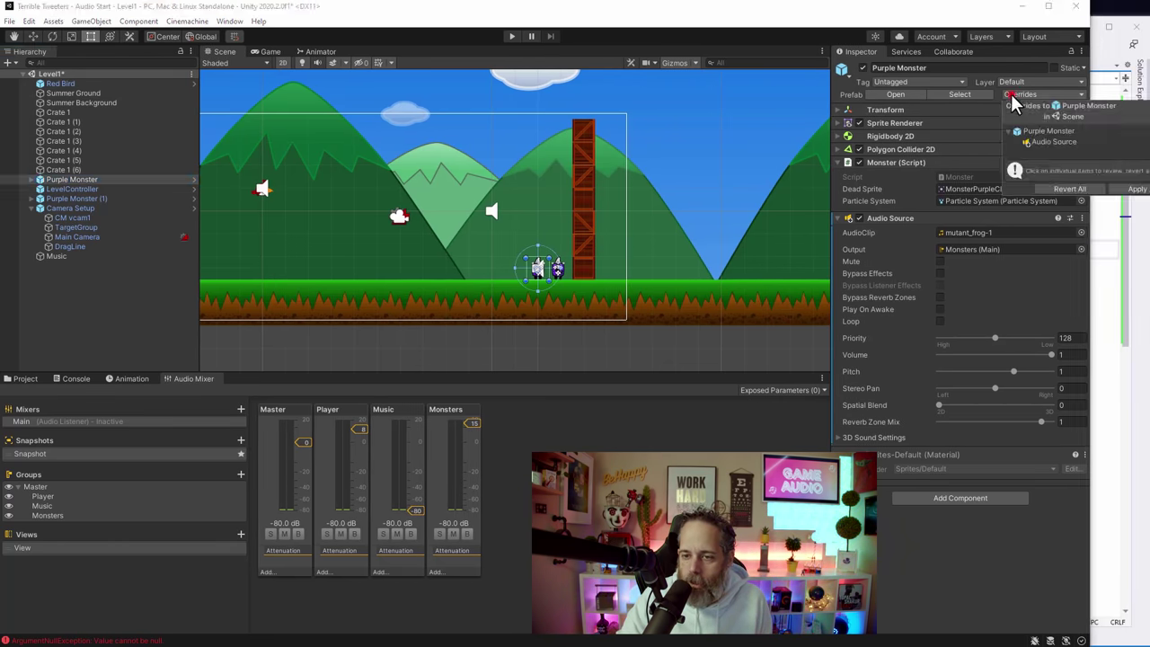
click(1137, 190)
drag(1096, 224, 1149, 224)
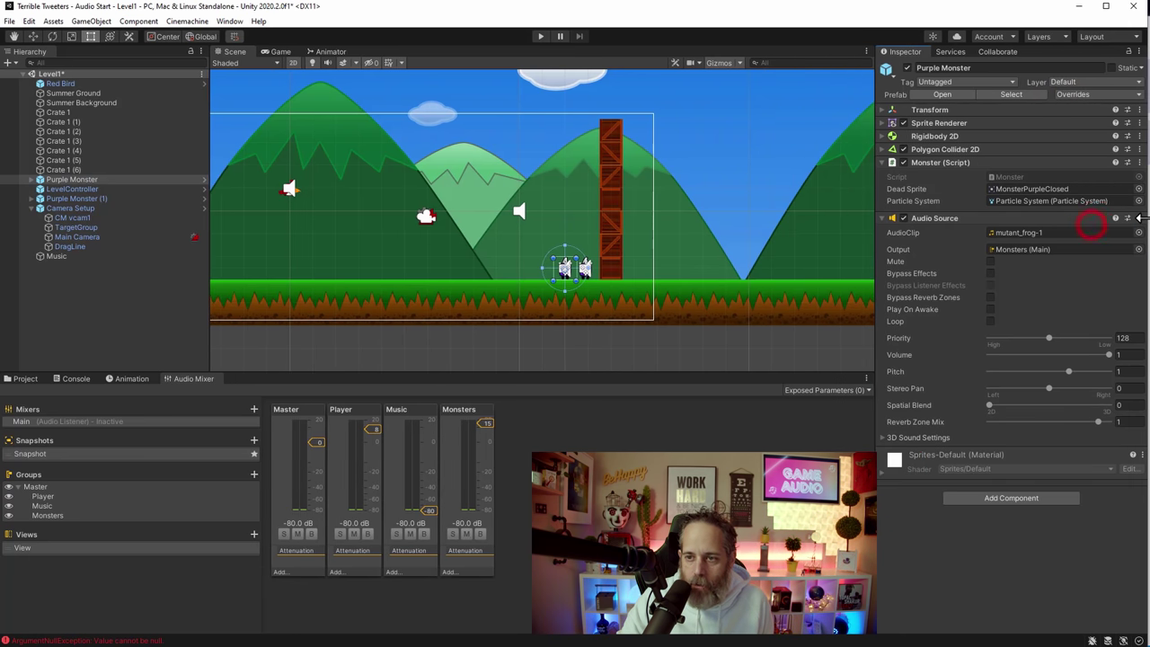
click(90, 199)
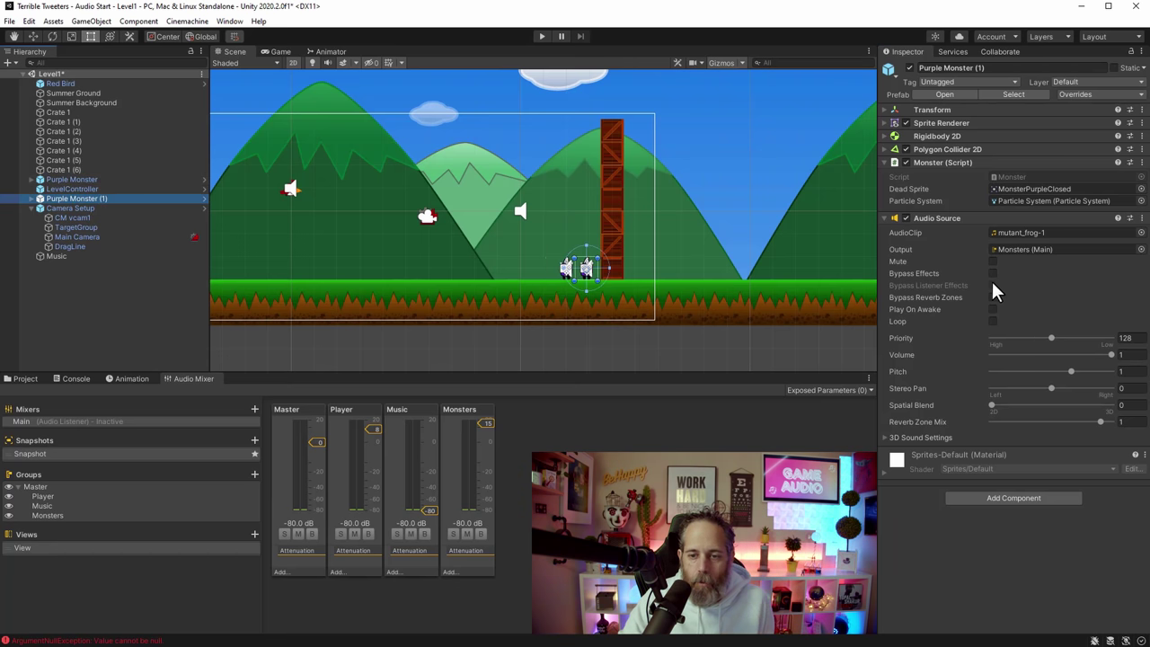
click(540, 37)
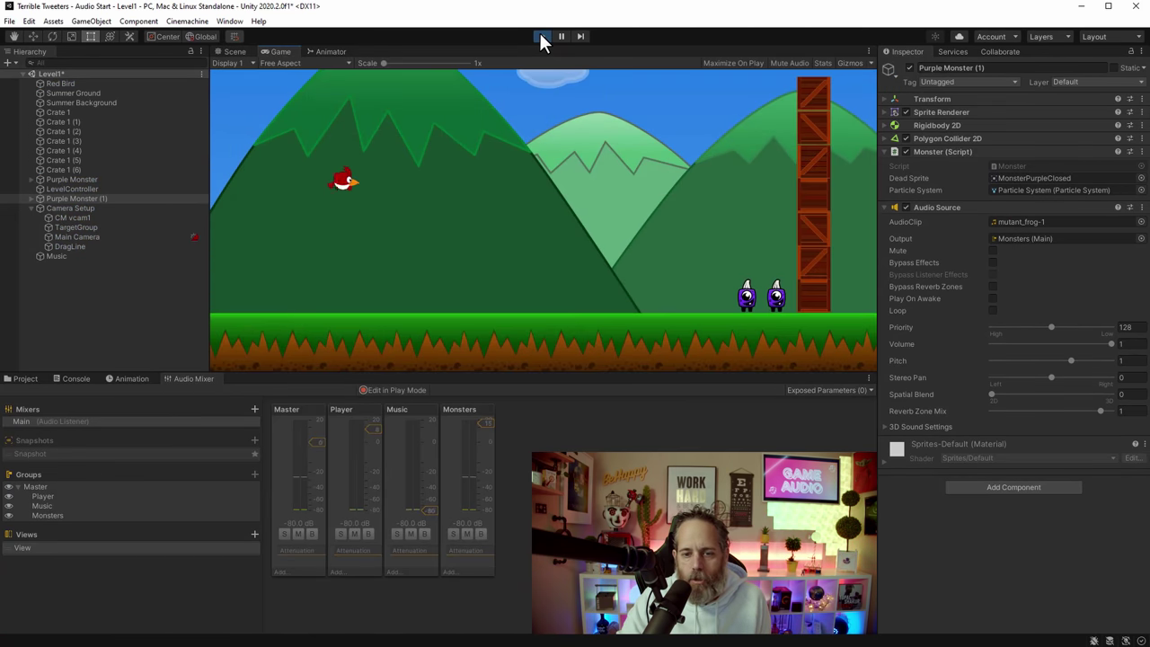
click(778, 307)
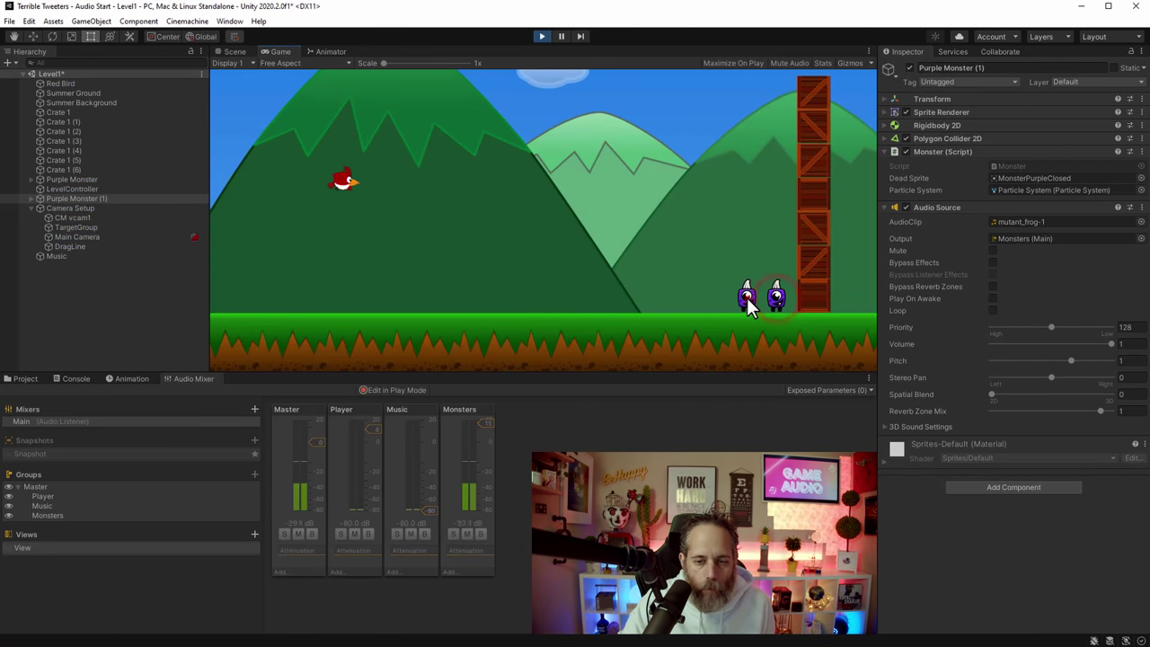
click(745, 297)
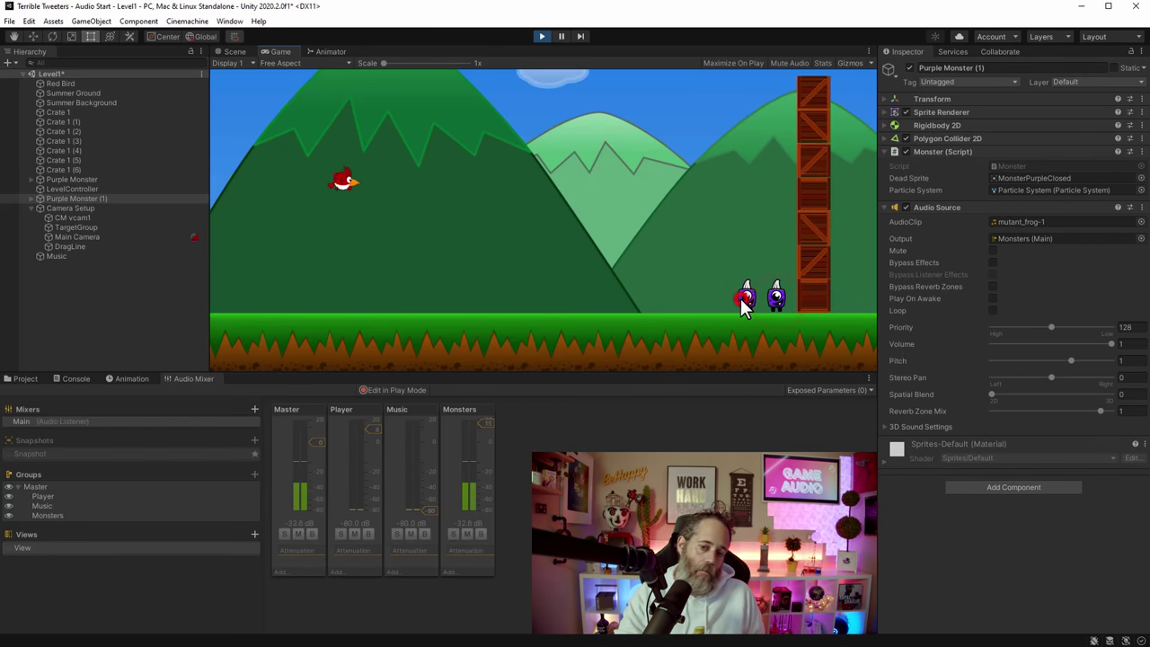
click(684, 290)
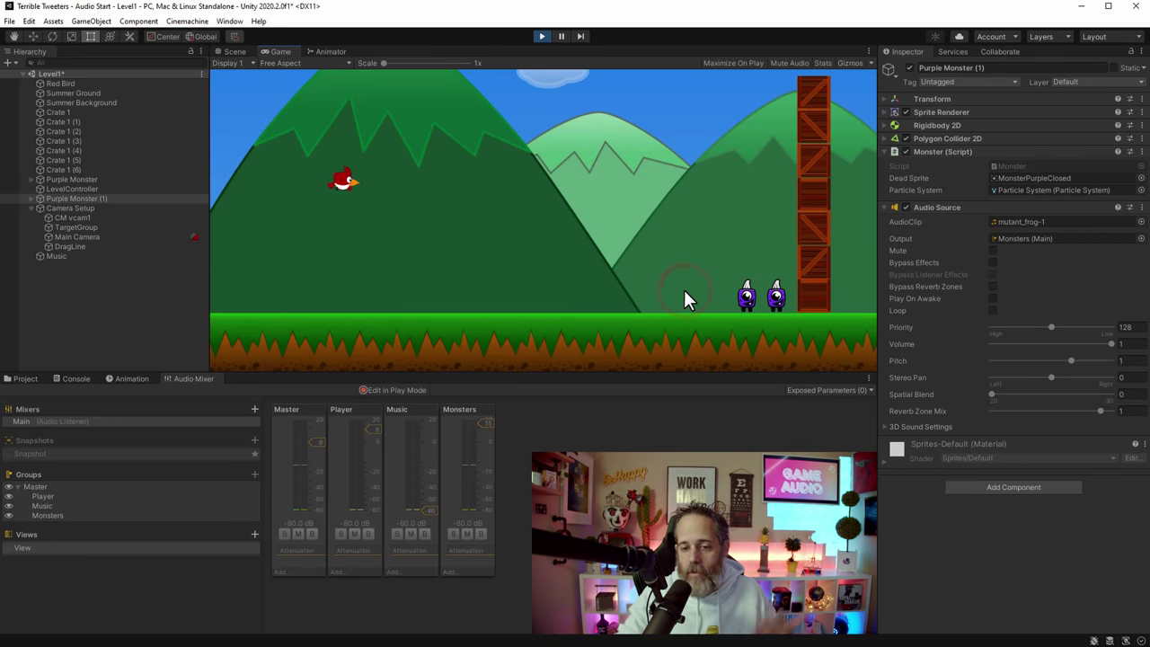
click(715, 244)
click(811, 232)
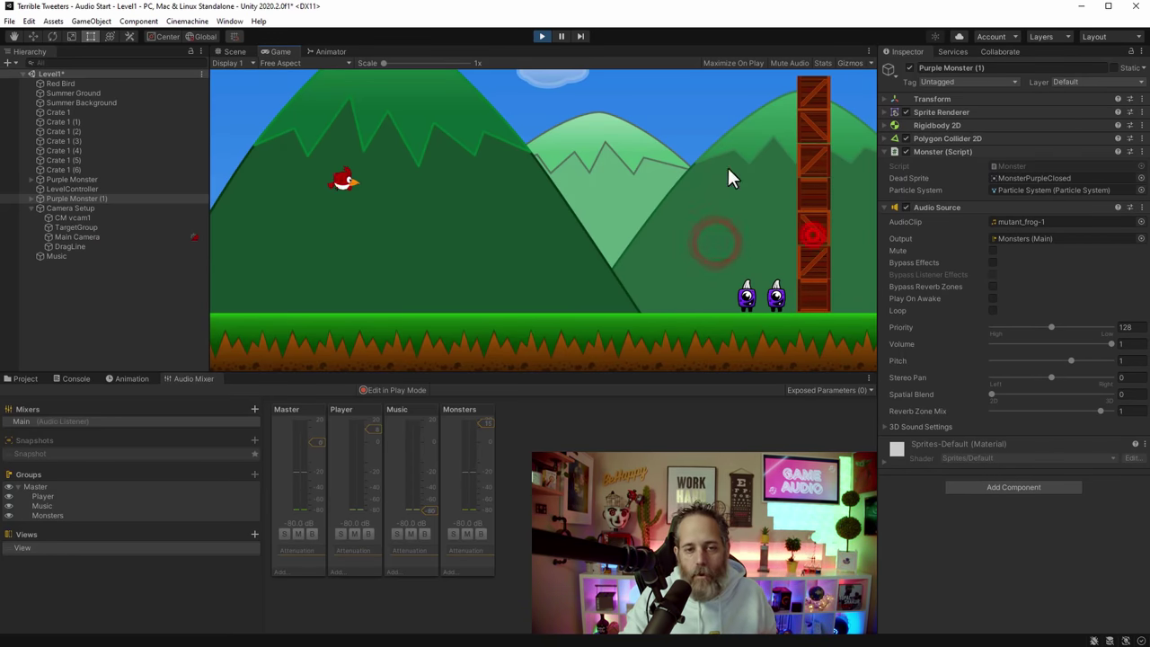
click(542, 36)
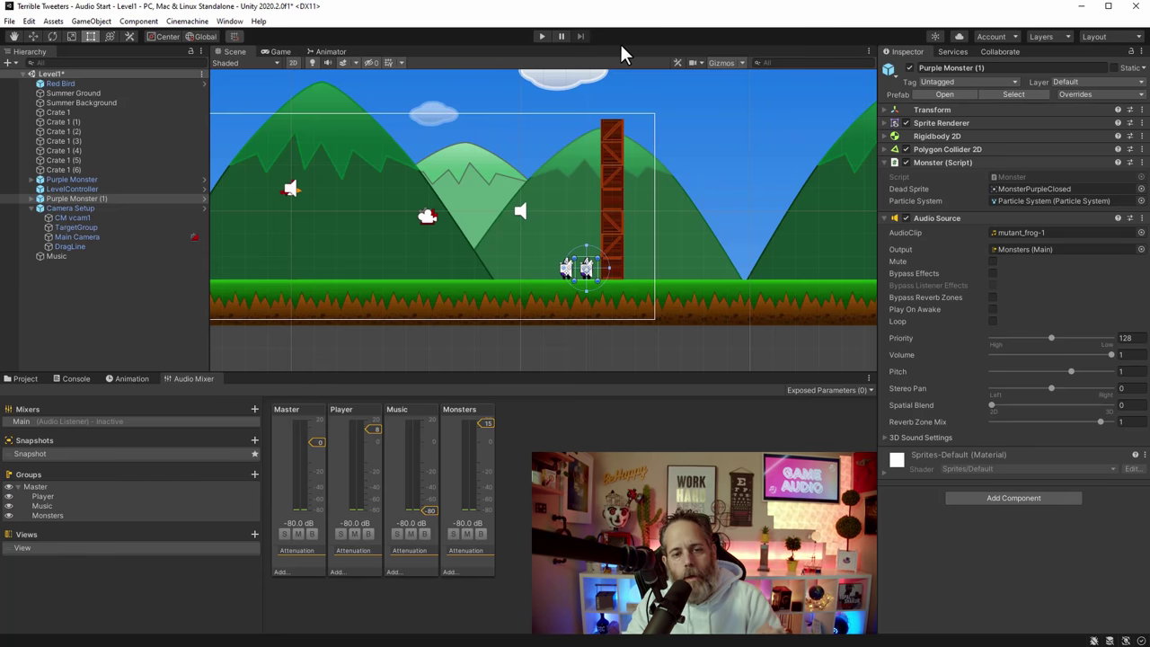
Step: Inspect the top crate's Rigidbody 2D and Box Collider 2D settings
click(612, 128)
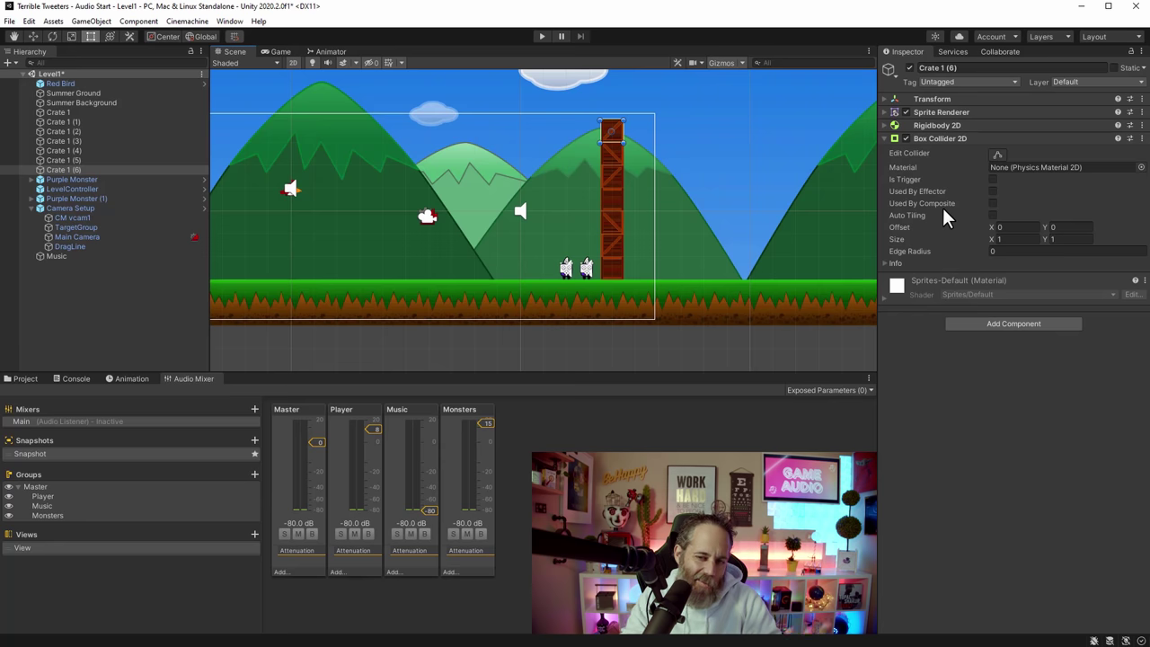
click(937, 125)
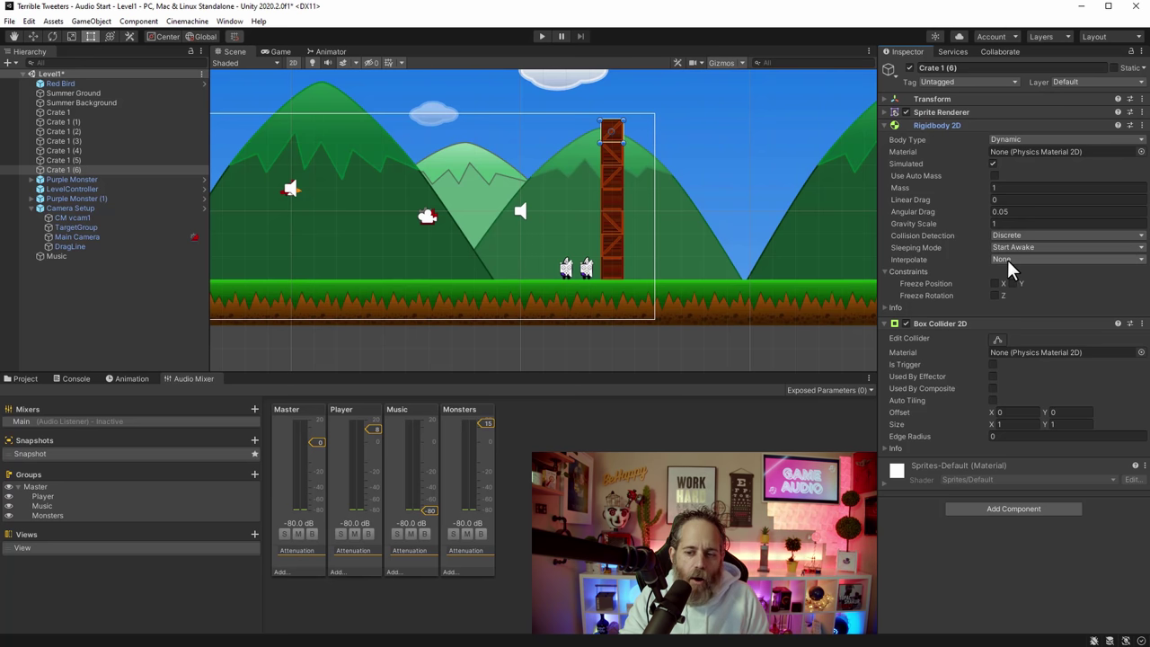
click(957, 323)
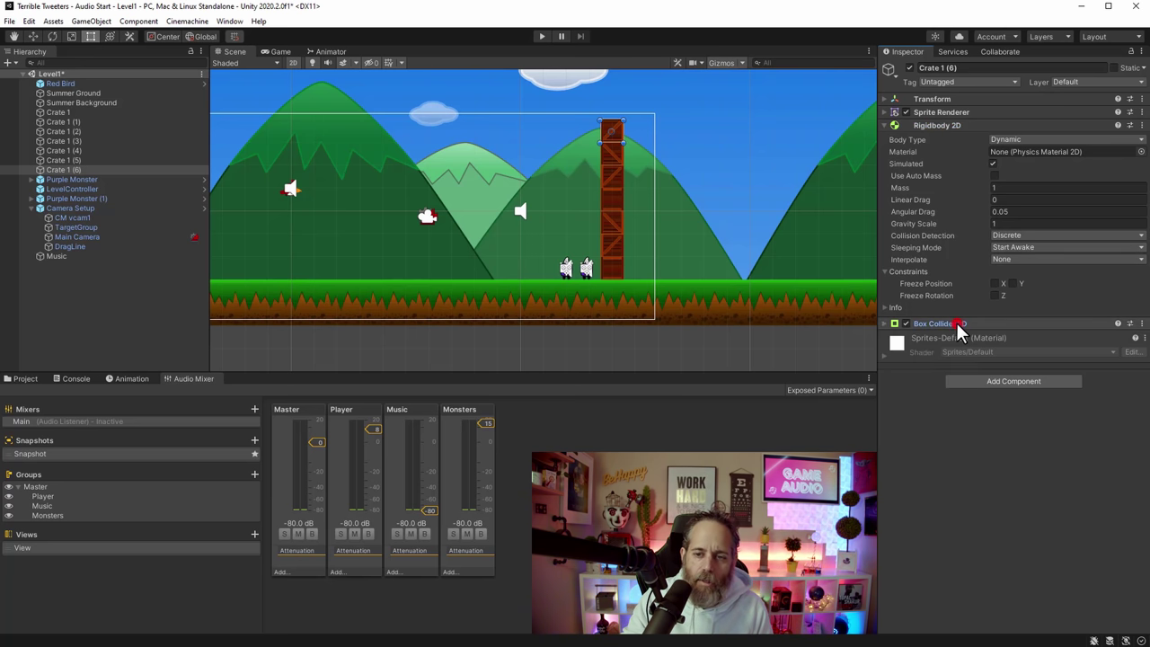
click(914, 126)
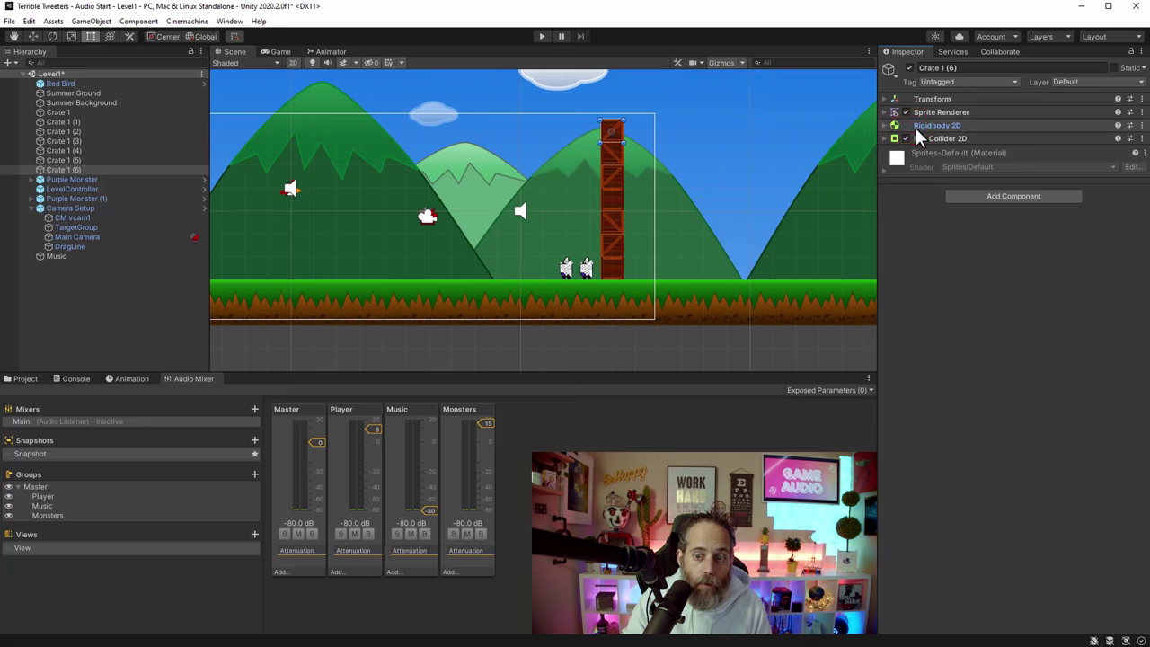
Step: Create a C# script named Crate in Assets/Scripts and open it in Visual Studio
click(21, 379)
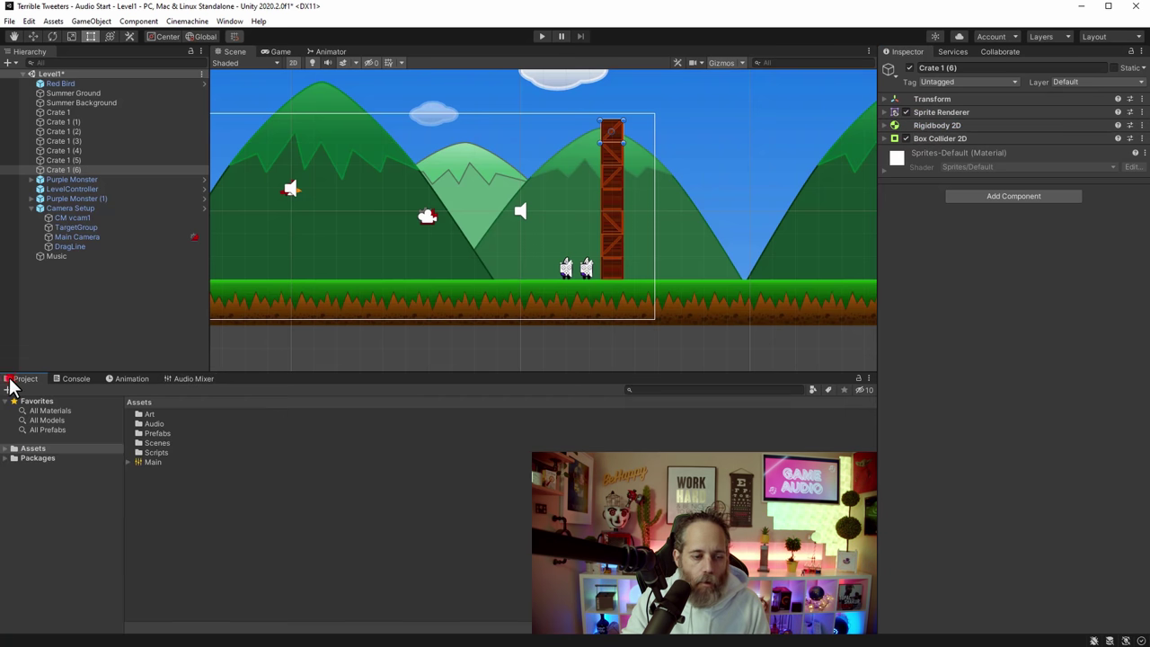
click(151, 453)
double_click(151, 453)
right_click(151, 467)
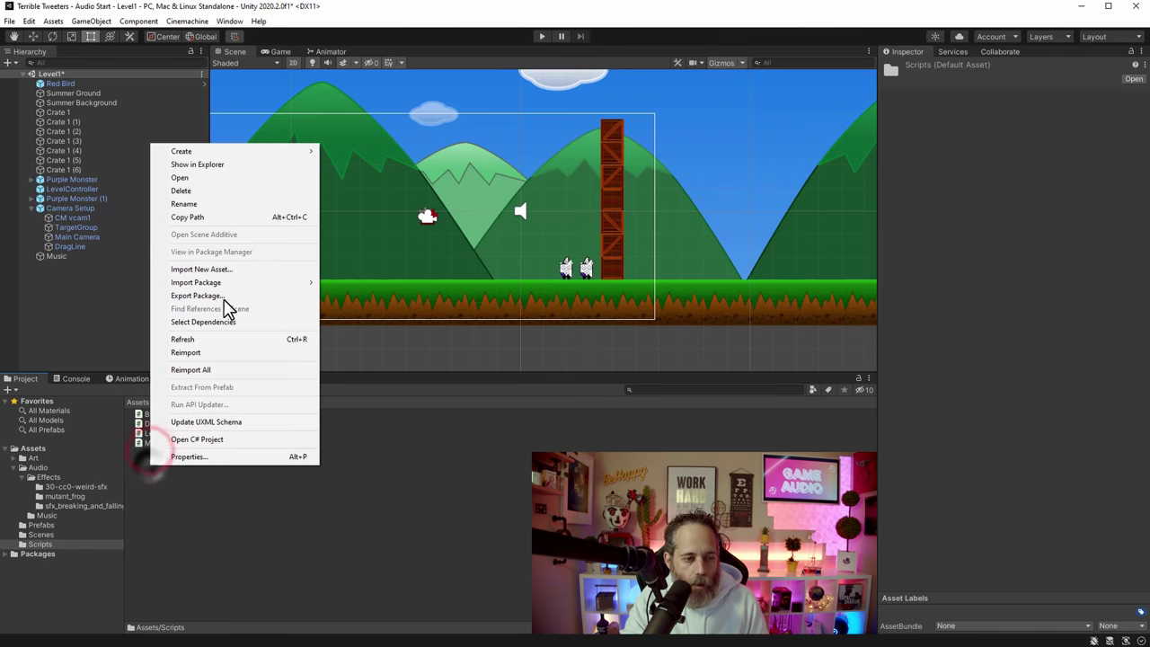
click(215, 151)
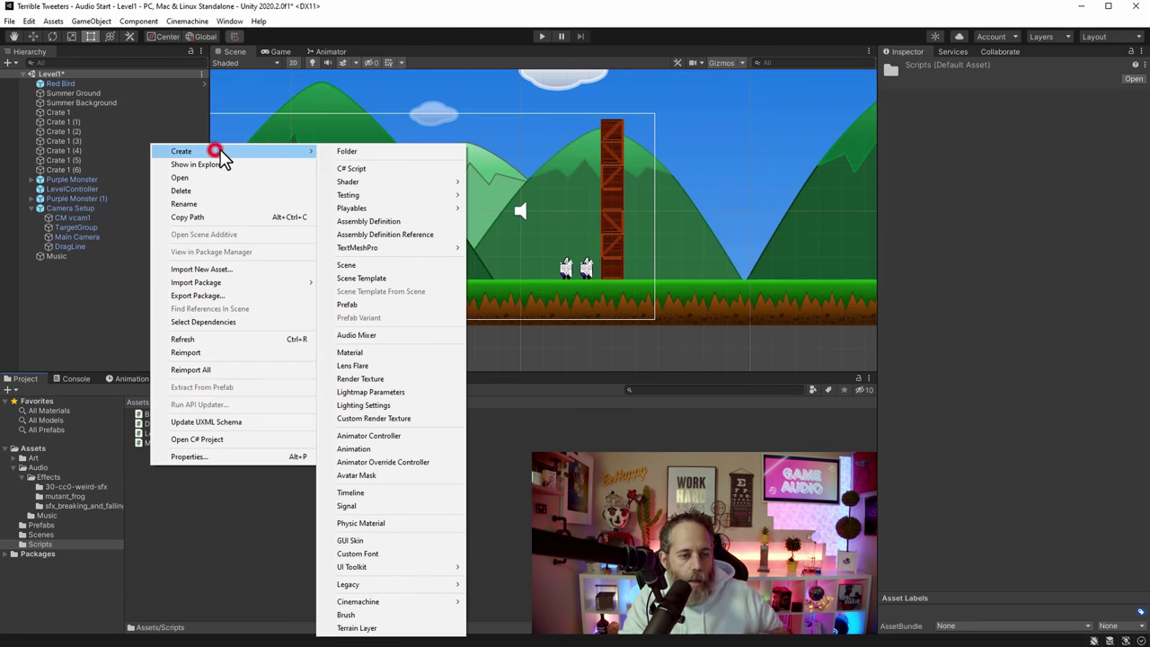
click(370, 169)
text(Crate)
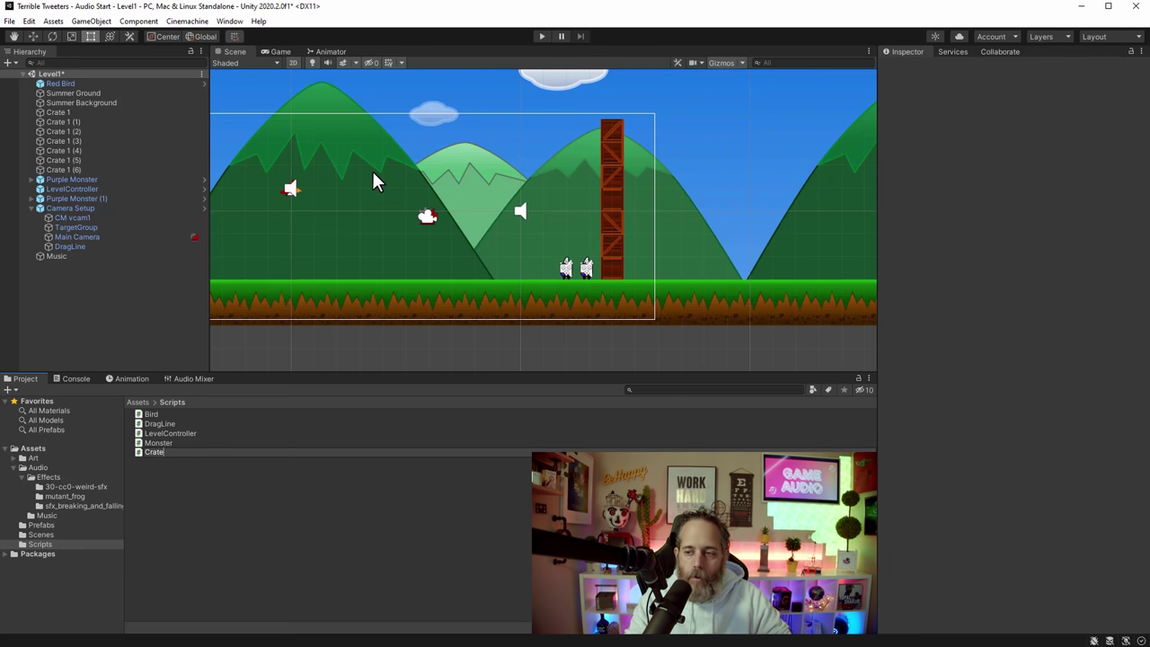
key(Return)
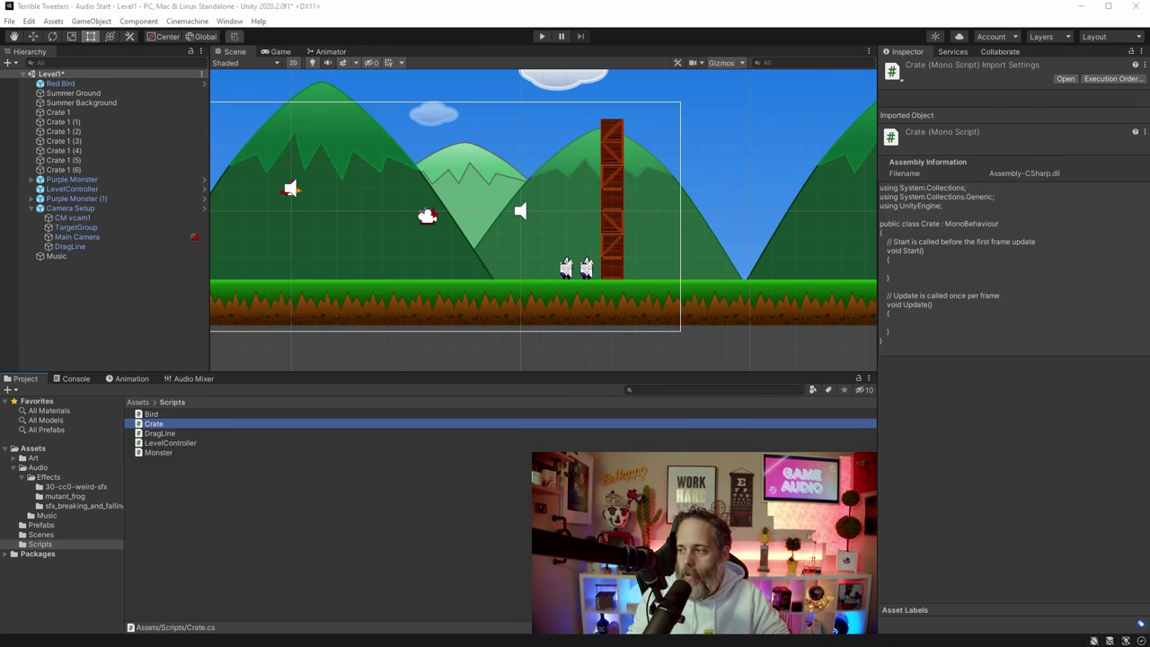
double_click(190, 424)
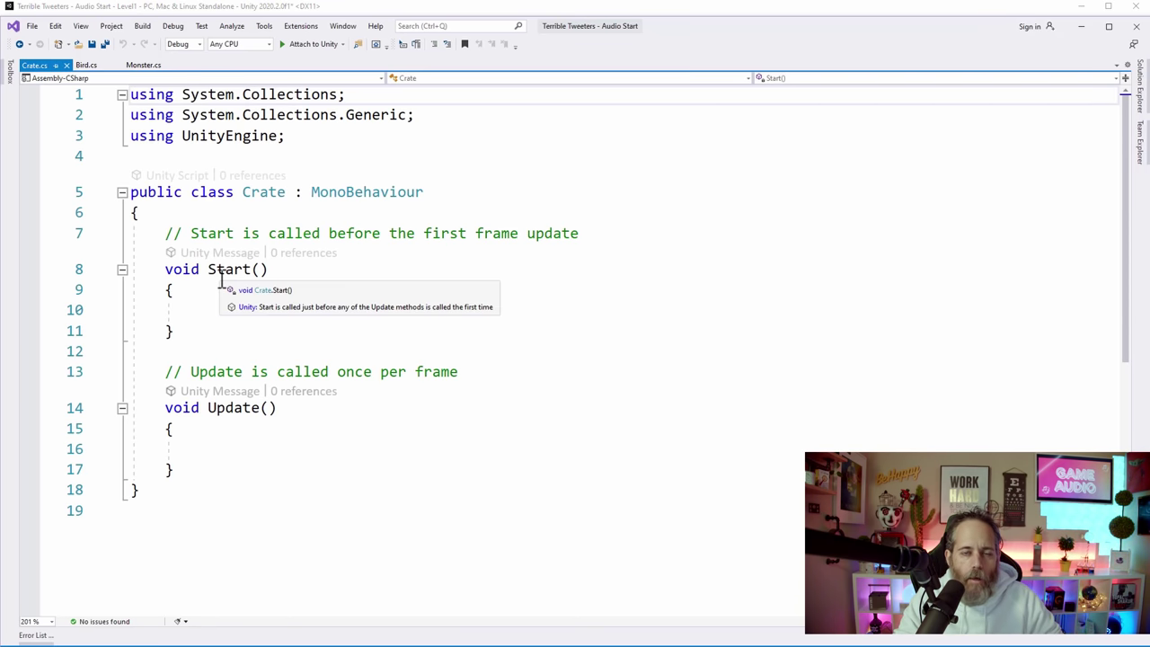
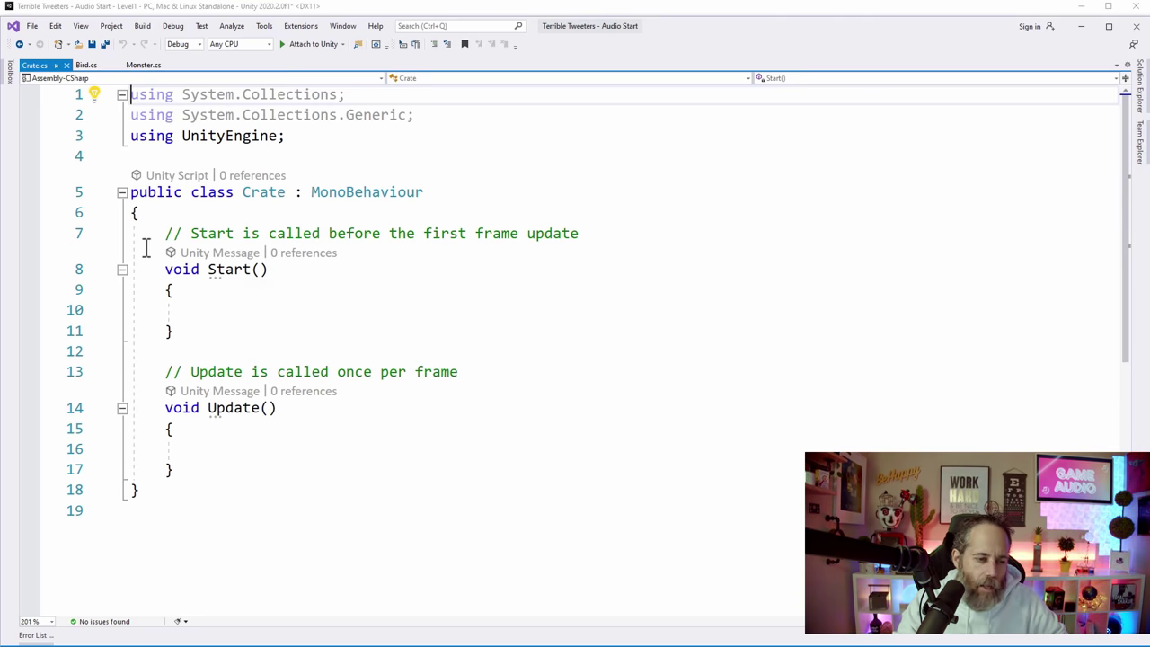
Step: Replace the default Start and Update methods with an OnCollisionEnter2D stub
drag(163, 234, 278, 477)
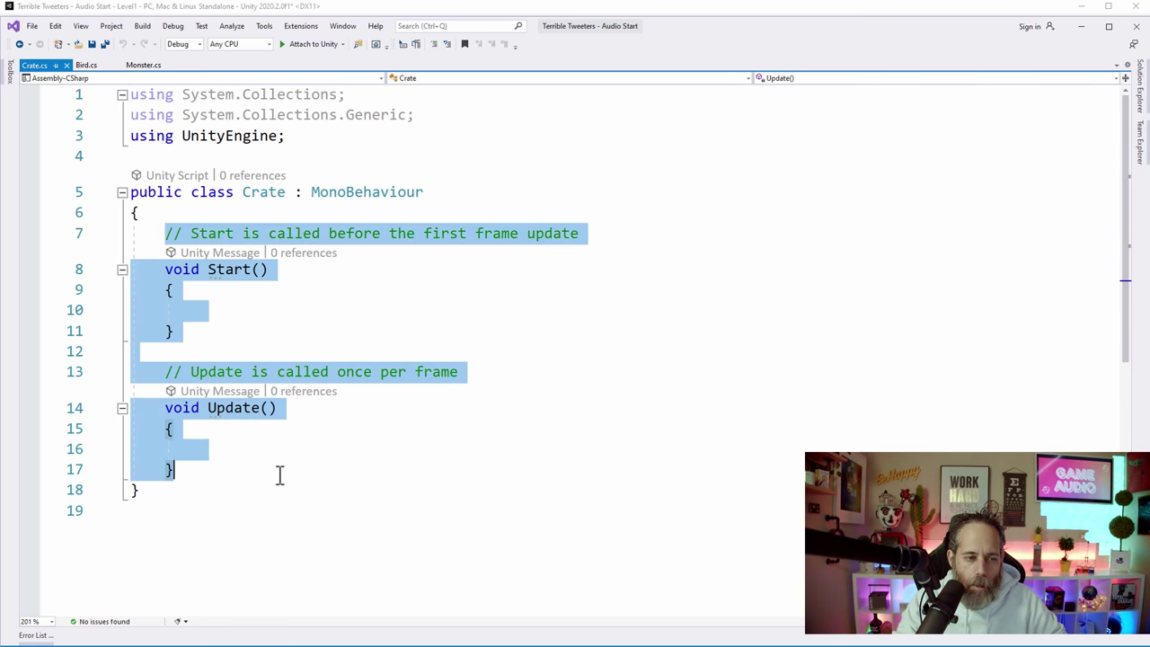
key(Delete)
text(oncoll)
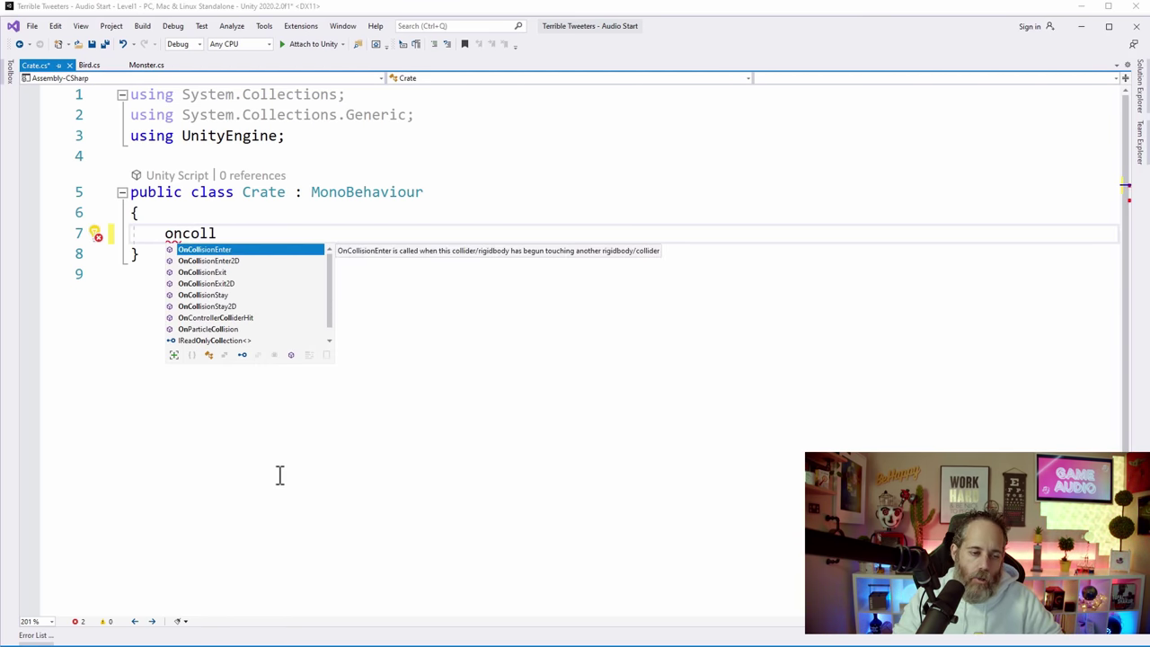
key(Down)
key(Return)
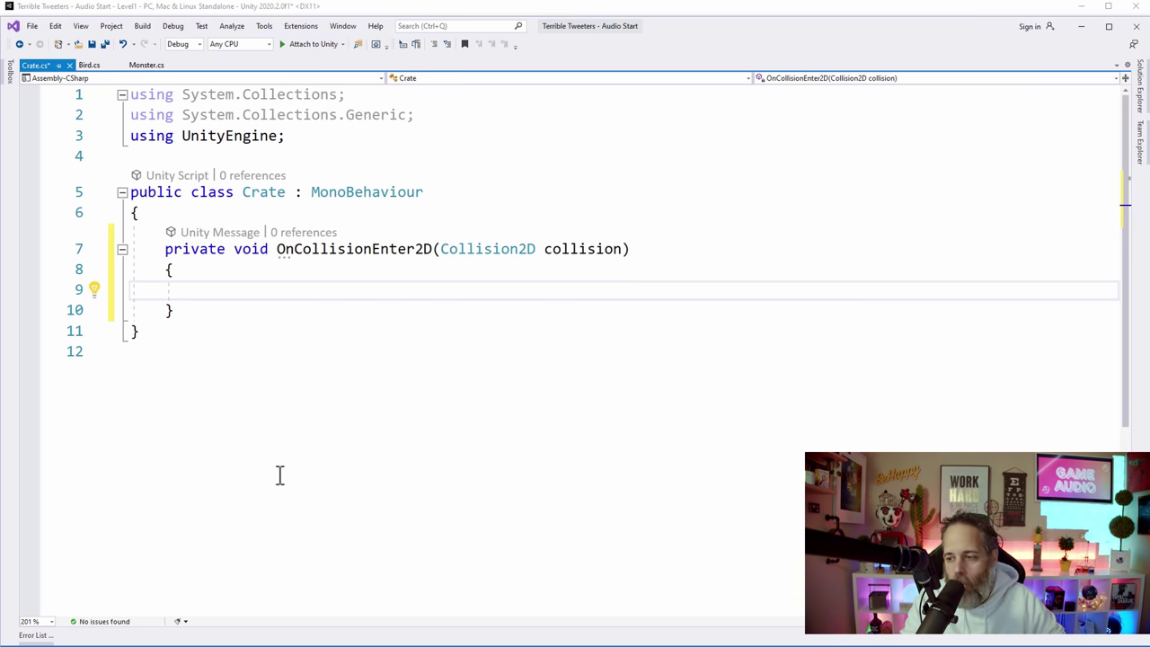
Step: Add an if relativeVelocity.magnitude > 5f block calling GetComponent<AudioSource>().Play()
text(if (col)
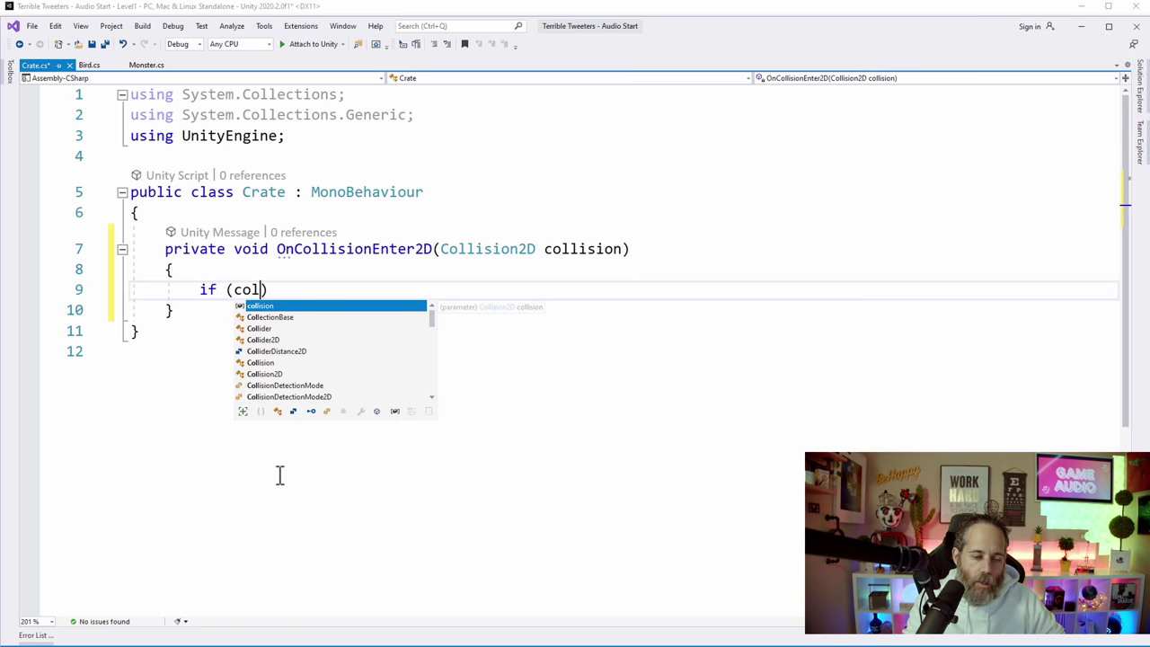
text(lision.relativeVelocity)
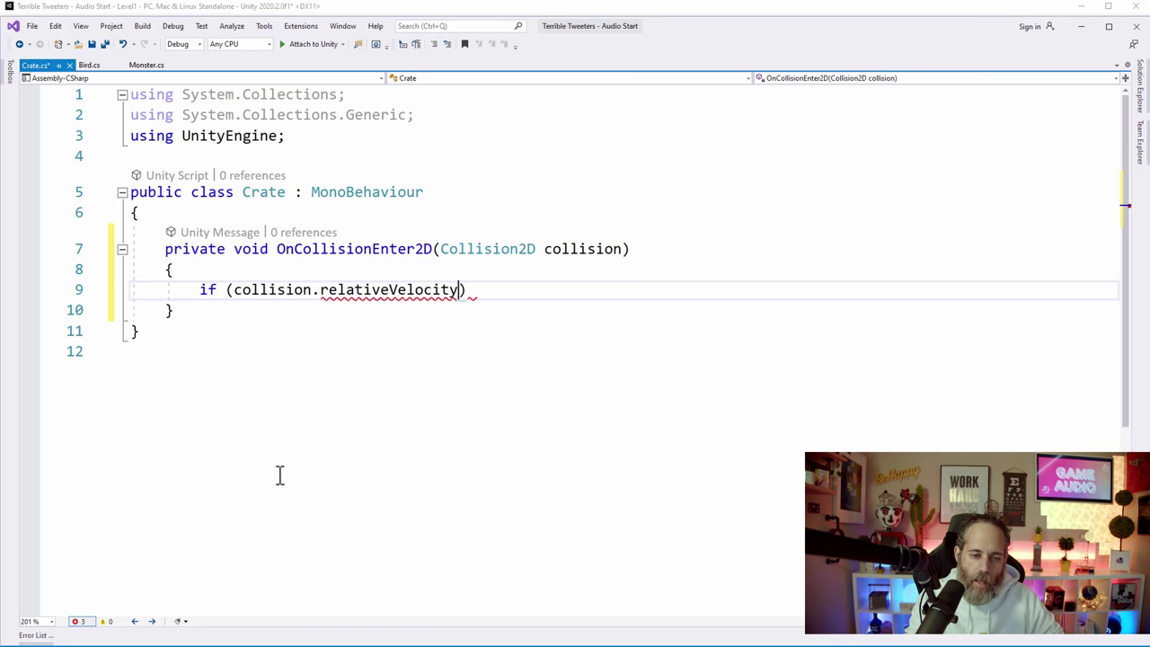
text(.magnitude >)
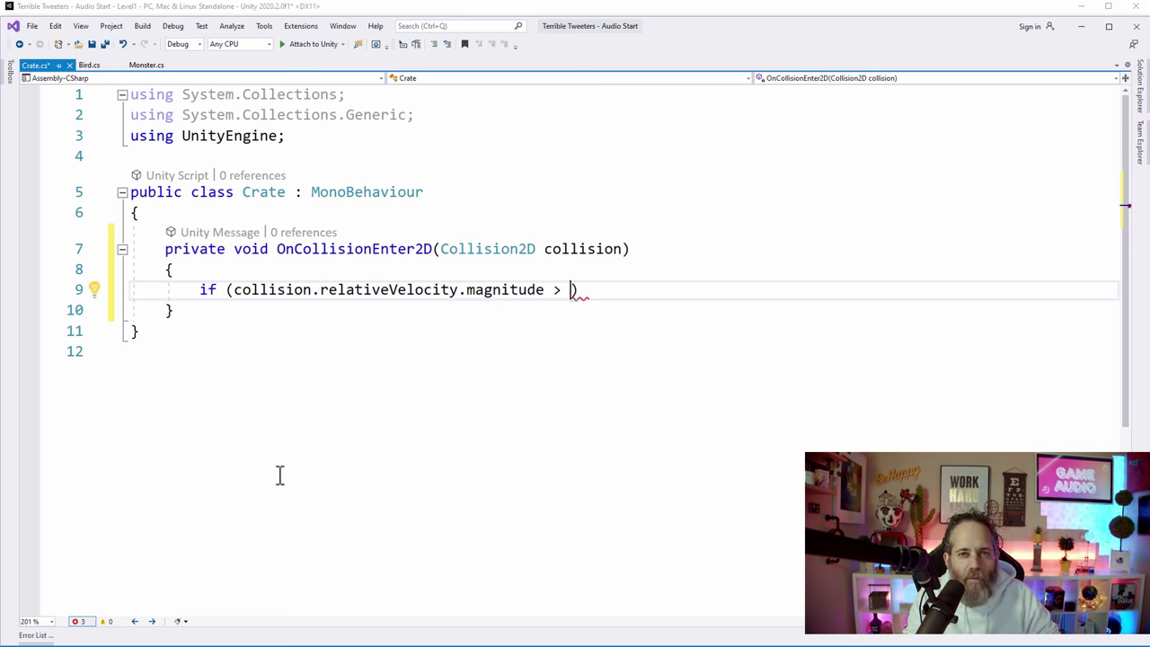
text(5f))
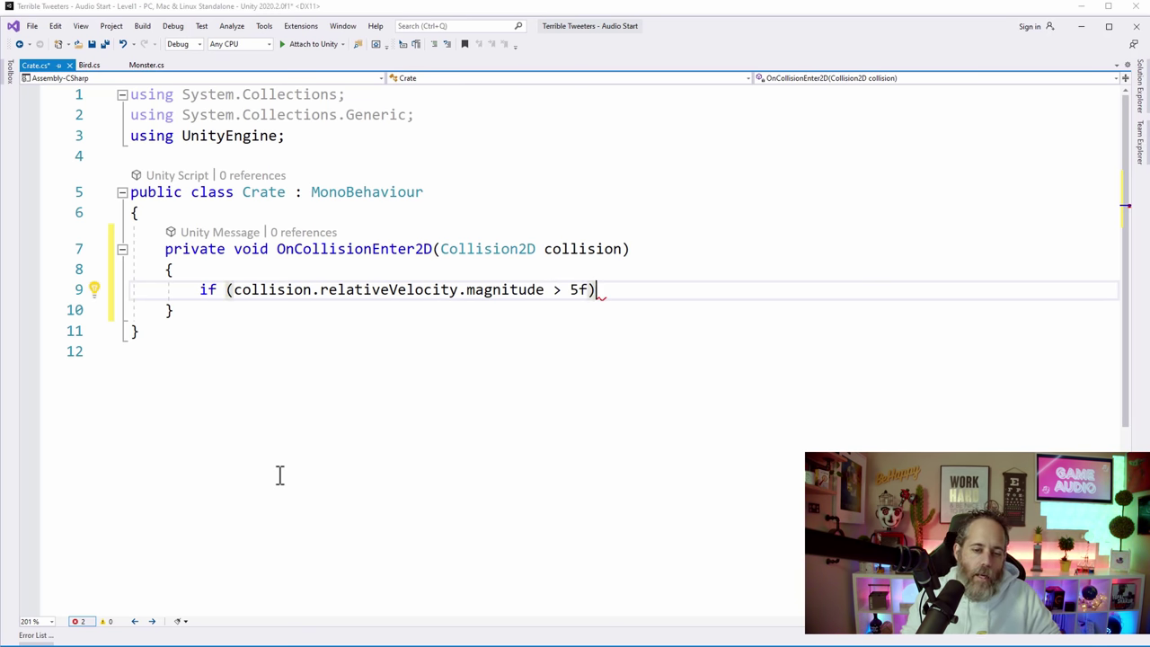
key(Return)
text(Packages{)
key(ctrl+z)
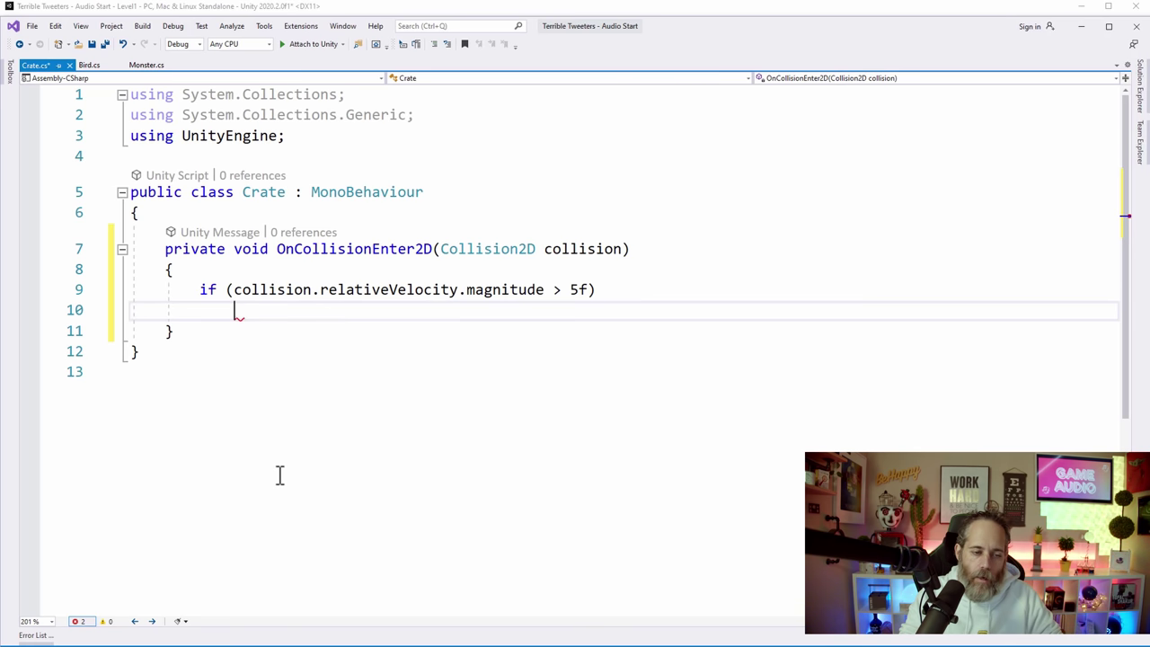
text({)
key(Return)
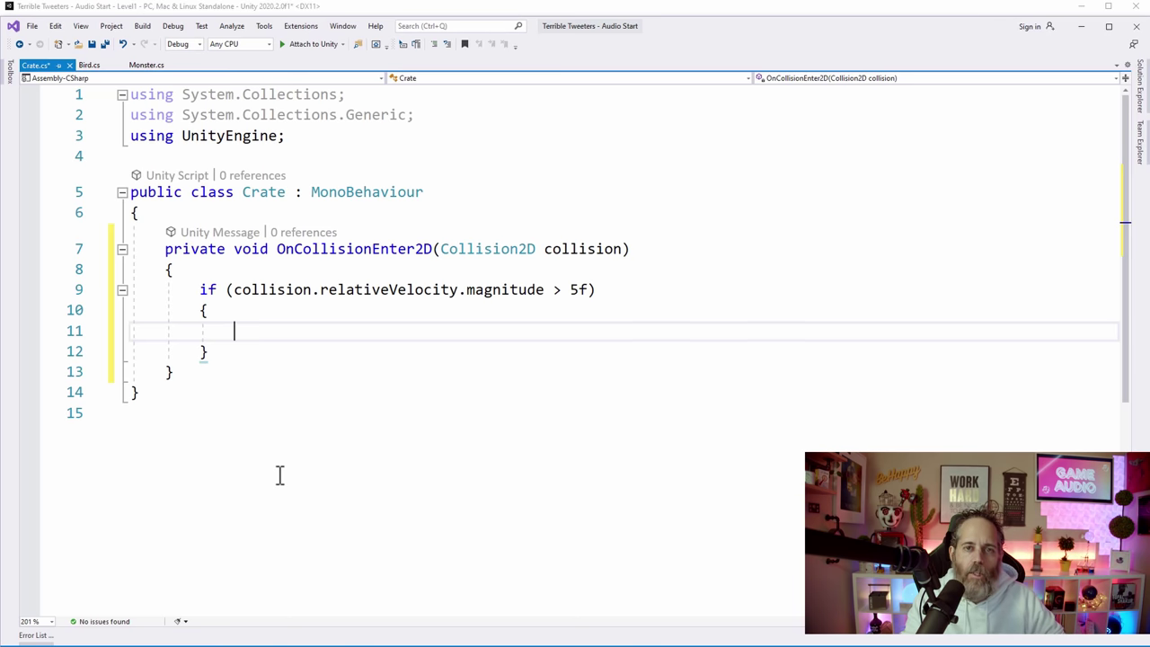
text(GetComponent)
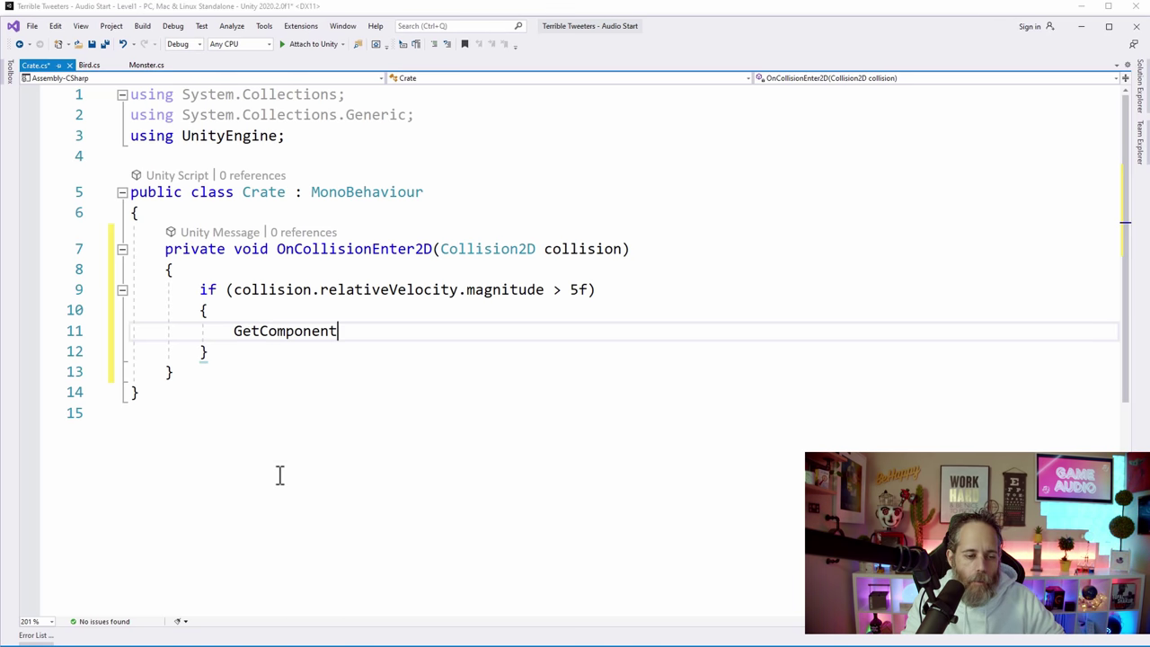
text(<AudioSource>().Play)
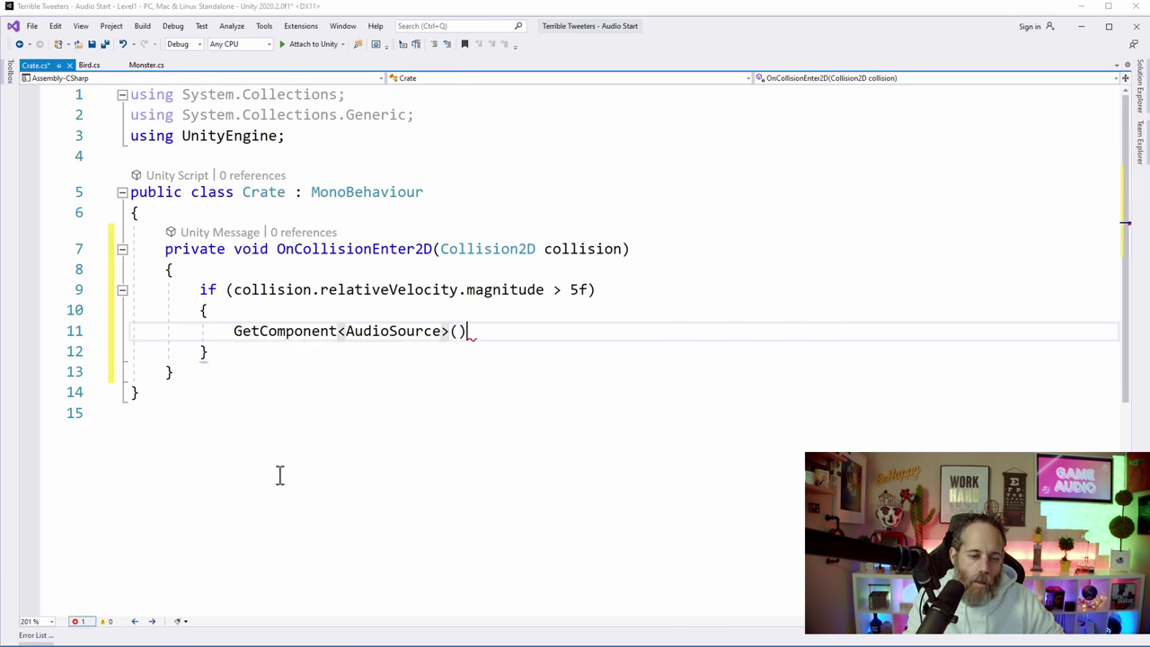
text(();)
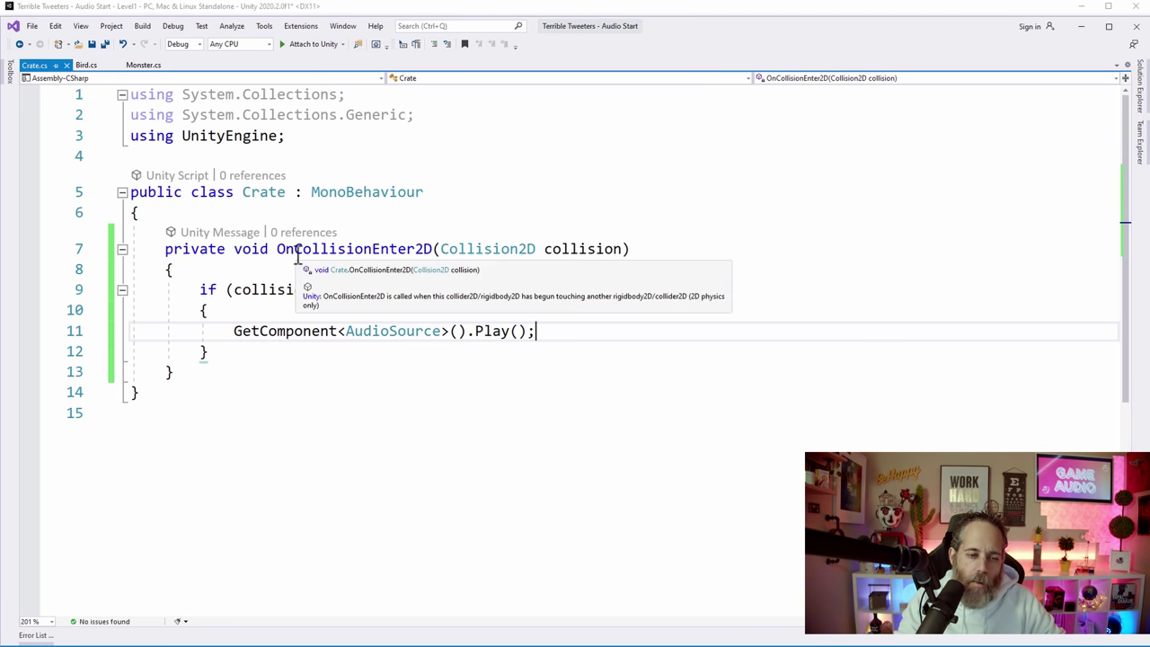
click(434, 223)
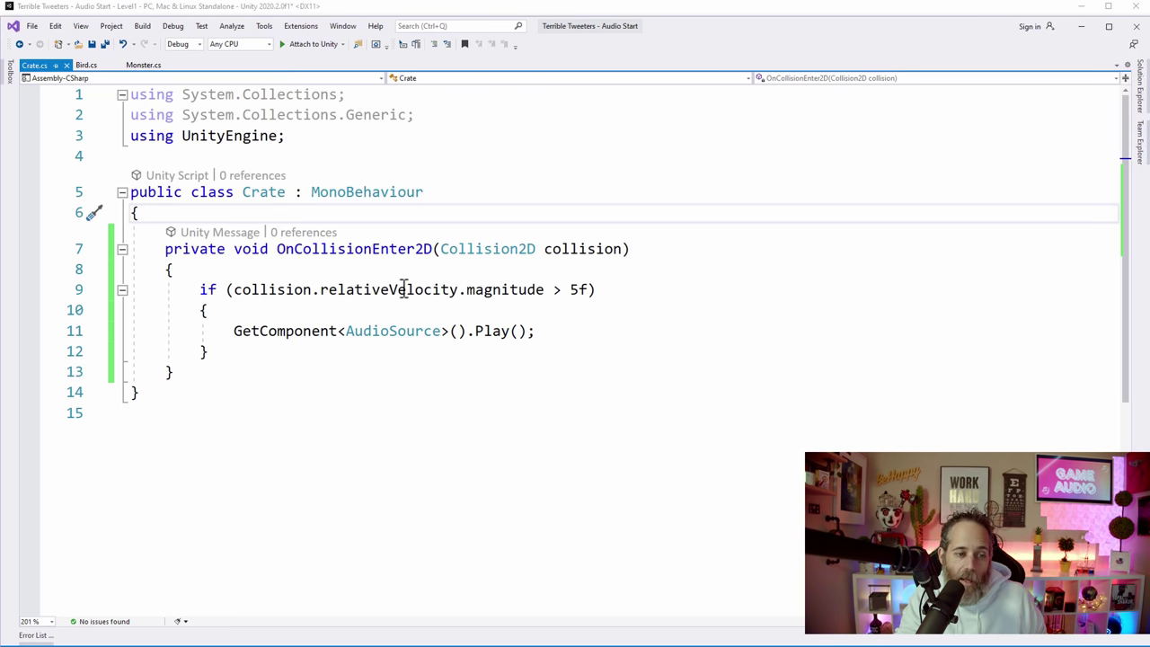
Step: Add an else branch with a Debug.Log 'Collision was too slow to play a sound' message
click(243, 353)
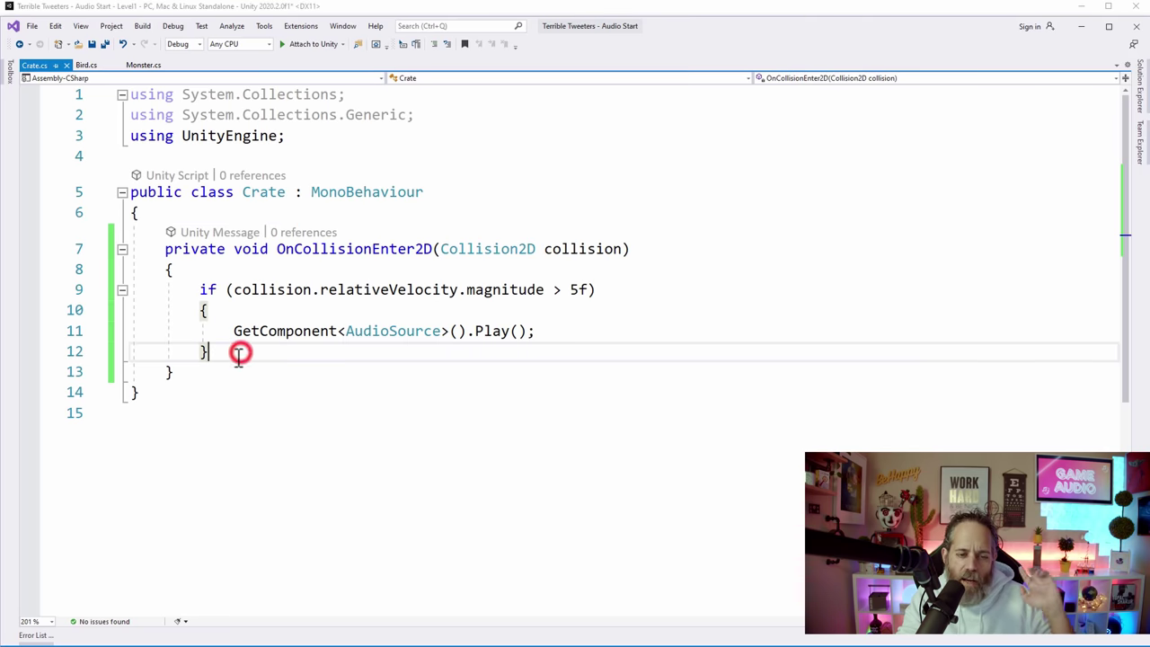
key(Return)
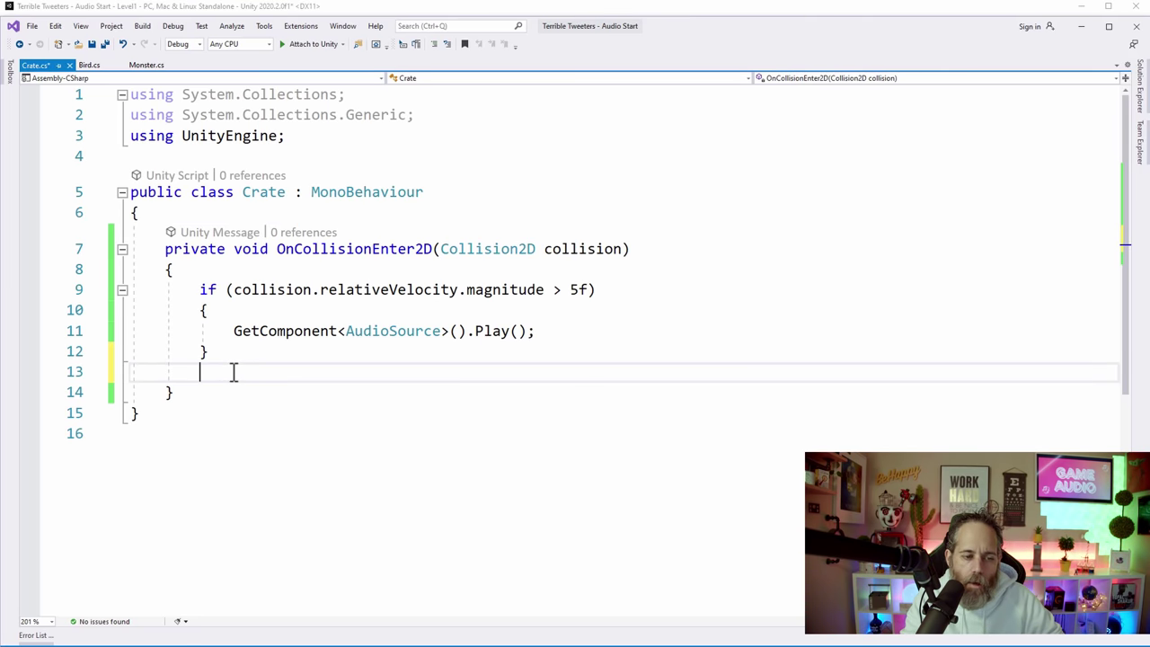
text(else)
key(Return)
text({)
key(Return)
text(Debu)
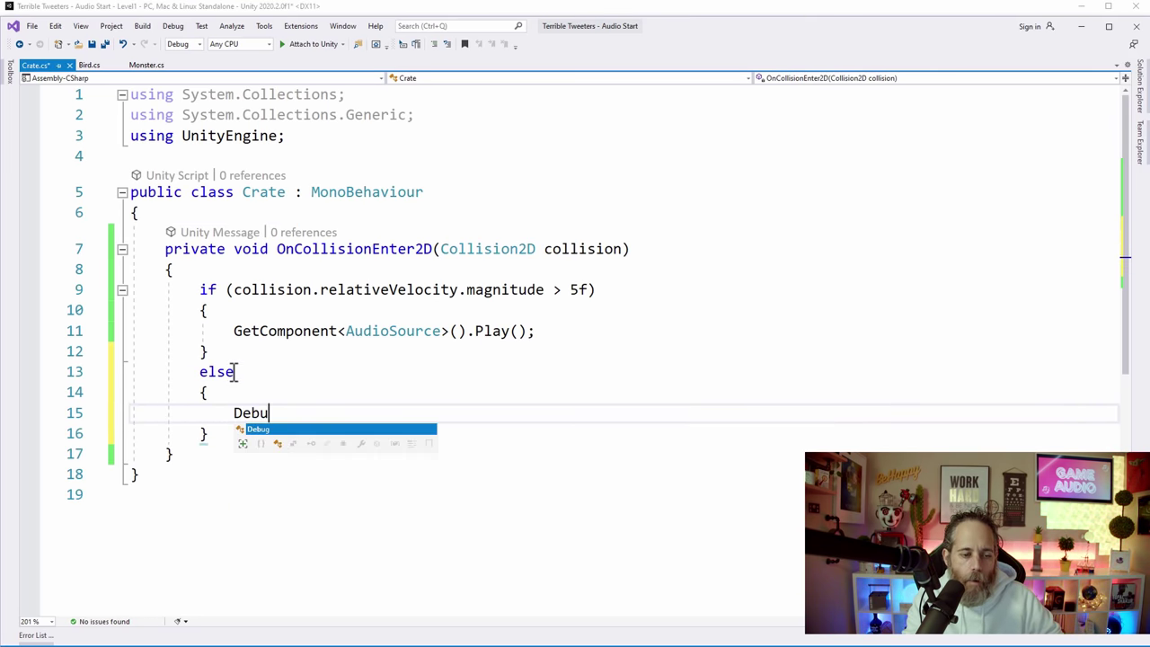
text(g.Log("Collision was to)
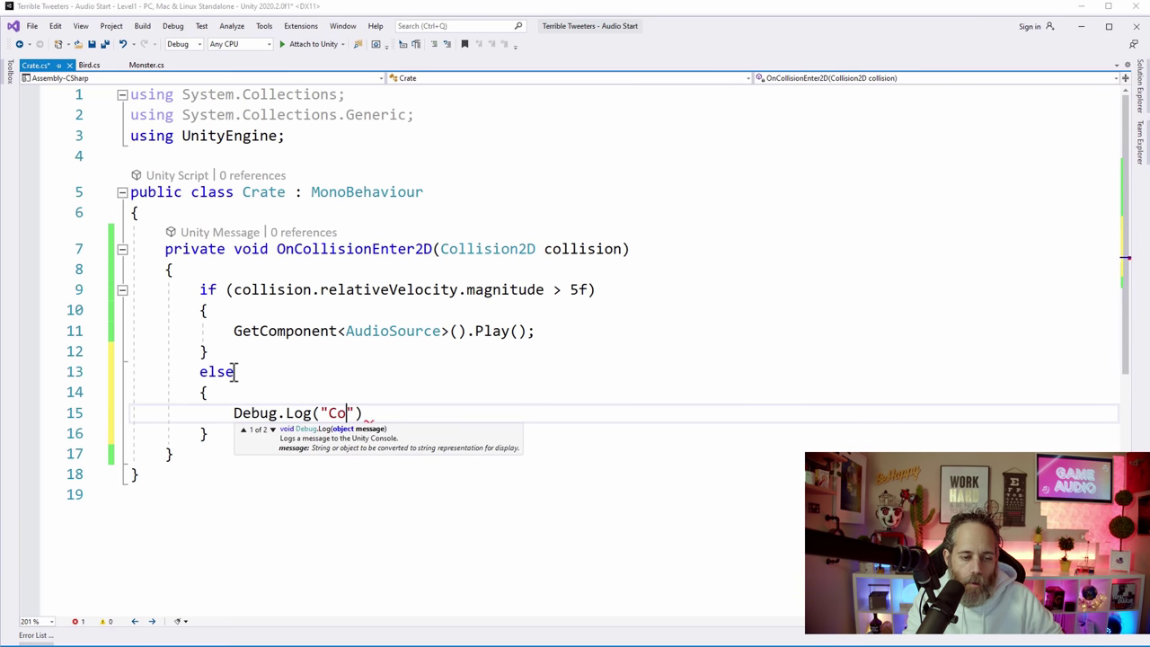
text(o sl)
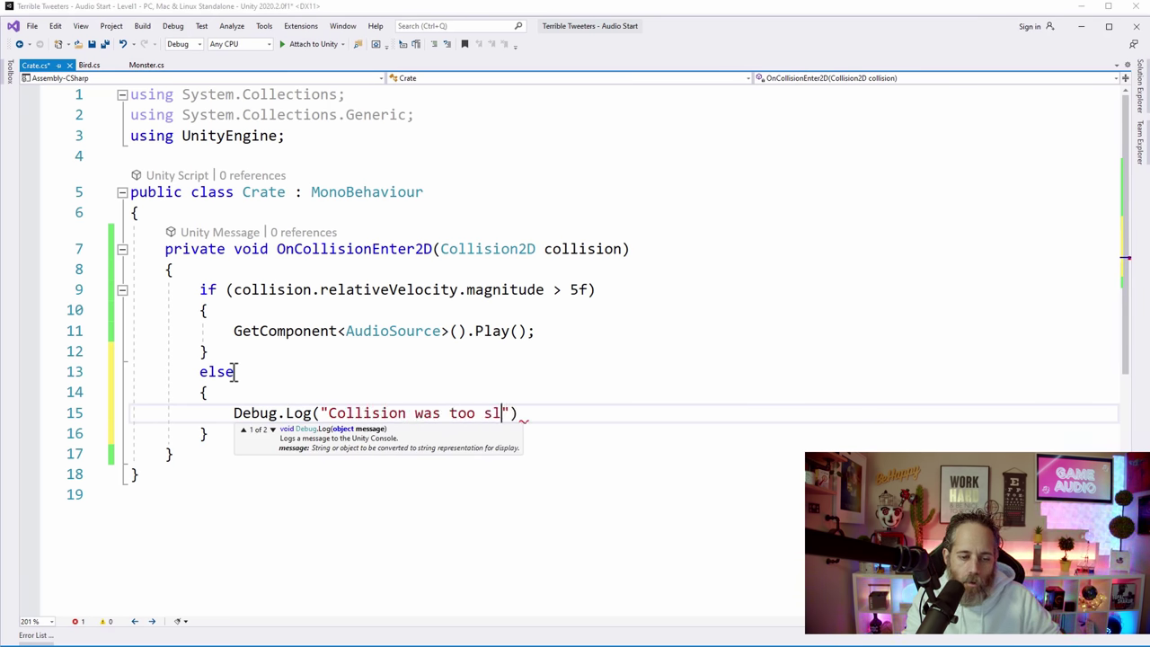
text(ow to paly a s)
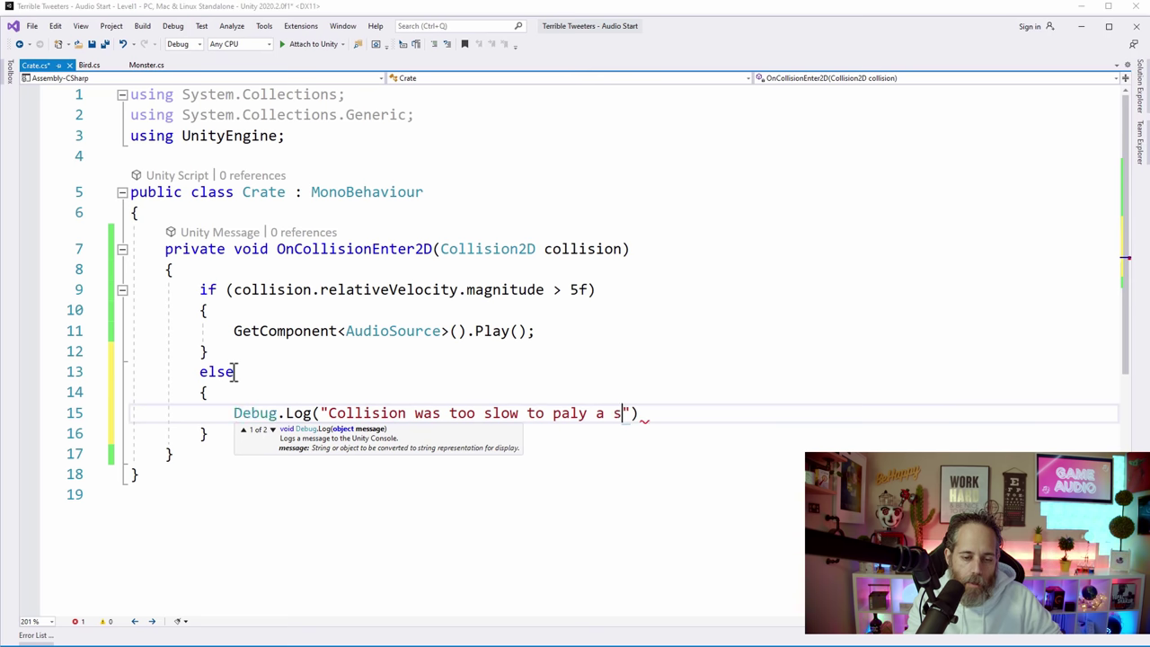
text(ound)
Step: Fix the 'paly' typo, append collision.relativeVelocity.magnitude to the log, and save Crate.cs
double_click(559, 414)
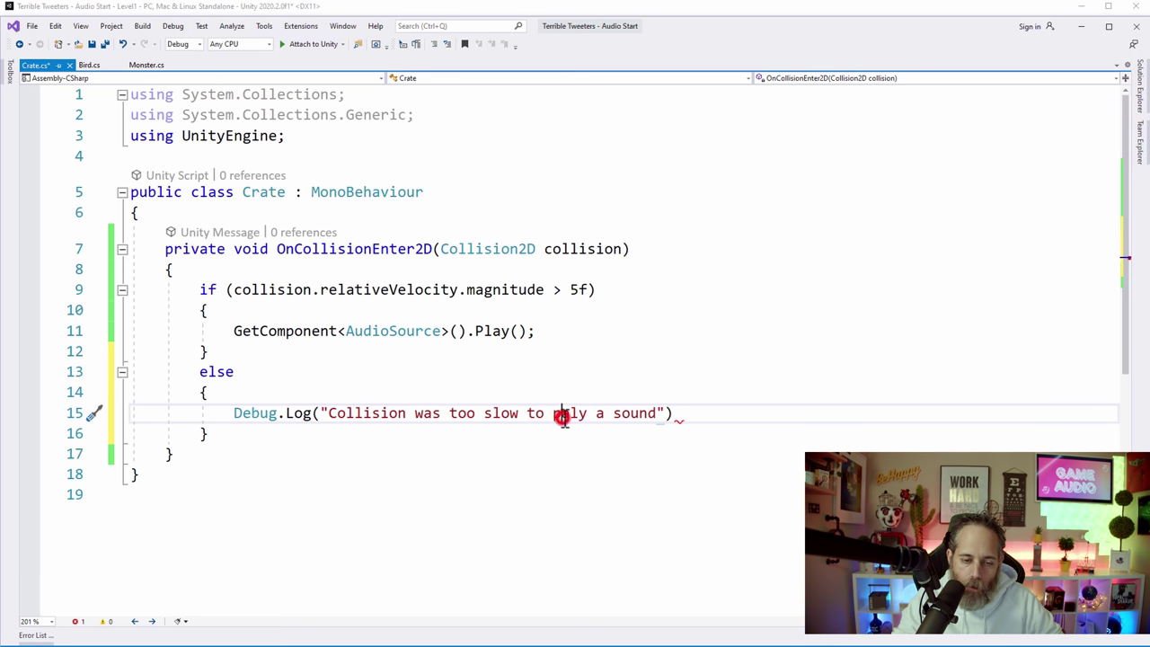
text(play)
key(End)
key(Left)
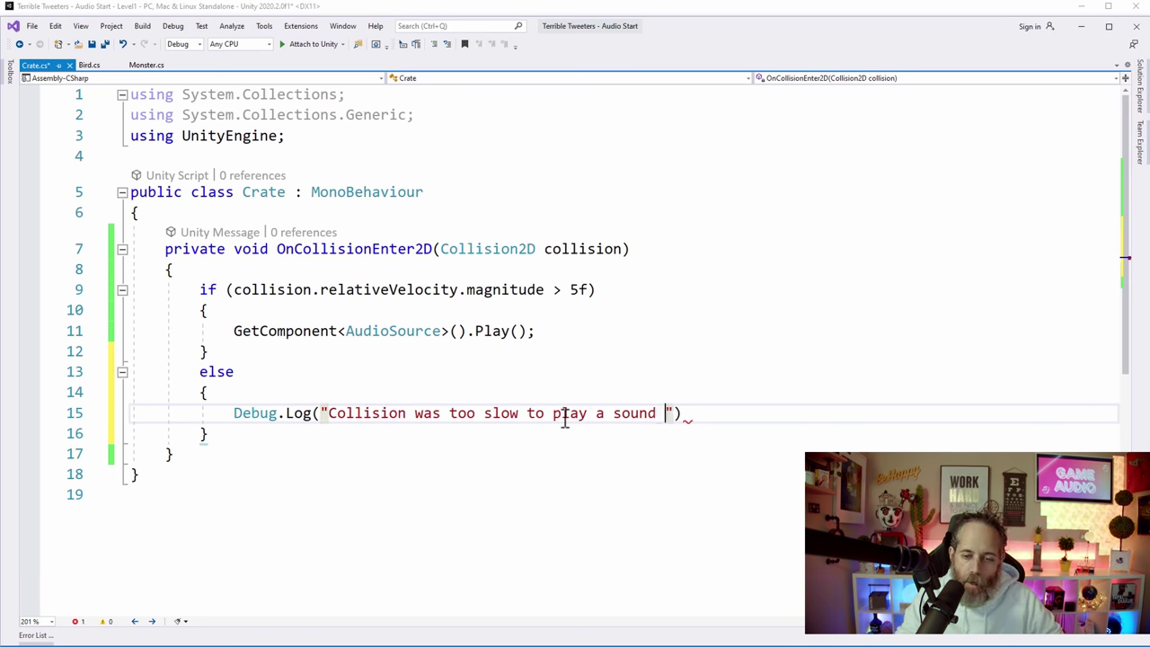
key(Right)
text(+ collision.relativeVelocity.)
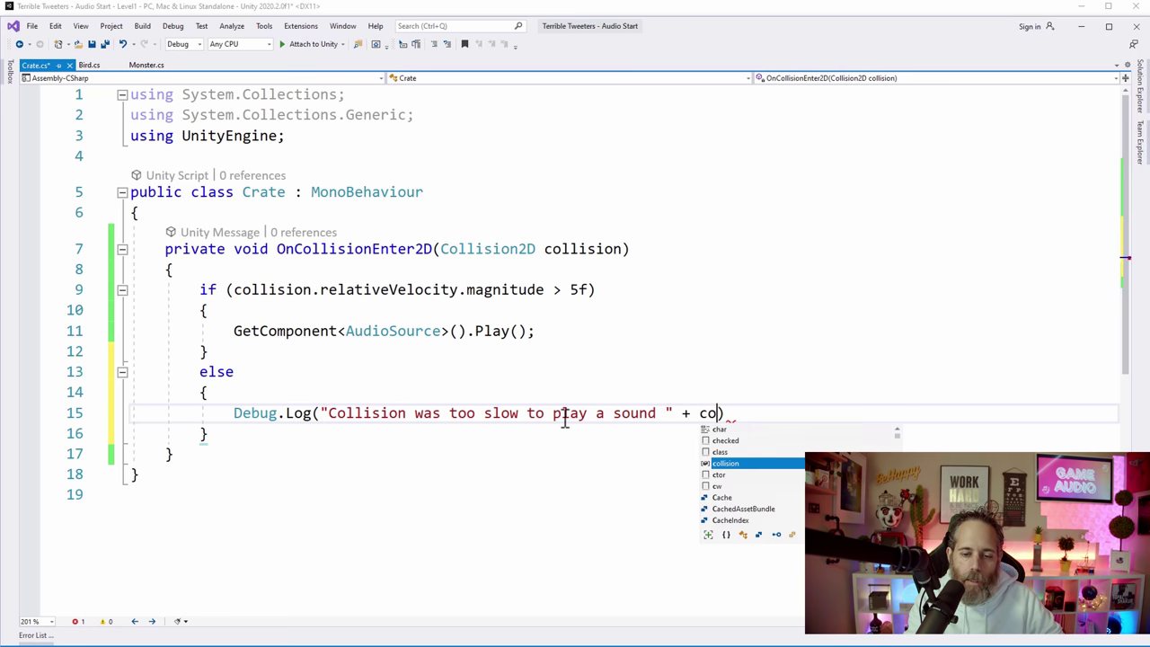
text(ma)
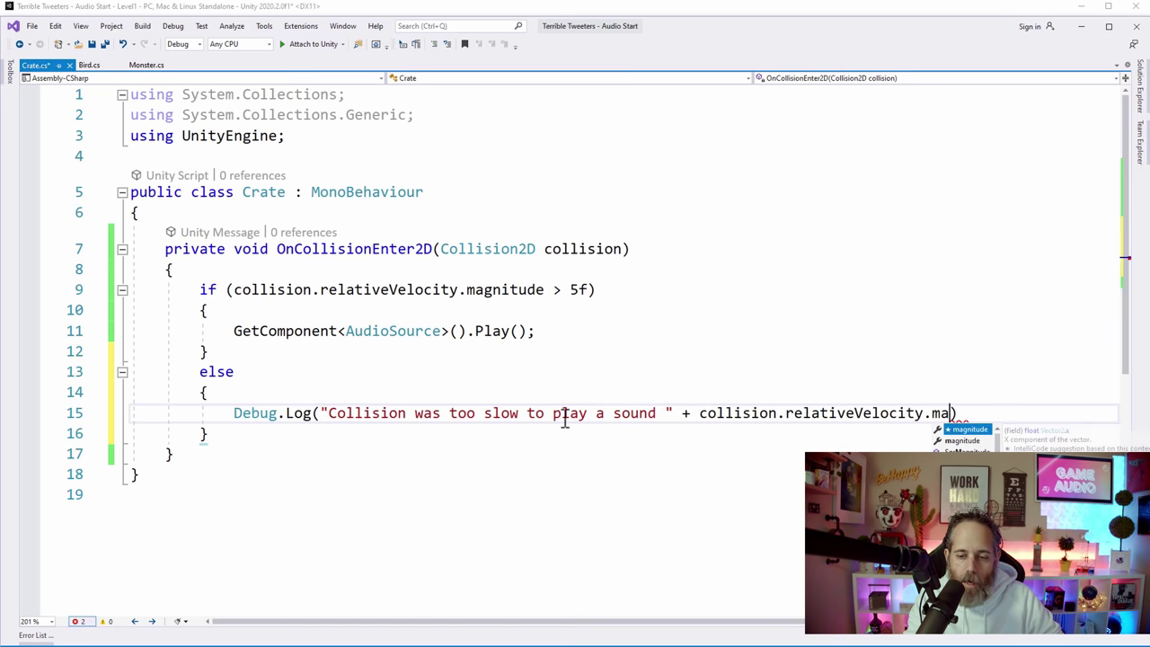
key(Tab)
key(End)
text(;)
key(ctrl+s)
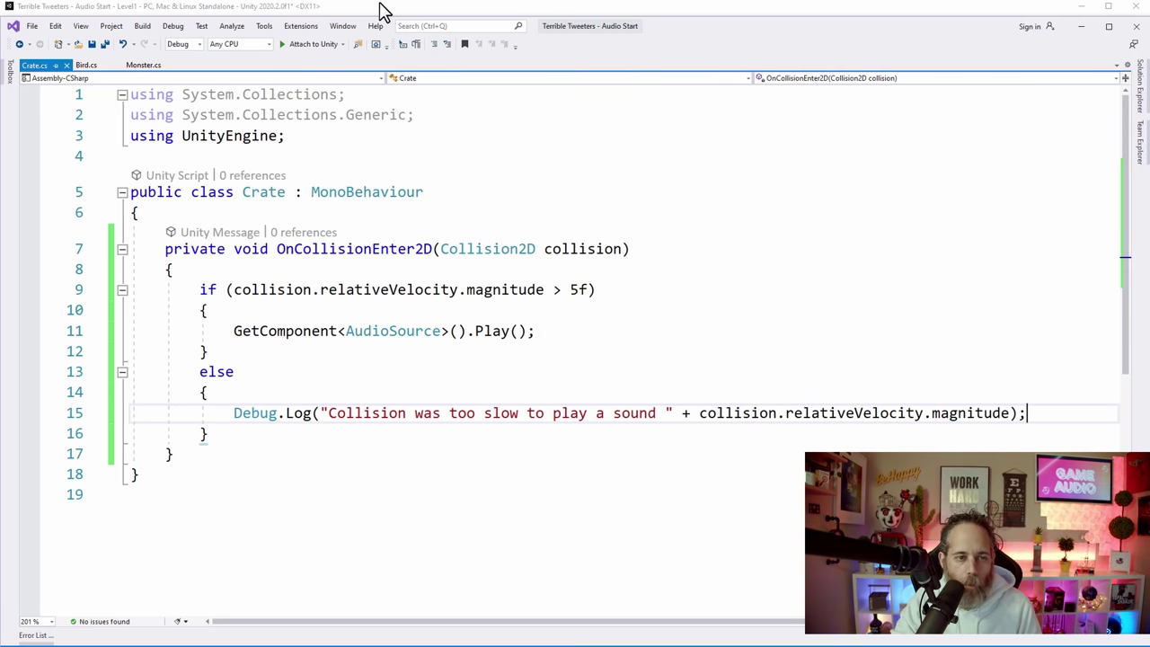
key(alt+Tab)
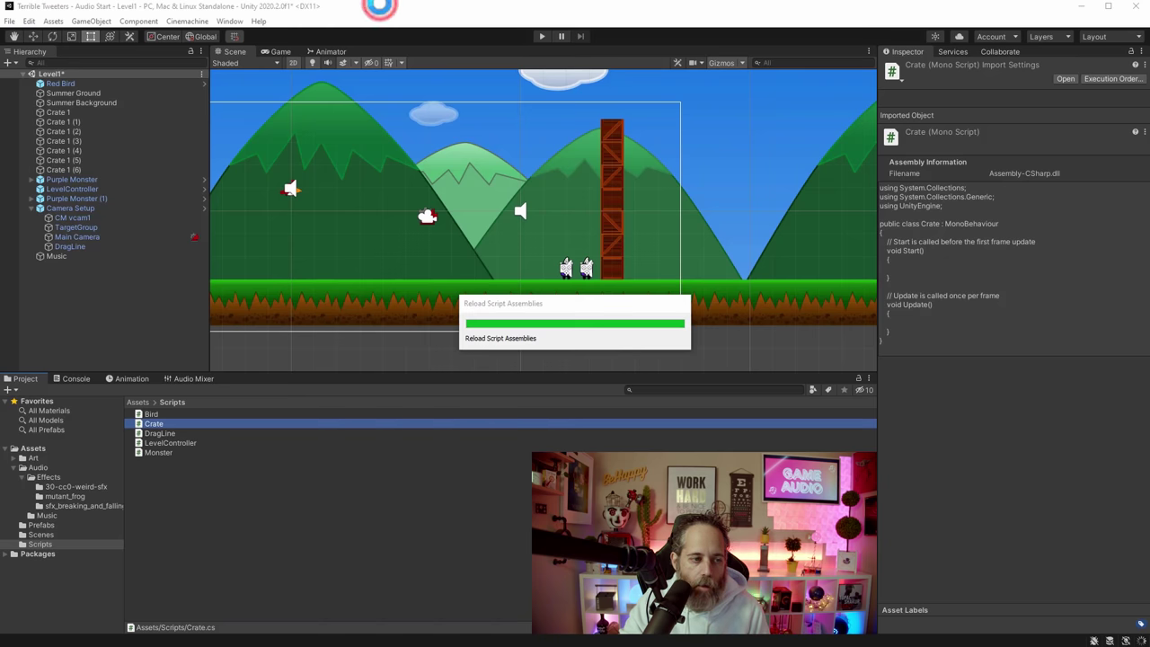
Step: Add the Crate script as a component on Crate 1
click(72, 112)
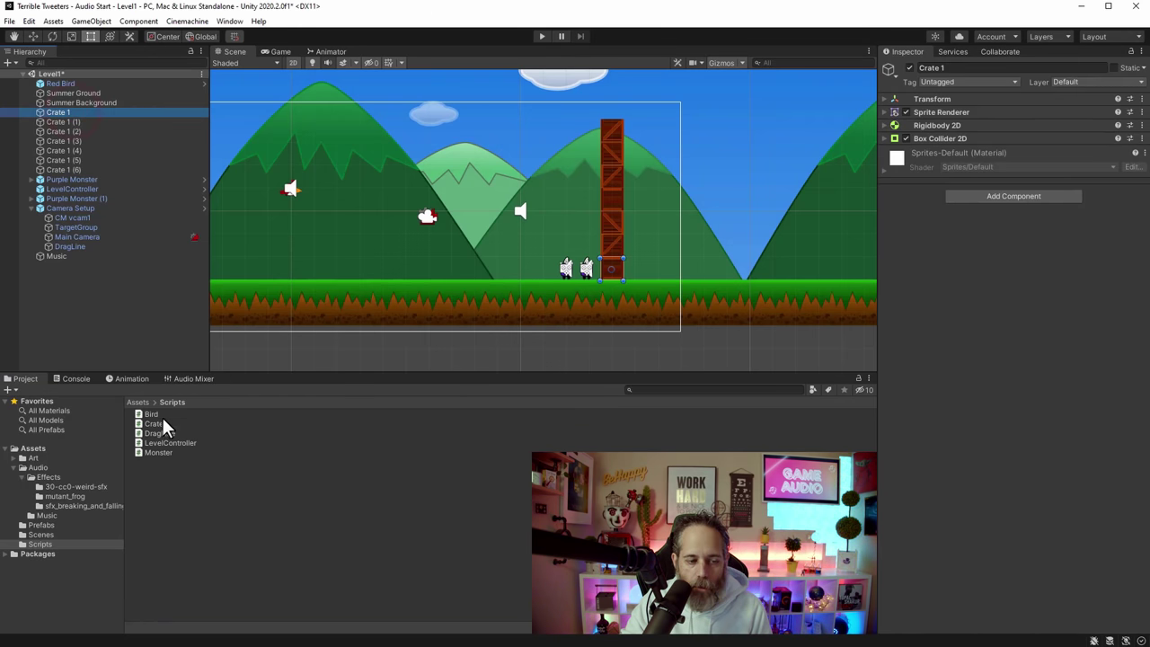
drag(154, 423, 825, 286)
drag(1013, 220, 1013, 221)
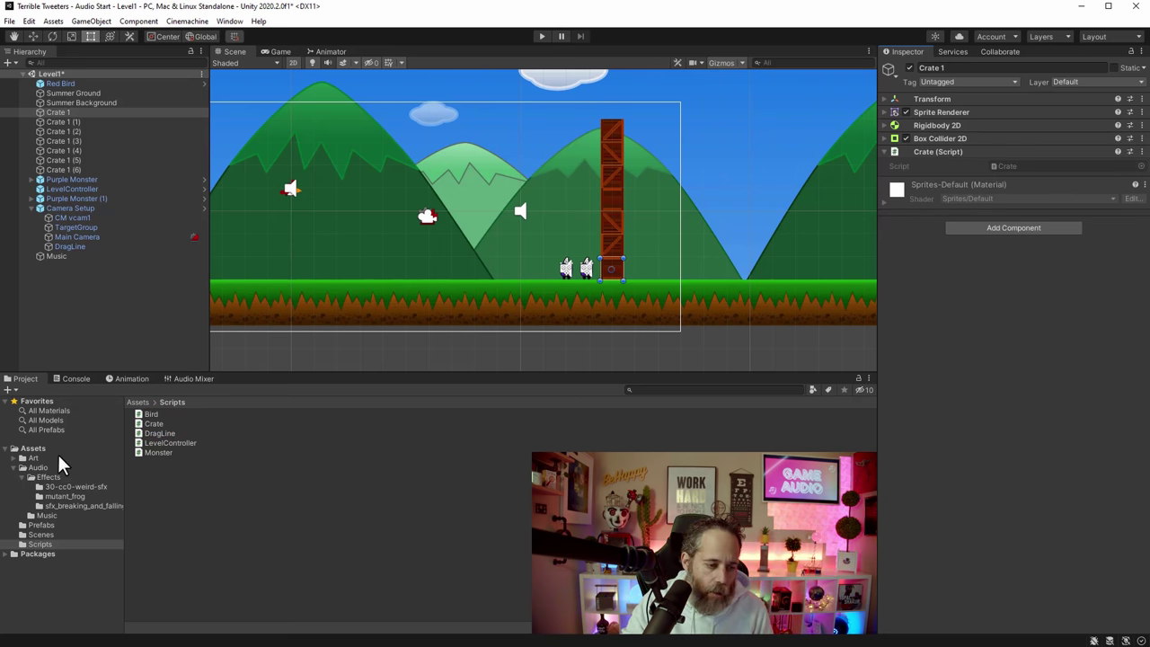
Step: Give Crate 1 an Audio Source using the bfh1_wood_hit_01 clip from sfx_breaking_and_falling
click(53, 505)
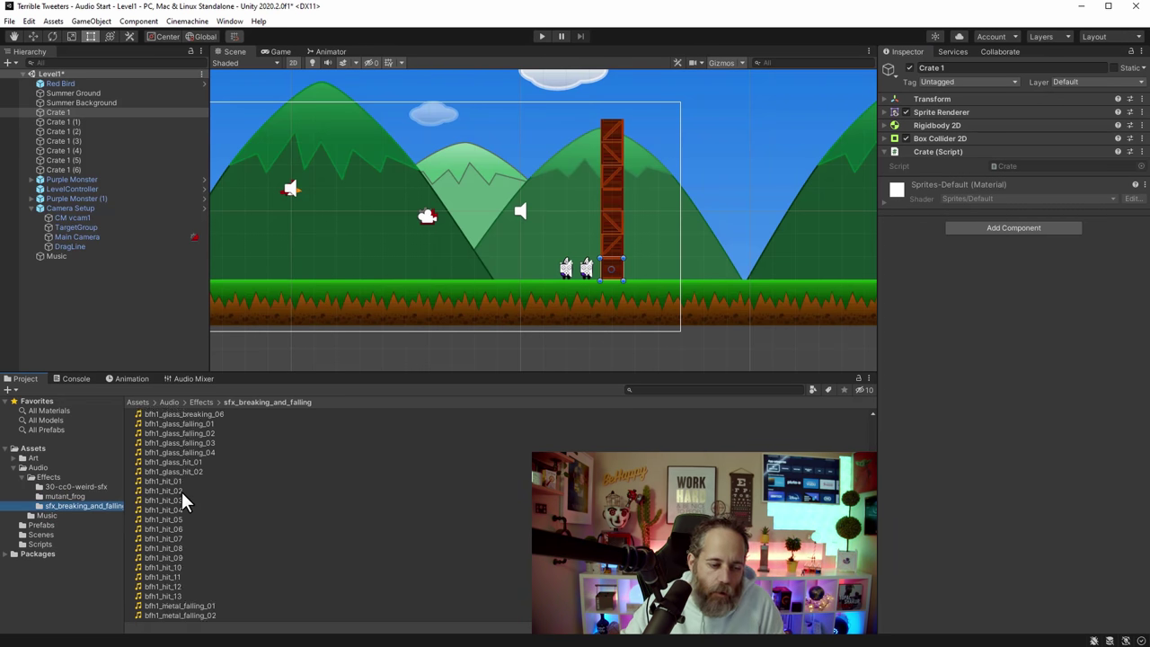
scroll(181, 491, down, 6)
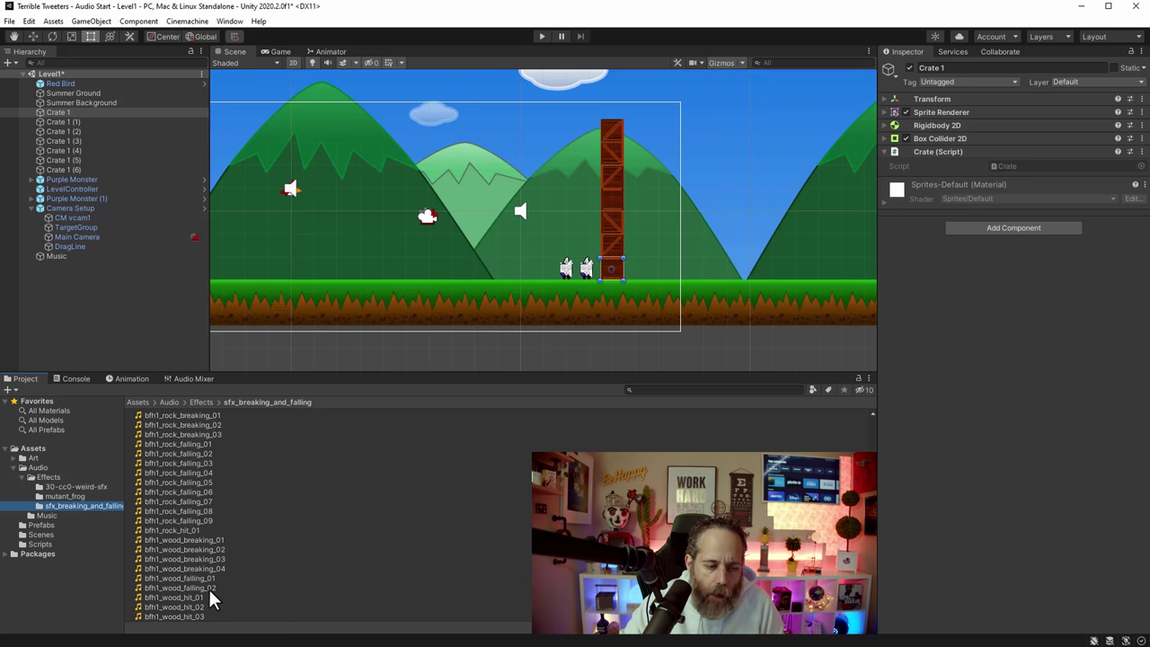
drag(165, 598, 924, 273)
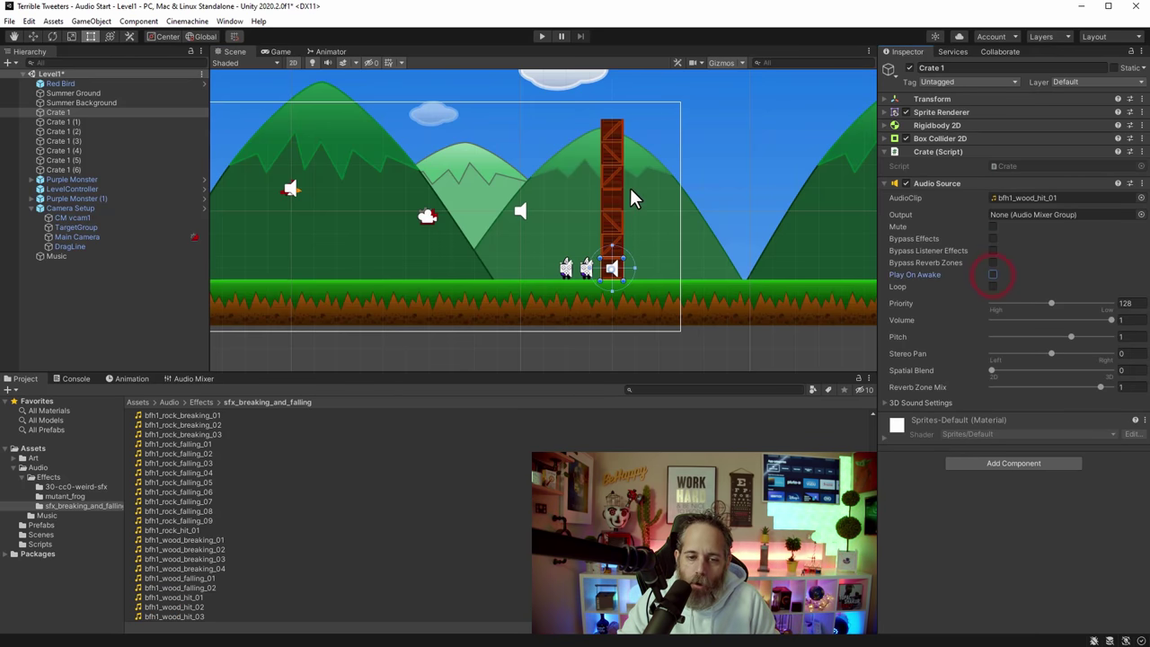
click(542, 37)
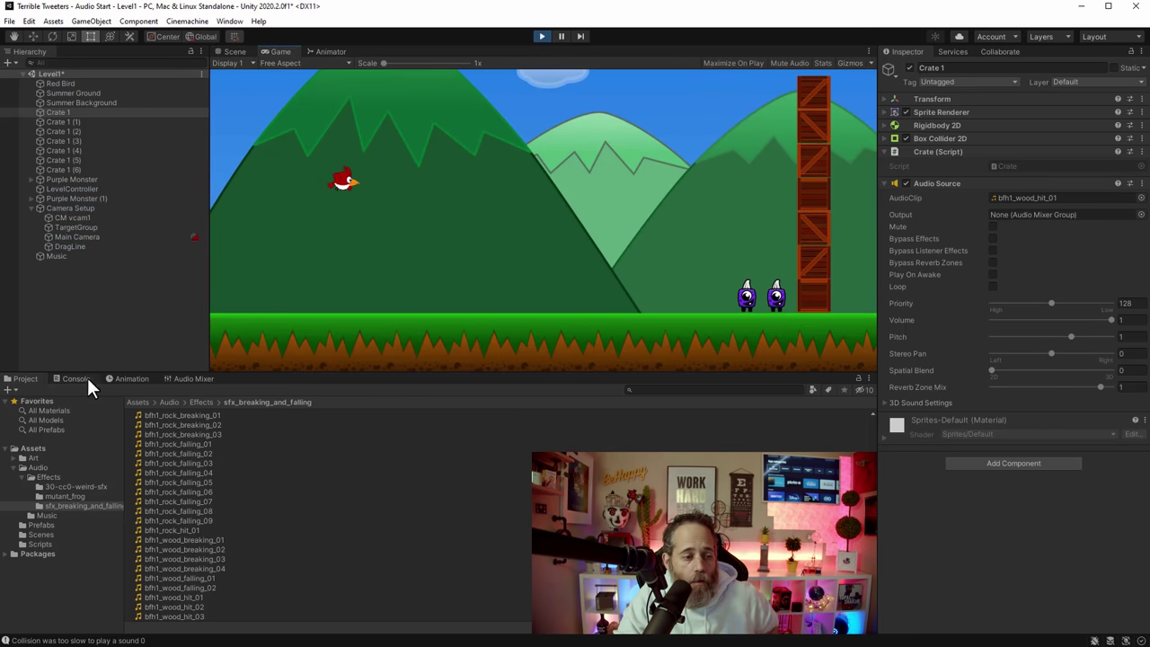
Step: Test-fire the red bird at the crates while watching the Console log
click(79, 378)
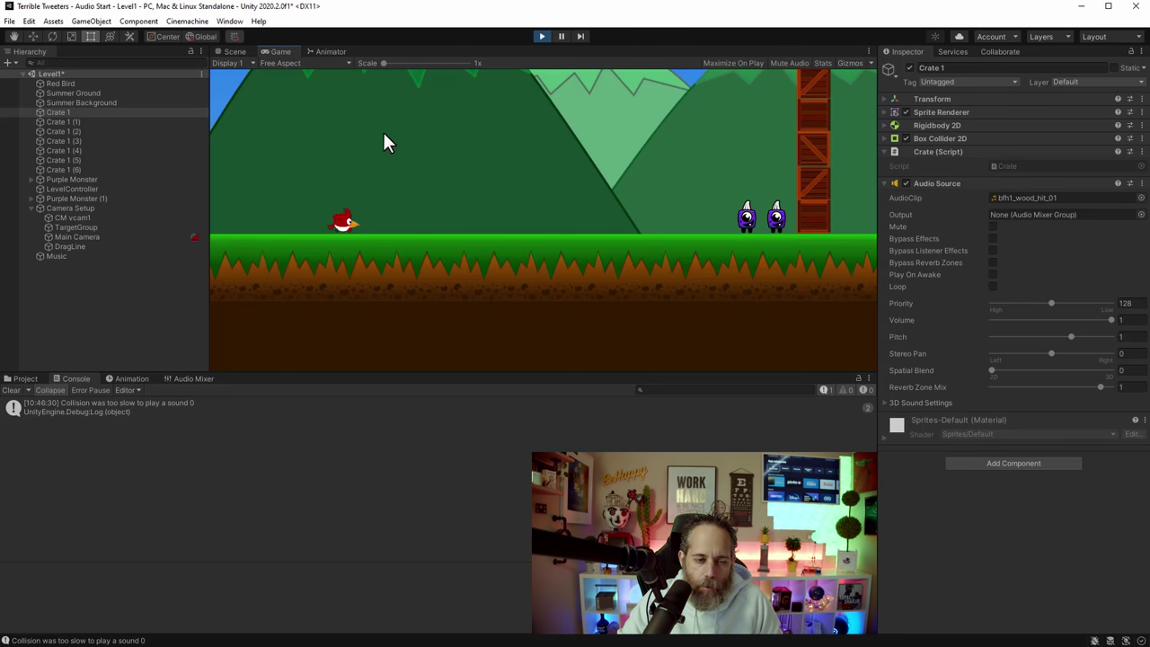
drag(343, 177, 185, 159)
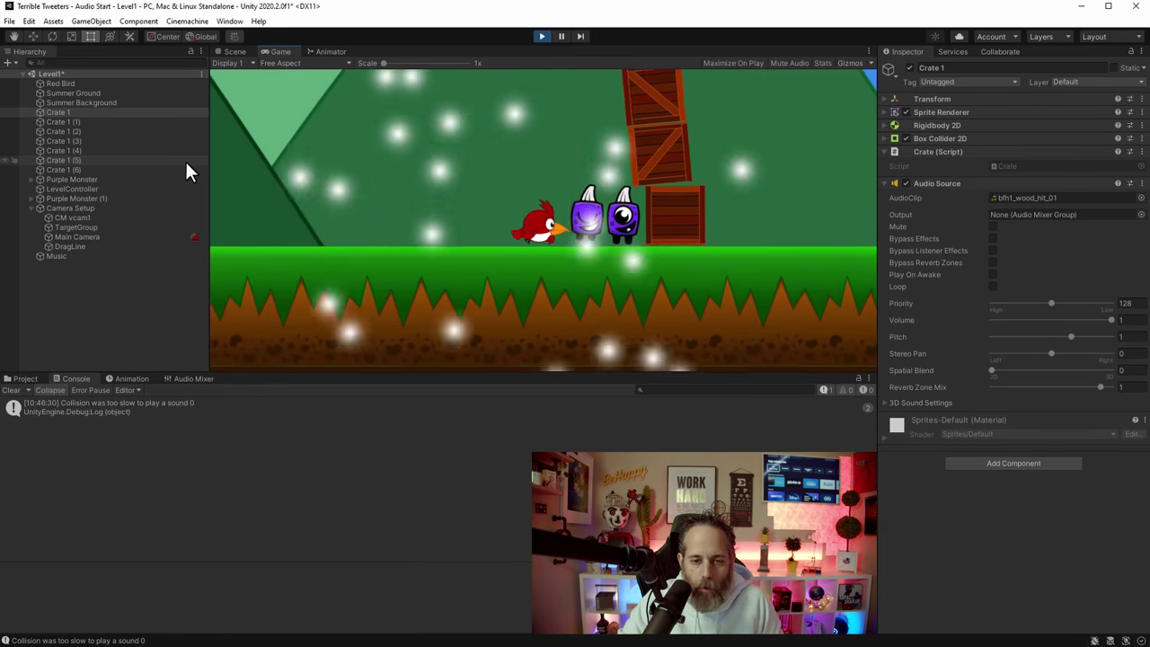
click(542, 37)
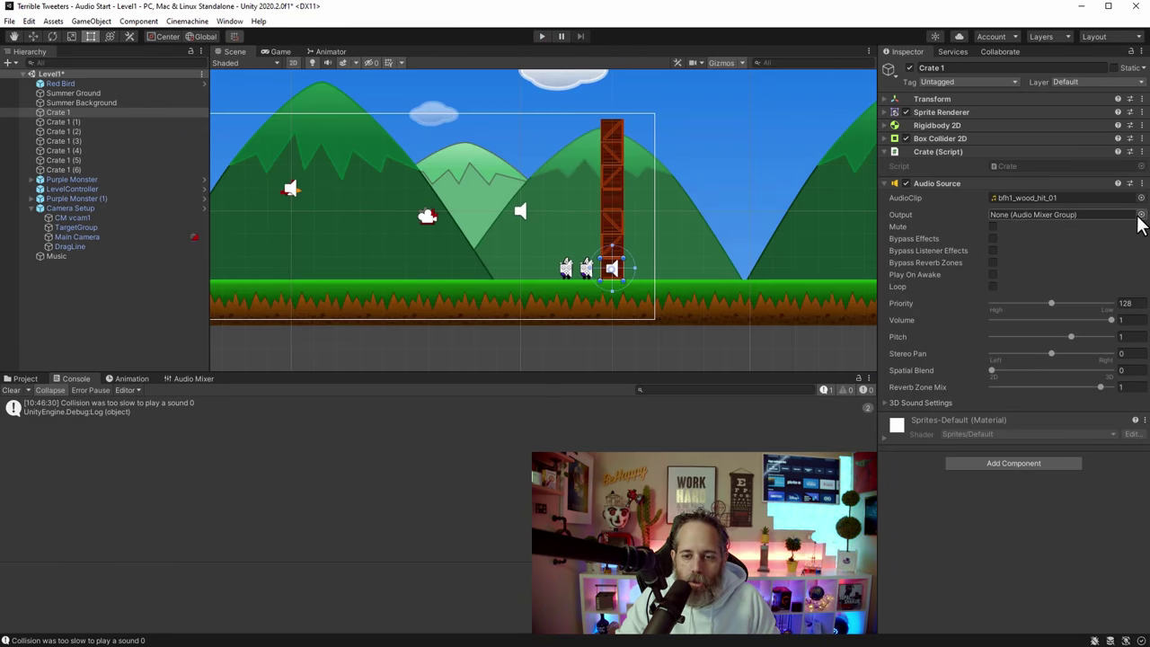
Step: Add a new group named Crates to the Main audio mixer
click(193, 378)
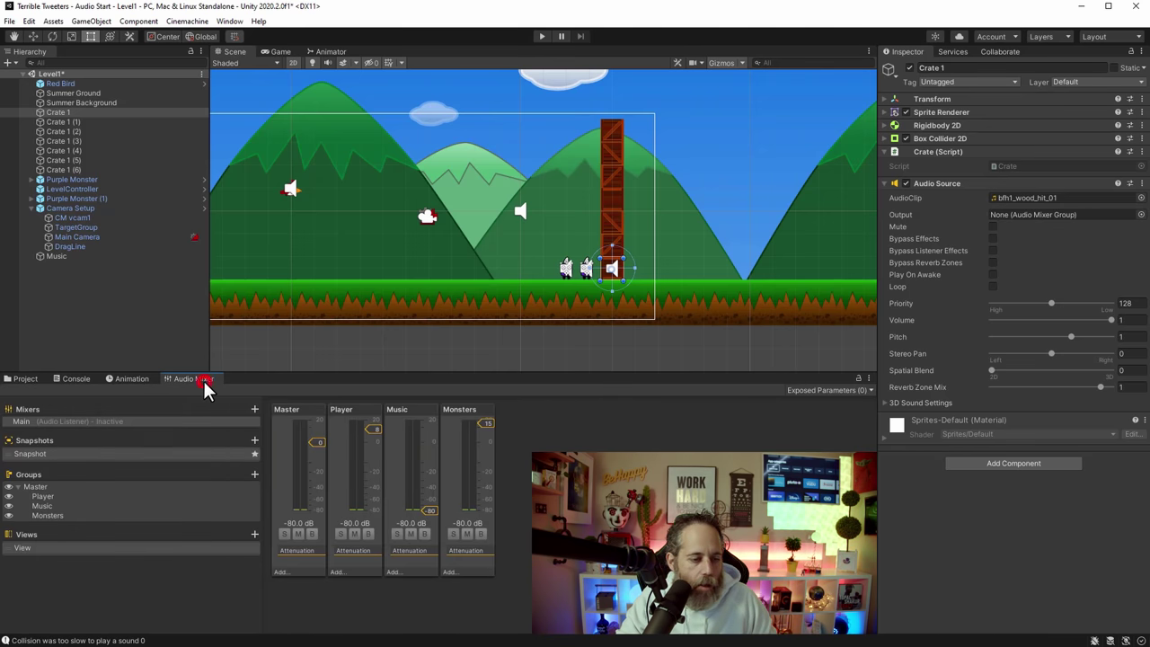
click(255, 475)
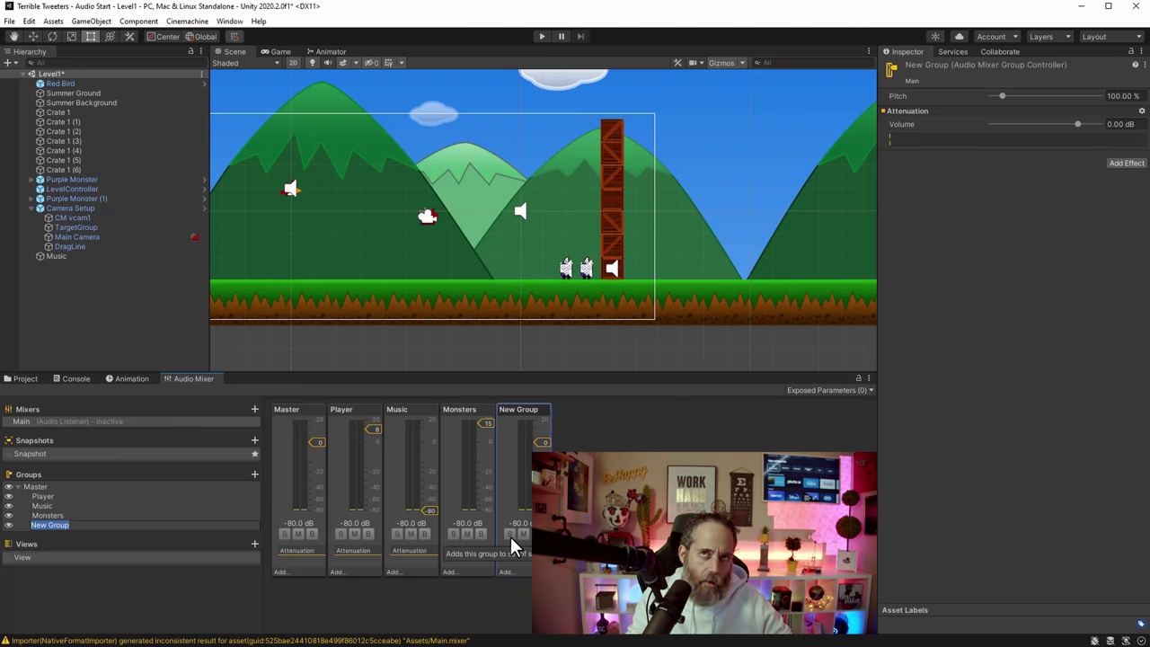
text(Crates)
key(Return)
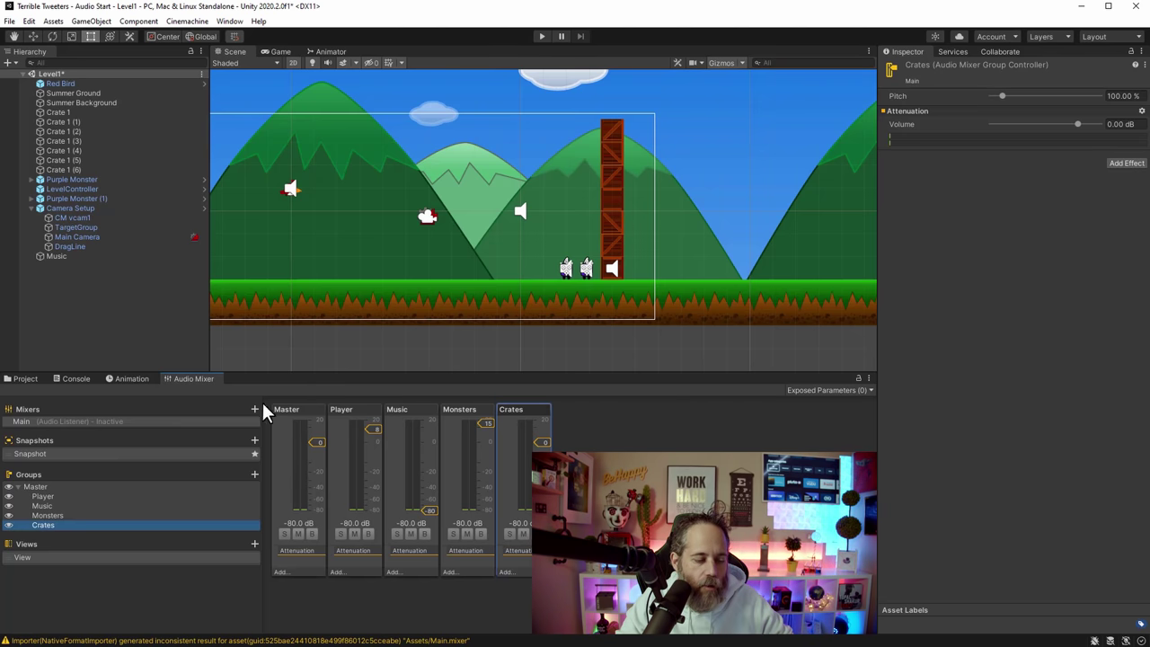
Step: Set Crate 1's Audio Source output to the Crates mixer group
click(59, 112)
click(1033, 199)
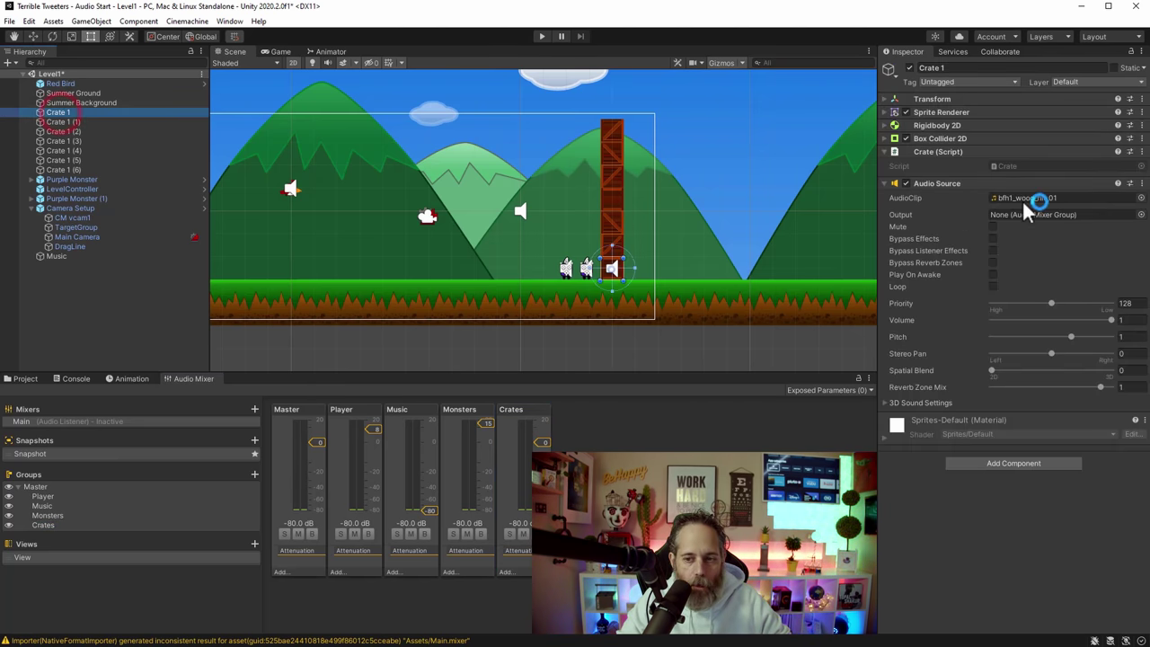
drag(50, 530, 1112, 226)
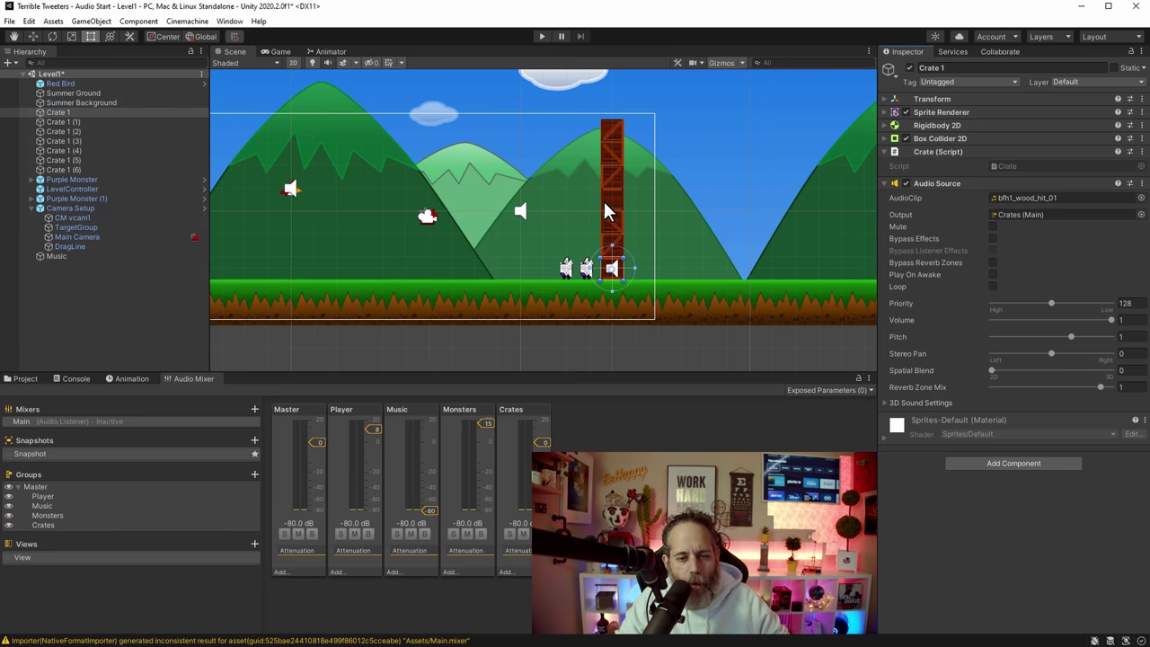
Step: Move Crate 1 left onto open ground and test-fire the bird at it
key(w)
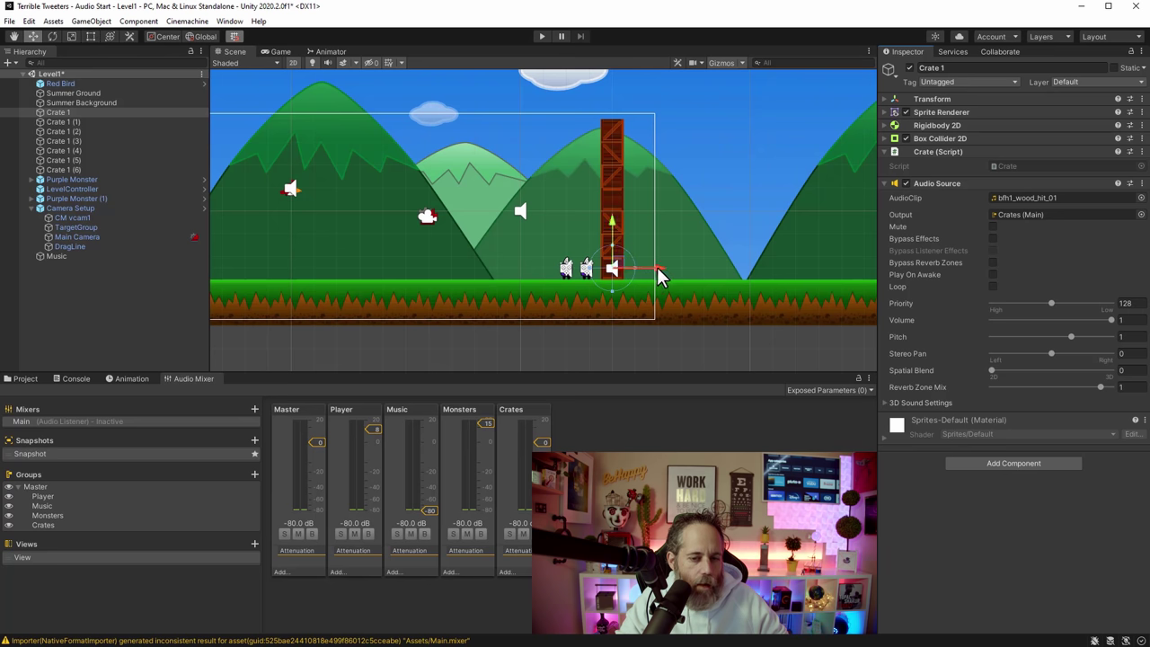
drag(656, 272, 499, 279)
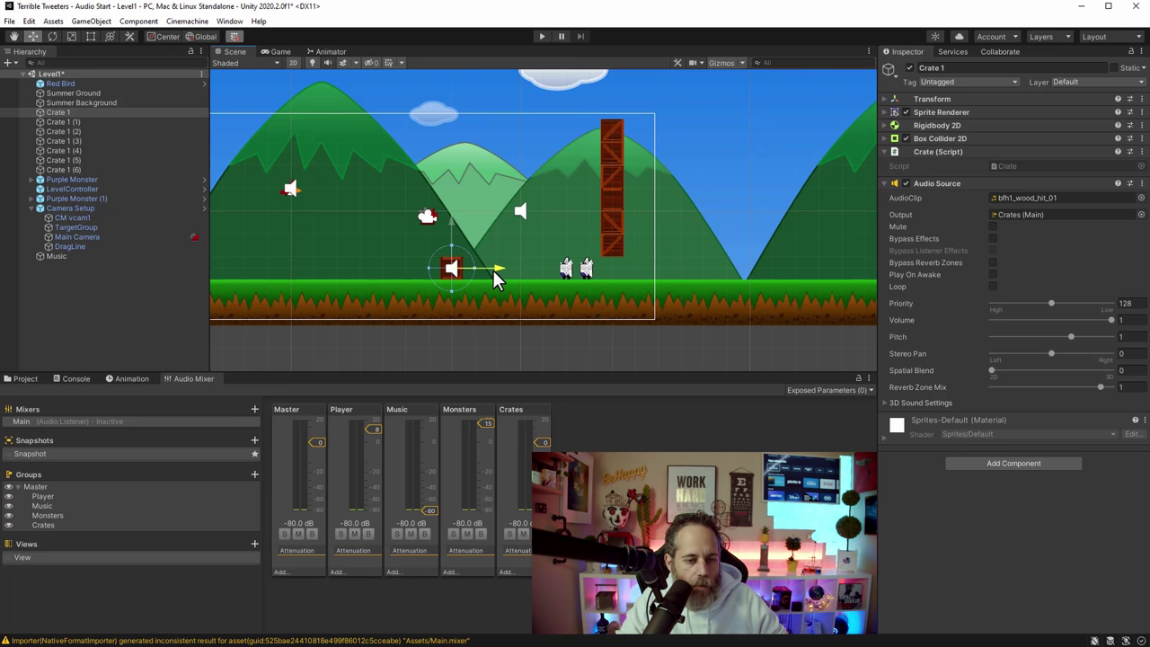
click(540, 37)
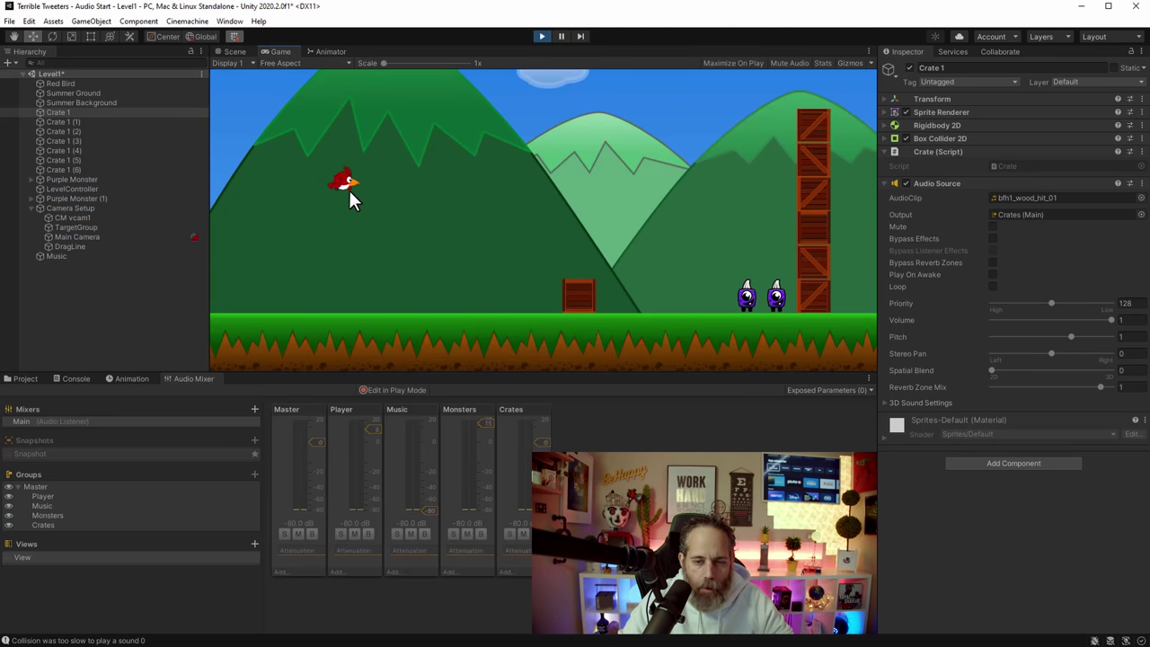
drag(344, 183, 231, 104)
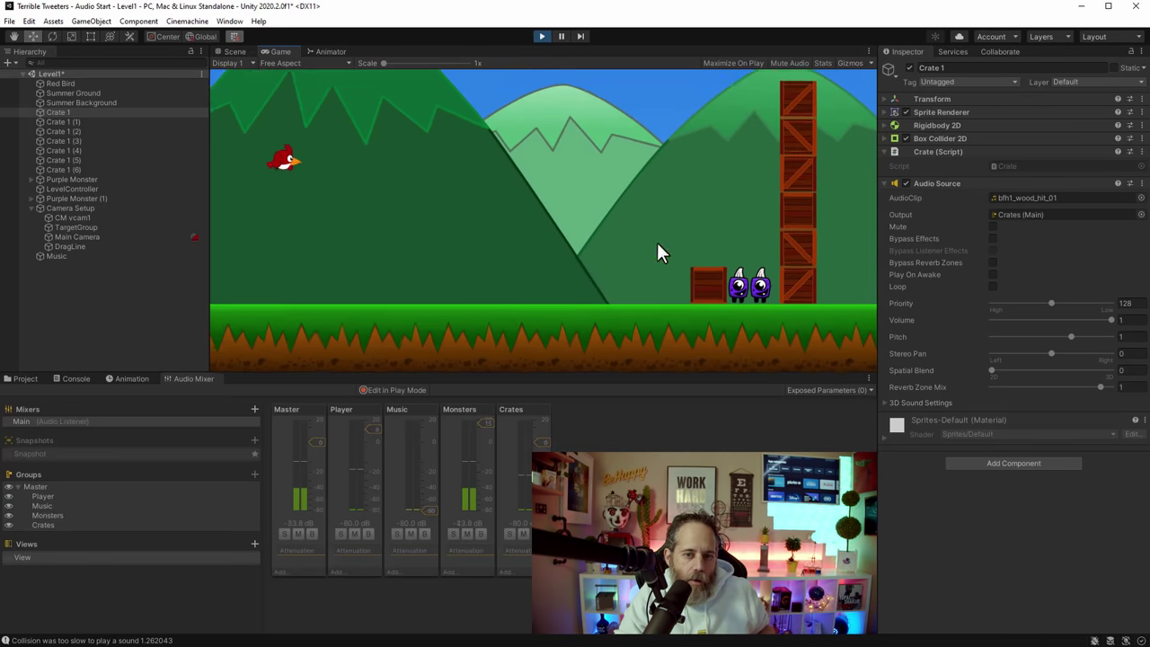
click(541, 37)
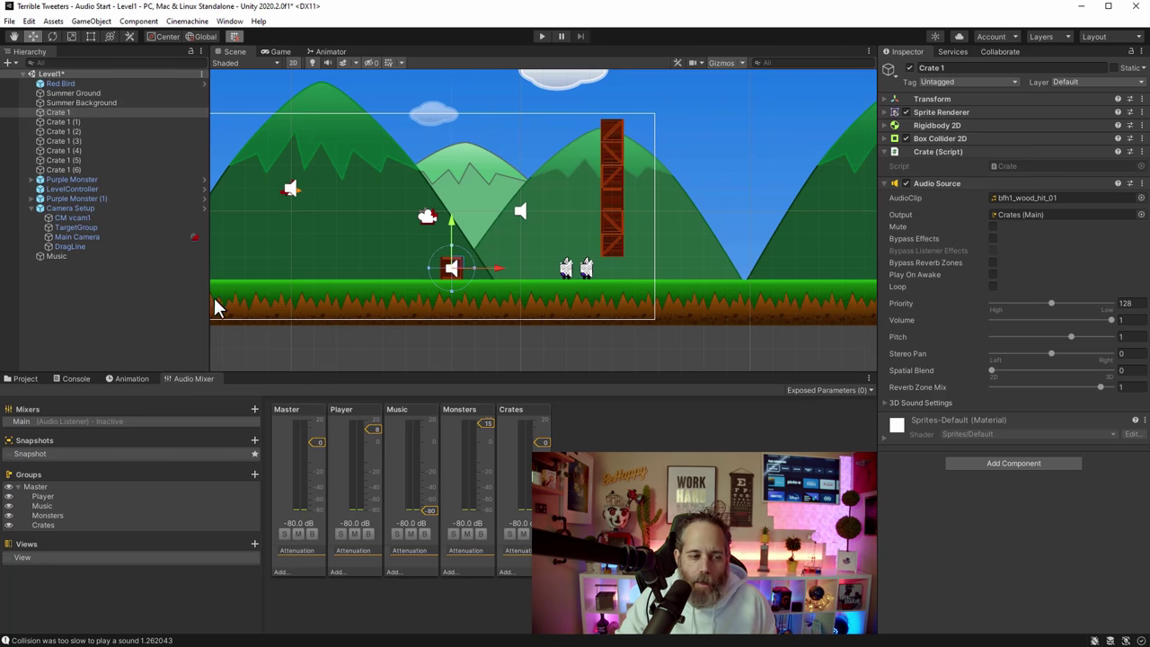
Step: Undo the crate move and save Crate 1 as a prefab in the Prefabs folder
click(26, 381)
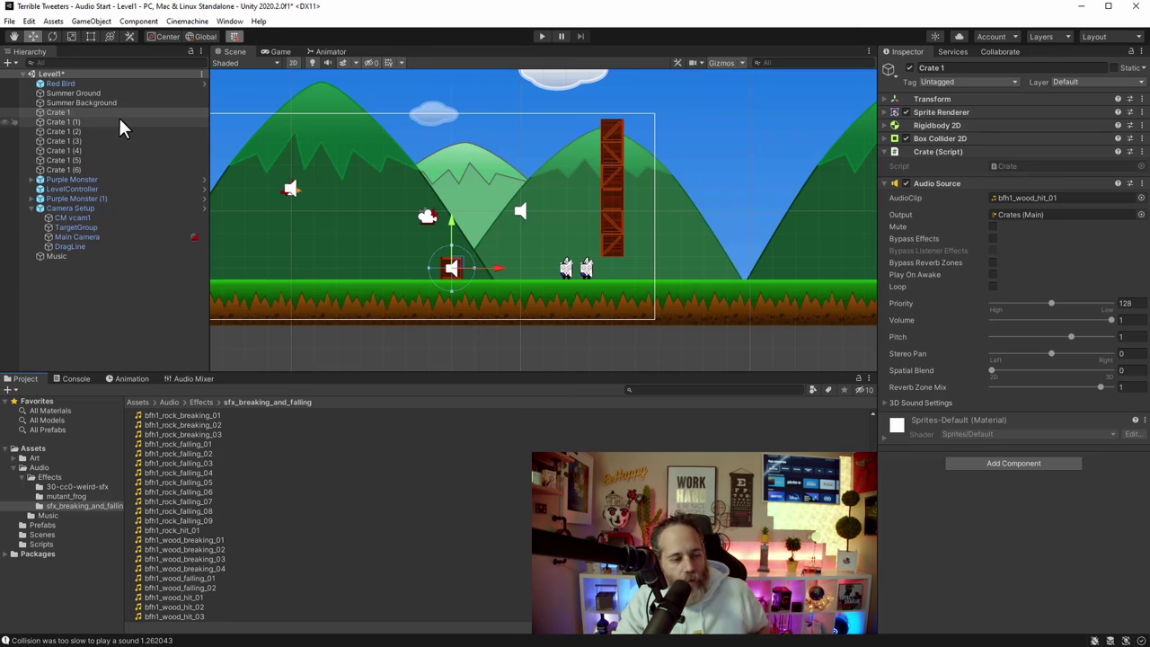
key(ctrl+z)
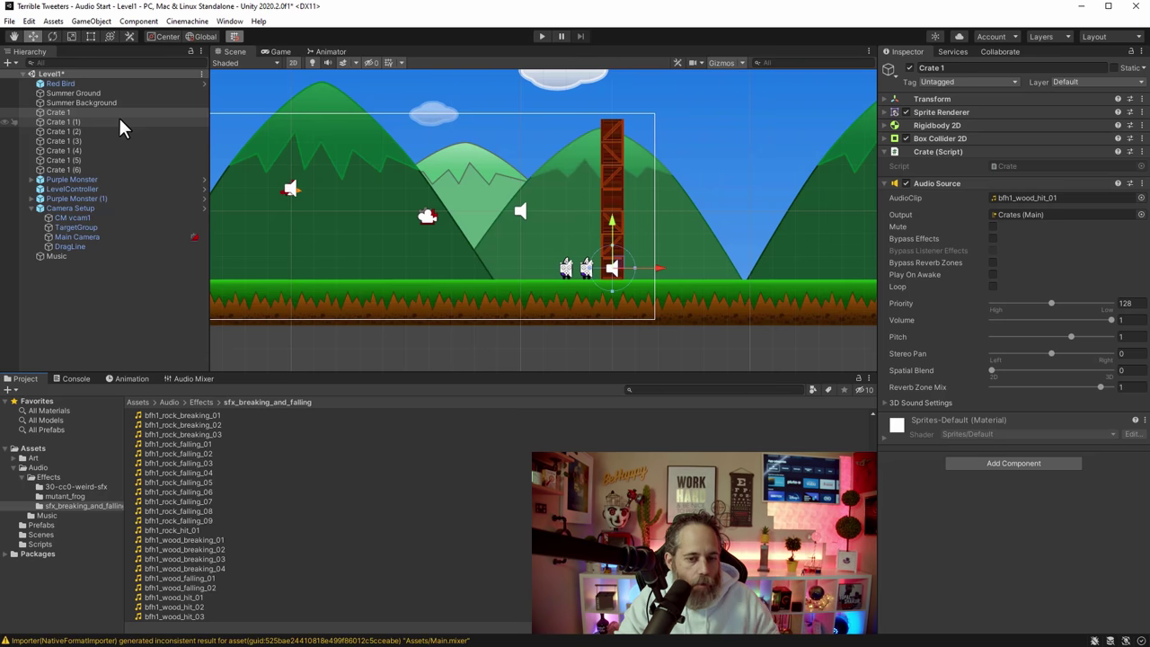
click(36, 526)
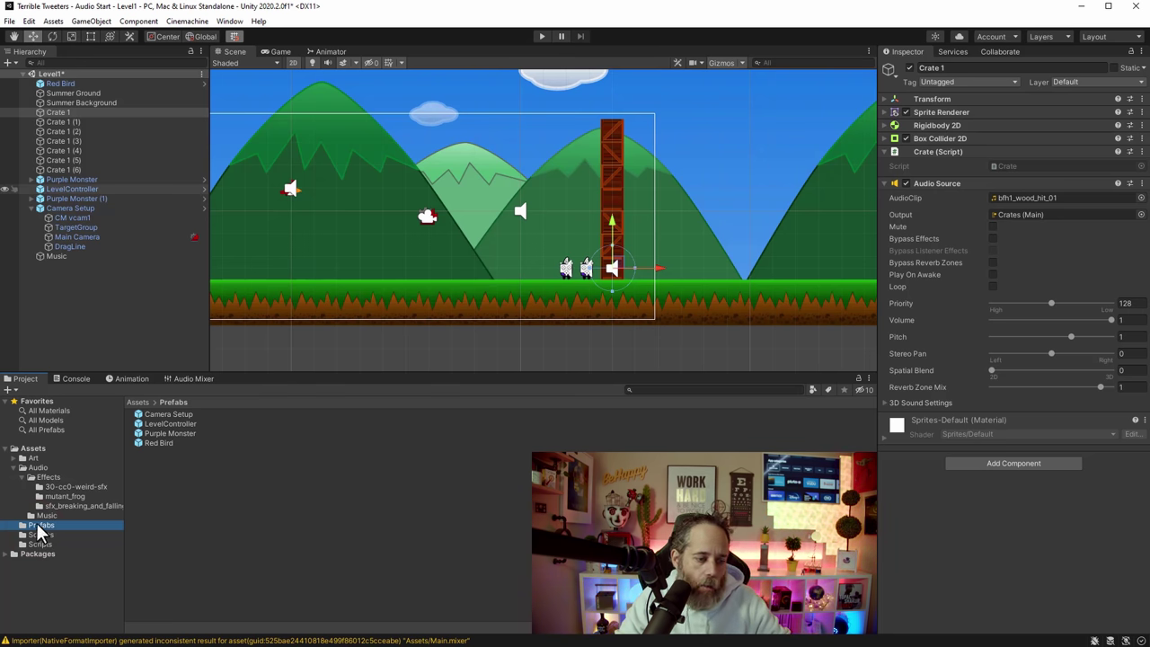
drag(59, 114, 149, 469)
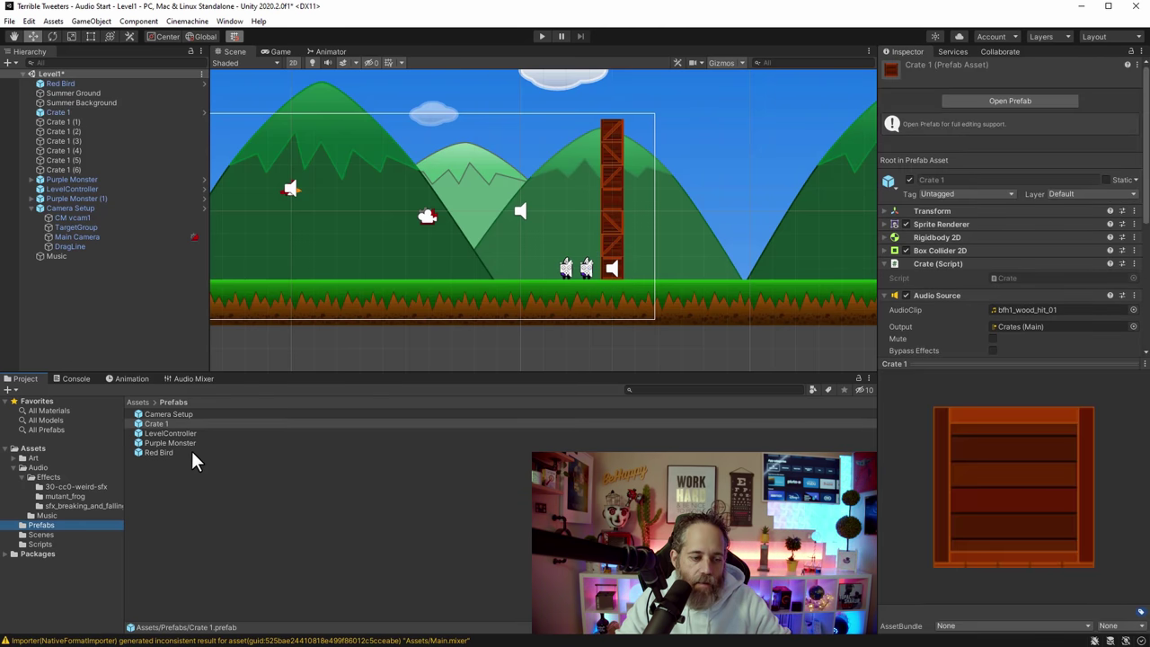
Step: Rename the prefab to Crate and exit Prefab Mode back to Level1
click(170, 426)
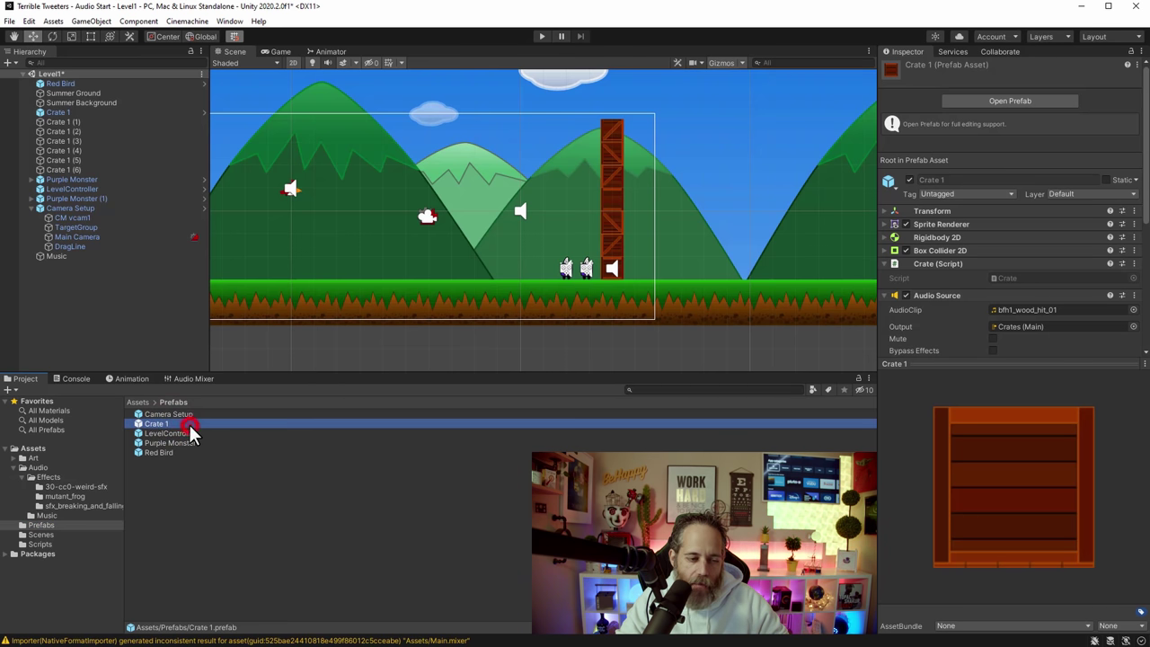
double_click(189, 423)
click(189, 423)
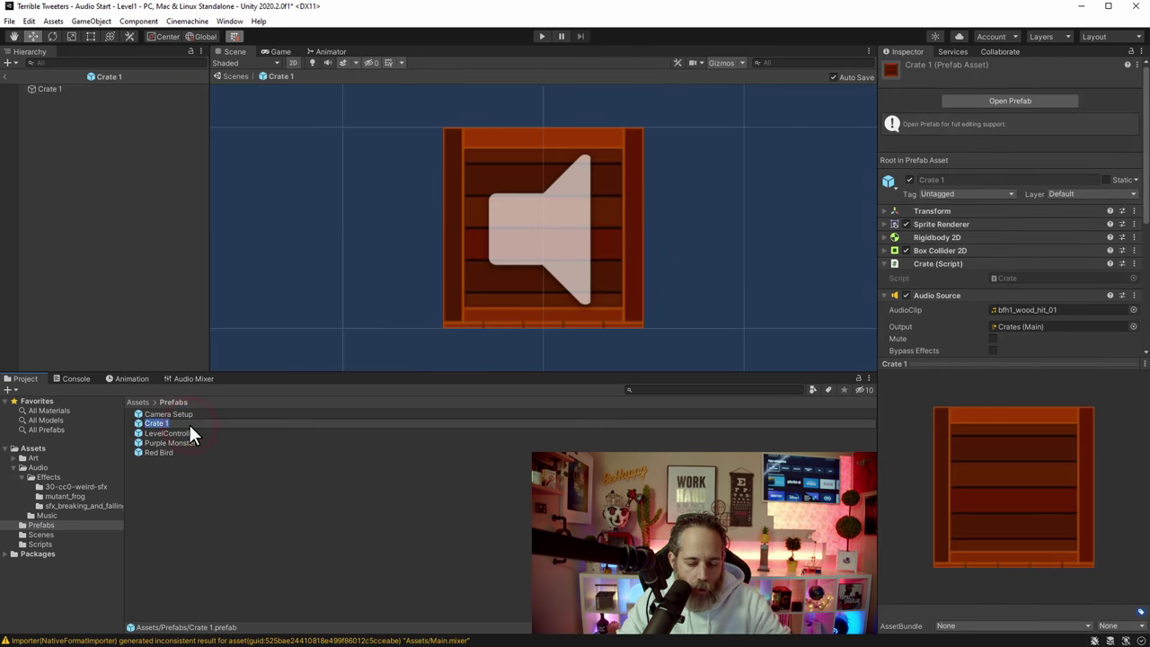
key(BackSpace)
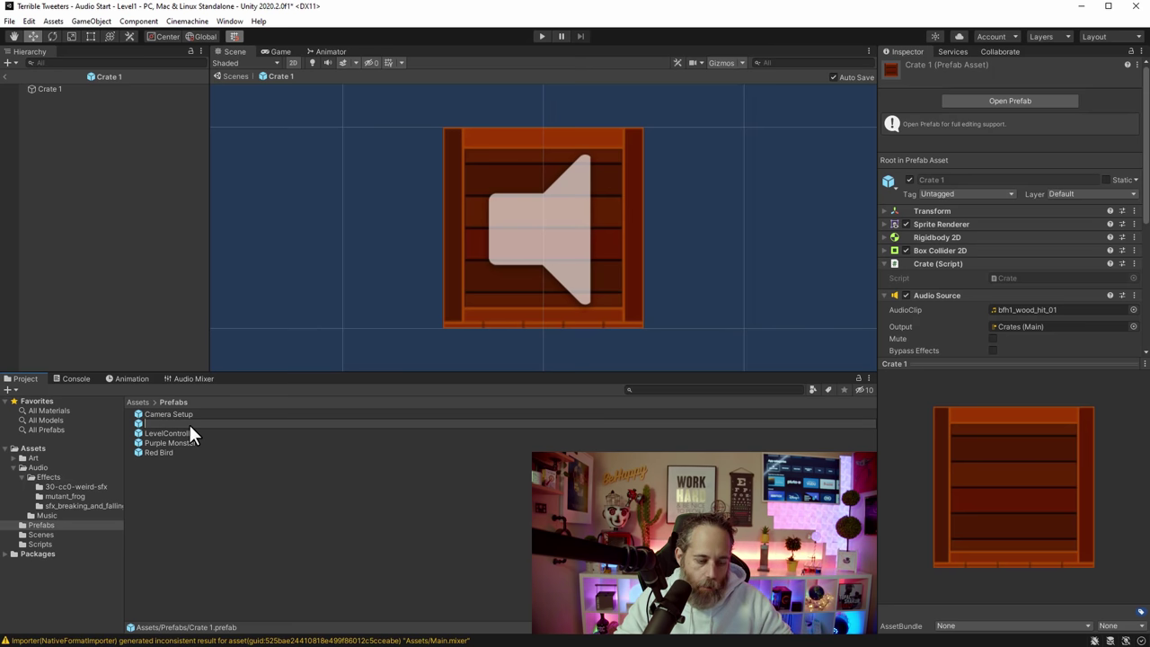
key(Escape)
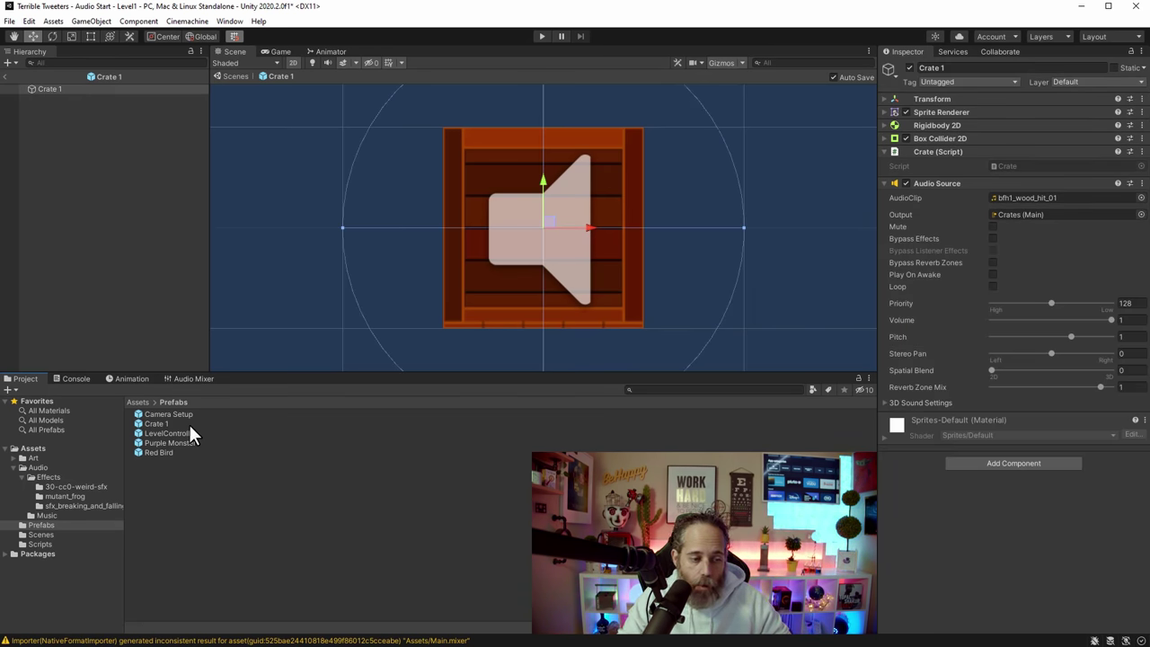
click(189, 422)
click(189, 423)
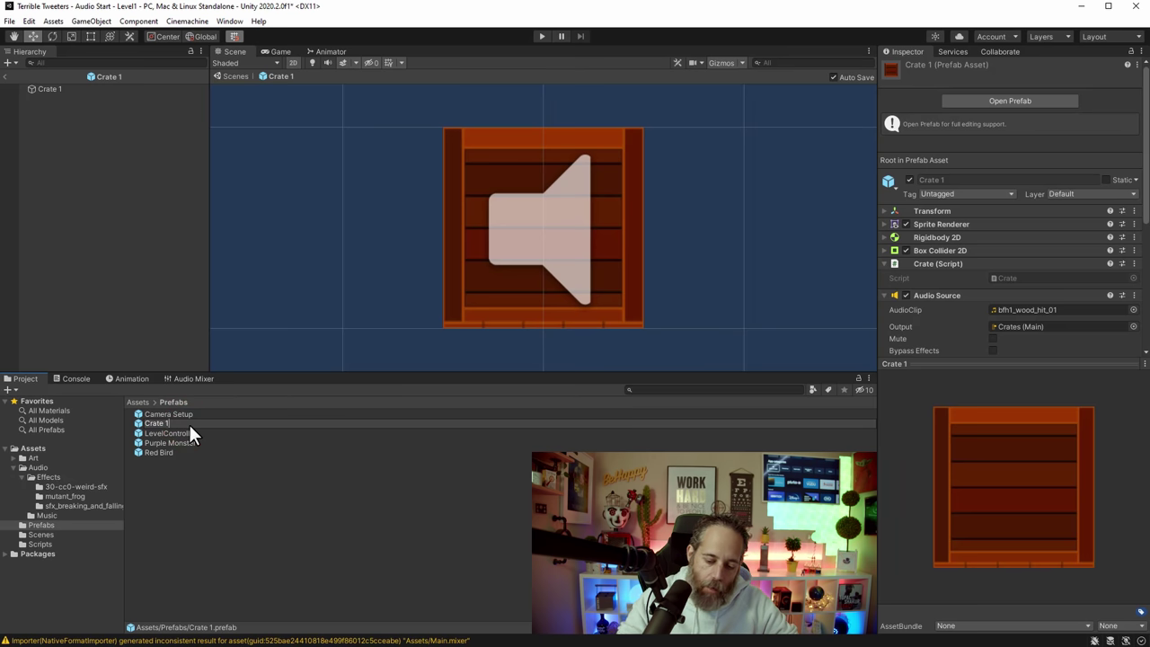
key(Return)
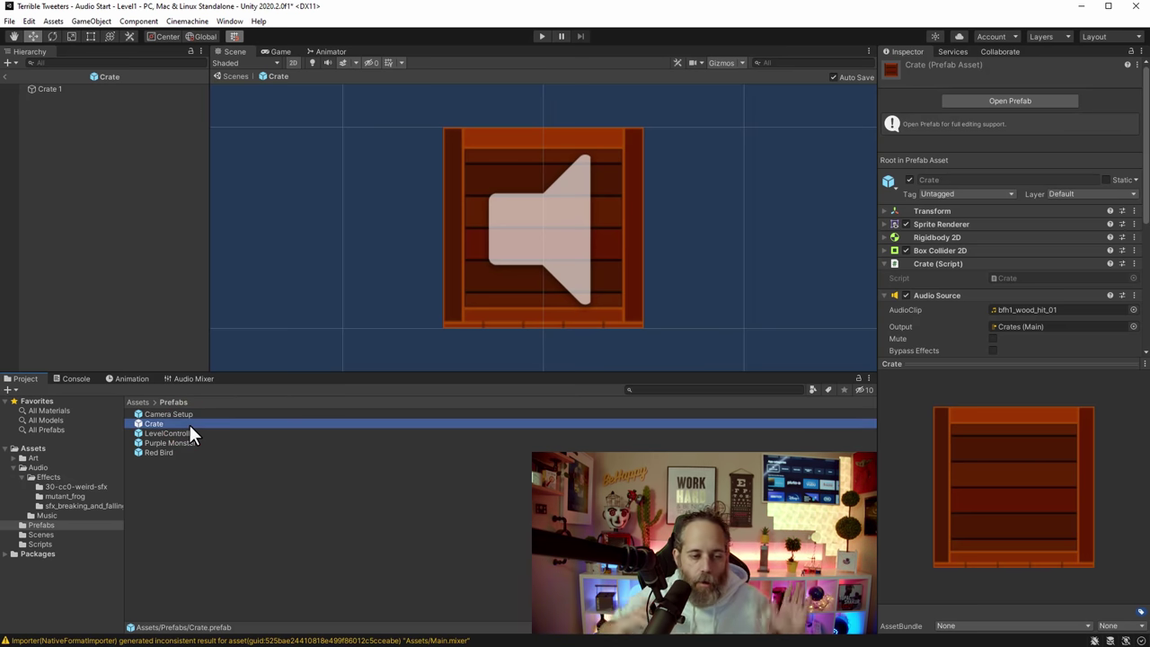
click(6, 76)
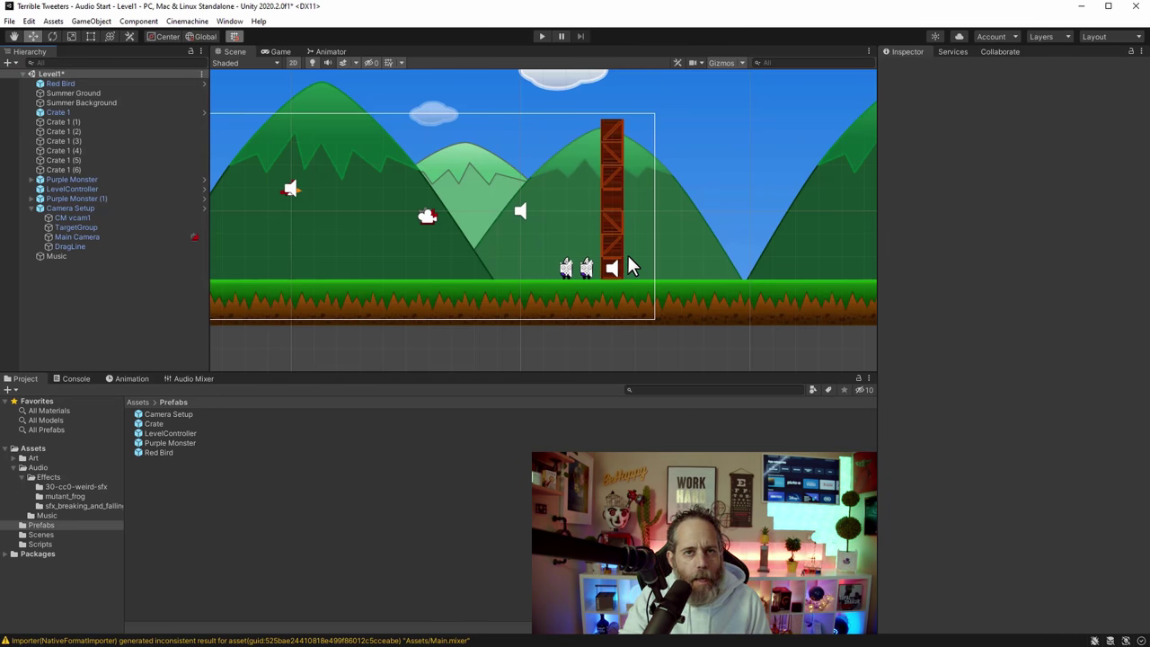
Step: Delete the six extra crates, Crate 1 (1) through Crate 1 (6)
click(70, 121)
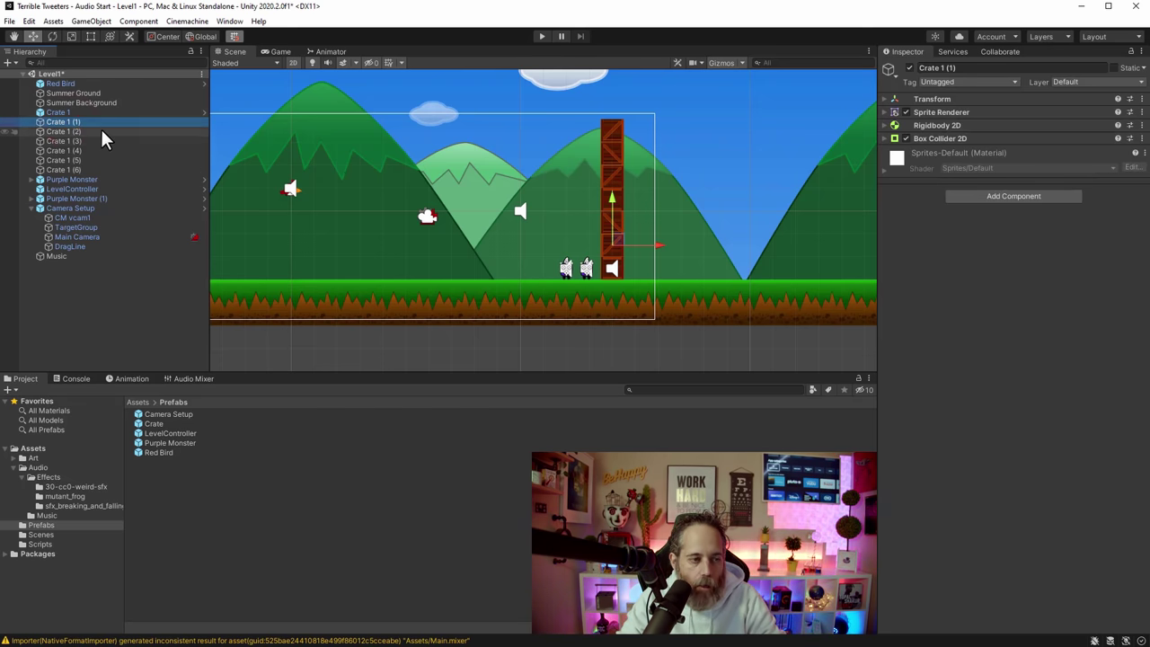
shift+click(86, 170)
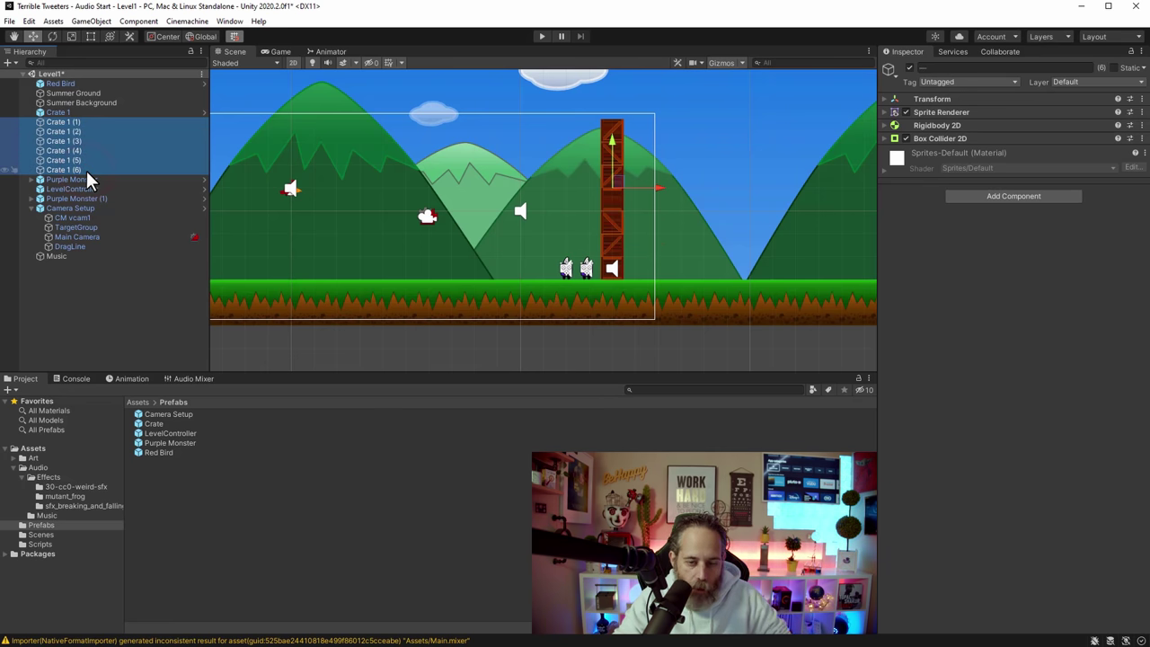
key(Delete)
Step: Duplicate Crate 1 repeatedly and stack the copies upward, with grid snapping toggled
click(59, 113)
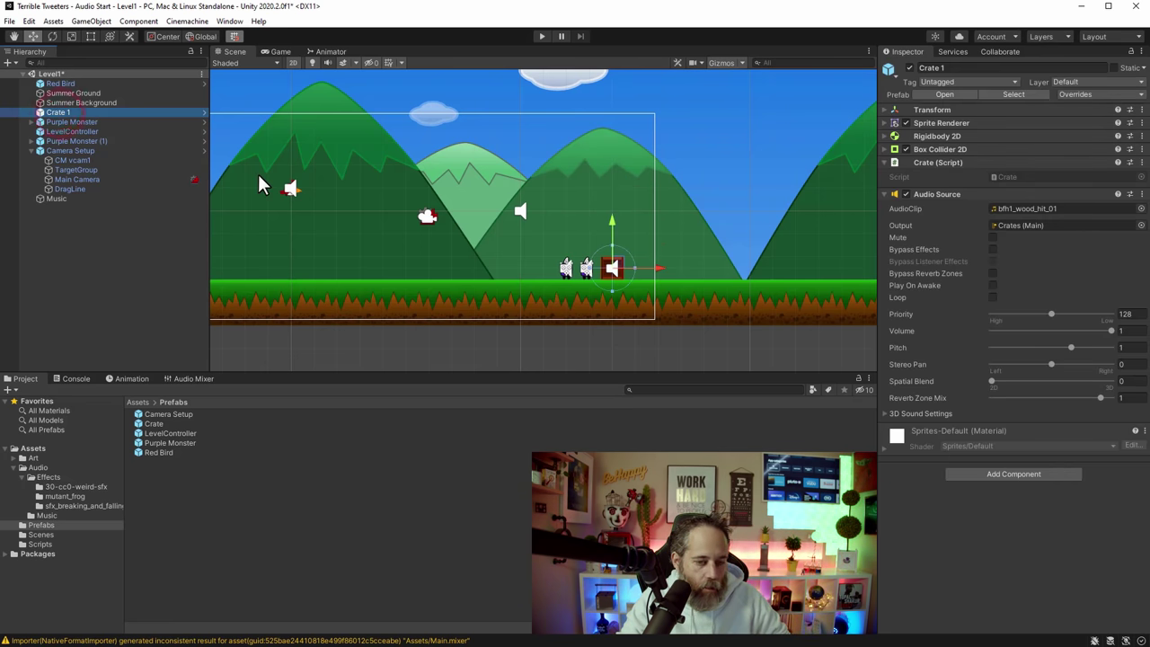
key(ctrl+d)
drag(611, 225, 607, 195)
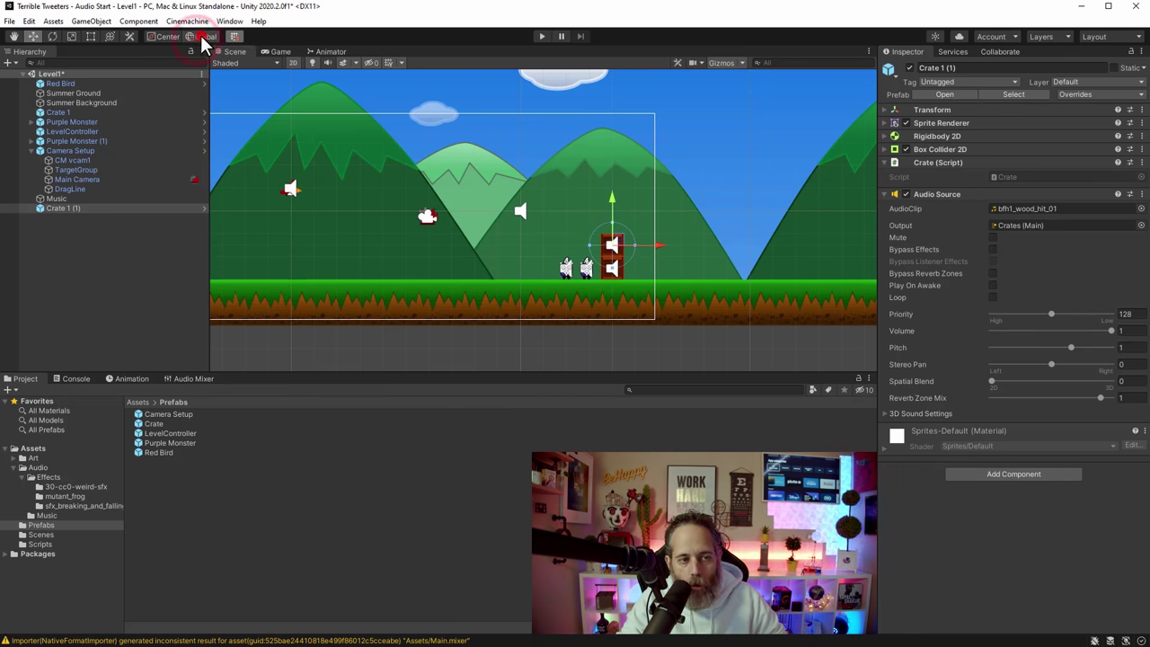
click(233, 37)
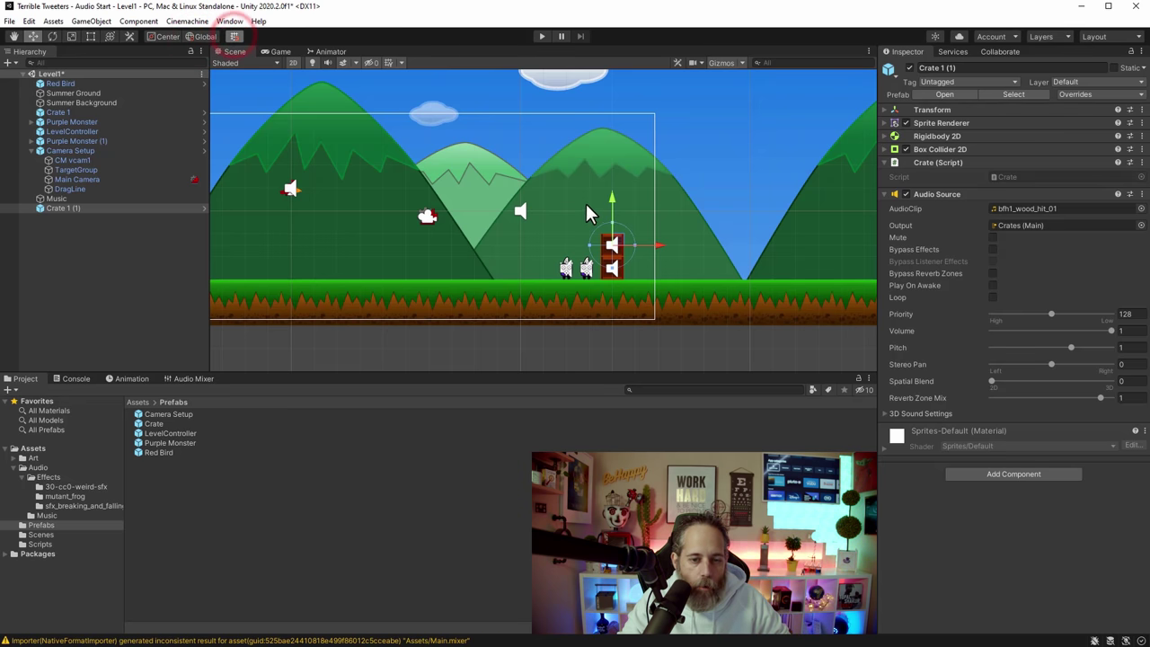
scroll(639, 250, up, 5)
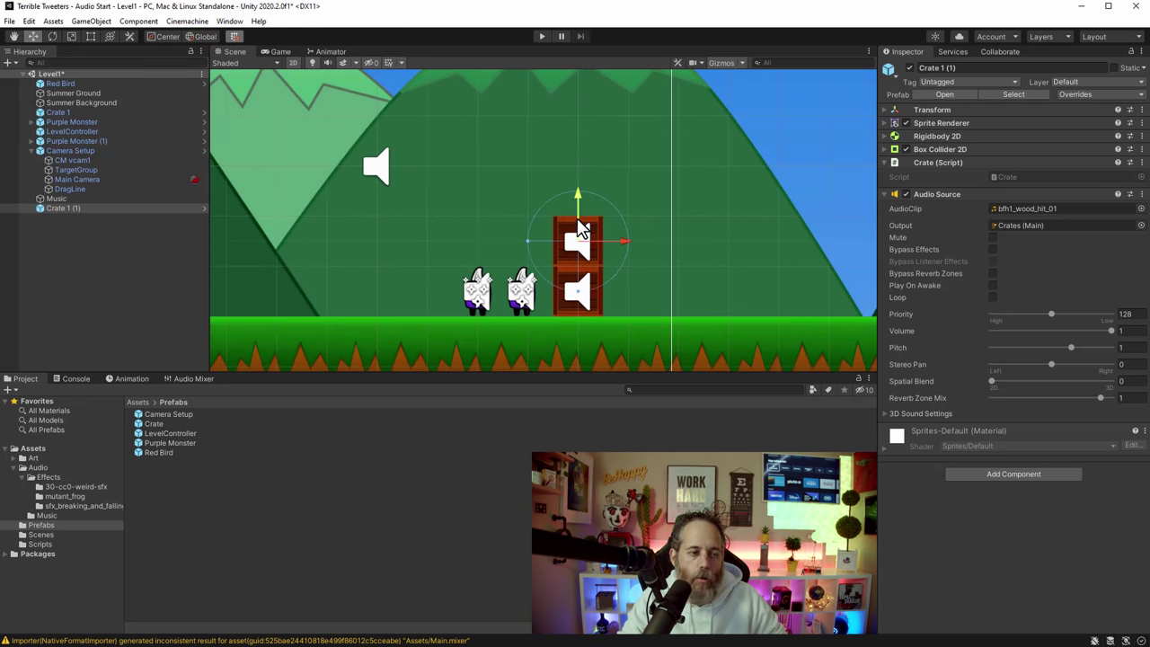
scroll(580, 231, down, 2)
click(89, 207)
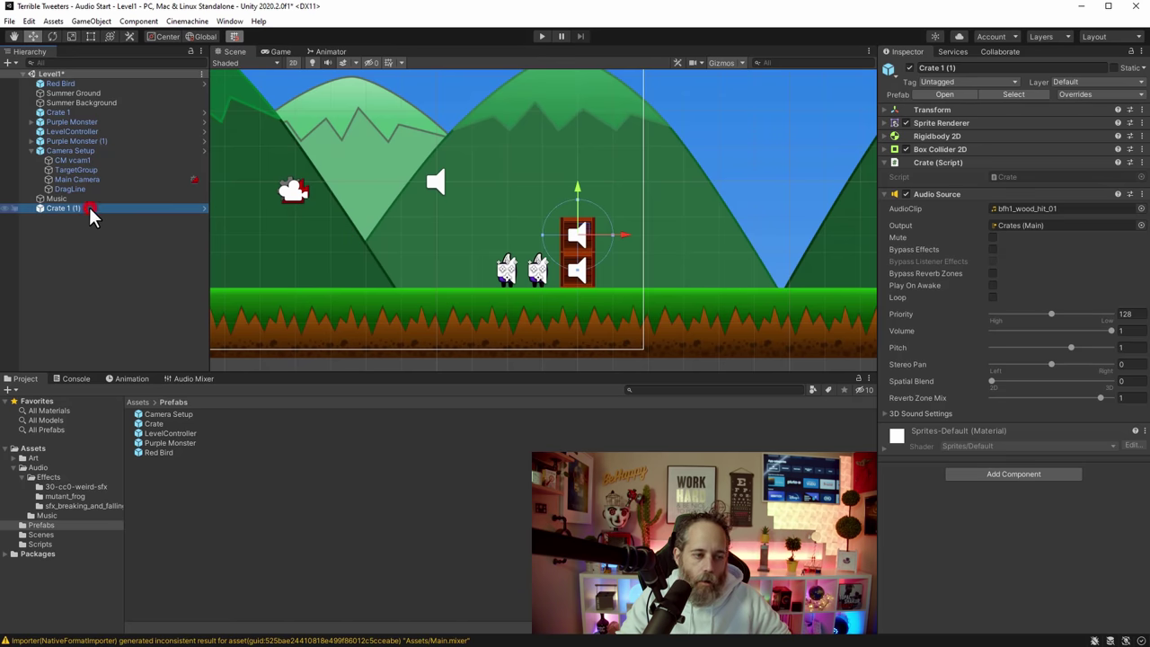
key(ctrl+d)
drag(576, 183, 556, 74)
key(ctrl+d)
key(ctrl+d)
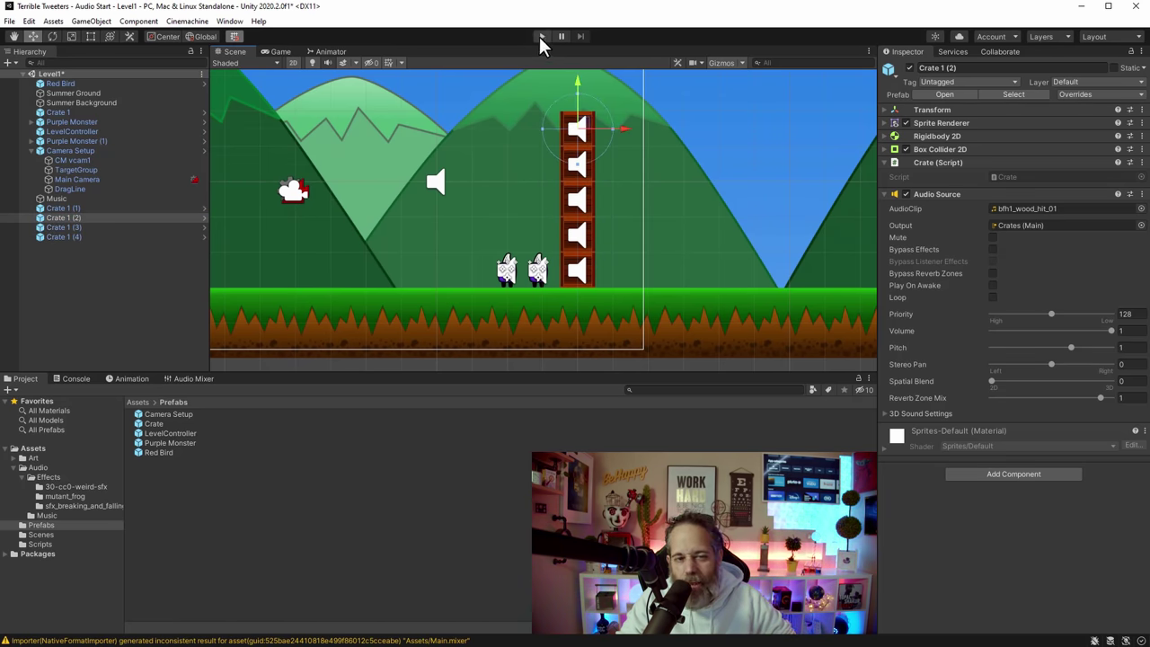
click(541, 36)
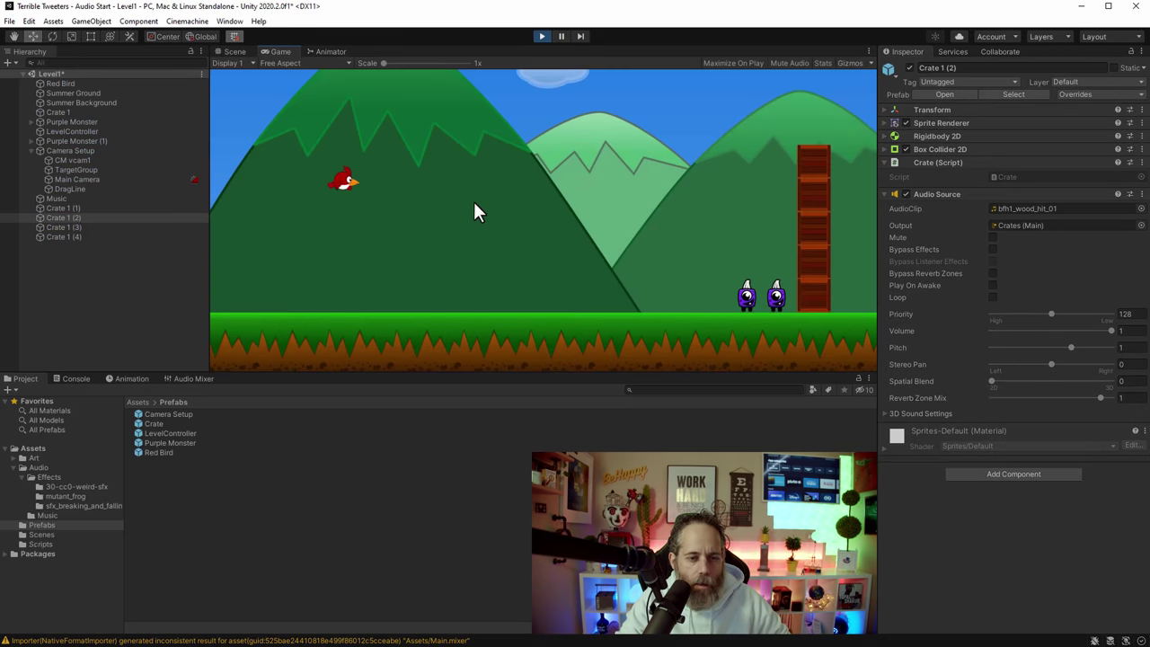
drag(351, 181, 171, 189)
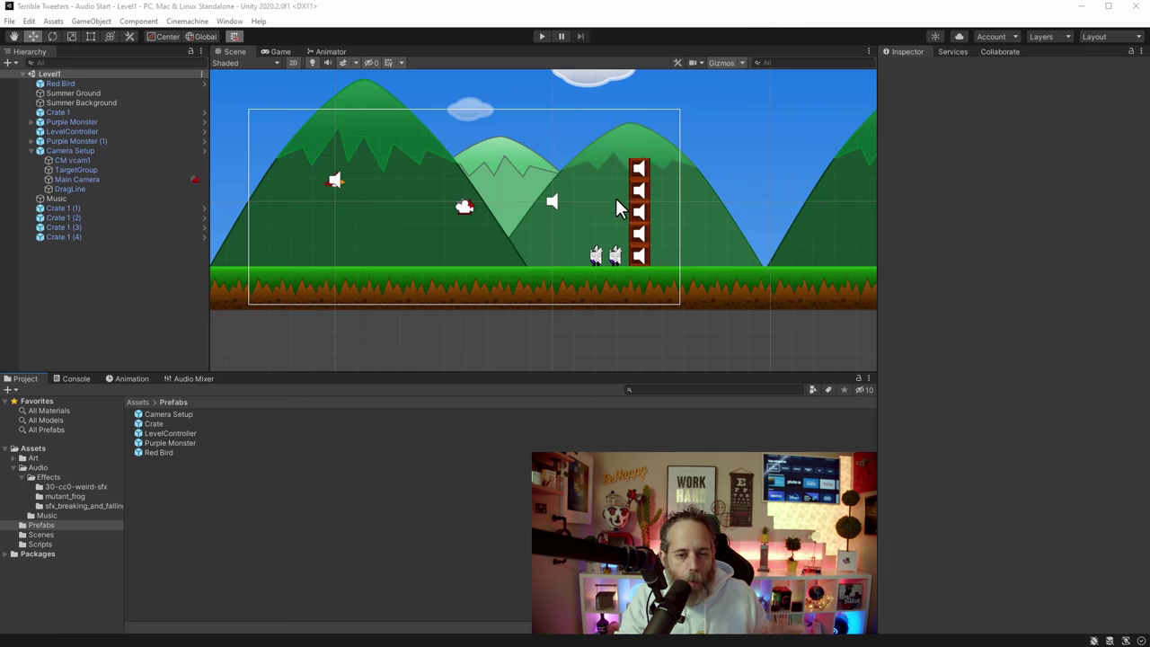
click(636, 176)
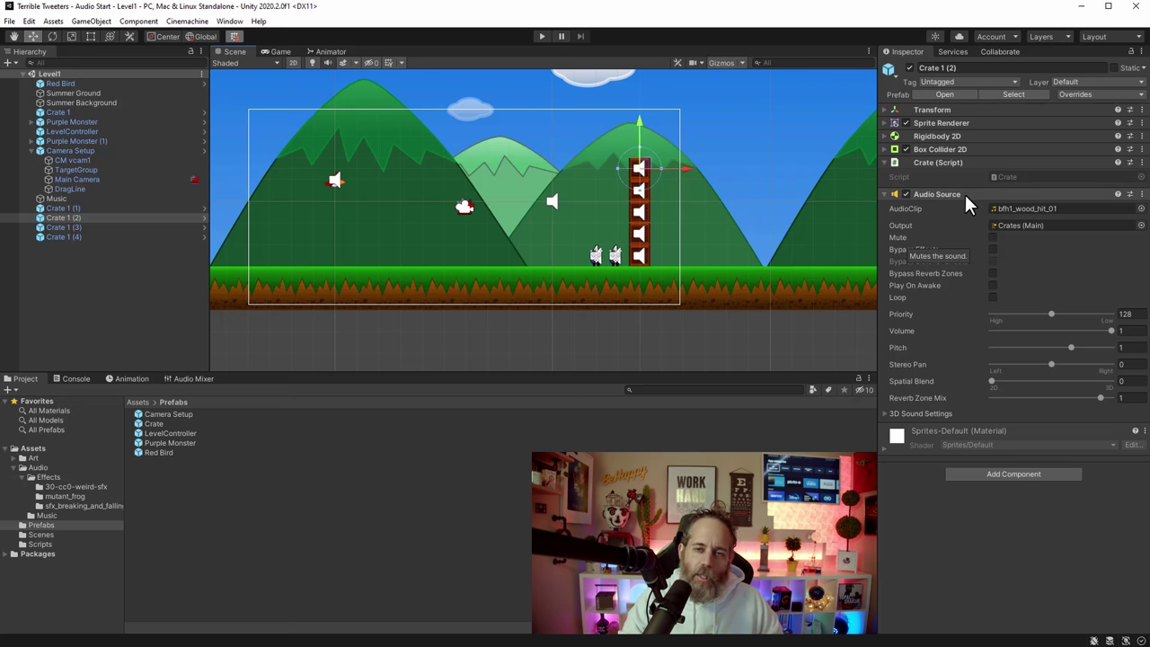
Step: Declare a [SerializeField] AudioClip[] _clips field at the top of the Crate class
double_click(1024, 175)
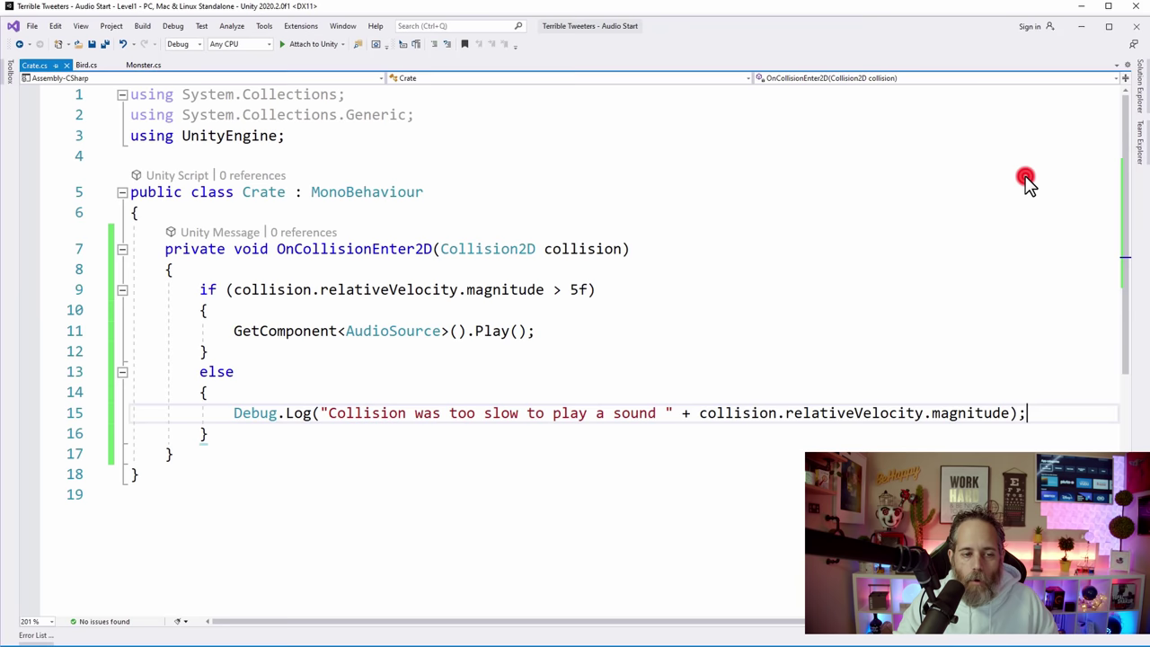
click(388, 216)
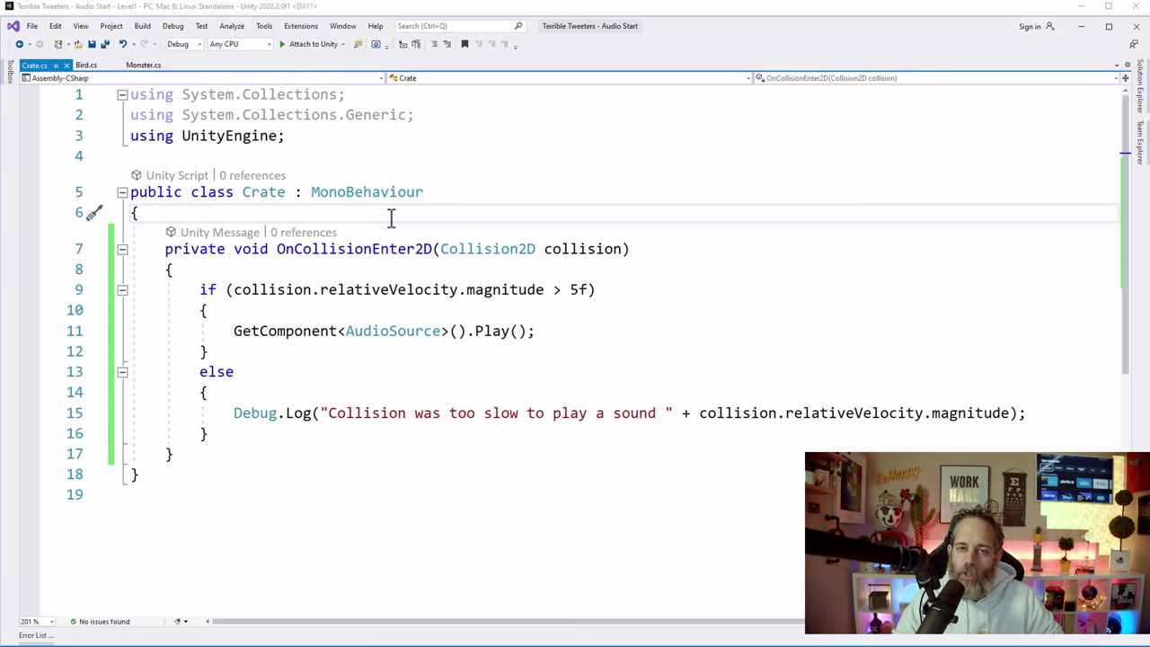
key(Return)
key(Return)
key(Up)
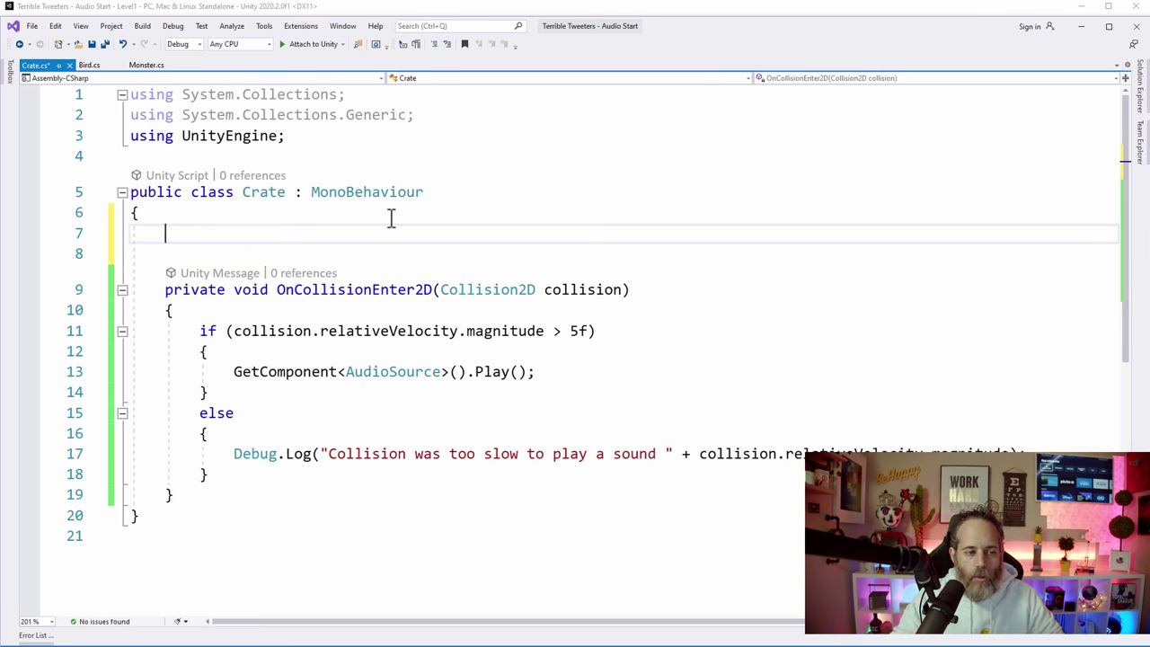
text([SerializeField] )
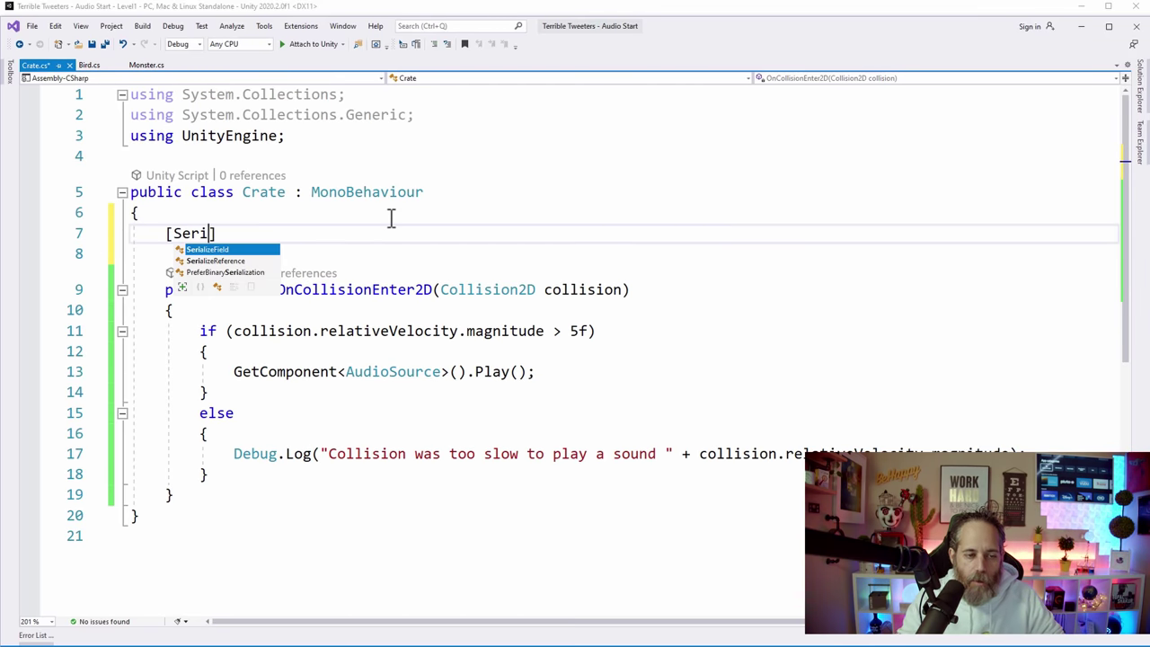
text(Audio)
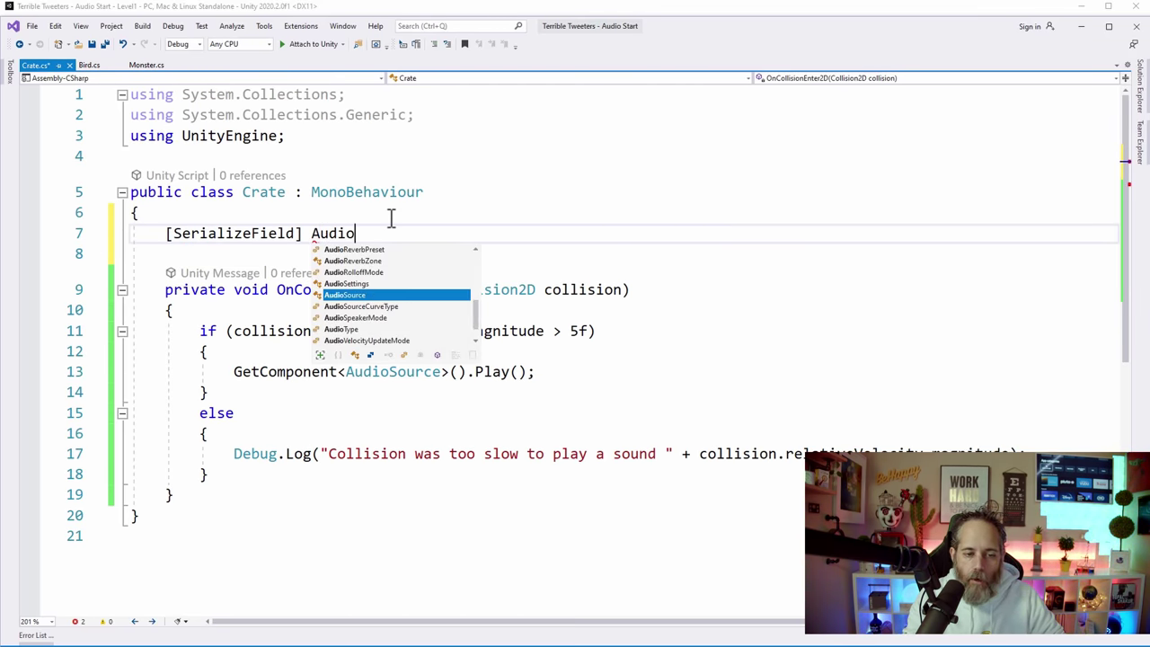
text(Clip[])
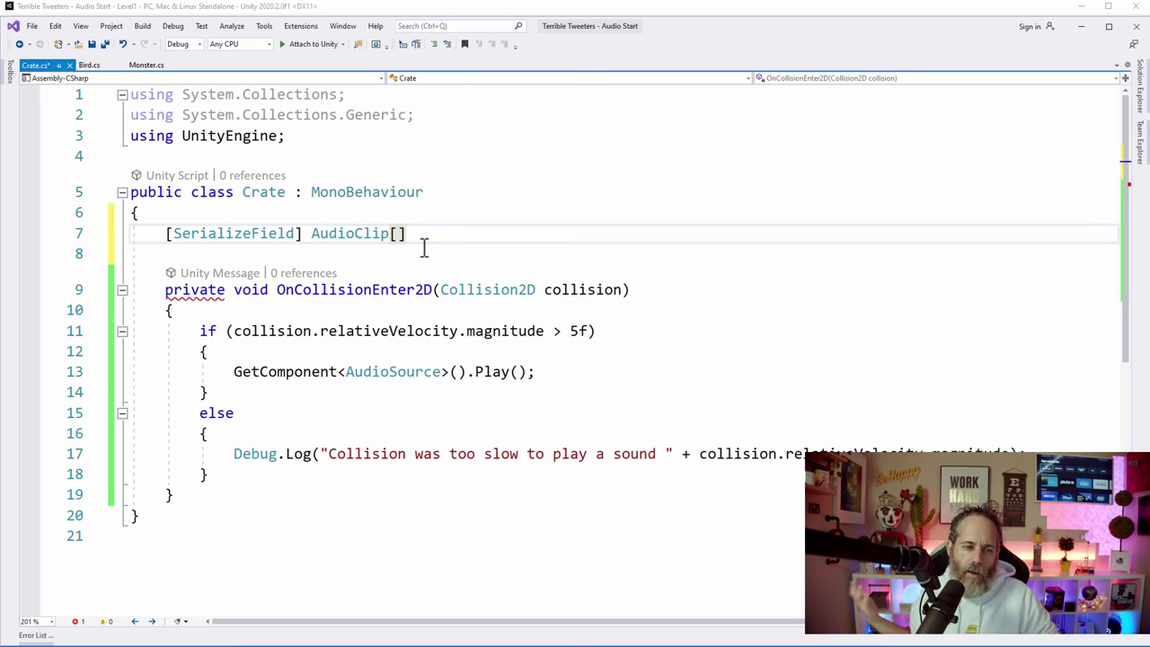
text( _)
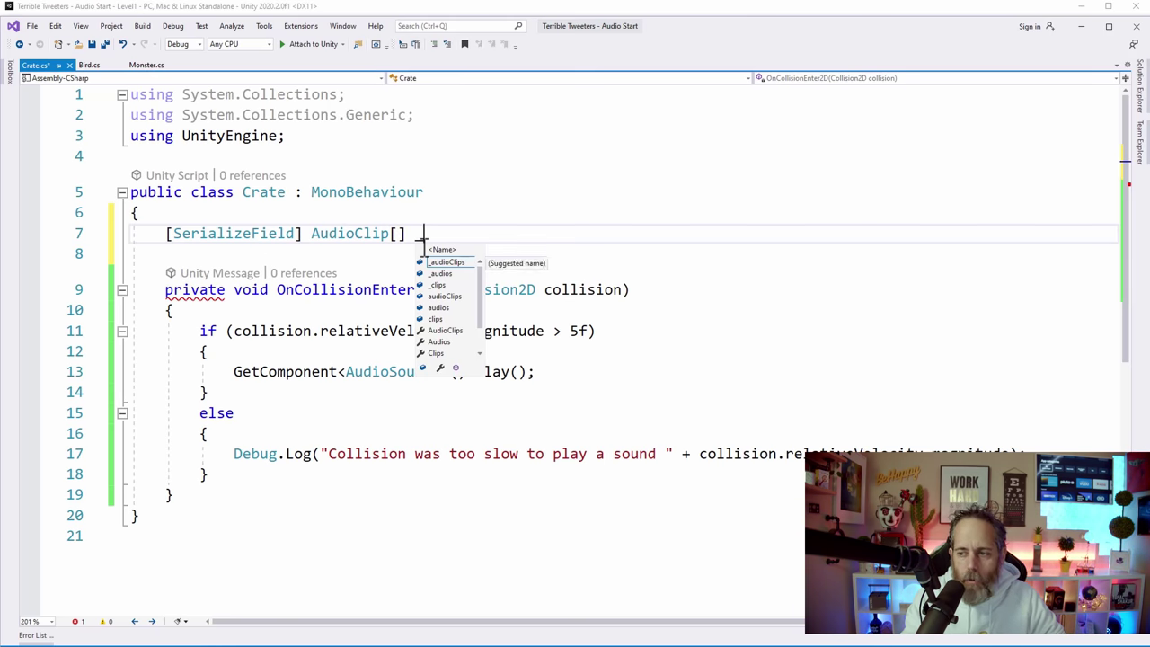
text(clips;)
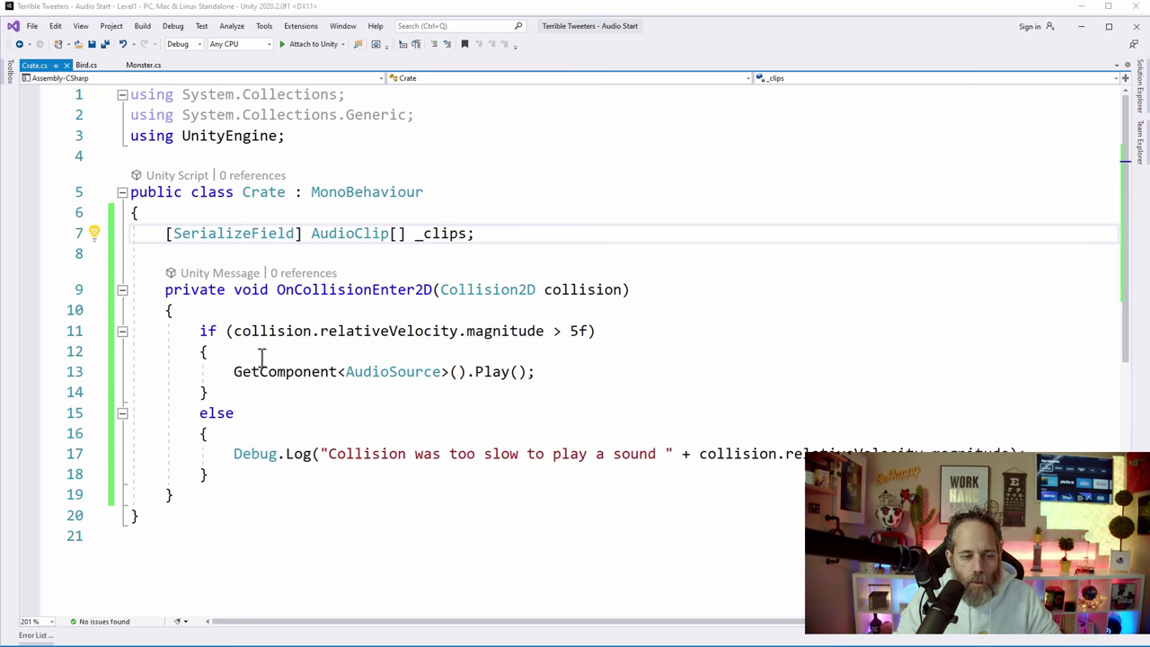
click(212, 351)
ctrl+scroll(315, 419, up, 2)
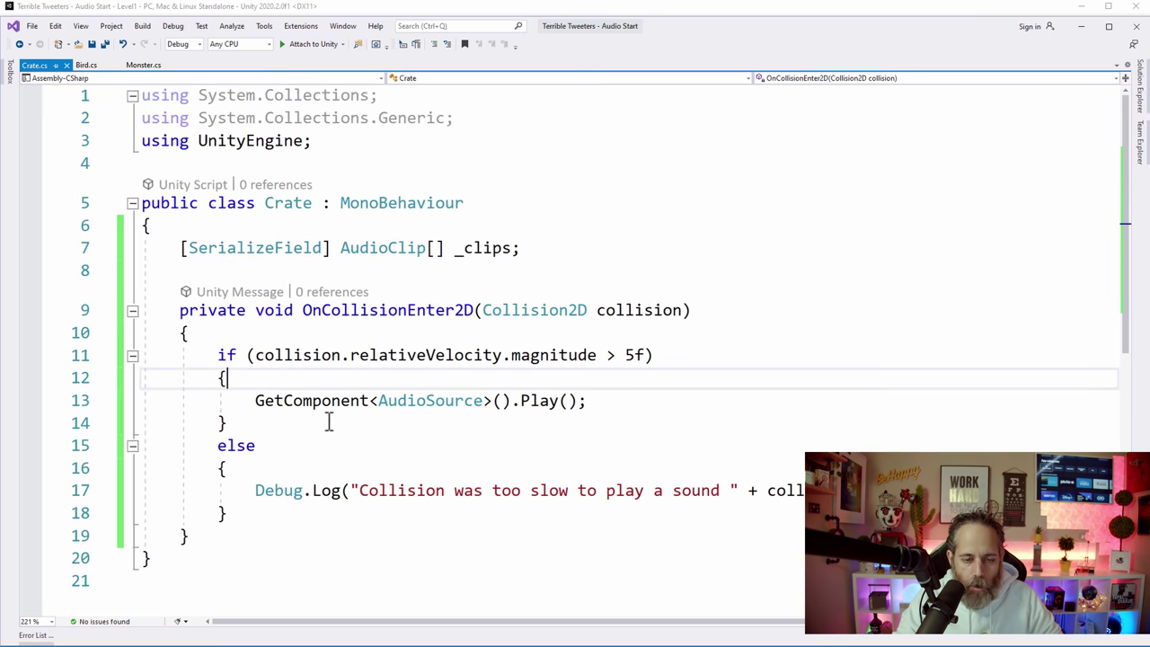
scroll(331, 424, down, 3)
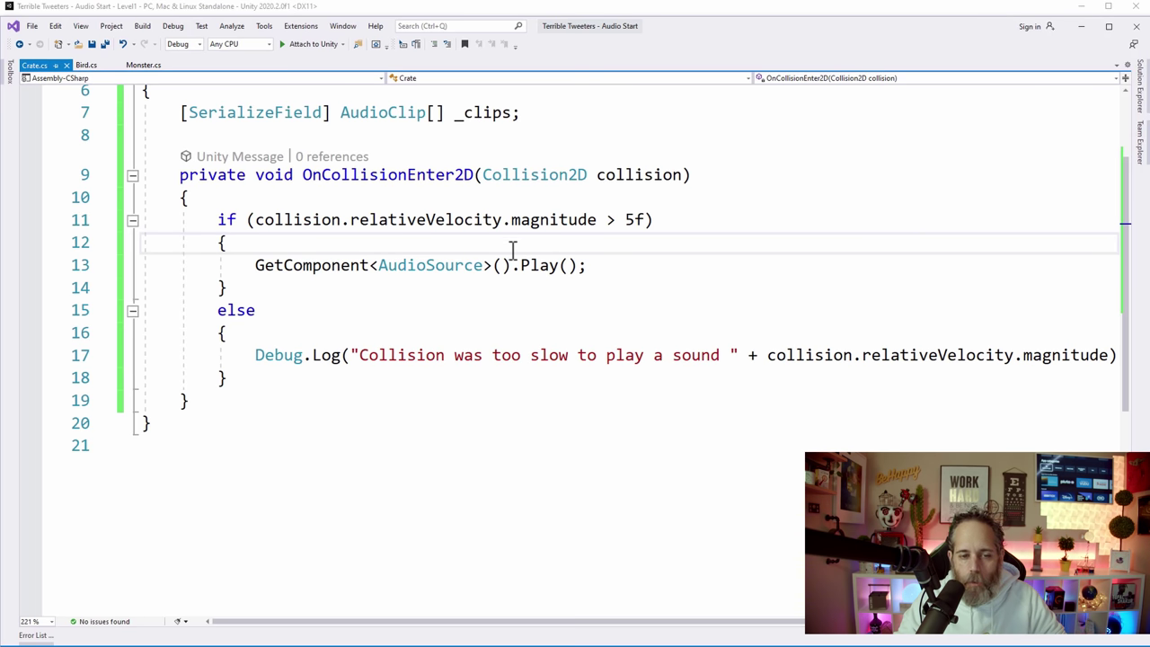
Step: Add var clip = _clips[UnityEngine.Random.Range(0, _clips.Length)]; above the Play call
key(Return)
text(var clip)
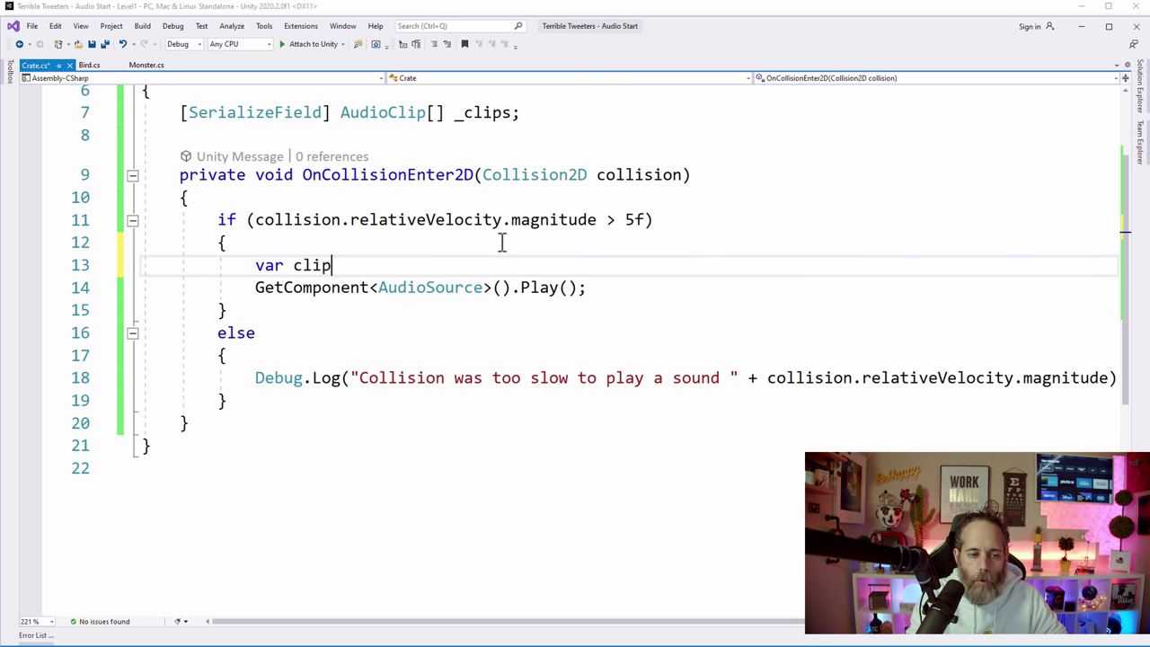
text( = _clips)
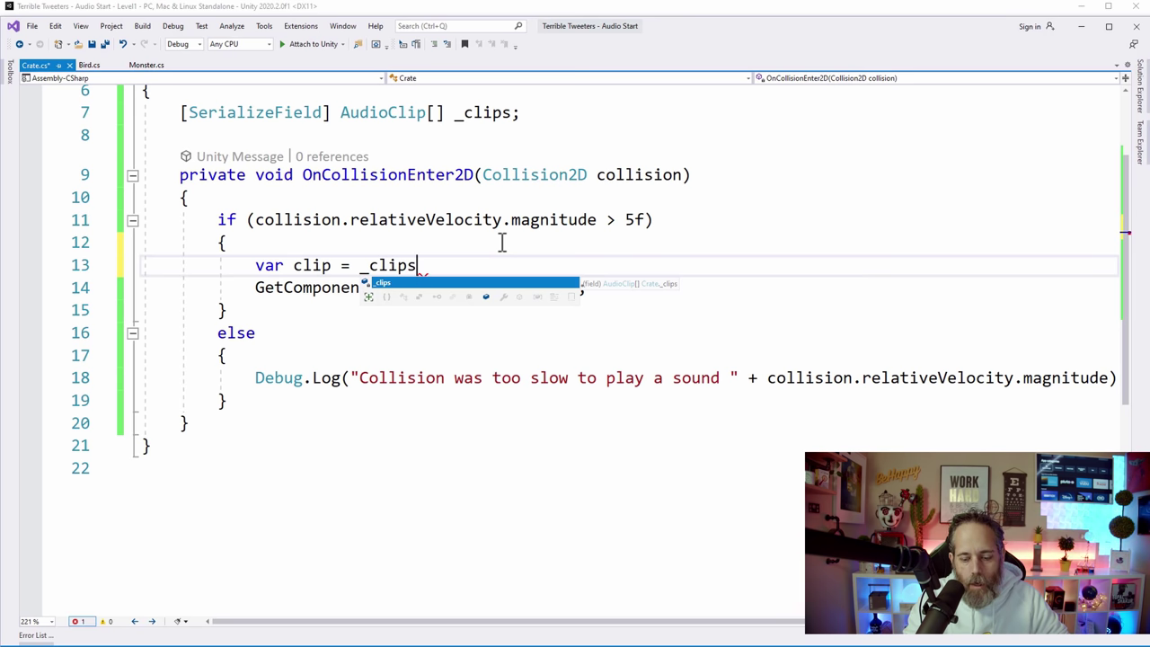
text([)
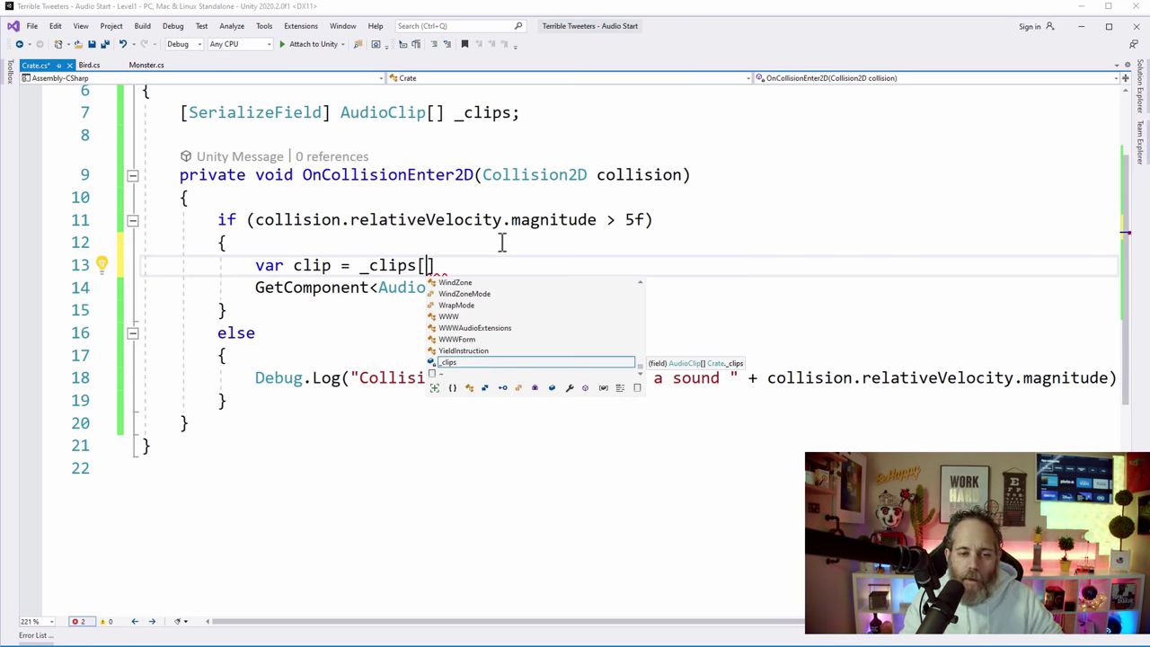
text(UnityE)
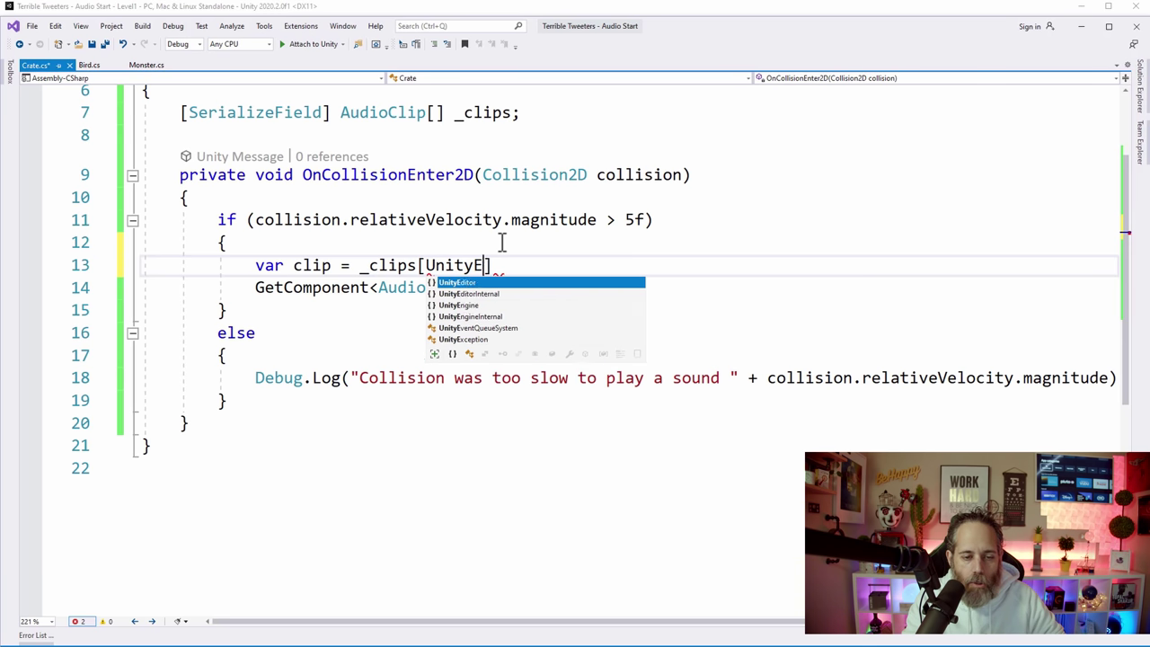
text(ngine.Random.R)
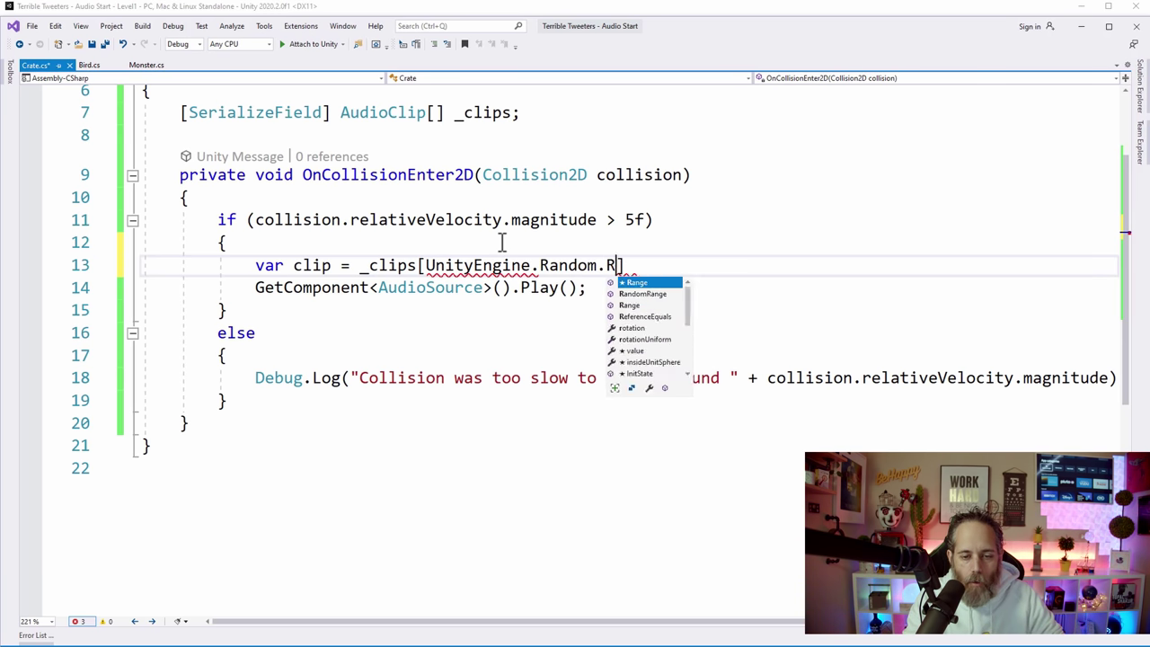
text(ange(0, _clips.Length)
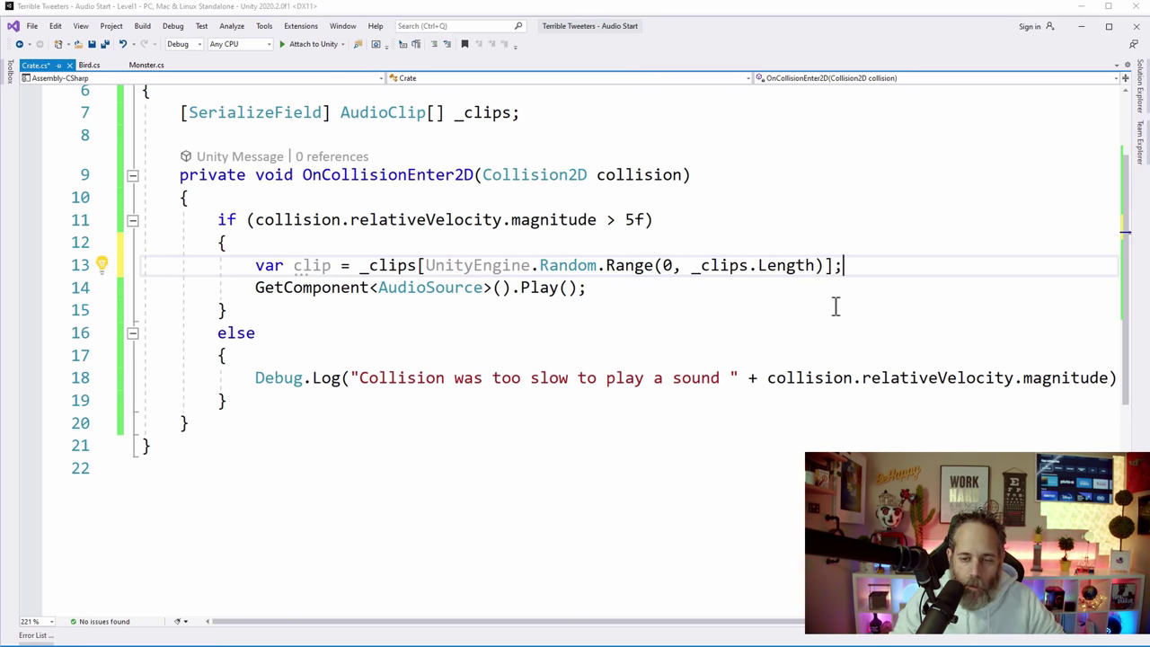
click(560, 287)
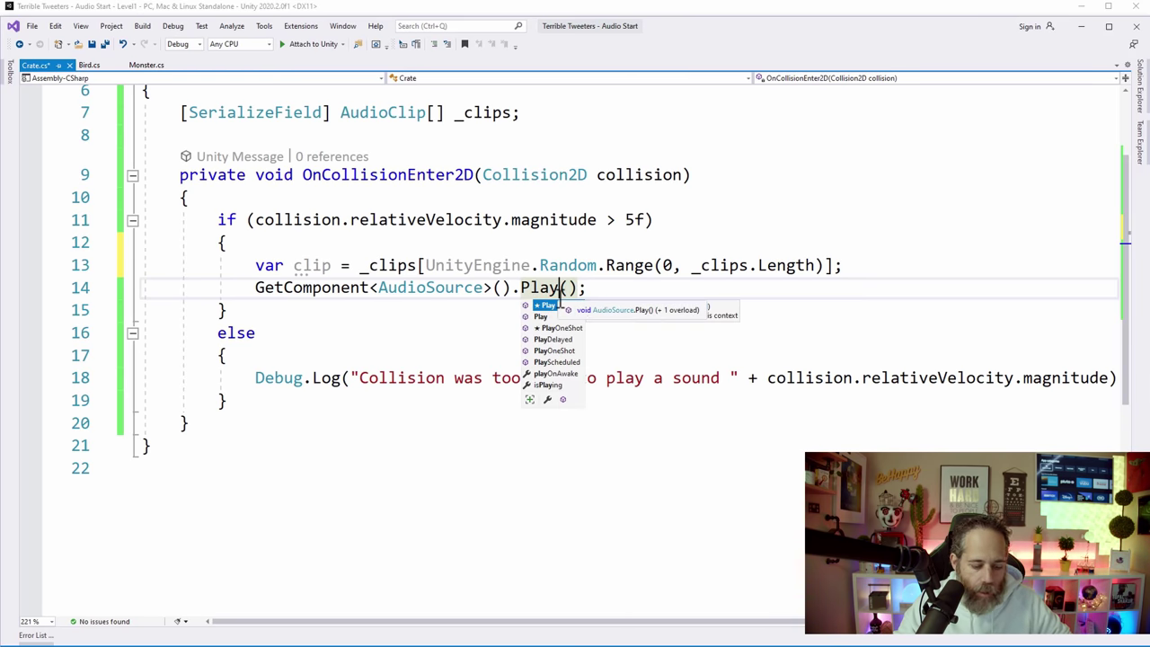
Step: Change the Play() call to PlayOneShot(clip) so the randomly chosen clip plays
double_click(562, 329)
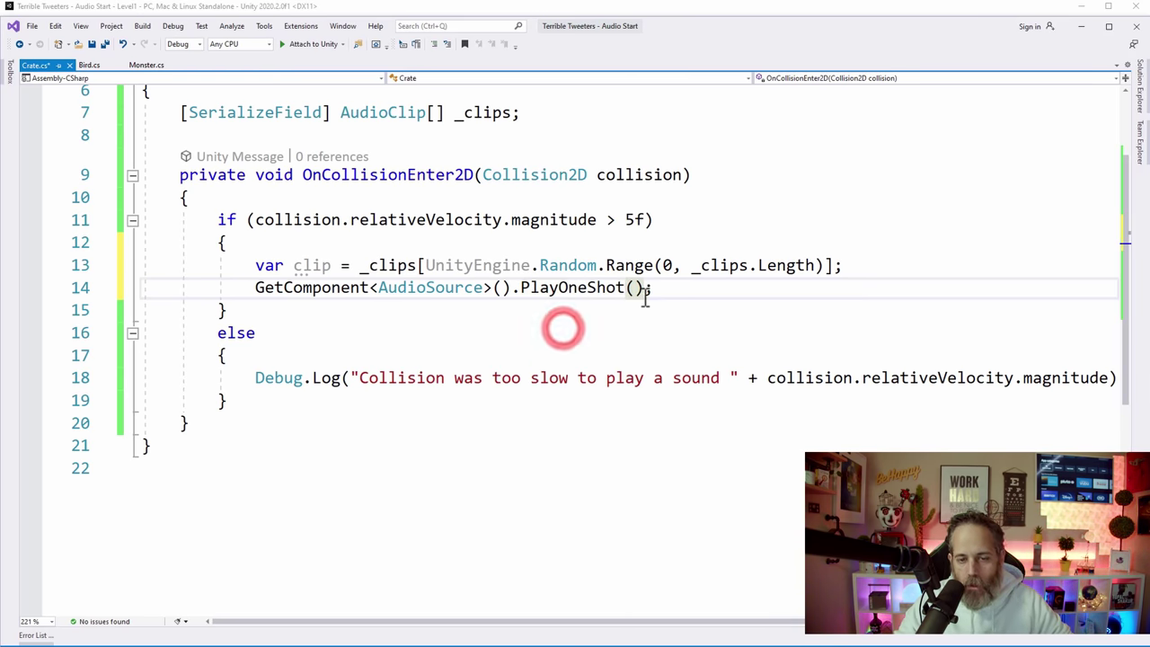
text(cl)
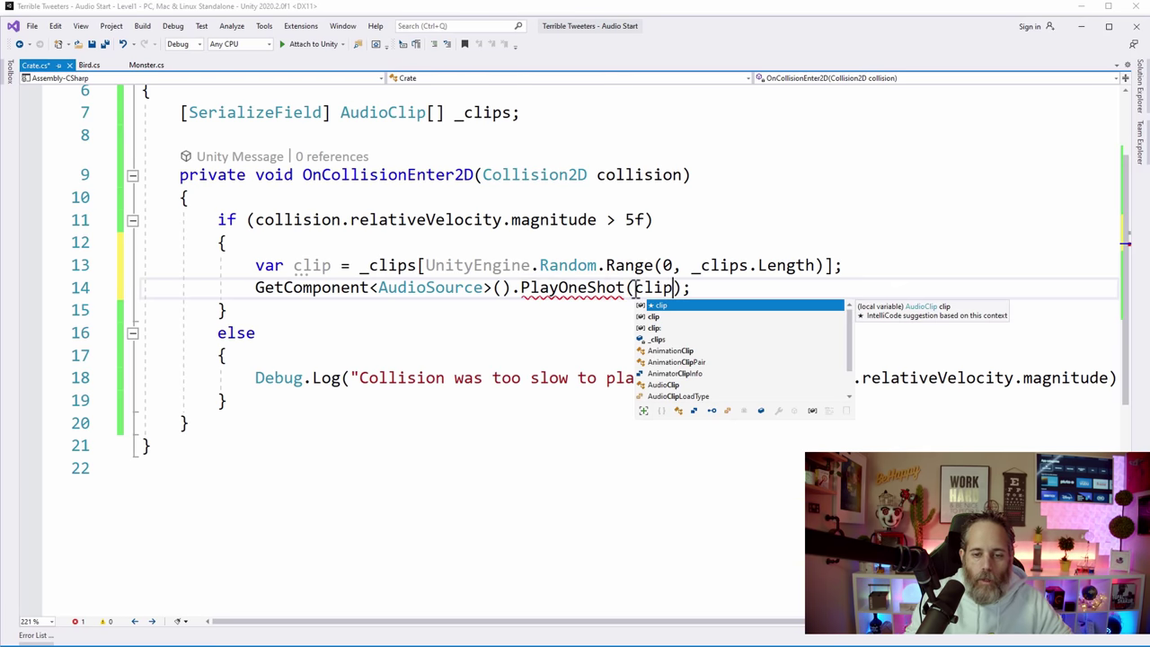
text(ip)
click(608, 289)
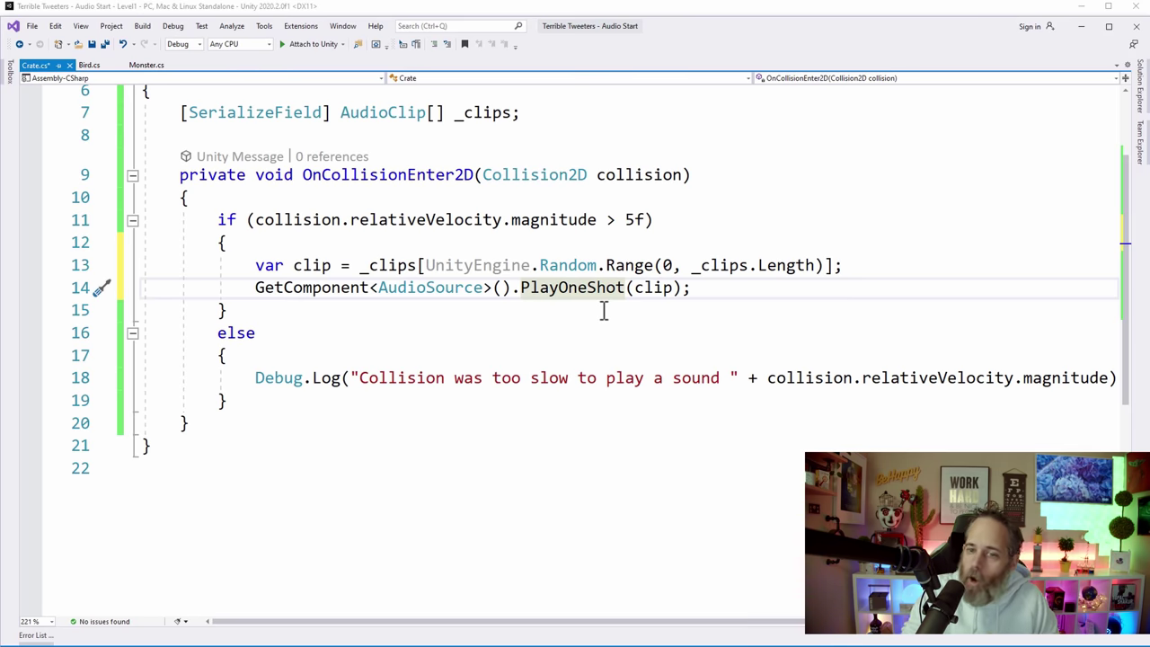
click(424, 267)
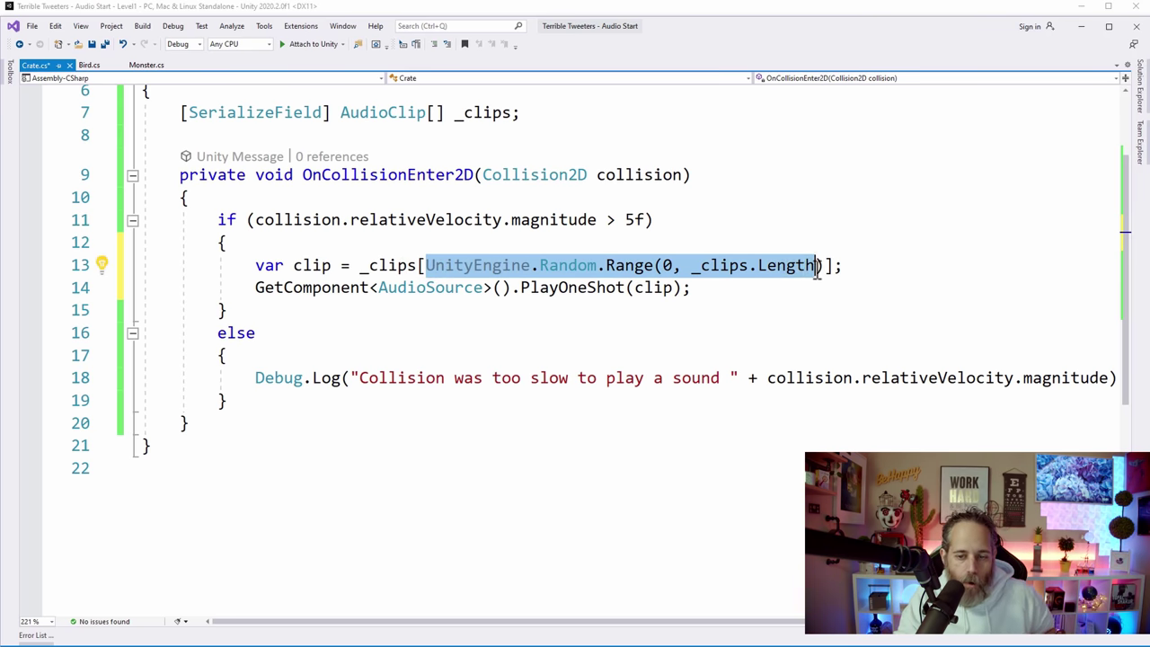
scroll(396, 287, down, 1)
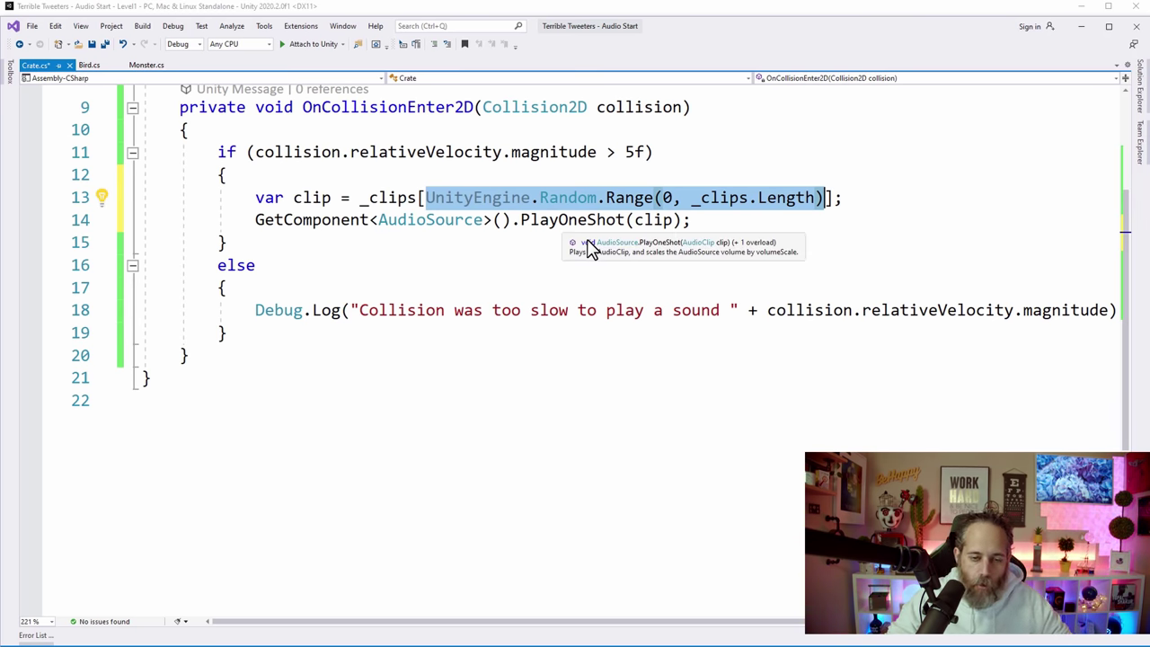
Step: Store the Random.Range pick in int index and read AudioClip clip = _clips[index] in Crate.cs
key(ctrl+x)
key(ctrl+Return)
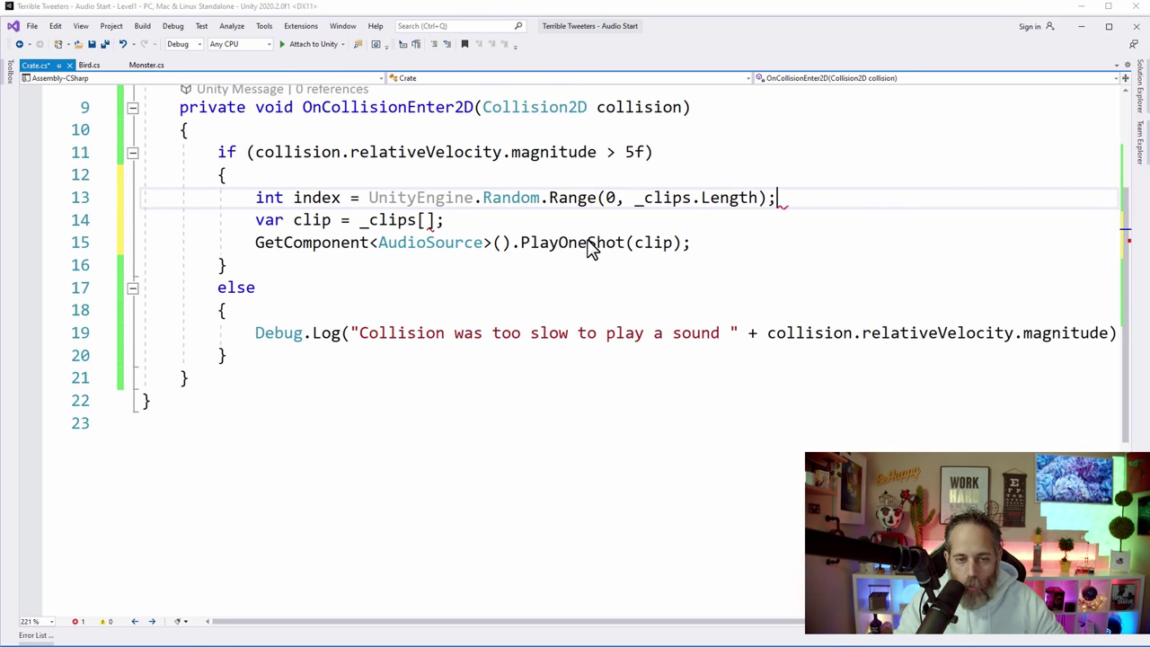
click(422, 220)
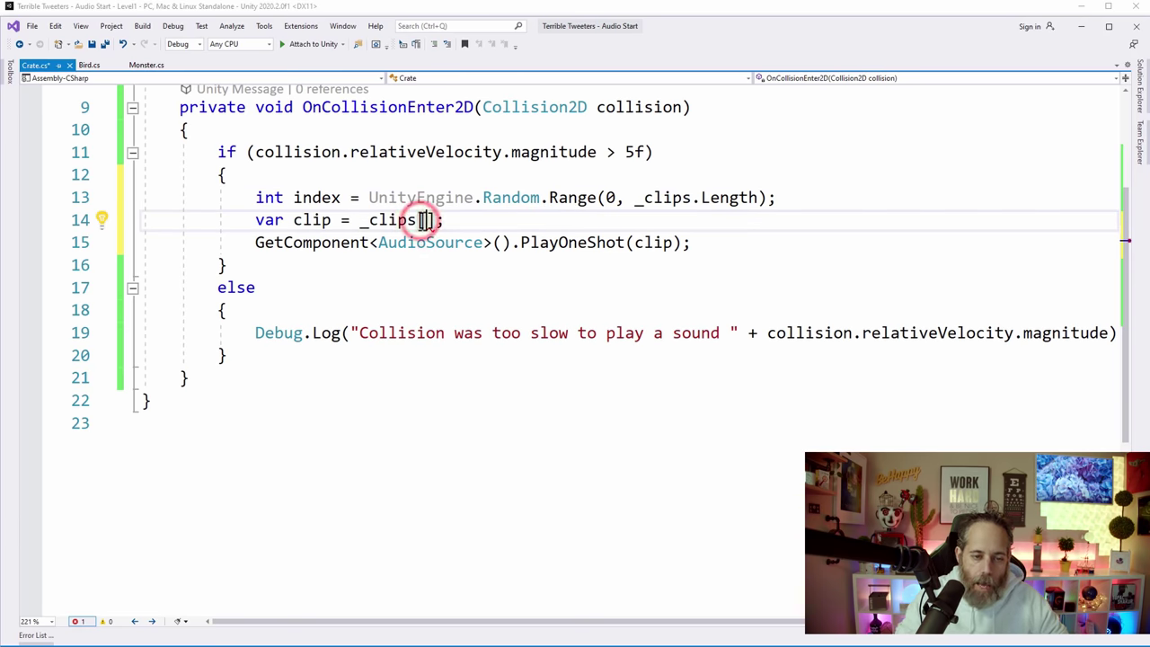
text(index)
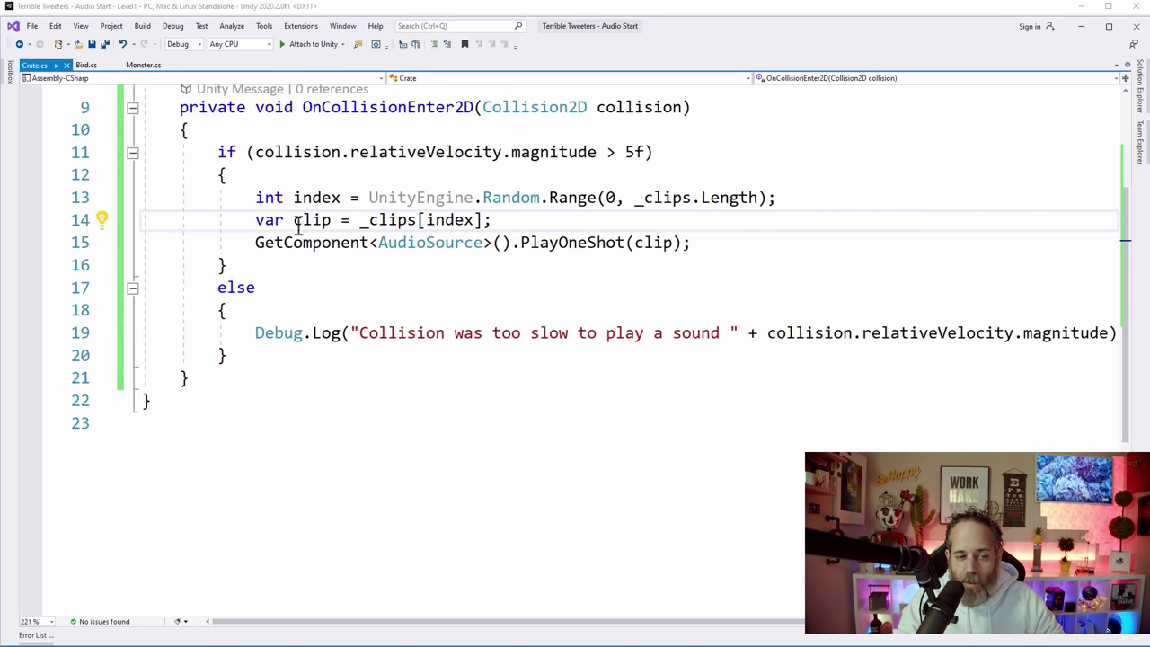
text(A)
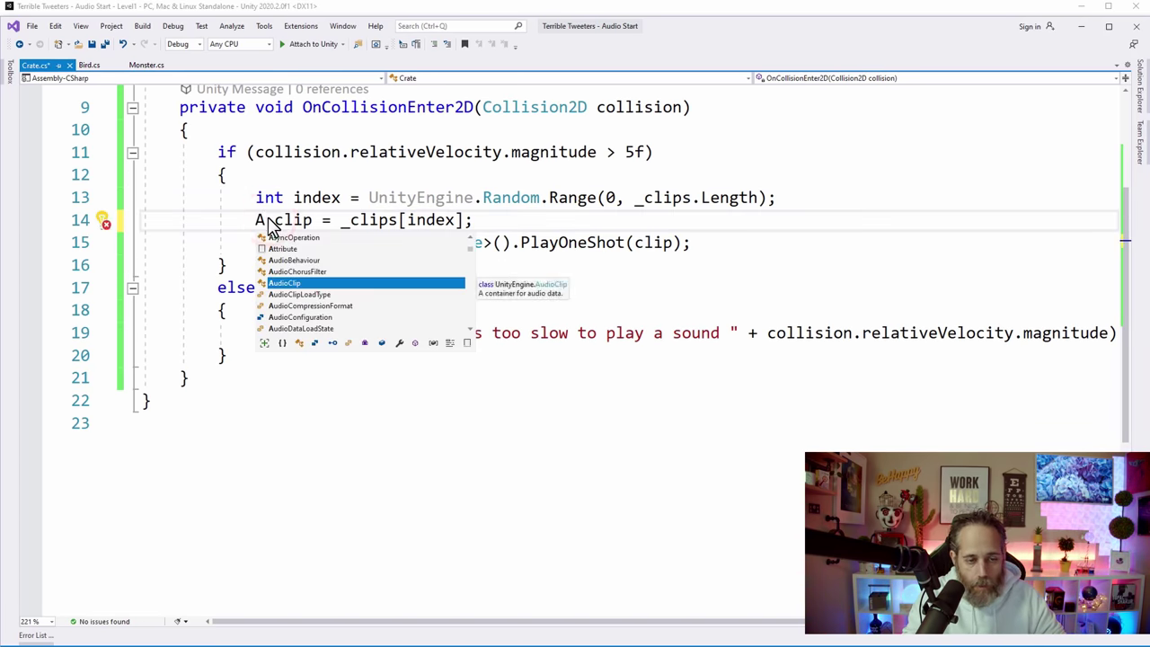
text(udioClip)
click(320, 248)
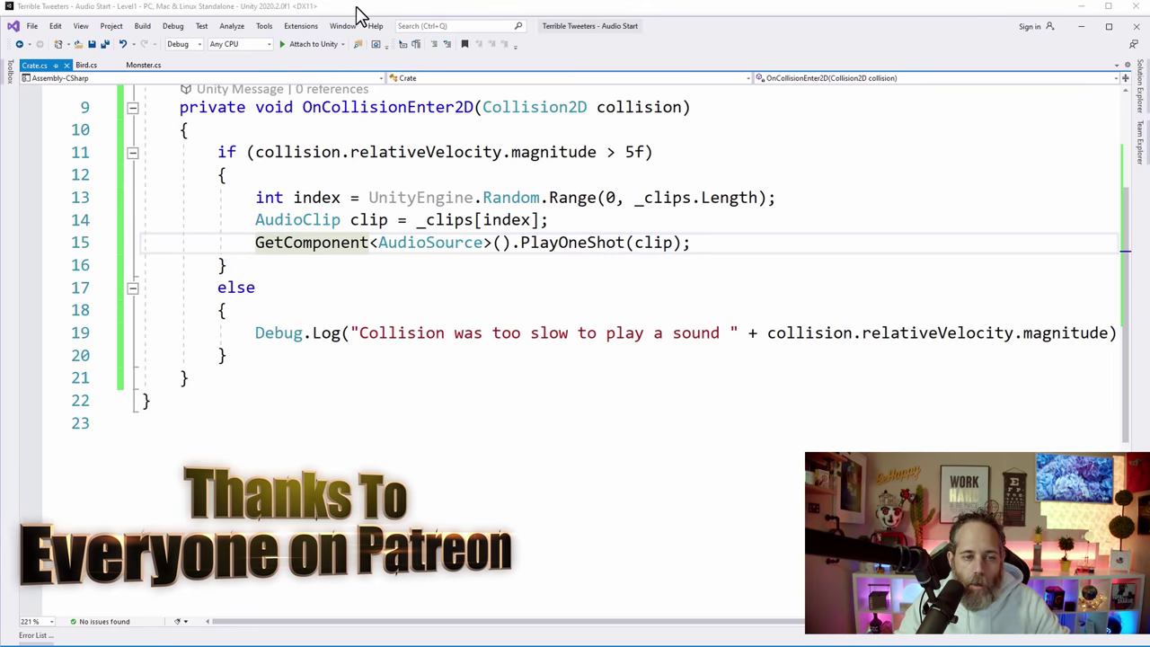
key(alt+Tab)
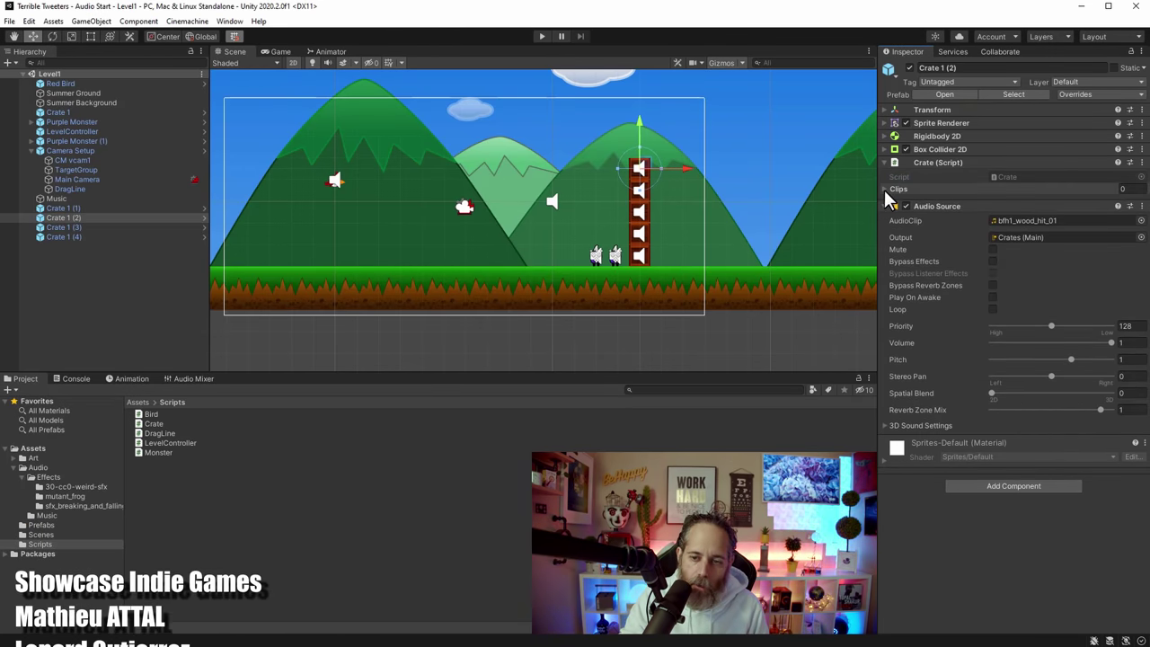
Step: Expand the crate's Clips list, launch the bird in Play mode, and inspect the Console's IndexOutOfRange error
click(885, 189)
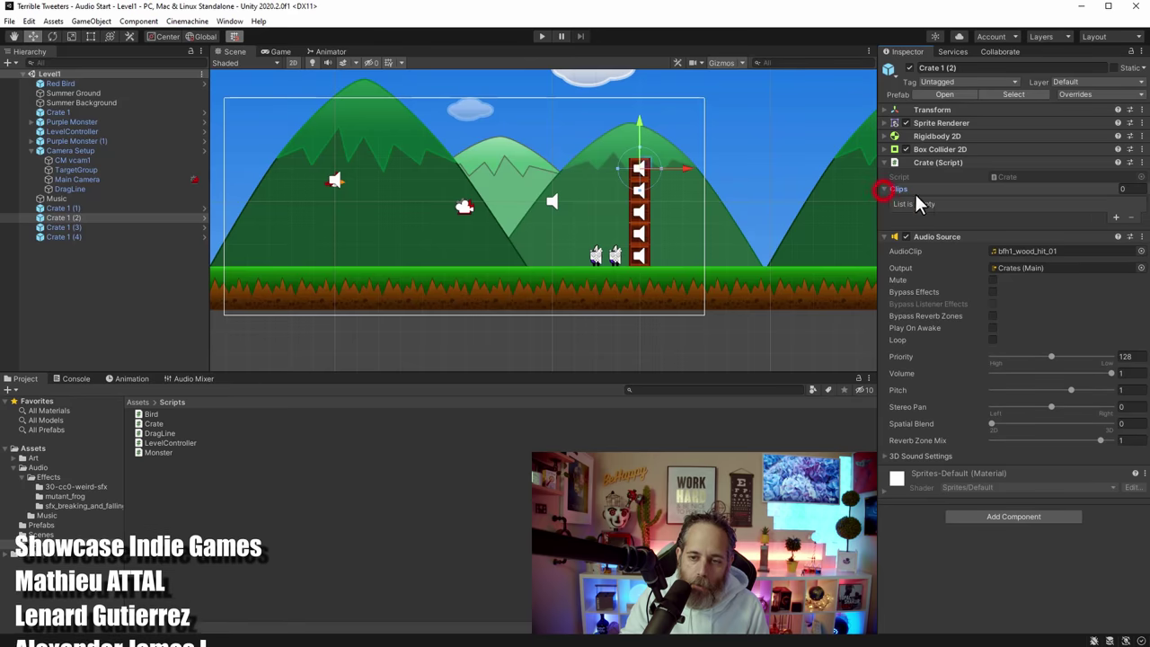
click(543, 36)
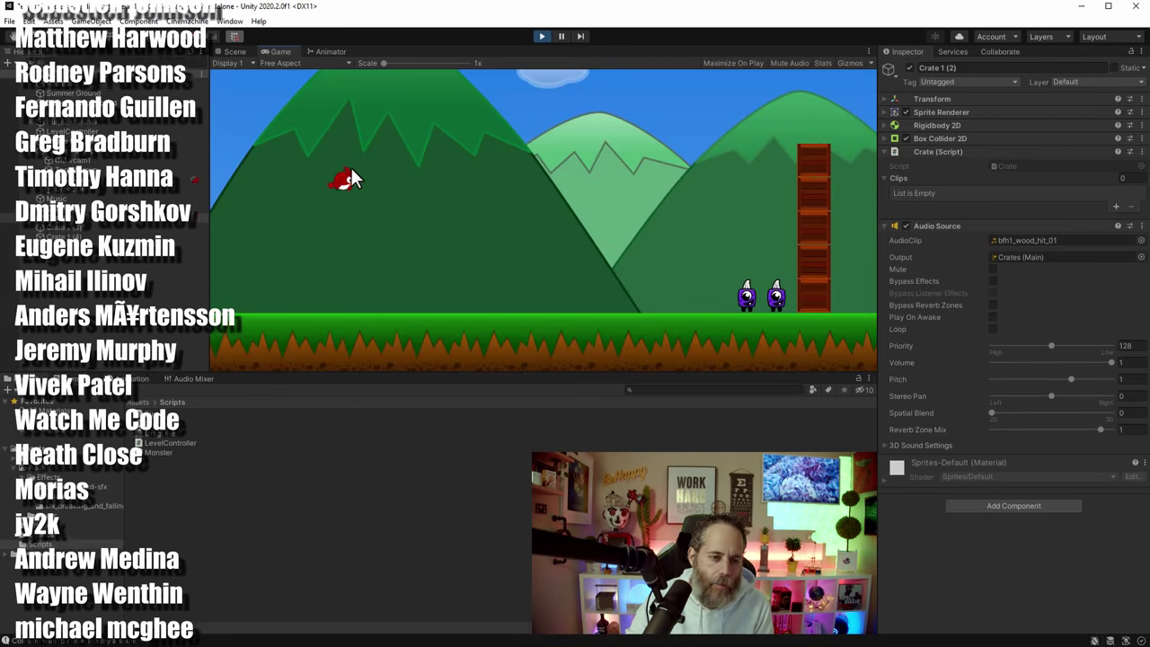
drag(351, 180, 184, 203)
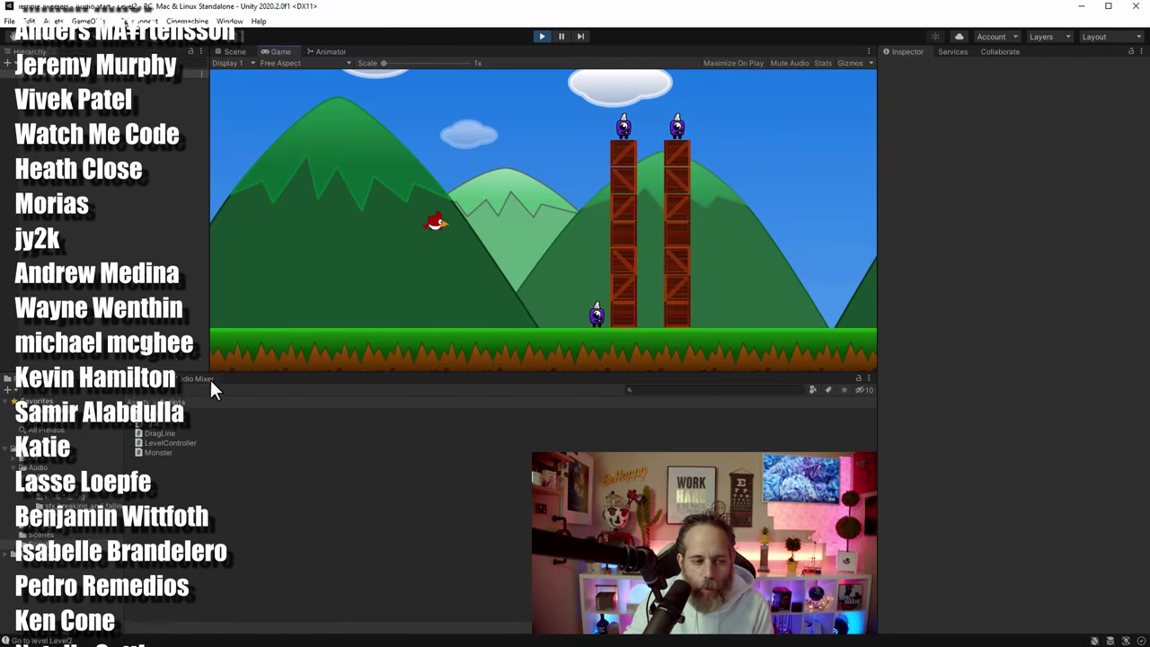
click(80, 378)
click(150, 462)
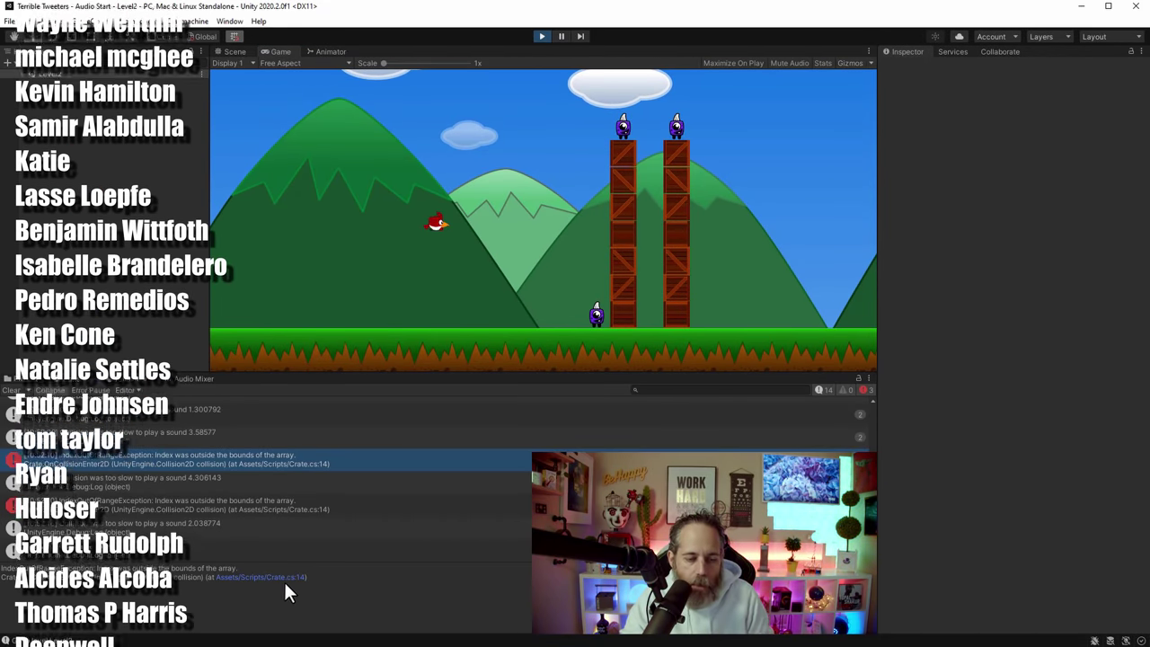
Step: Stop Play mode, select Crate 1, and locate its wood-hit clip in the Project assets
click(542, 36)
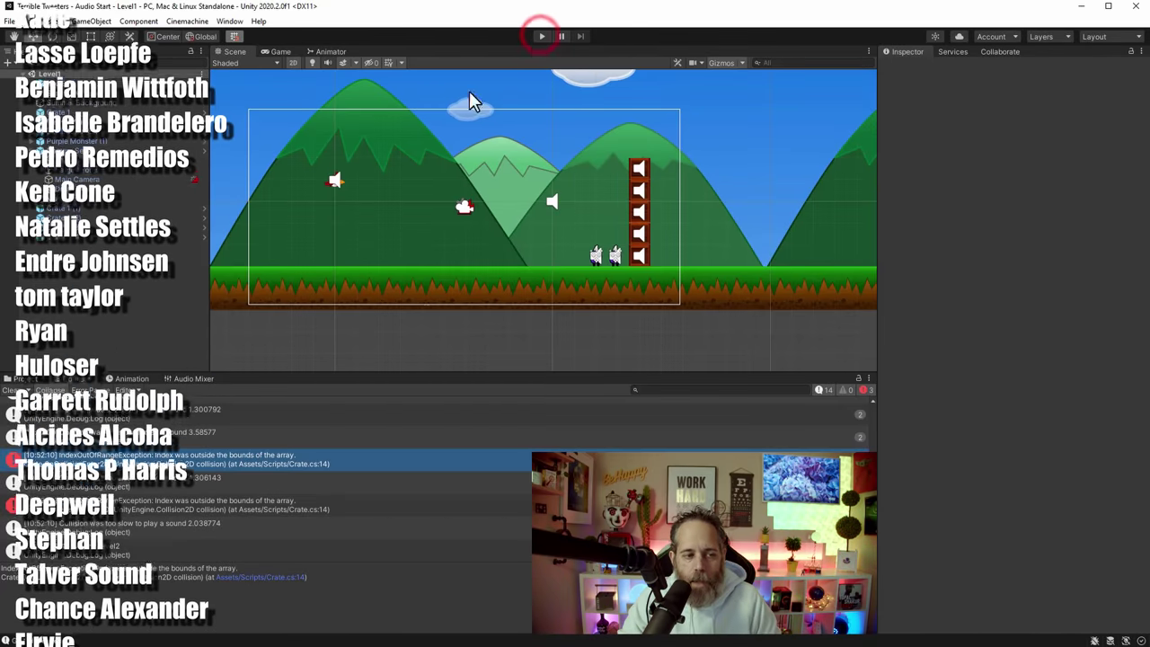
click(638, 253)
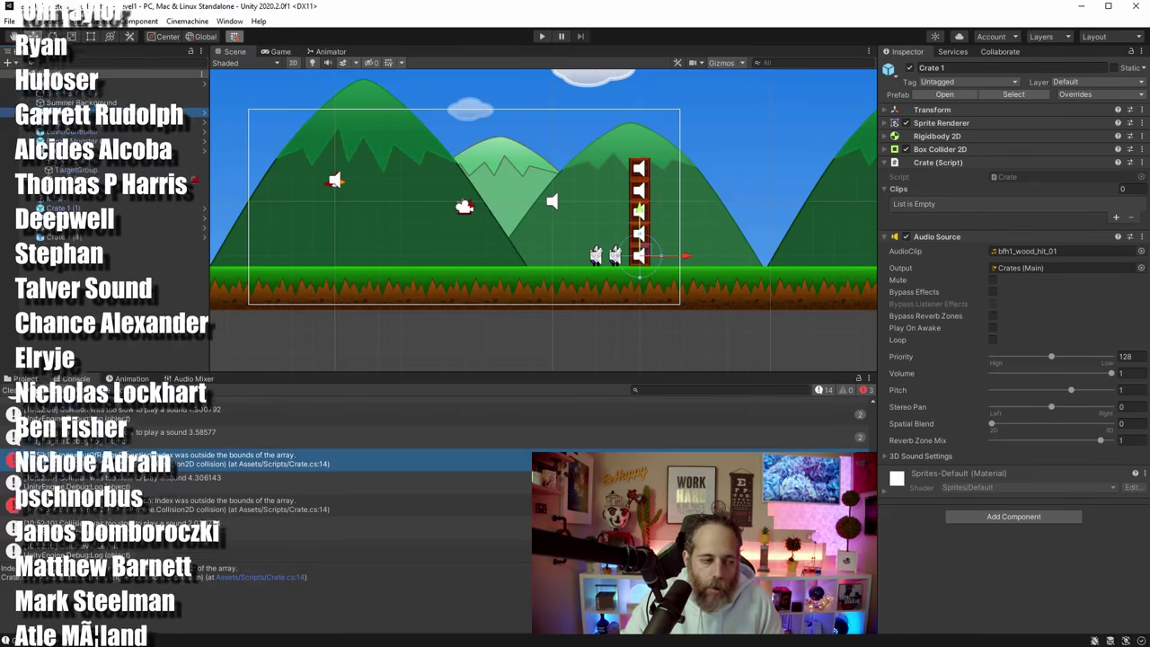
click(25, 378)
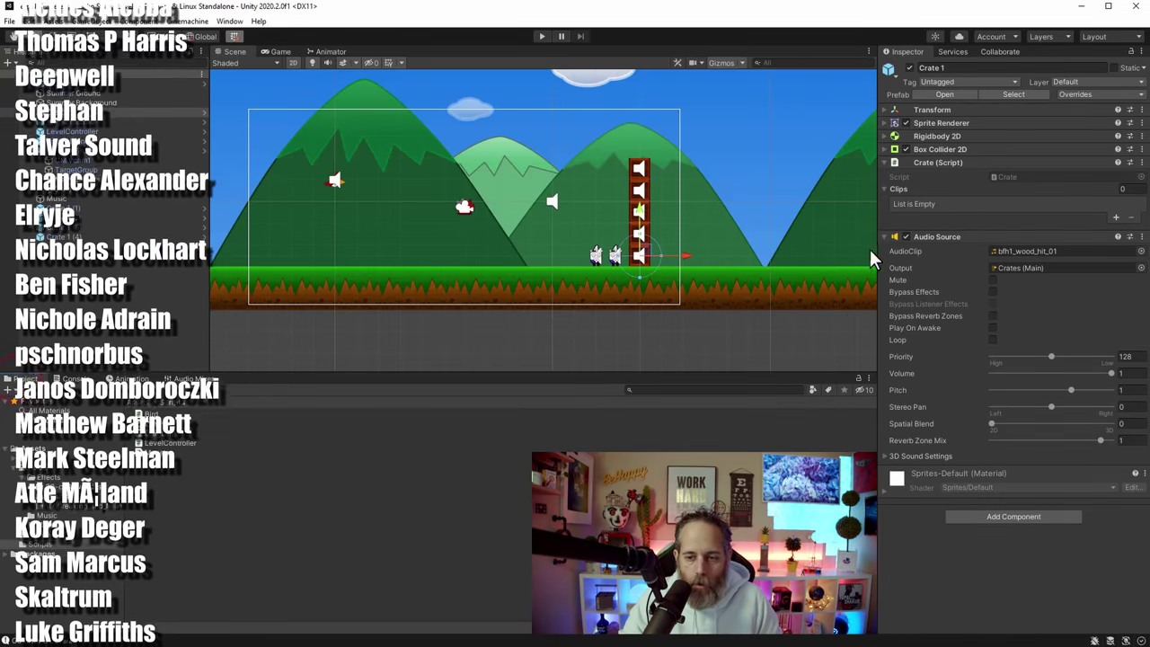
click(1020, 251)
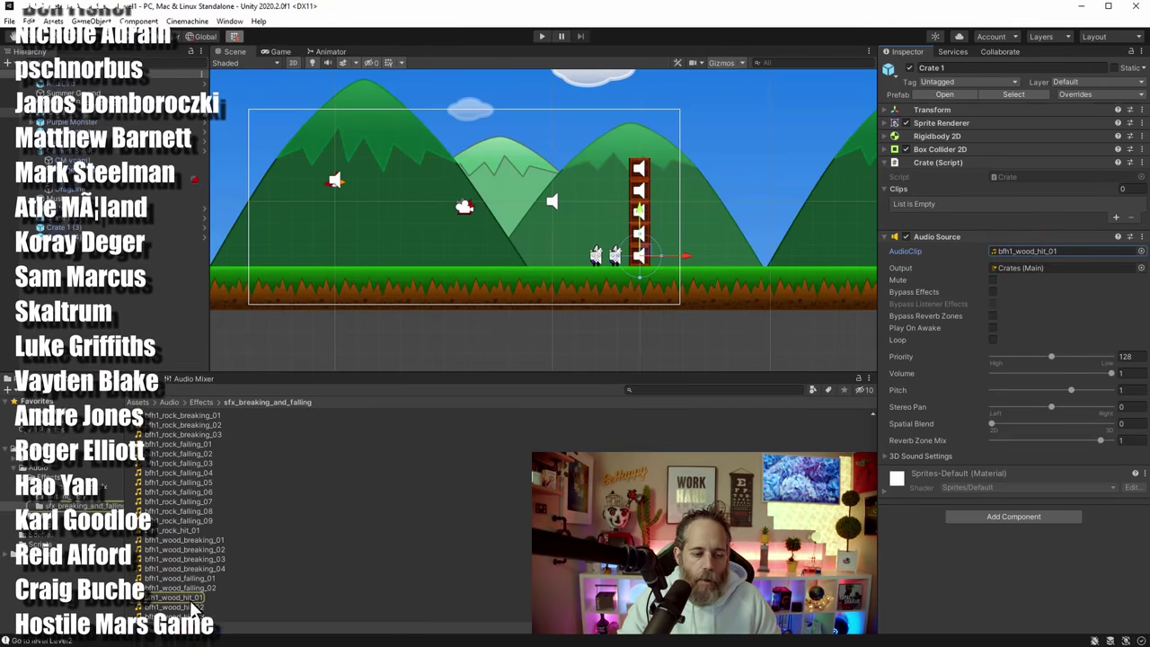
Step: Add bfh1_wood_hit_01, _02 and _03 to Crate 1's Clips list and start Play mode again
drag(173, 597, 914, 190)
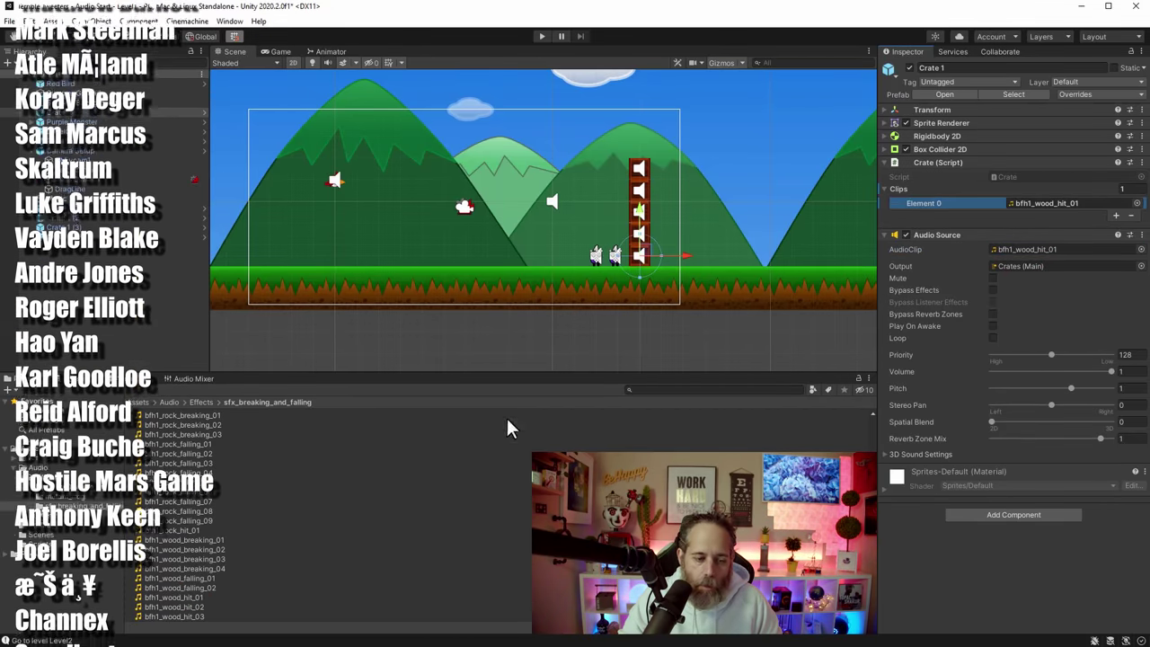
drag(203, 619, 914, 203)
drag(196, 629, 912, 199)
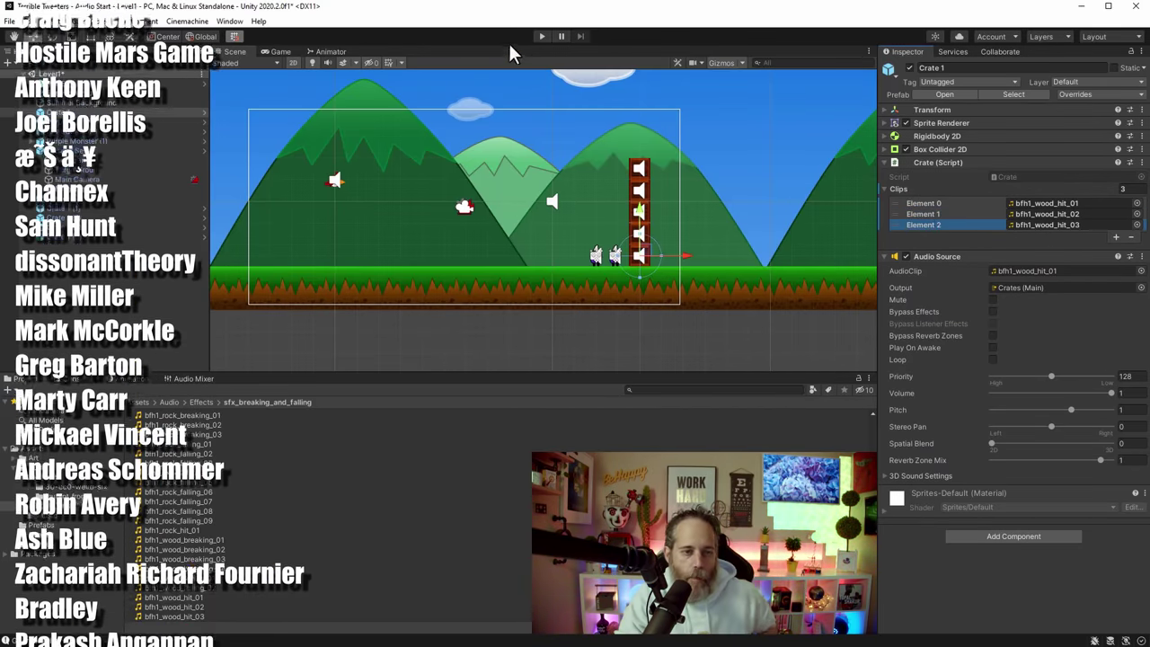
click(541, 34)
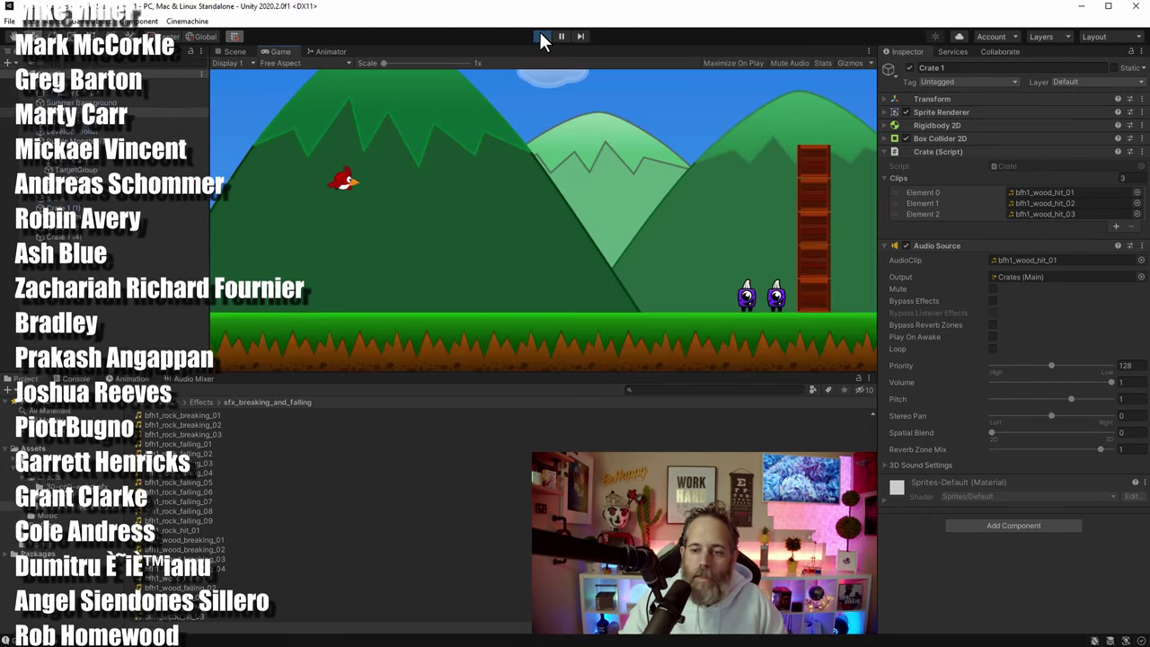
Step: Fire the bird at the crates for a test shot
drag(348, 182, 196, 201)
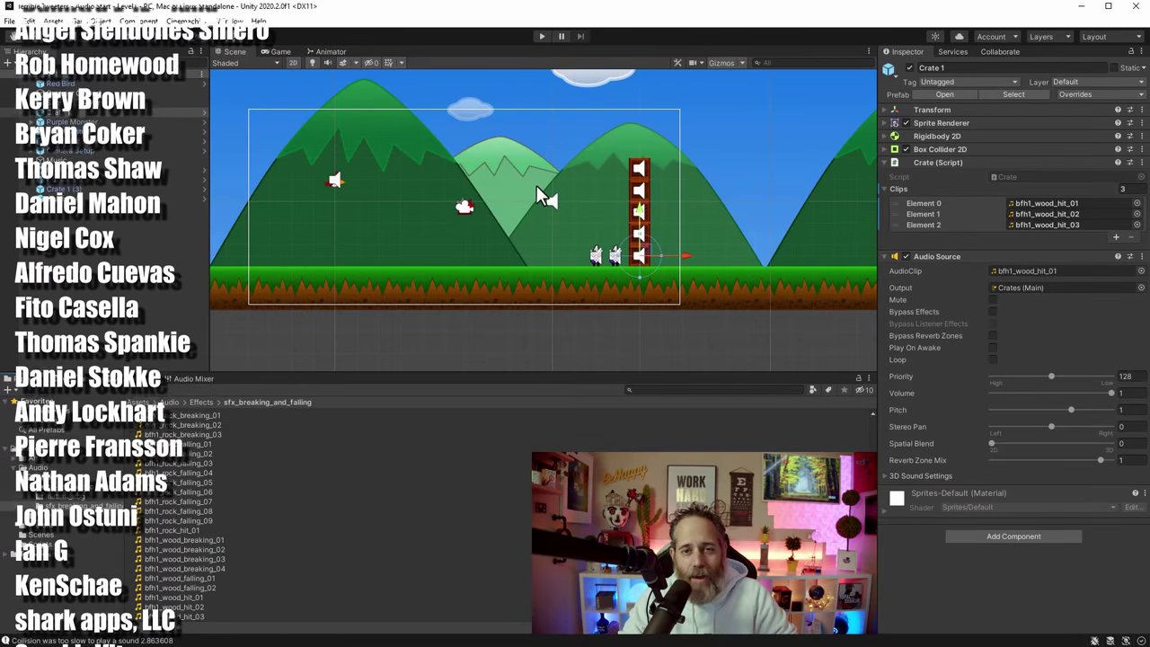
Step: Compare Crate 1 (2)'s clips with Crate 1's three clips and review Crate 1's prefab overrides
click(62, 180)
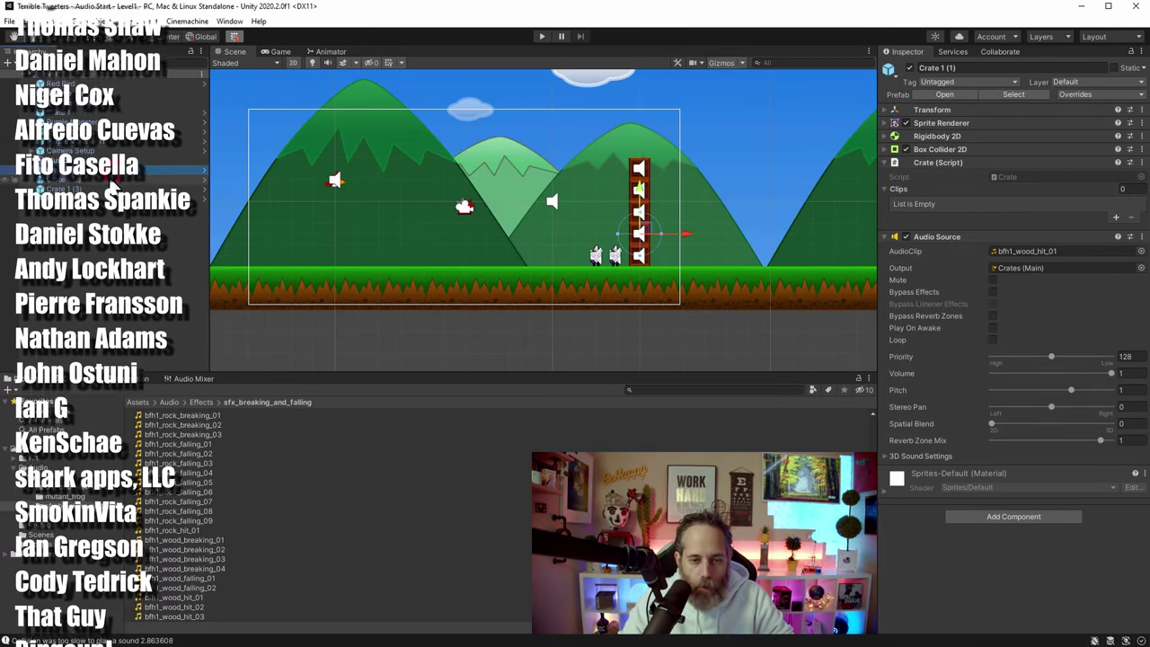
click(58, 112)
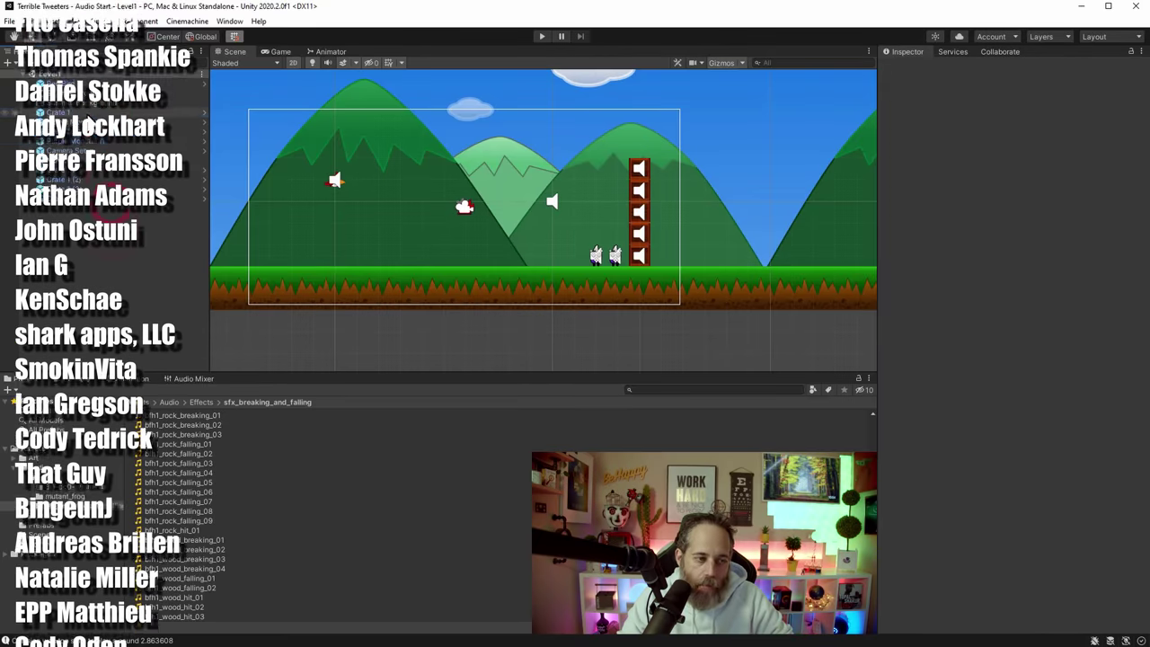
click(1076, 94)
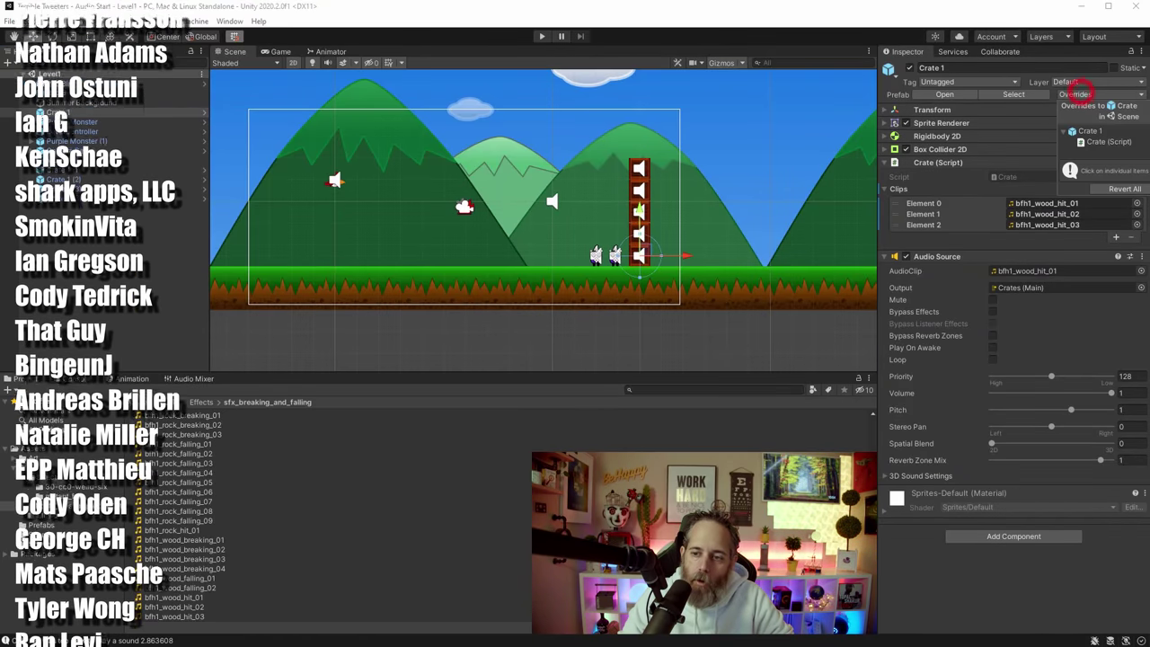
Step: Play the level, knock down the crate tower with the bird, then stop Play mode
click(543, 37)
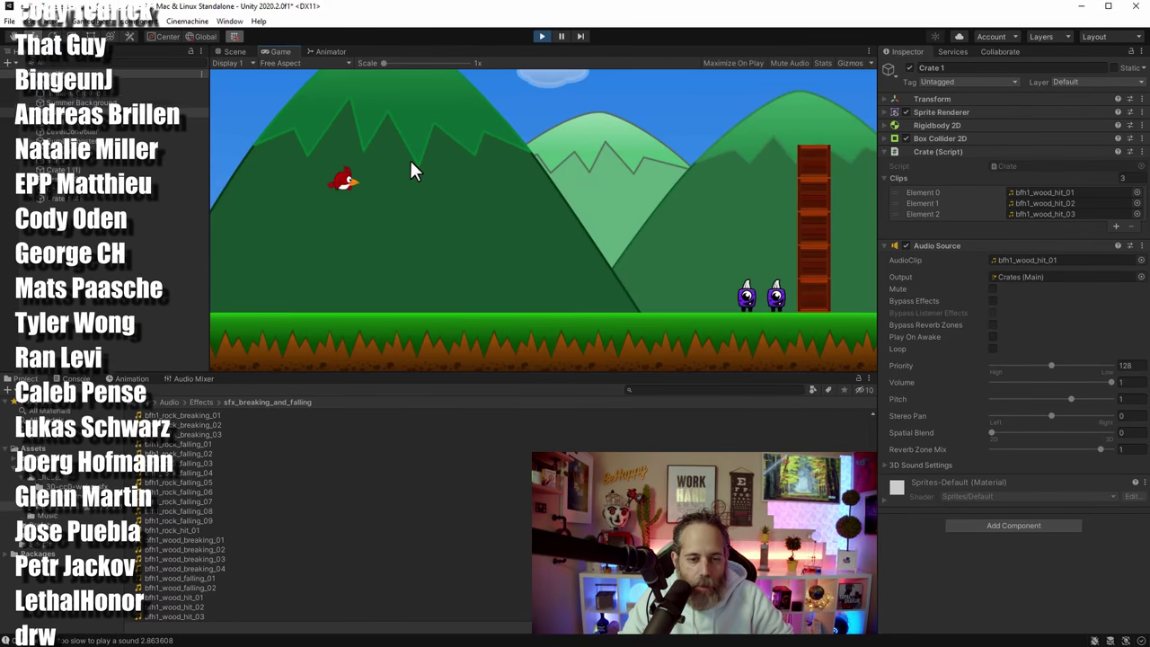
drag(349, 186, 305, 191)
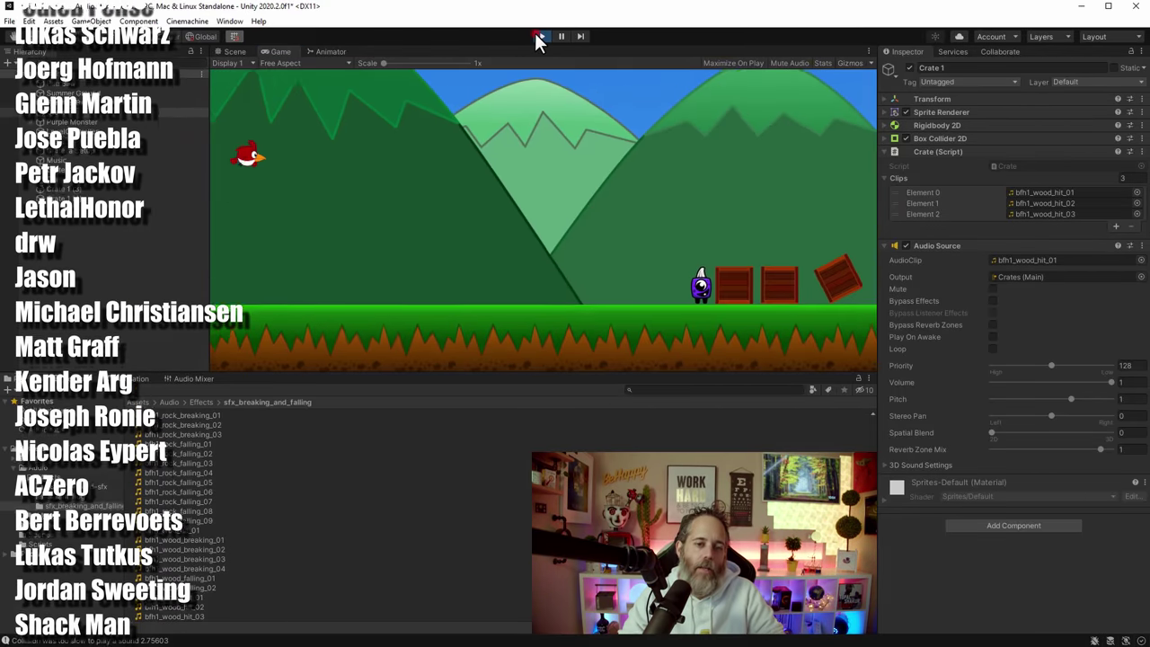
click(539, 36)
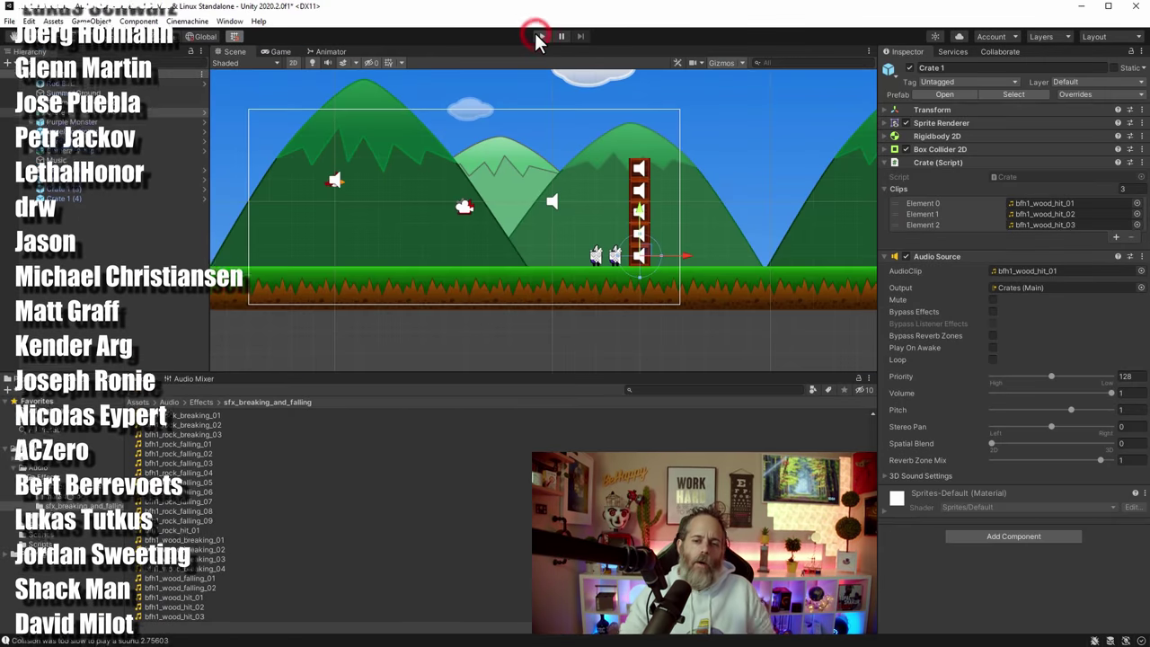